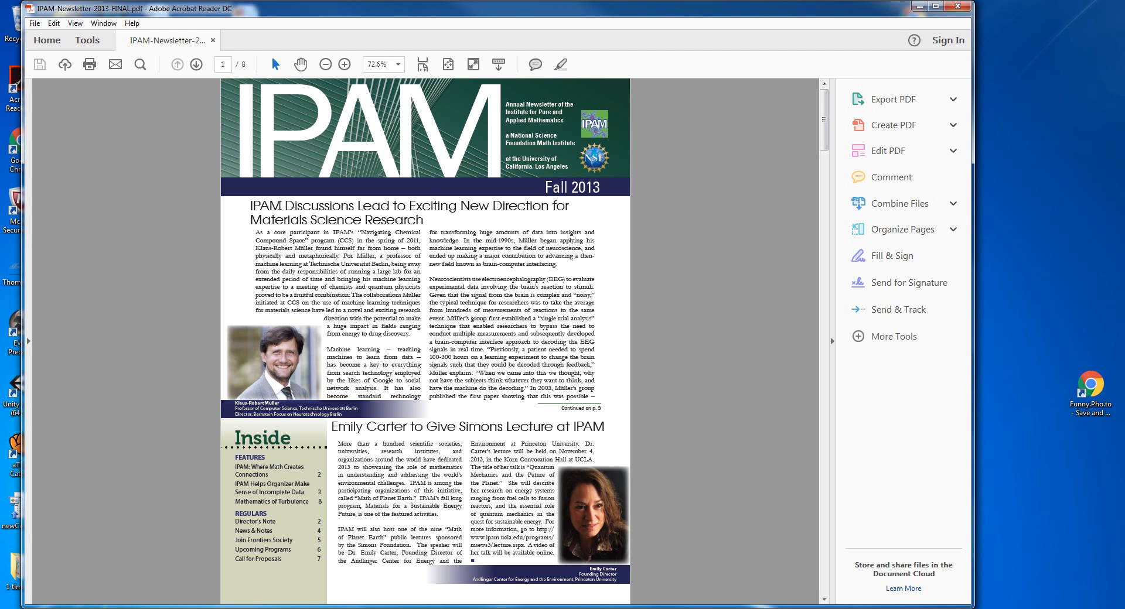
Examine the IPAM sample newsletter's lead headline and read the Foot Clan newsletter requirements in Google Classroom.
{"action": "left_click_drag", "start_coordinate": [250, 206], "coordinate": [415, 221]}
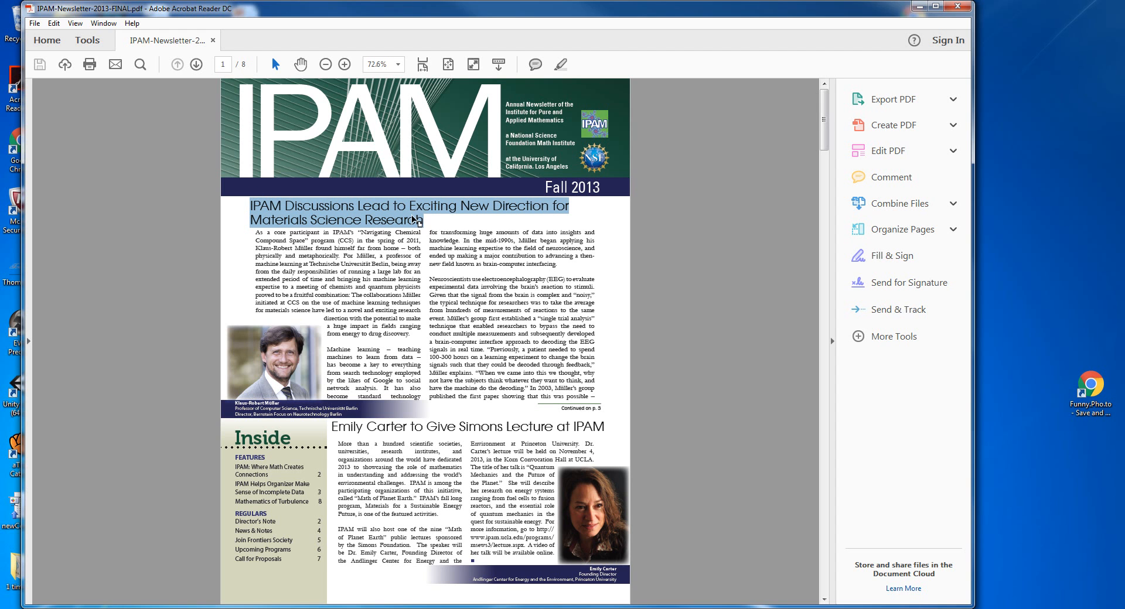
{"action": "left_click", "coordinate": [290, 304]}
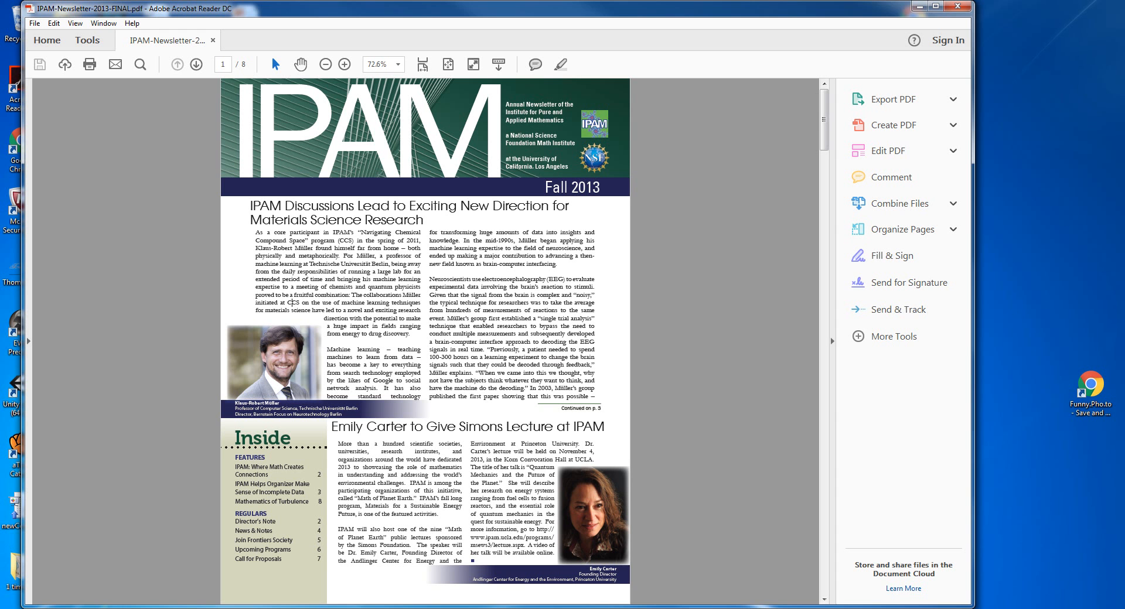
{"action": "left_click_drag", "start_coordinate": [1124, 10], "coordinate": [328, 44]}
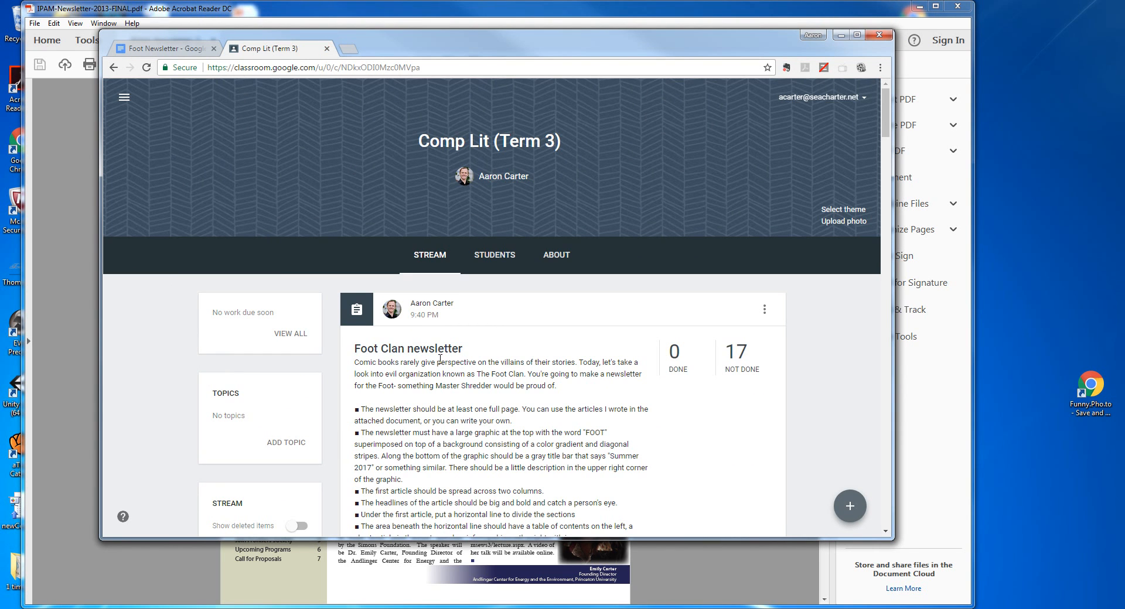
{"action": "scroll", "coordinate": [440, 358], "scroll_direction": "down", "scroll_amount": 1}
{"action": "scroll", "coordinate": [440, 358], "scroll_direction": "down", "scroll_amount": 1}
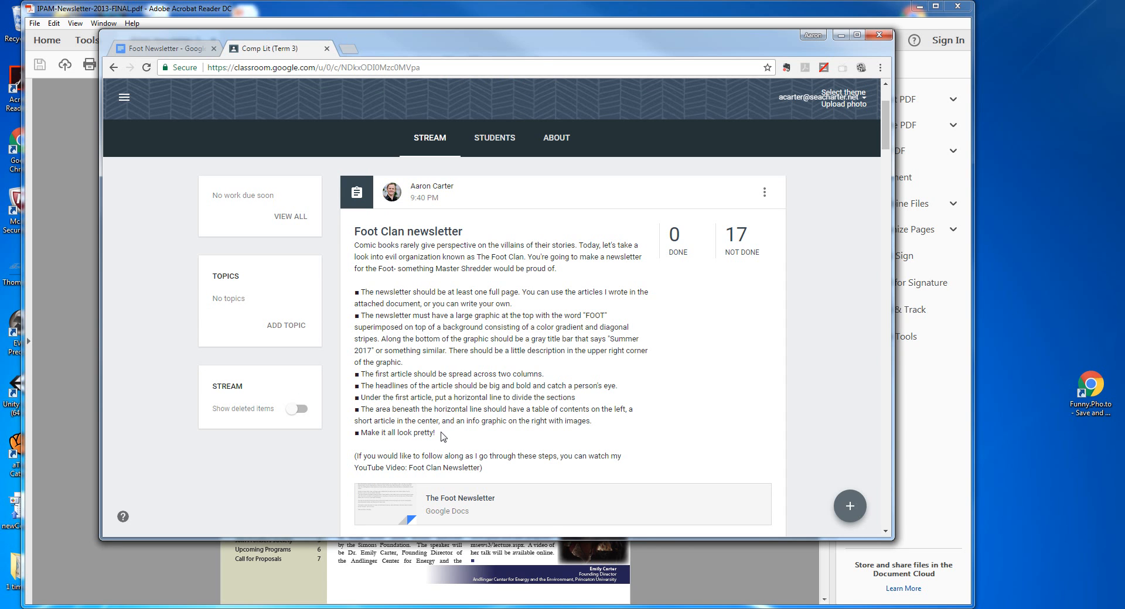
{"action": "scroll", "coordinate": [445, 437], "scroll_direction": "down", "scroll_amount": 2}
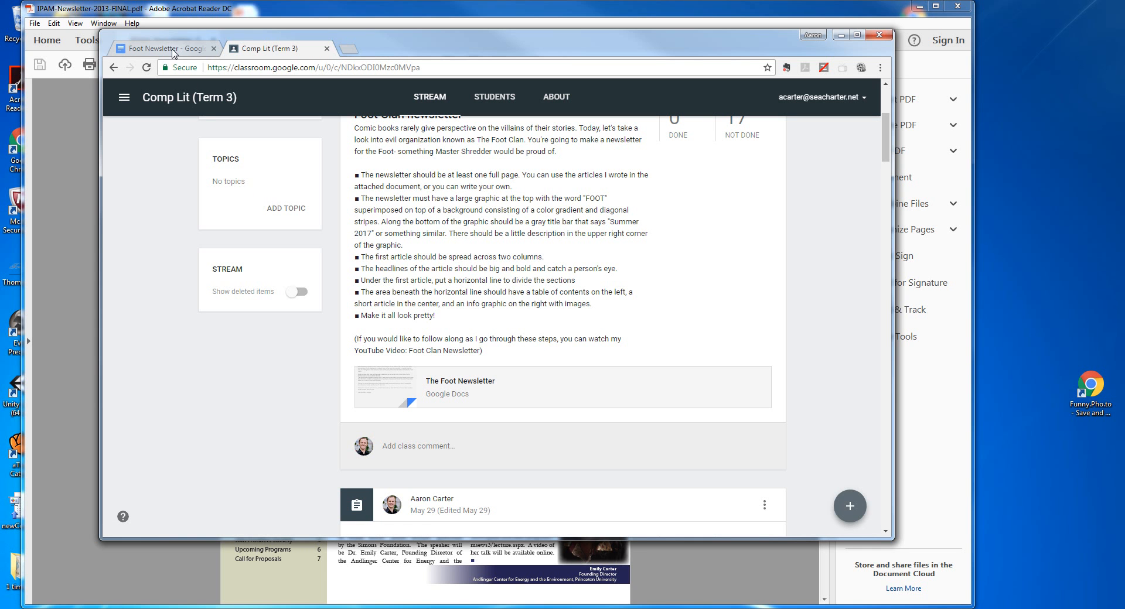
{"action": "left_click", "coordinate": [841, 35]}
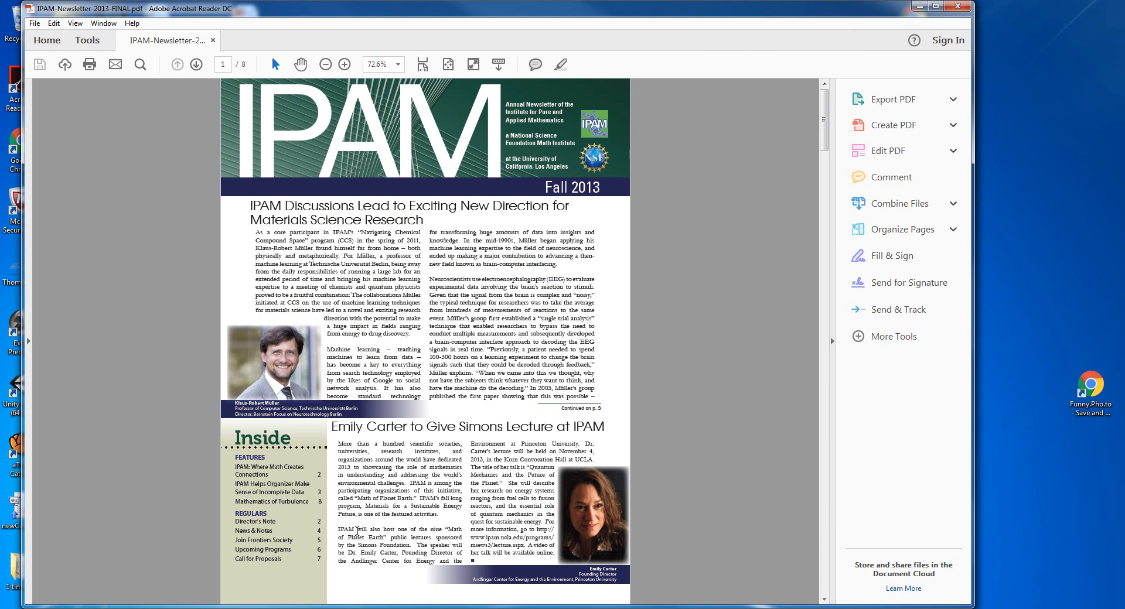
Switch to The Foot Newsletter document in Google Docs and review the supplied article text.
{"action": "mouse_move", "coordinate": [91, 606]}
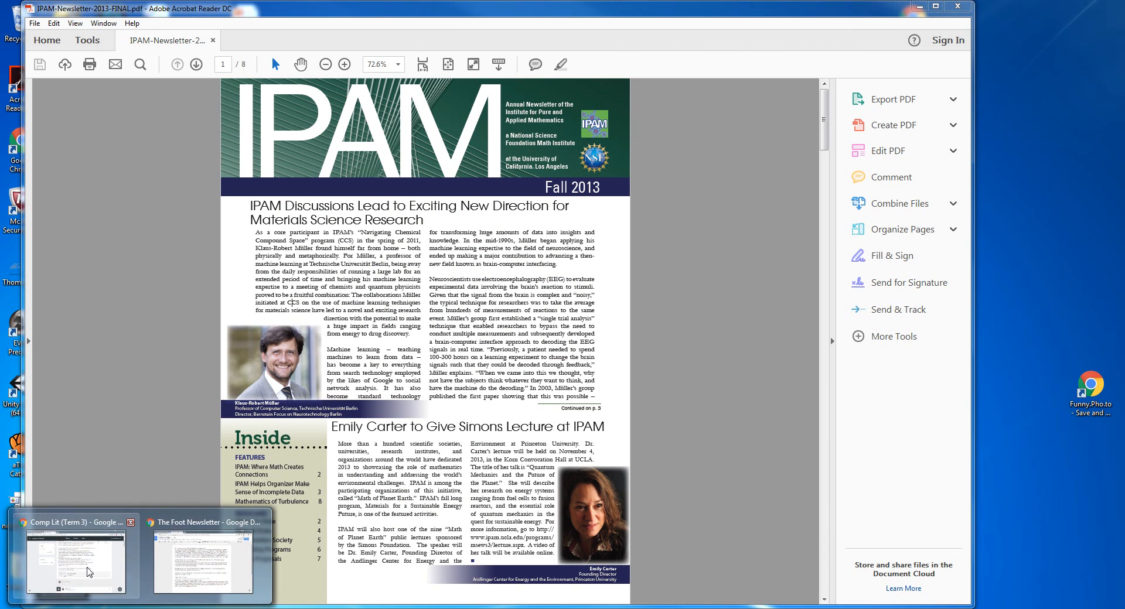
{"action": "left_click", "coordinate": [206, 566]}
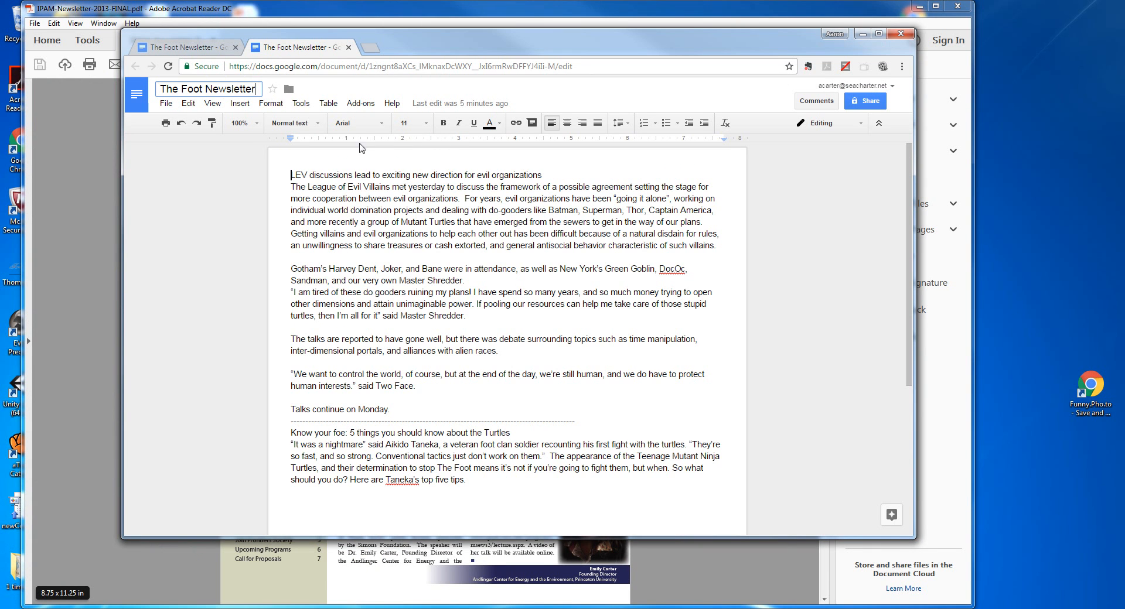
{"action": "left_click_drag", "start_coordinate": [292, 174], "coordinate": [528, 478]}
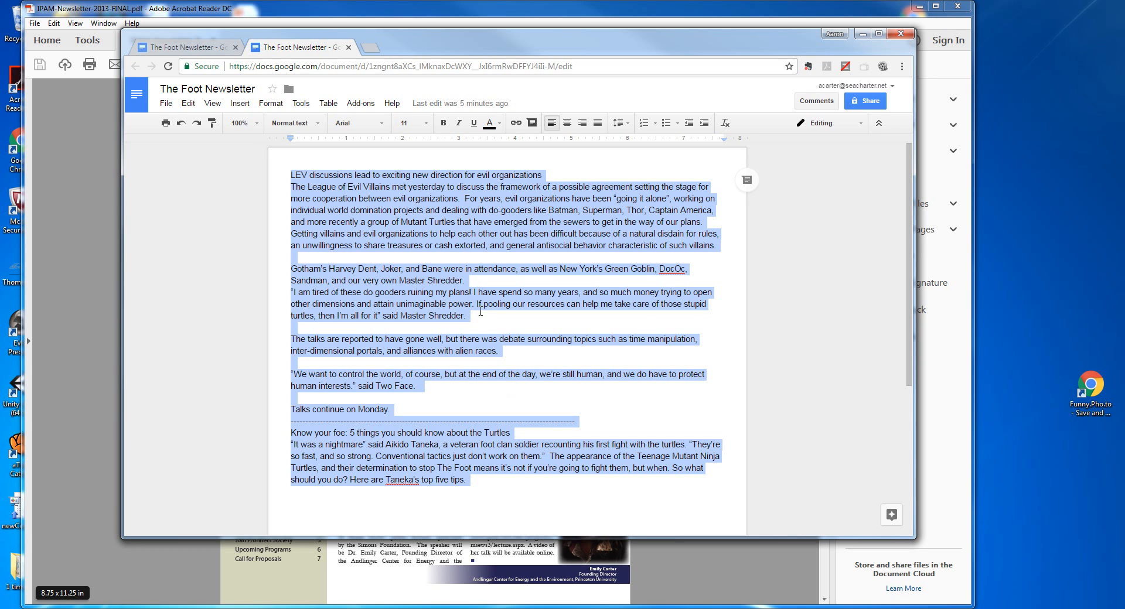
{"action": "left_click", "coordinate": [433, 388]}
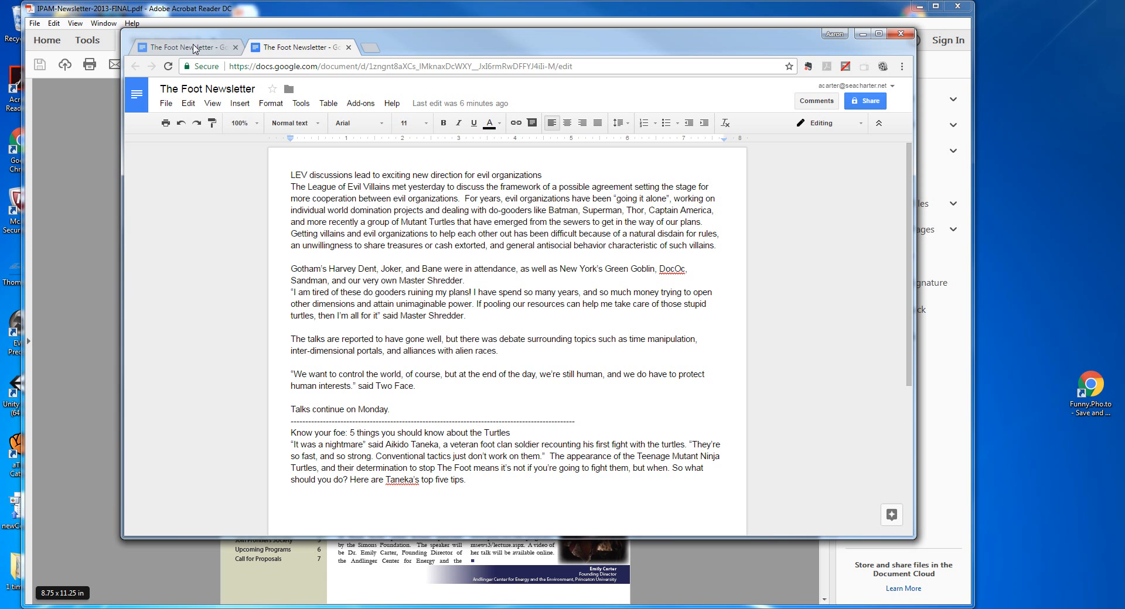
{"action": "left_click", "coordinate": [863, 33]}
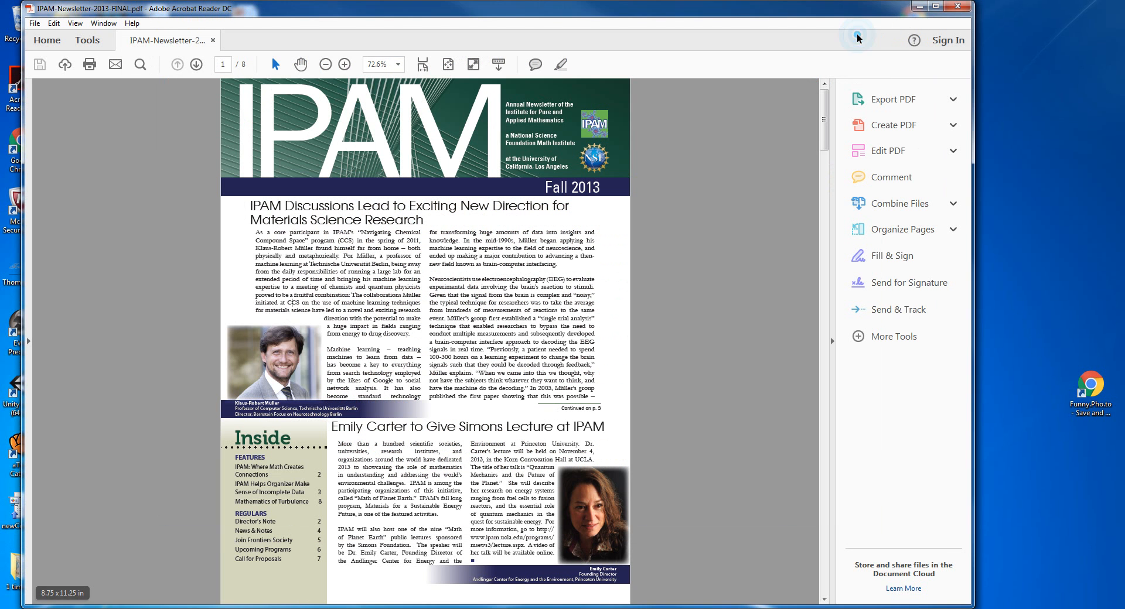
Reread the Foot Clan newsletter requirements in the Google Classroom assignment and return to the sample newsletter PDF.
{"action": "left_click", "coordinate": [141, 608]}
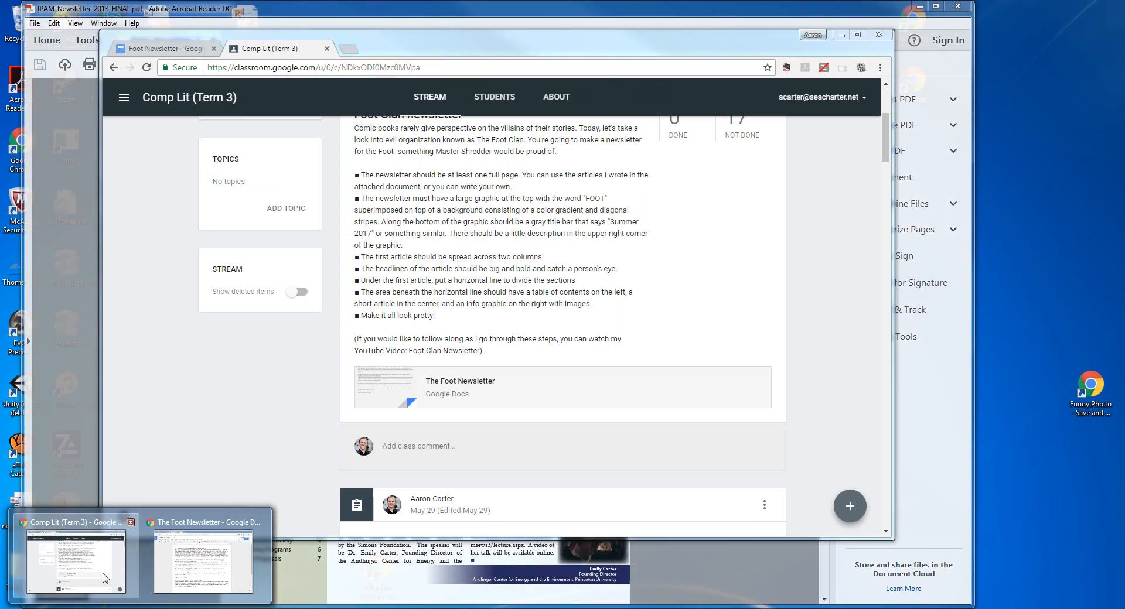
{"action": "left_click", "coordinate": [103, 575]}
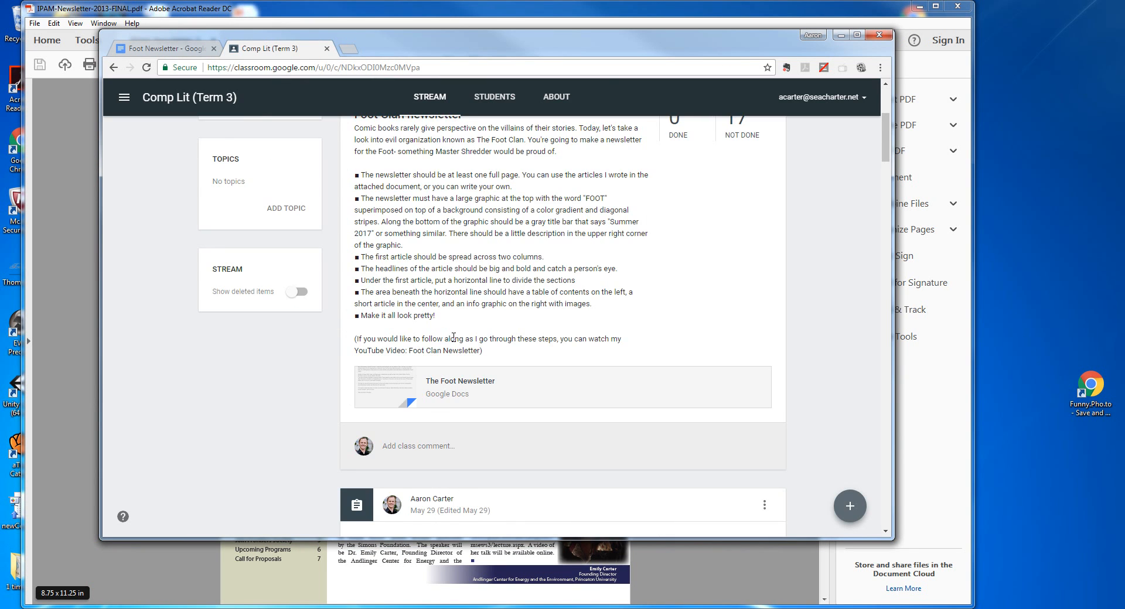
{"action": "scroll", "coordinate": [510, 225], "scroll_direction": "up", "scroll_amount": 3}
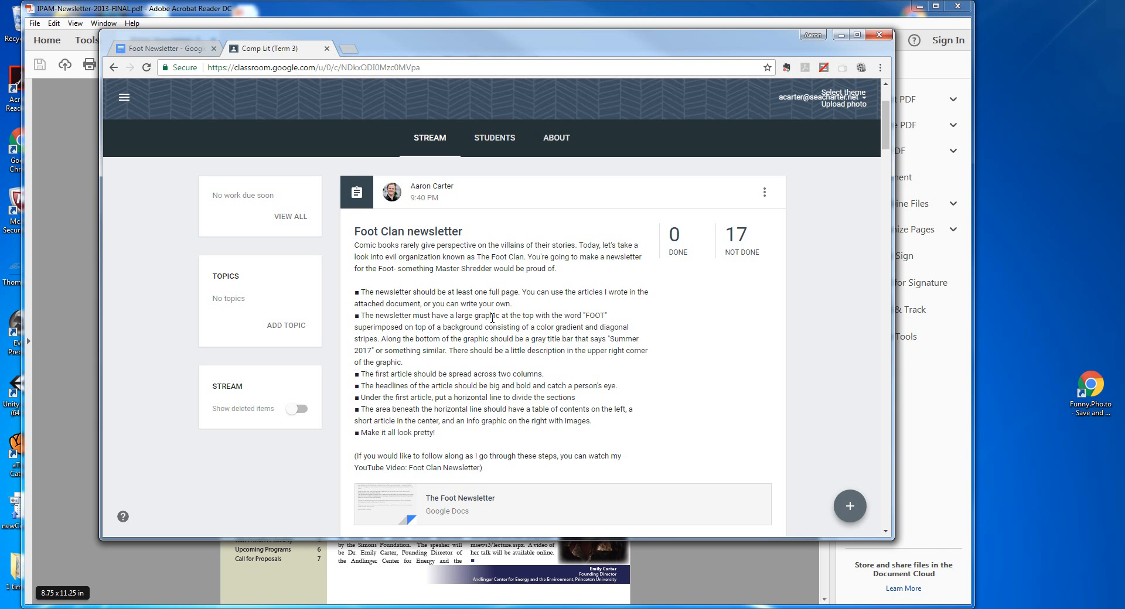
{"action": "left_click", "coordinate": [841, 36]}
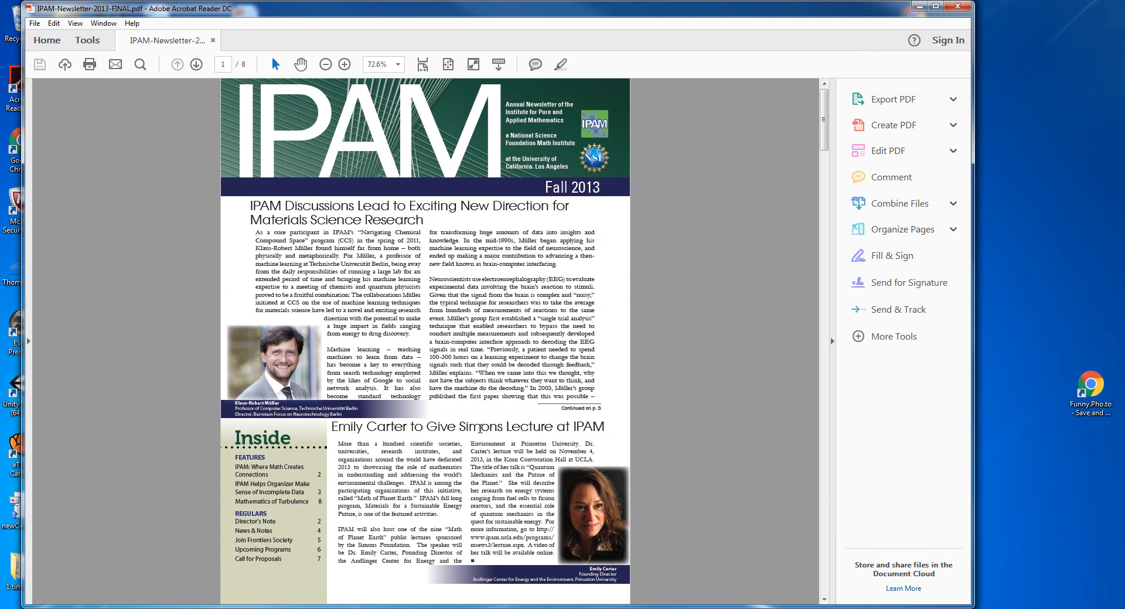
Switch to The Foot Newsletter document in Google Docs and start a new drawing before the first headline.
{"action": "left_click", "coordinate": [157, 608]}
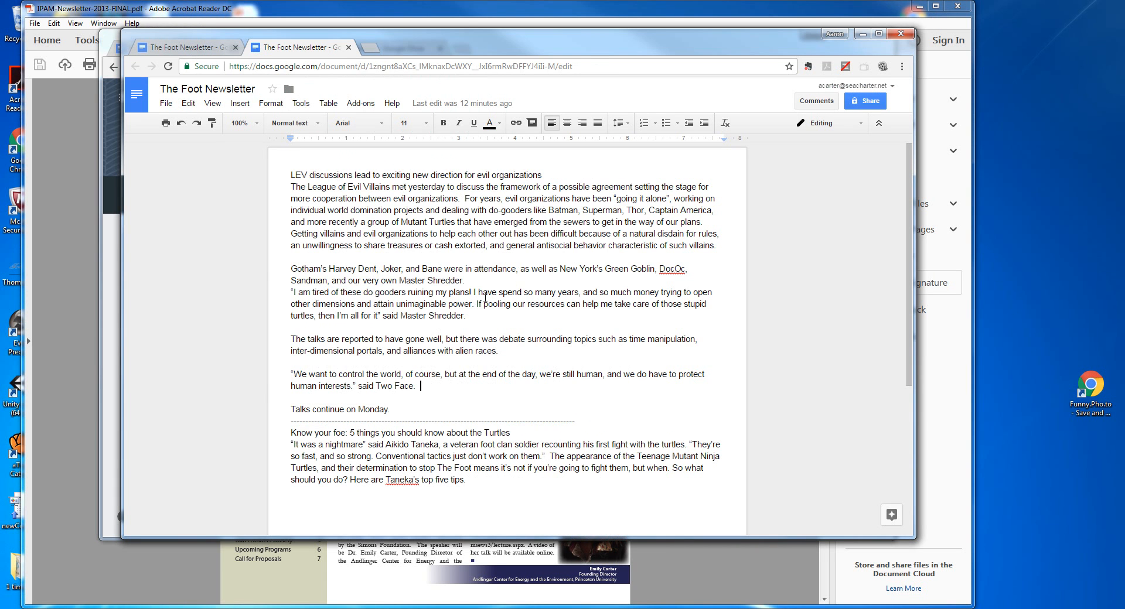
{"action": "left_click", "coordinate": [292, 175]}
{"action": "left_click", "coordinate": [242, 104]}
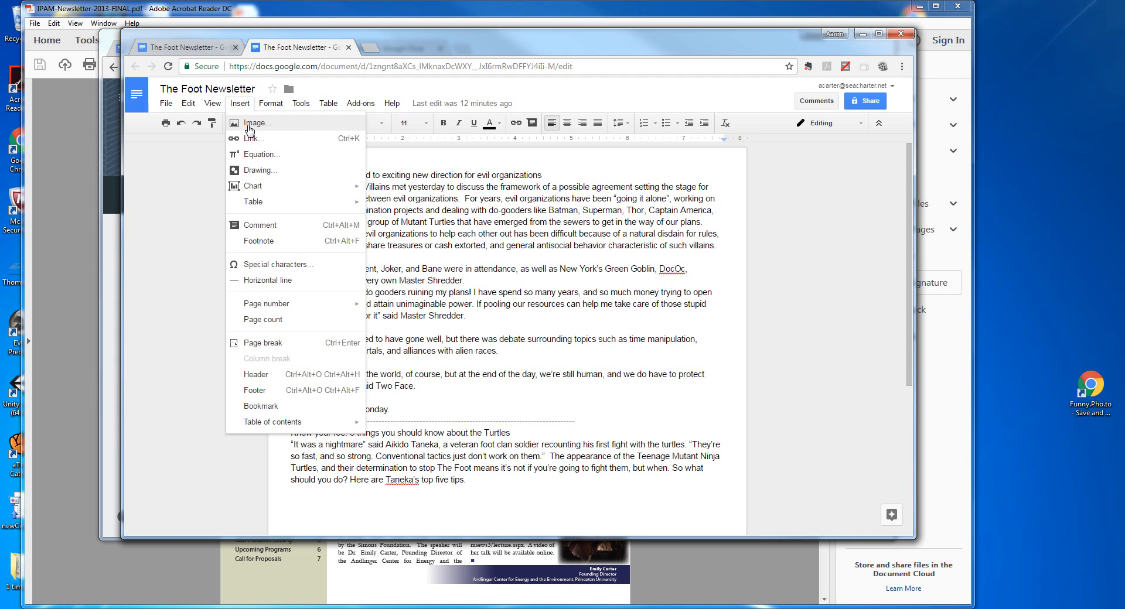
{"action": "left_click", "coordinate": [258, 171]}
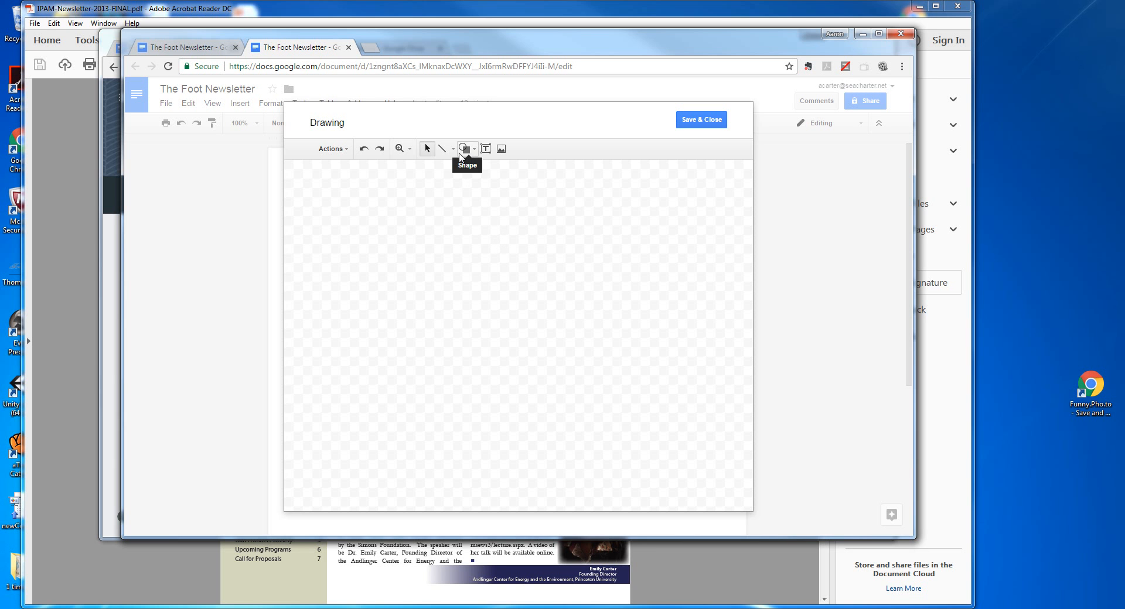
Examine the masthead graphic of the IPAM sample newsletter in Adobe Reader and return to the empty drawing.
{"action": "left_click", "coordinate": [168, 21]}
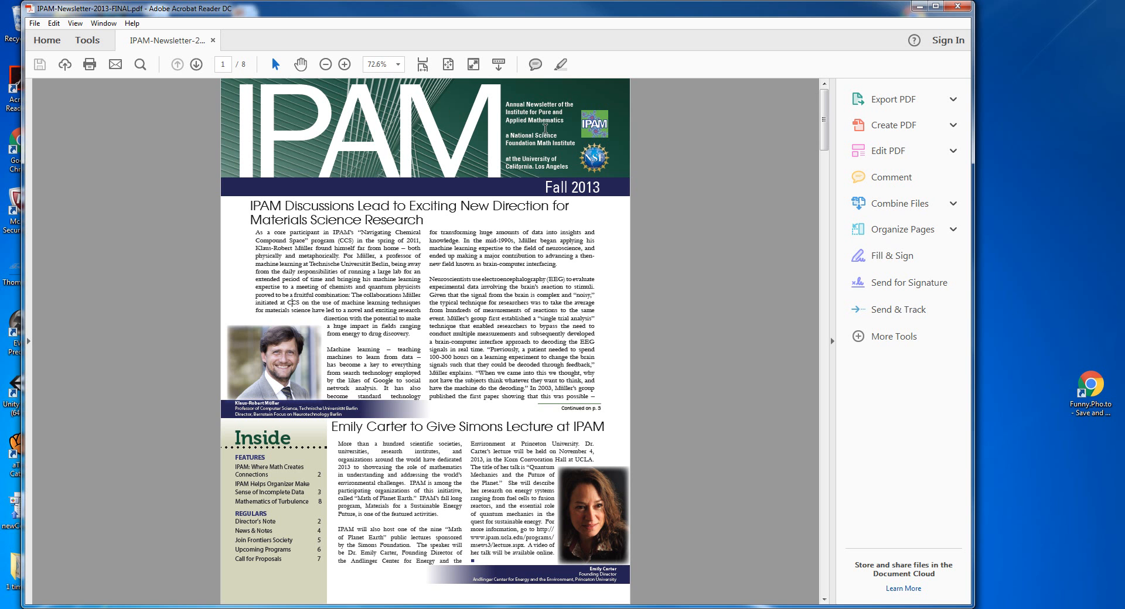
{"action": "mouse_move", "coordinate": [141, 608]}
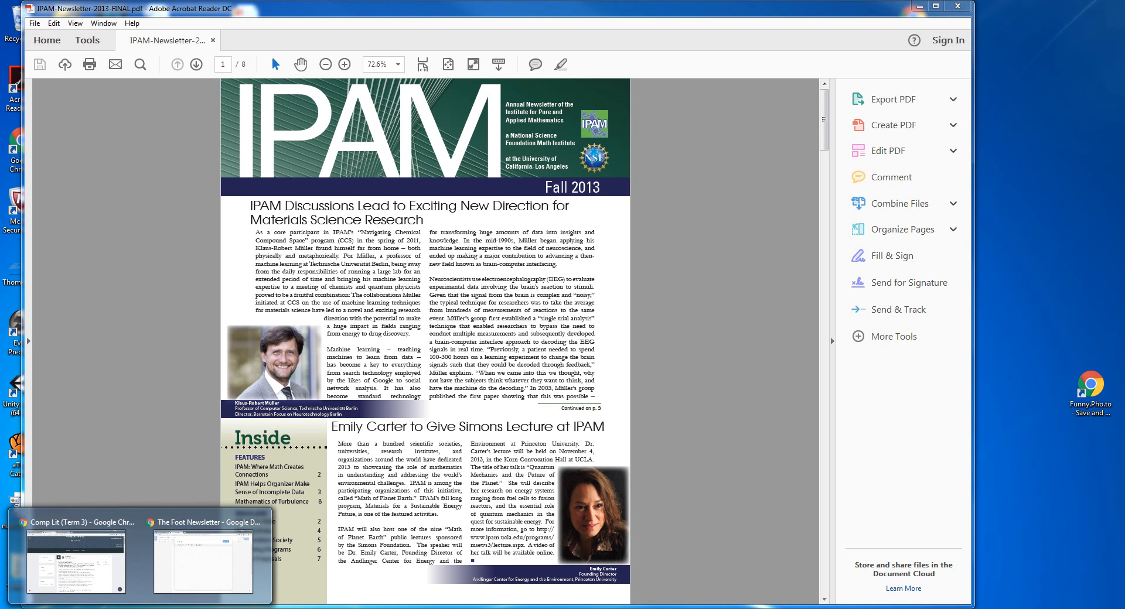
{"action": "left_click", "coordinate": [219, 576]}
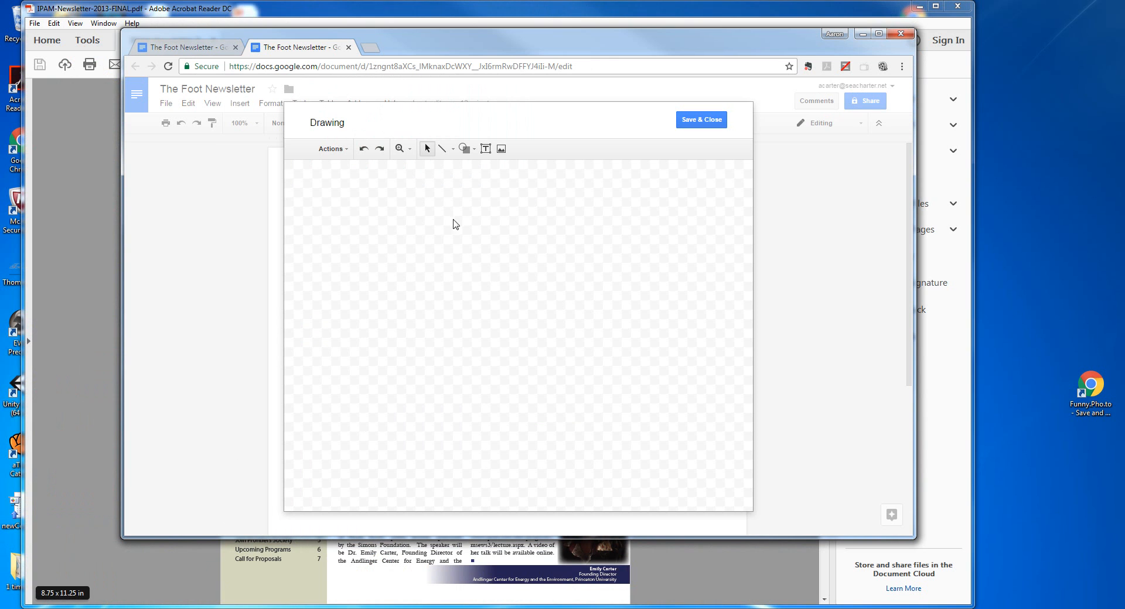
{"action": "left_click", "coordinate": [468, 150]}
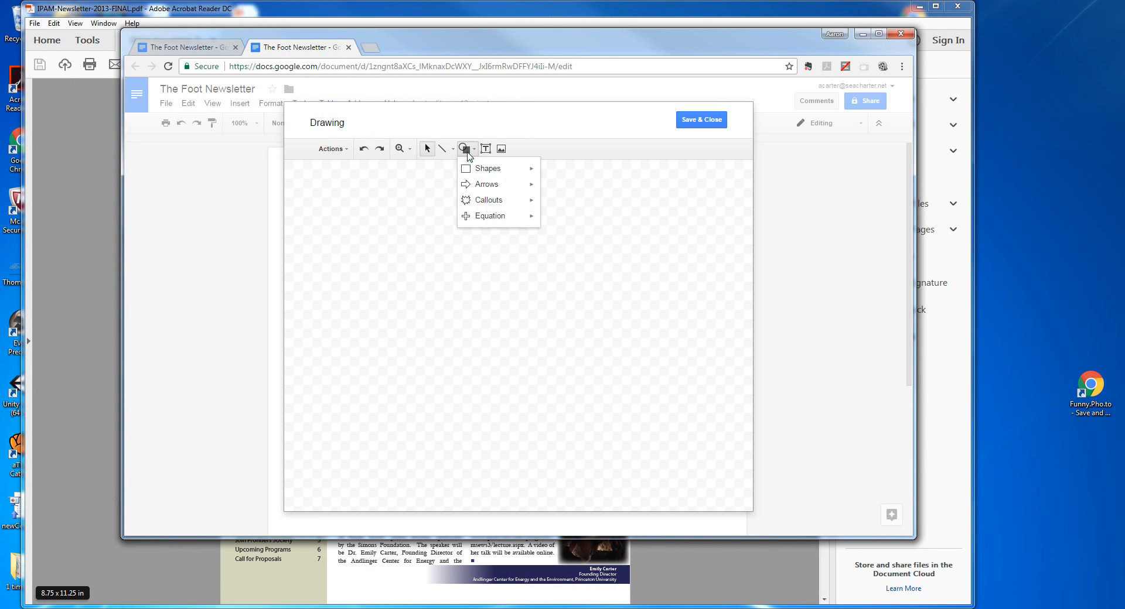
{"action": "mouse_move", "coordinate": [479, 170]}
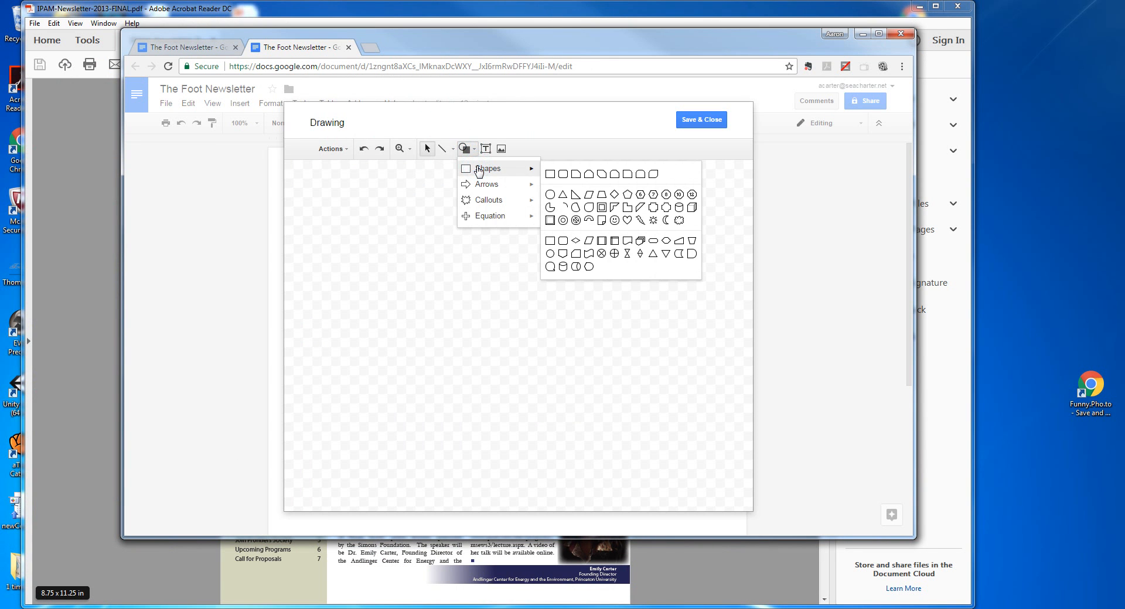
{"action": "left_click", "coordinate": [550, 174]}
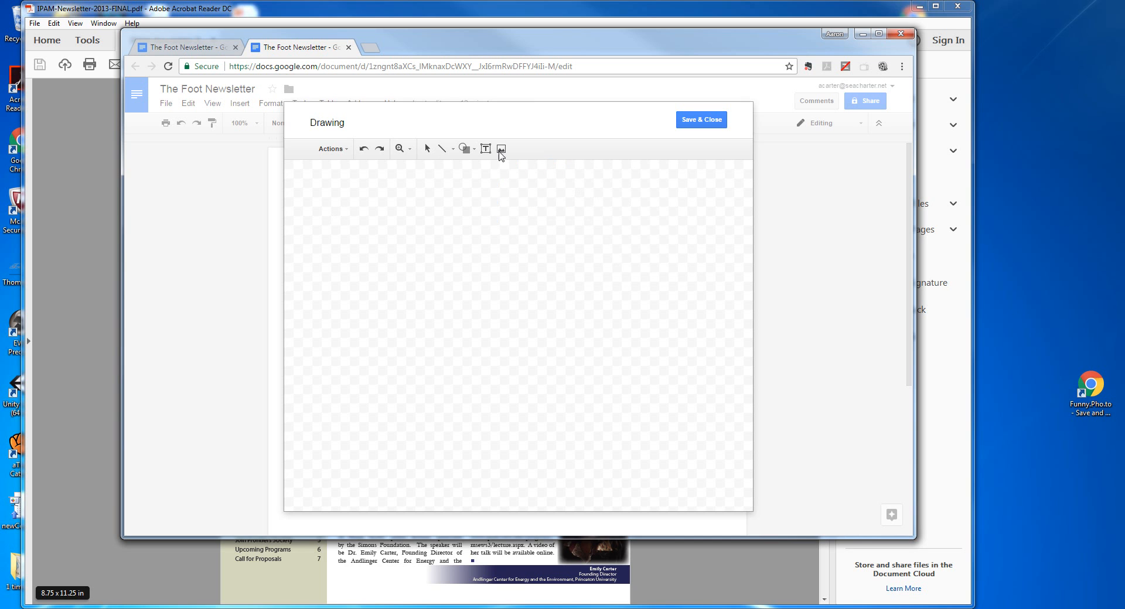
{"action": "left_click", "coordinate": [467, 152]}
{"action": "mouse_move", "coordinate": [479, 171]}
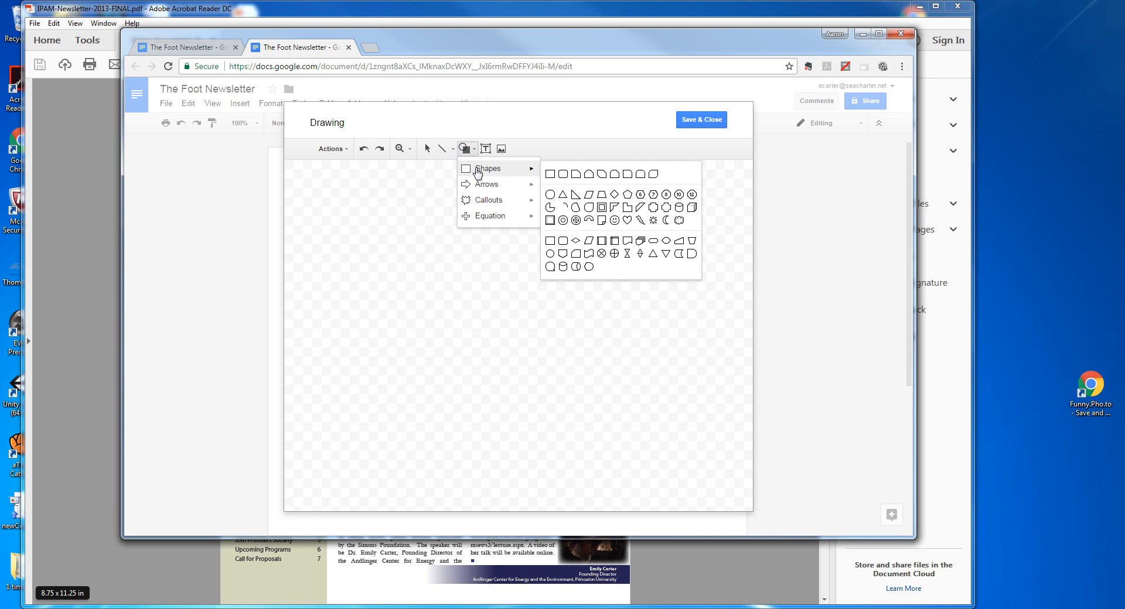
{"action": "left_click", "coordinate": [551, 174]}
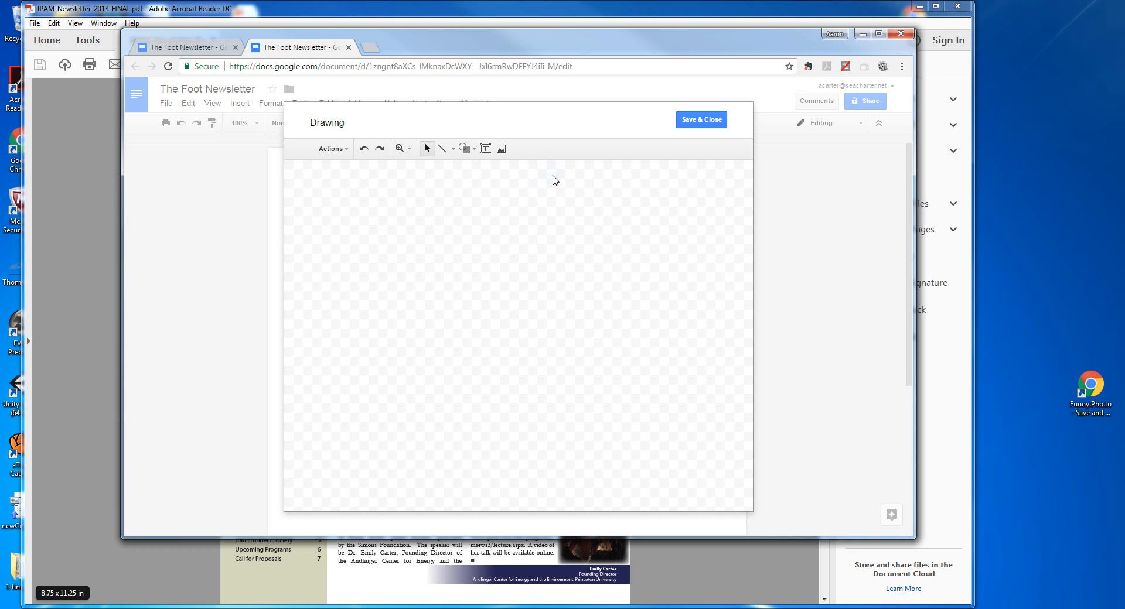
{"action": "mouse_move", "coordinate": [321, 173]}
{"action": "left_mouse_down"}
{"action": "mouse_move", "coordinate": [399, 244]}
{"action": "mouse_move", "coordinate": [562, 311]}
{"action": "mouse_move", "coordinate": [735, 286]}
{"action": "left_mouse_up"}
Draw a wide rectangle across the upper part of the drawing canvas as the masthead background.
{"action": "left_click", "coordinate": [474, 150]}
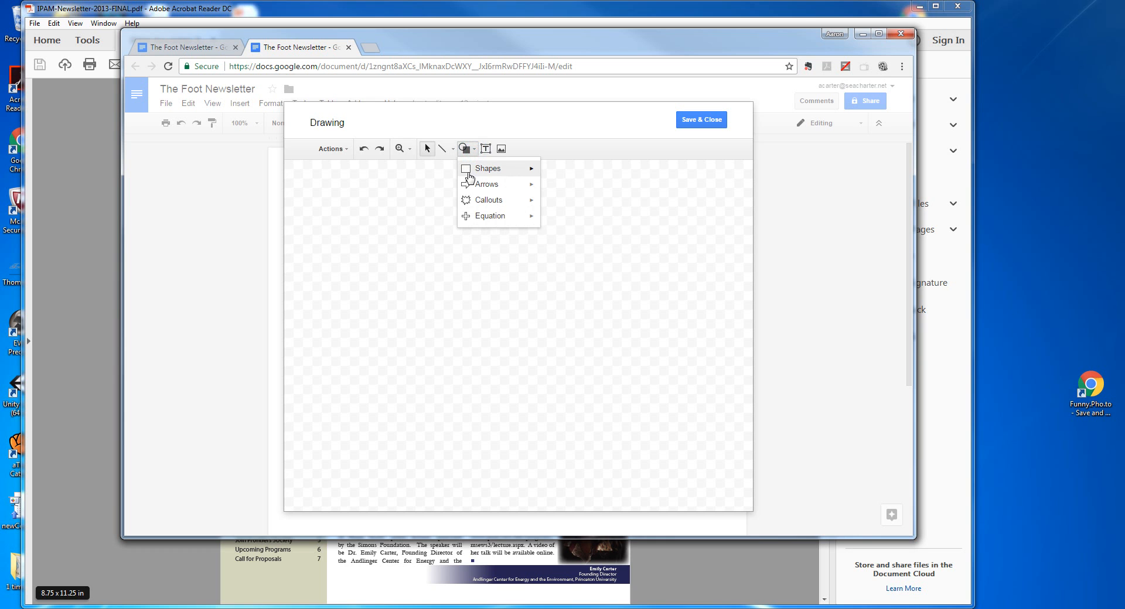
{"action": "mouse_move", "coordinate": [469, 171]}
{"action": "left_click", "coordinate": [551, 175]}
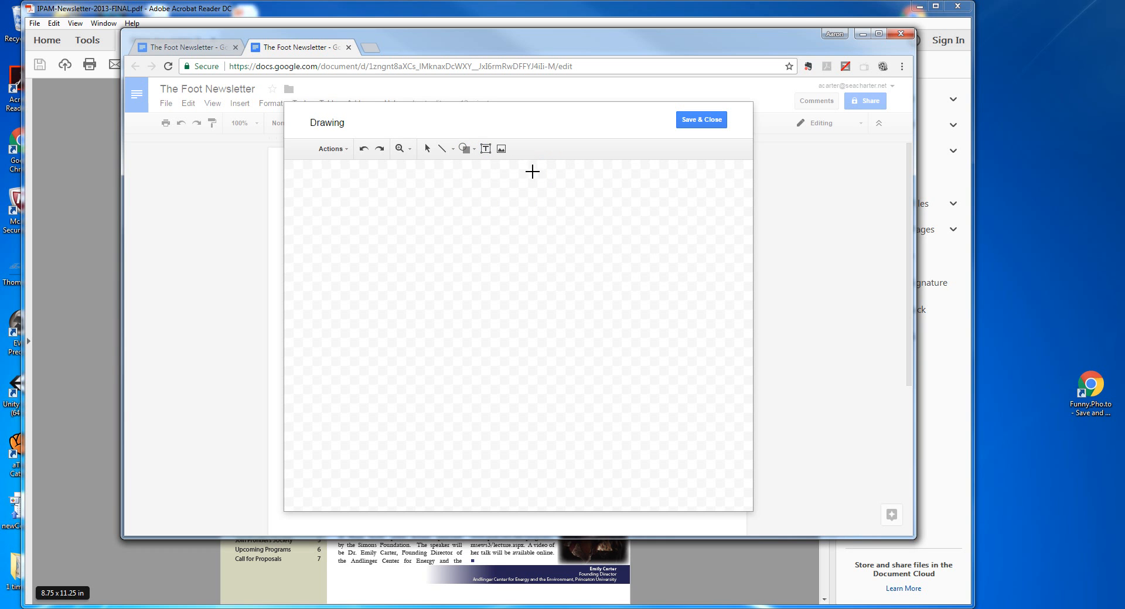
{"action": "left_click_drag", "start_coordinate": [293, 167], "coordinate": [713, 276]}
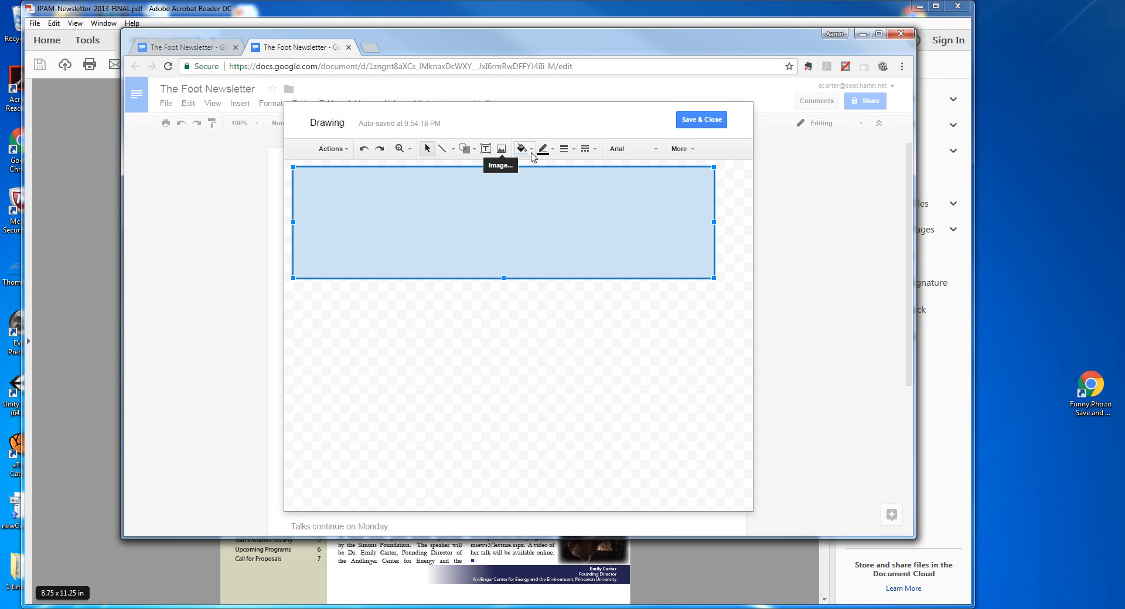
Make the masthead rectangle's outline transparent.
{"action": "left_click", "coordinate": [554, 153]}
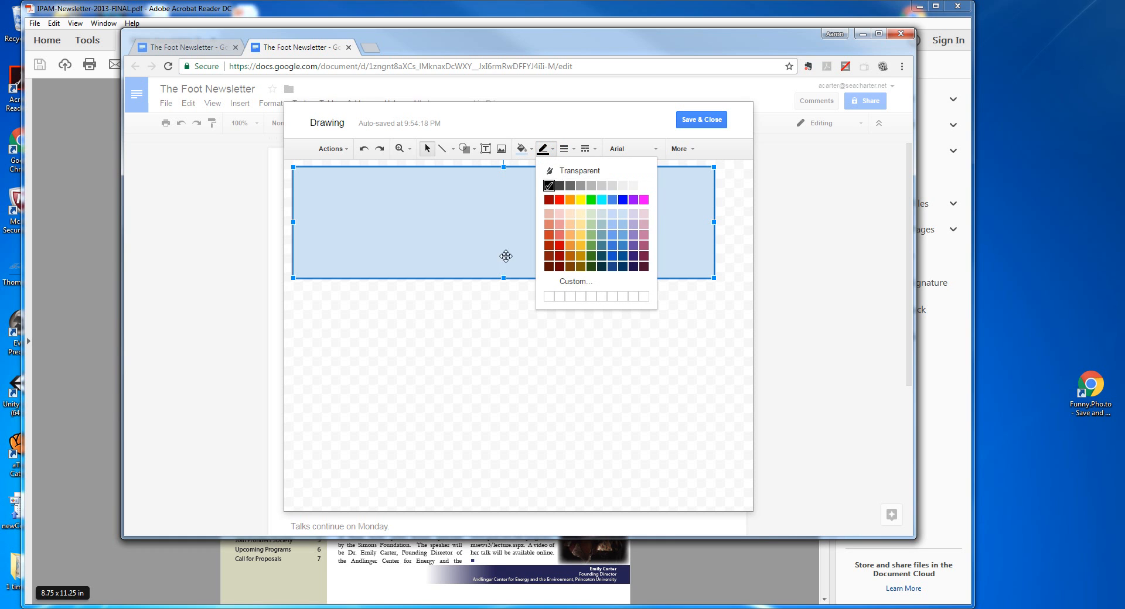
{"action": "left_click", "coordinate": [469, 352]}
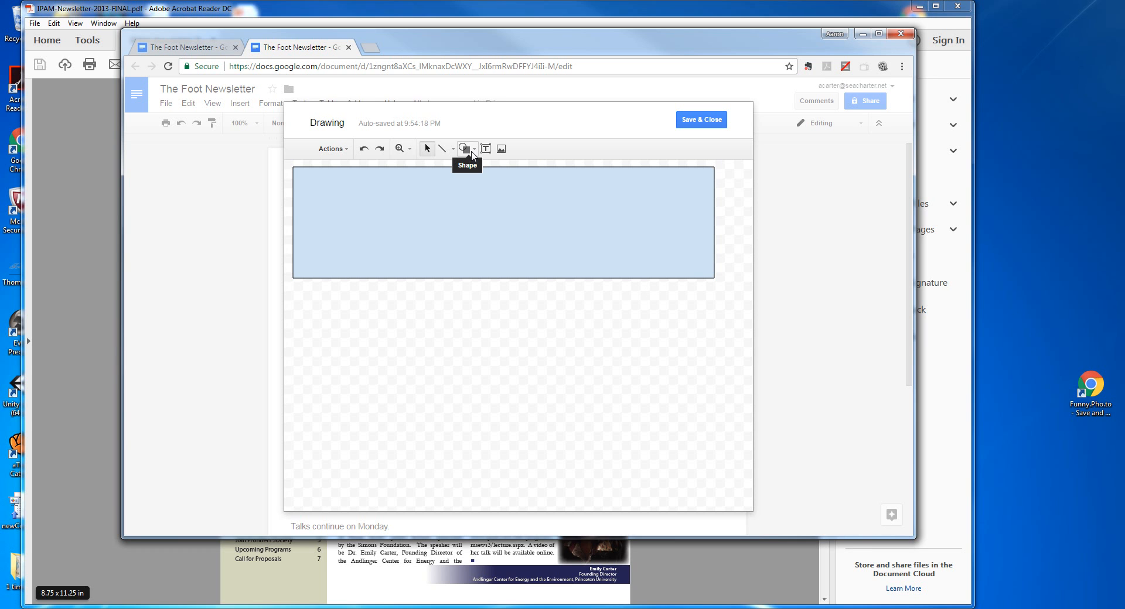
{"action": "left_click", "coordinate": [477, 226]}
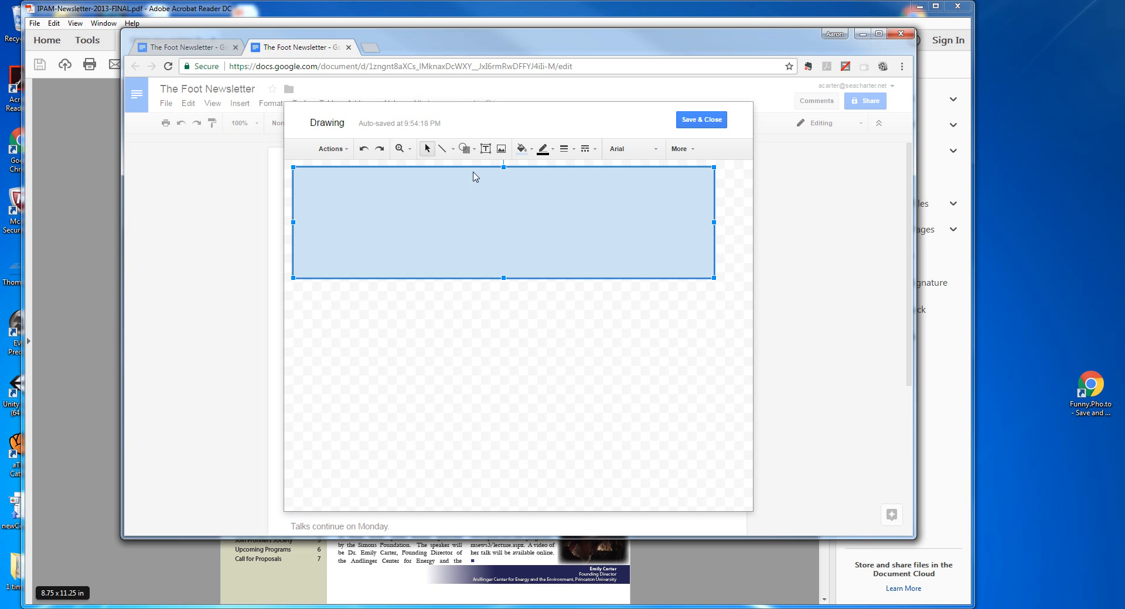
{"action": "left_click", "coordinate": [546, 150]}
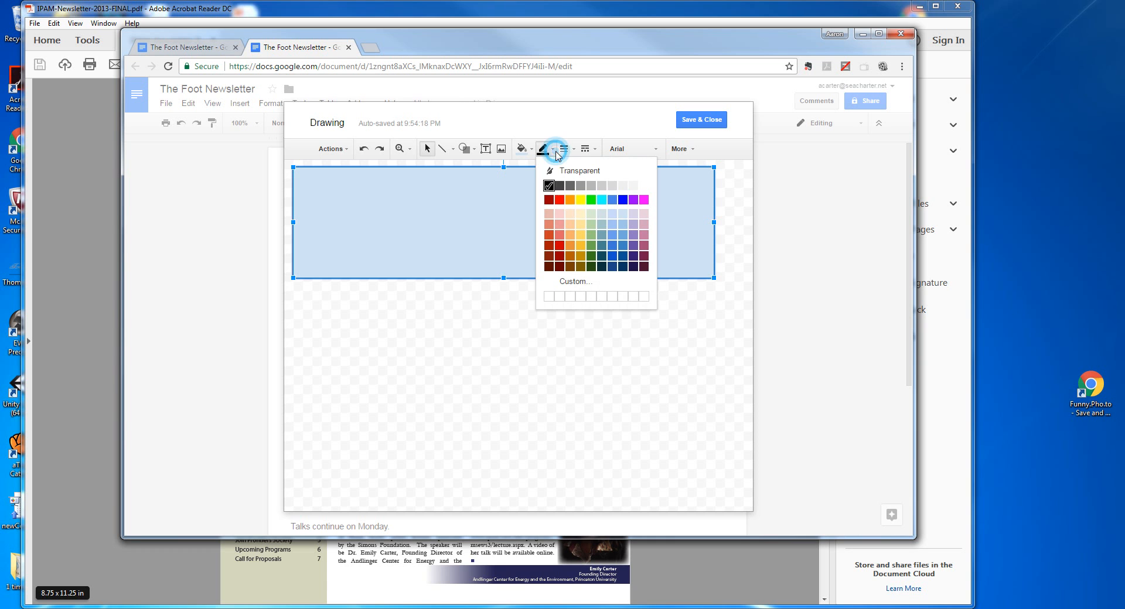
{"action": "left_click", "coordinate": [553, 169]}
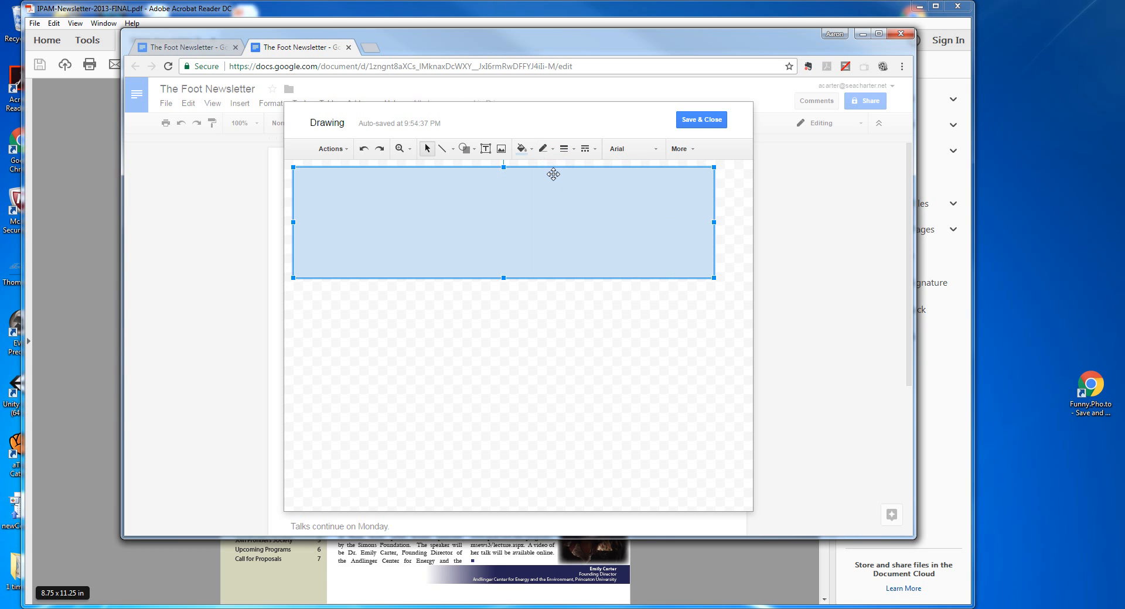
Fill the masthead rectangle with the dark purple linear gradient that runs from lighter at the top to darker below.
{"action": "left_click", "coordinate": [522, 151]}
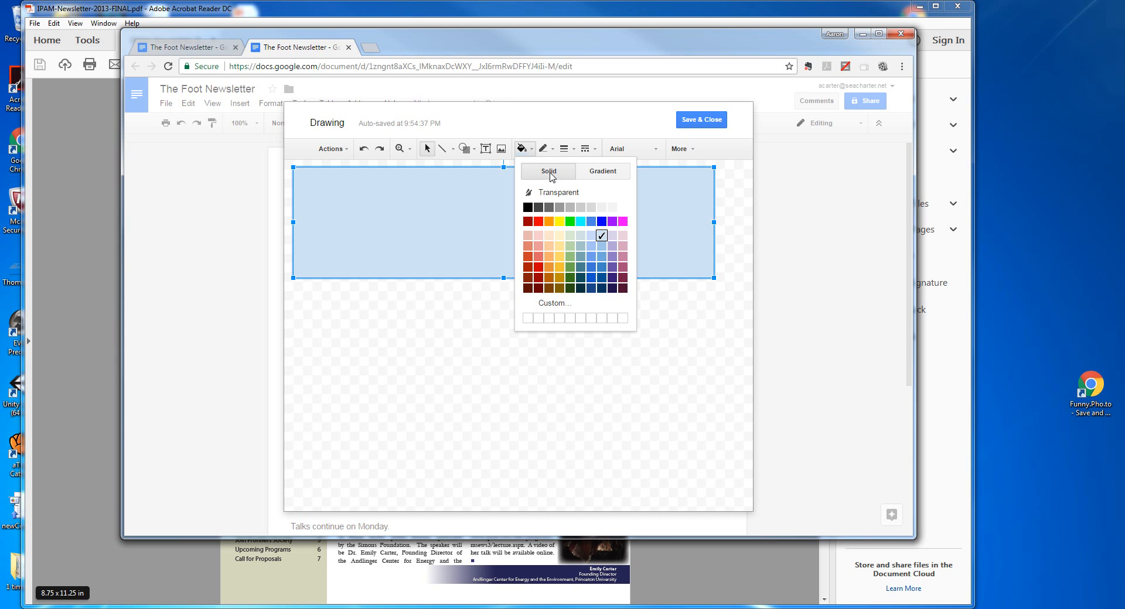
{"action": "left_click", "coordinate": [603, 172]}
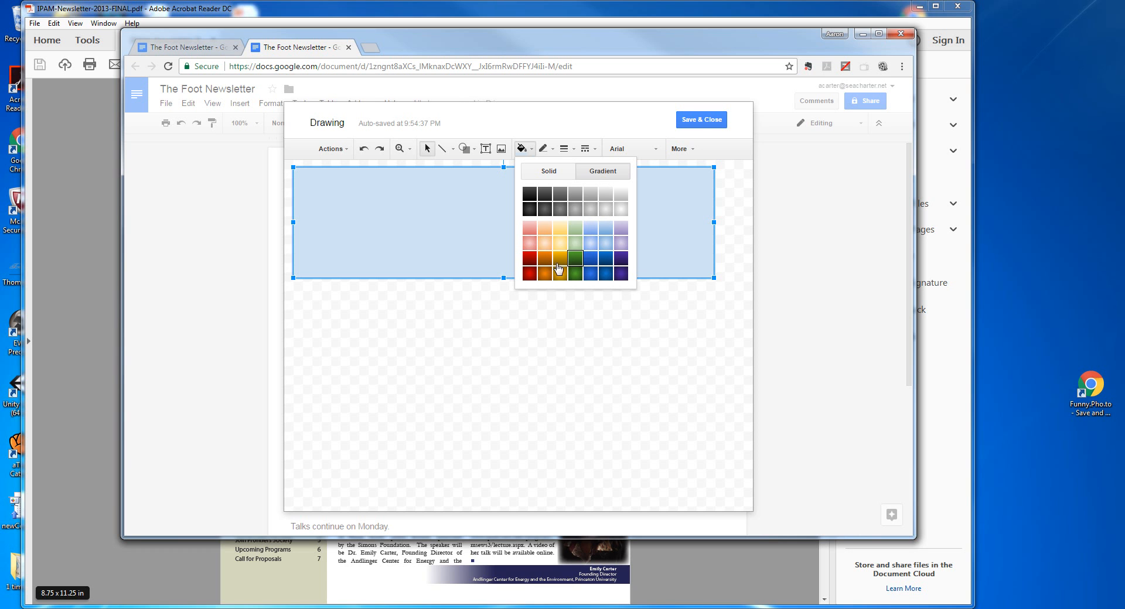
{"action": "left_click", "coordinate": [622, 261]}
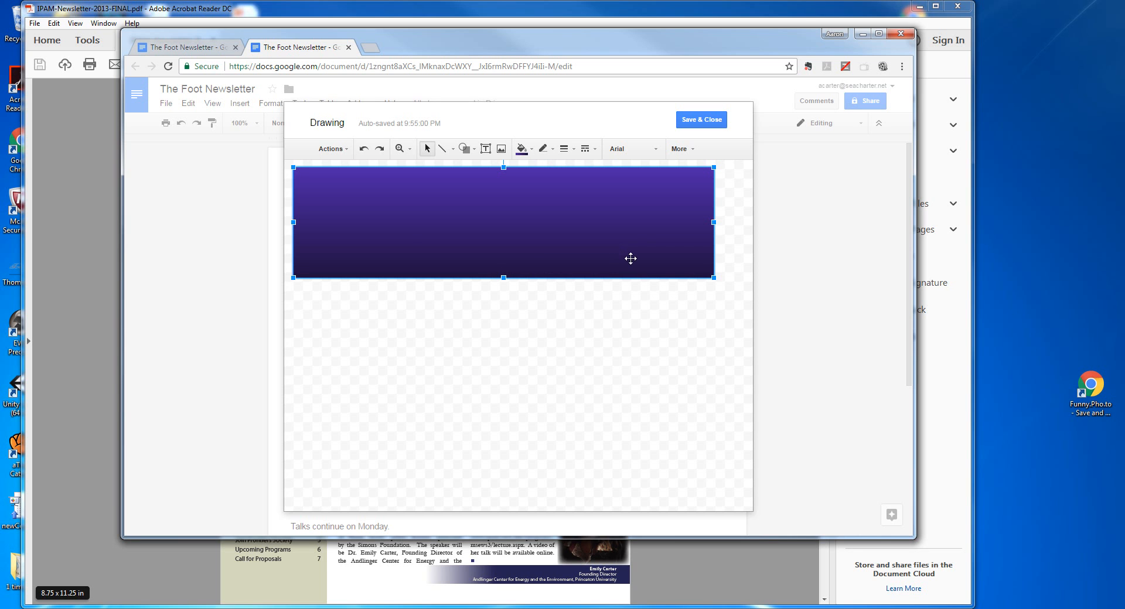
Switch to the Foot Clan newsletter assignment in Google Classroom and copy the image address of the attached StripeyStripes.png.
{"action": "left_click", "coordinate": [80, 13]}
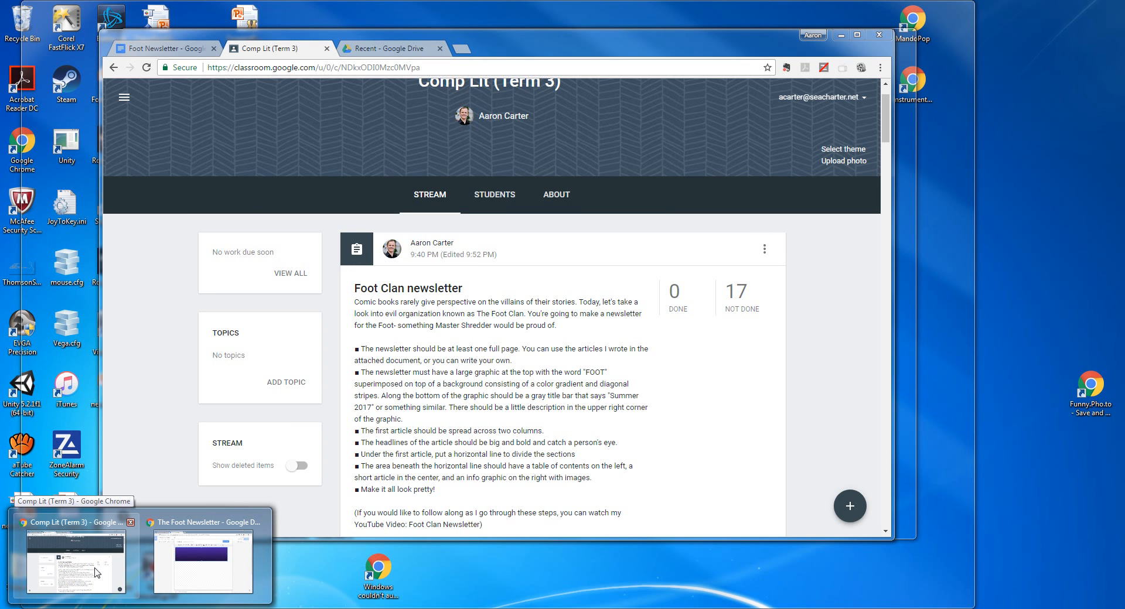
{"action": "left_click", "coordinate": [97, 573]}
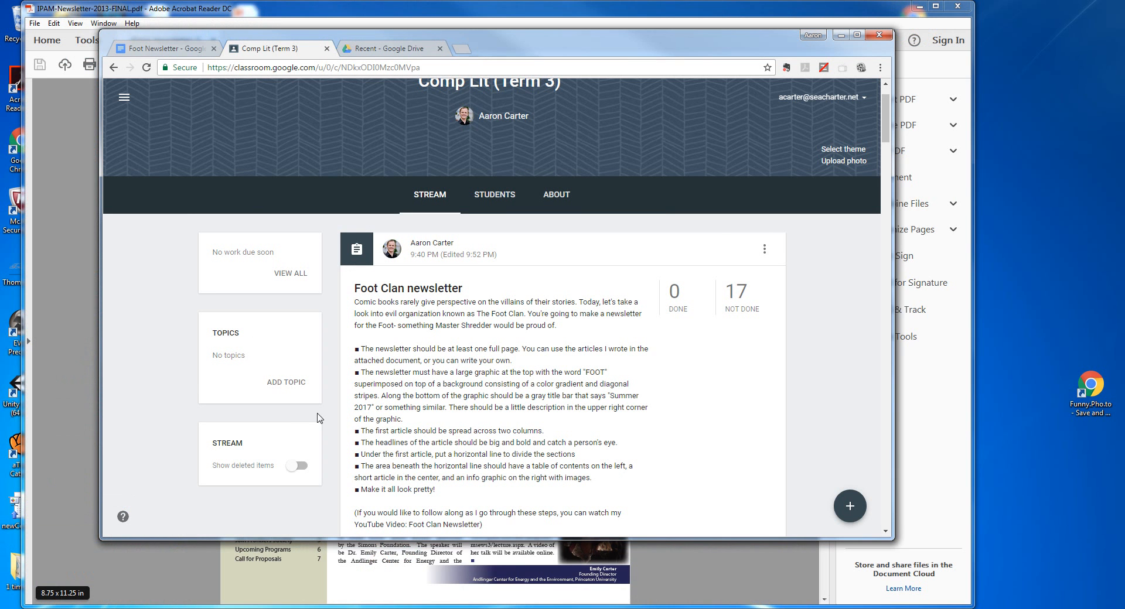
{"action": "left_click_drag", "start_coordinate": [885, 134], "coordinate": [885, 163]}
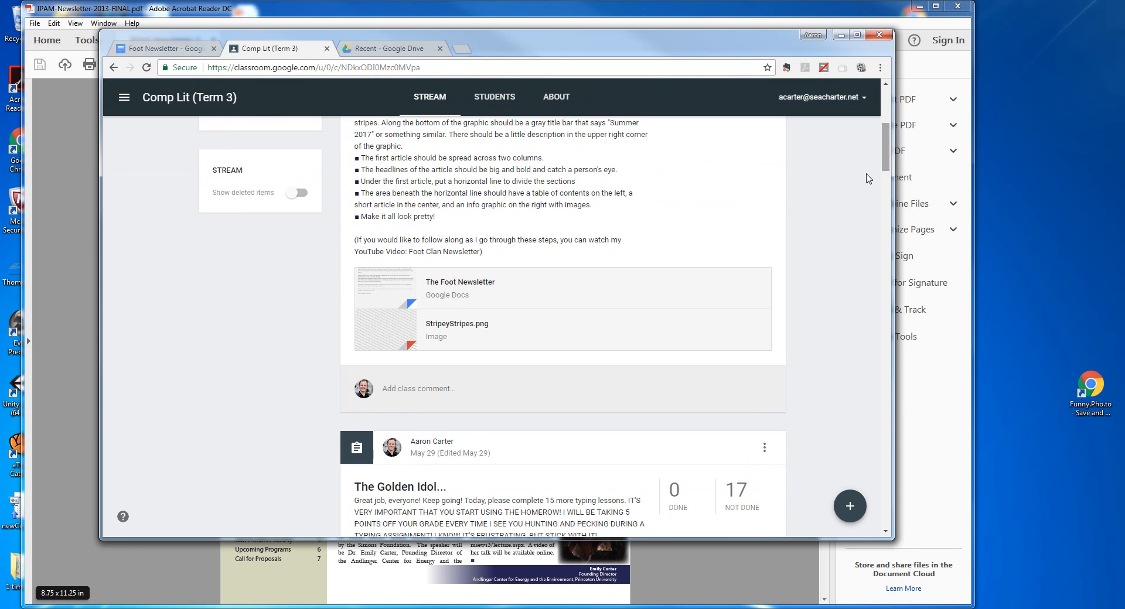
{"action": "left_click", "coordinate": [456, 327]}
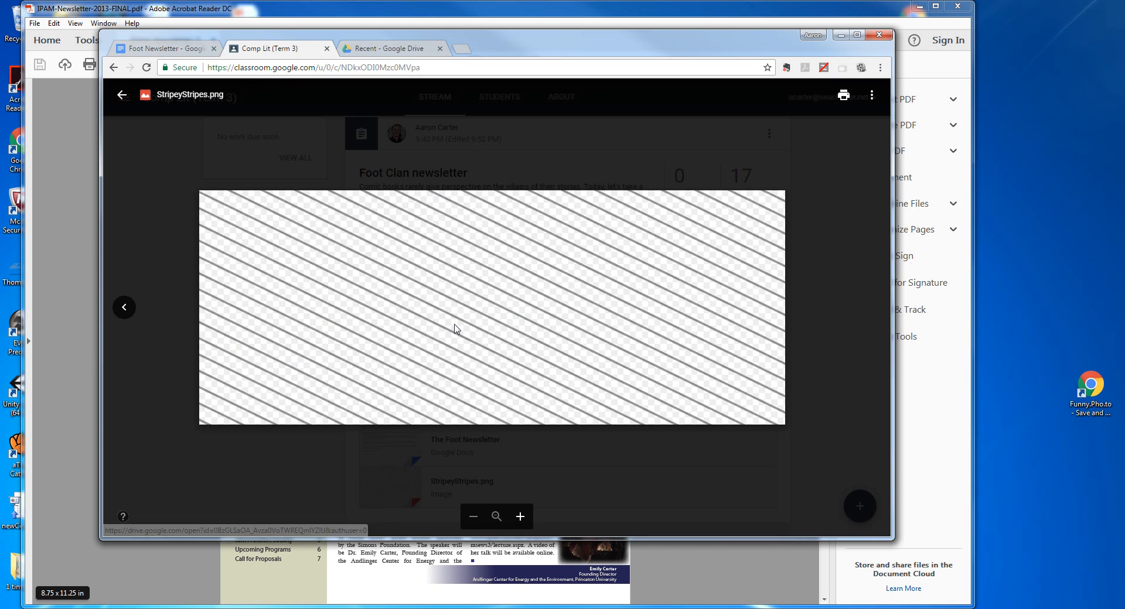
{"action": "right_click", "coordinate": [505, 266]}
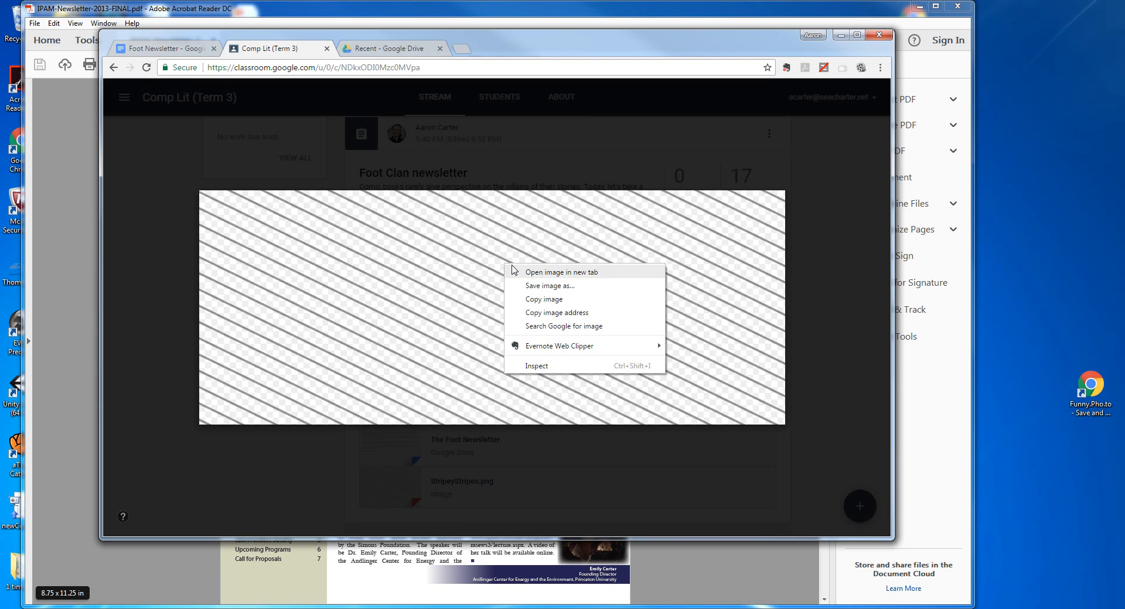
{"action": "left_click", "coordinate": [549, 315]}
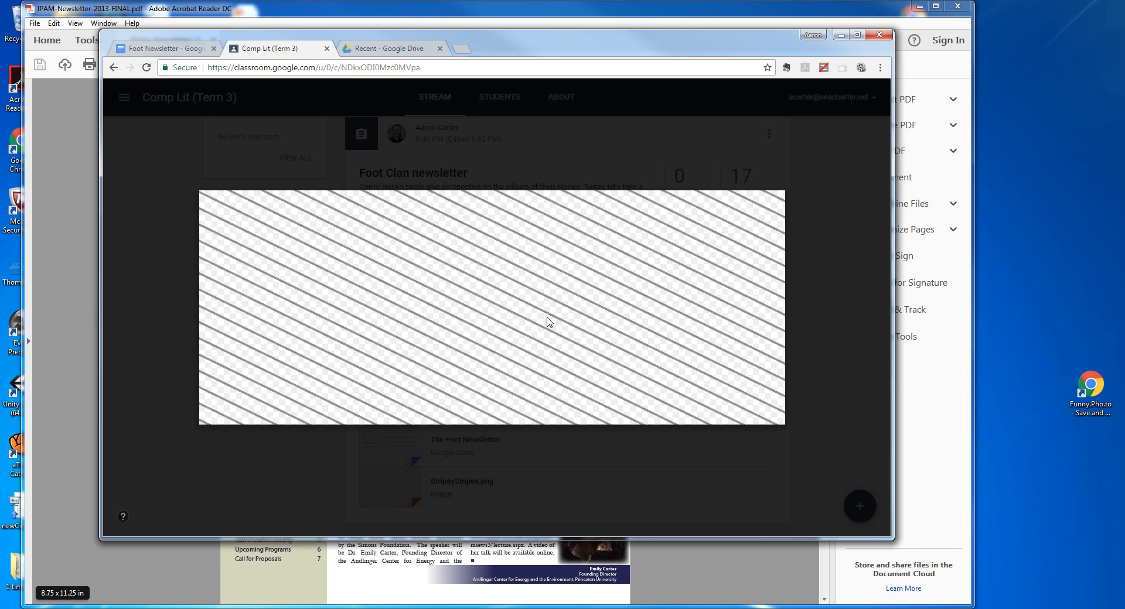
{"action": "left_click", "coordinate": [815, 310]}
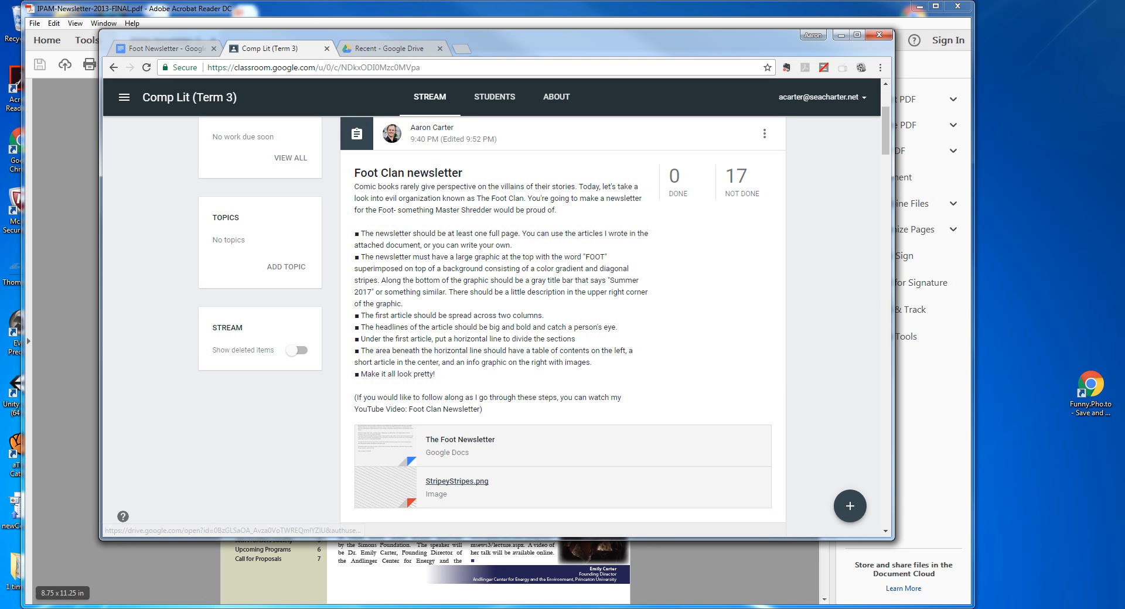
Return to the drawing and try to insert the stripes image by URL using the copied image address.
{"action": "left_click", "coordinate": [192, 608]}
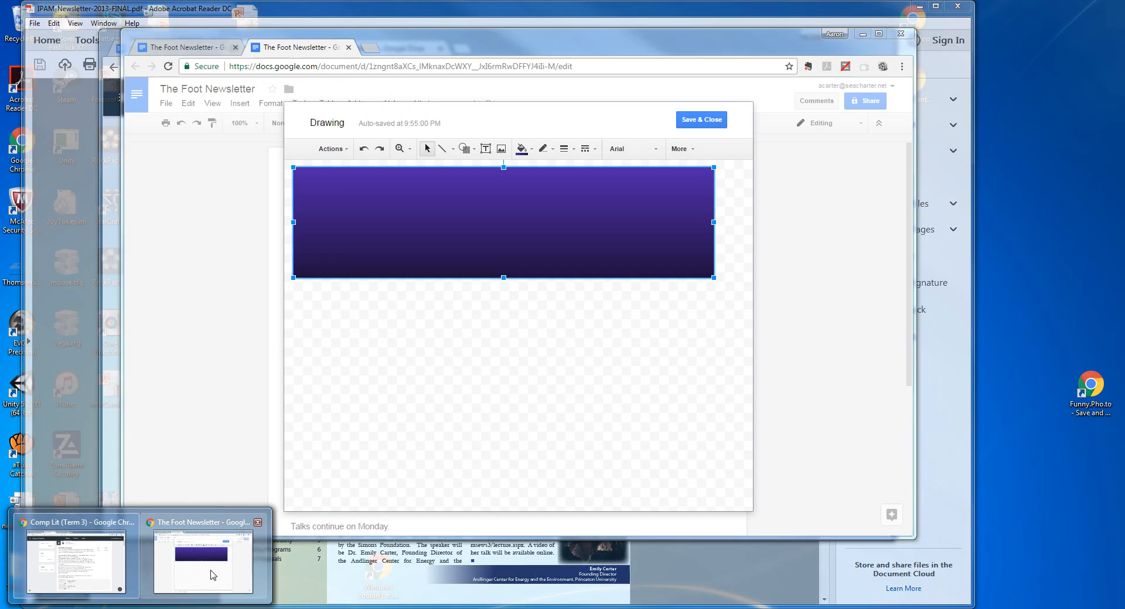
{"action": "left_click", "coordinate": [211, 574]}
{"action": "left_click", "coordinate": [451, 348]}
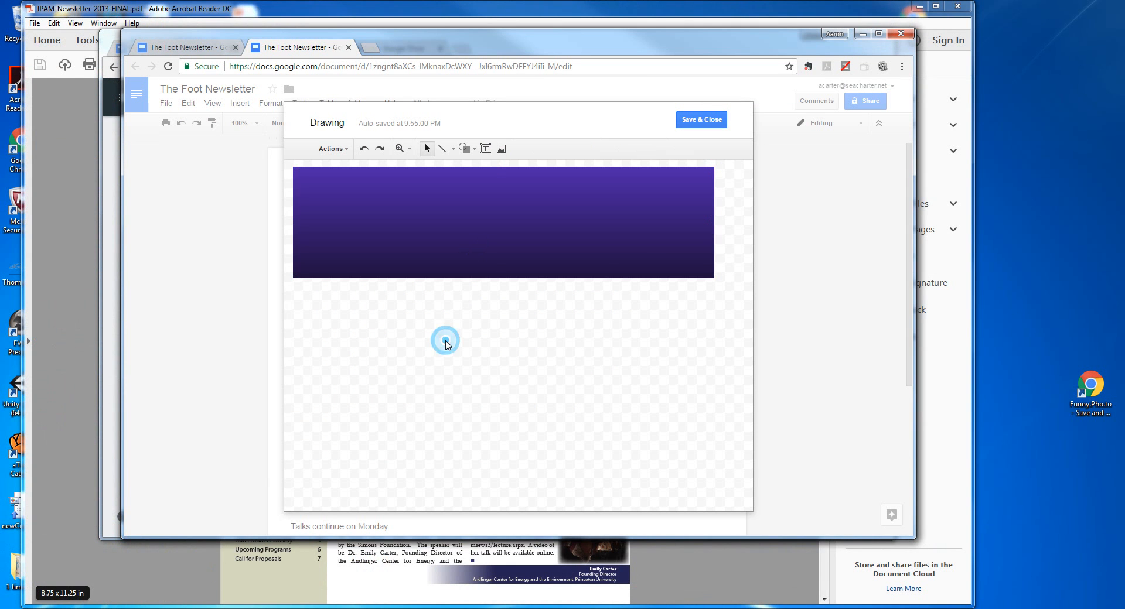
{"action": "left_click", "coordinate": [501, 150]}
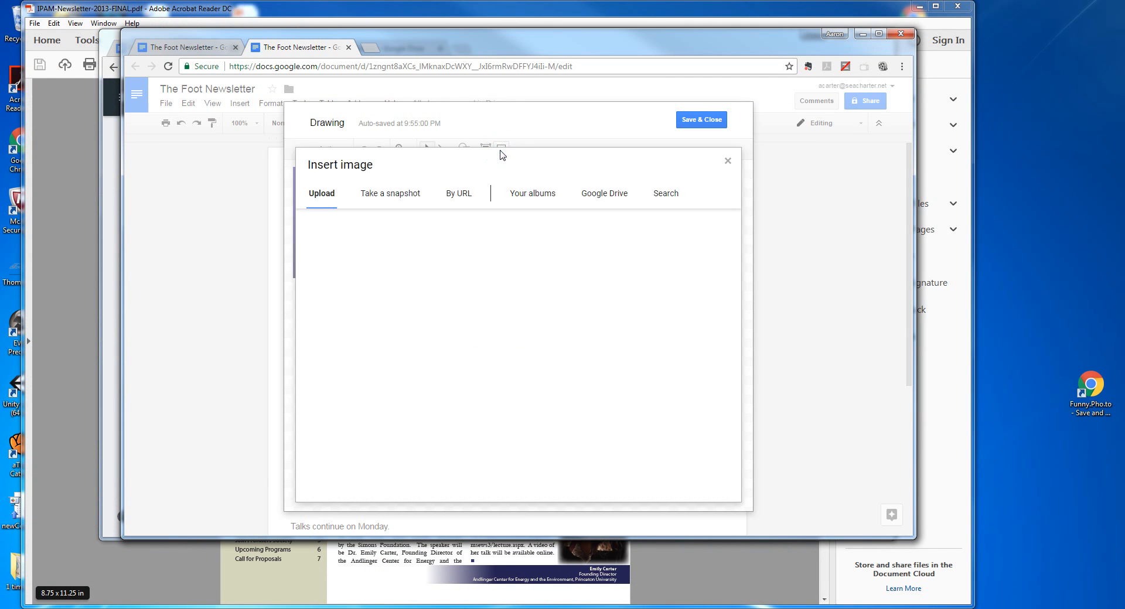
{"action": "left_click", "coordinate": [463, 193]}
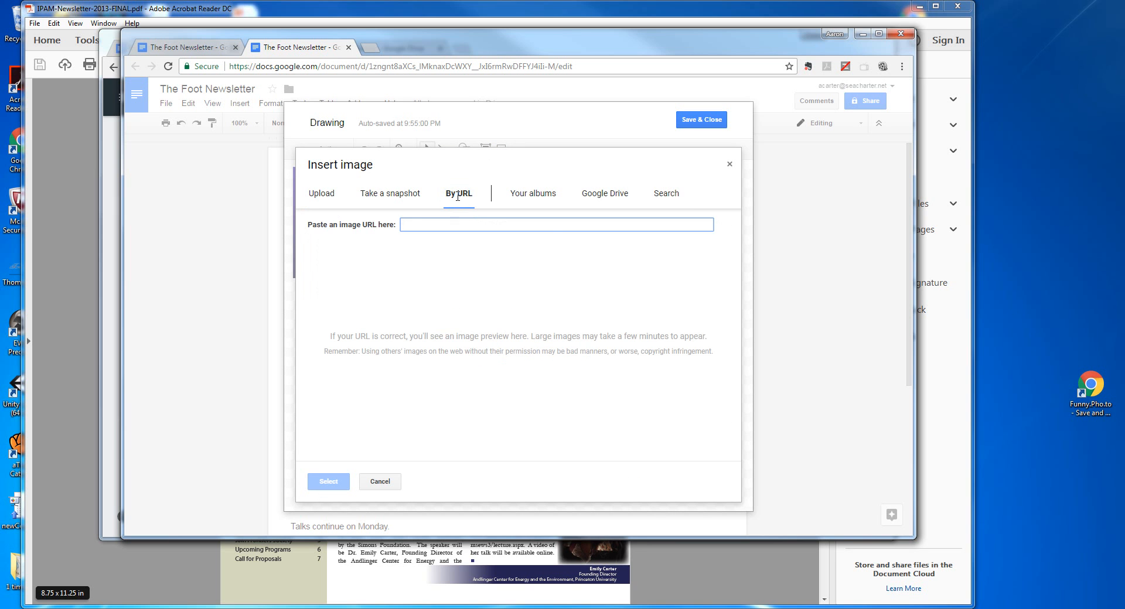
{"action": "right_click", "coordinate": [415, 228]}
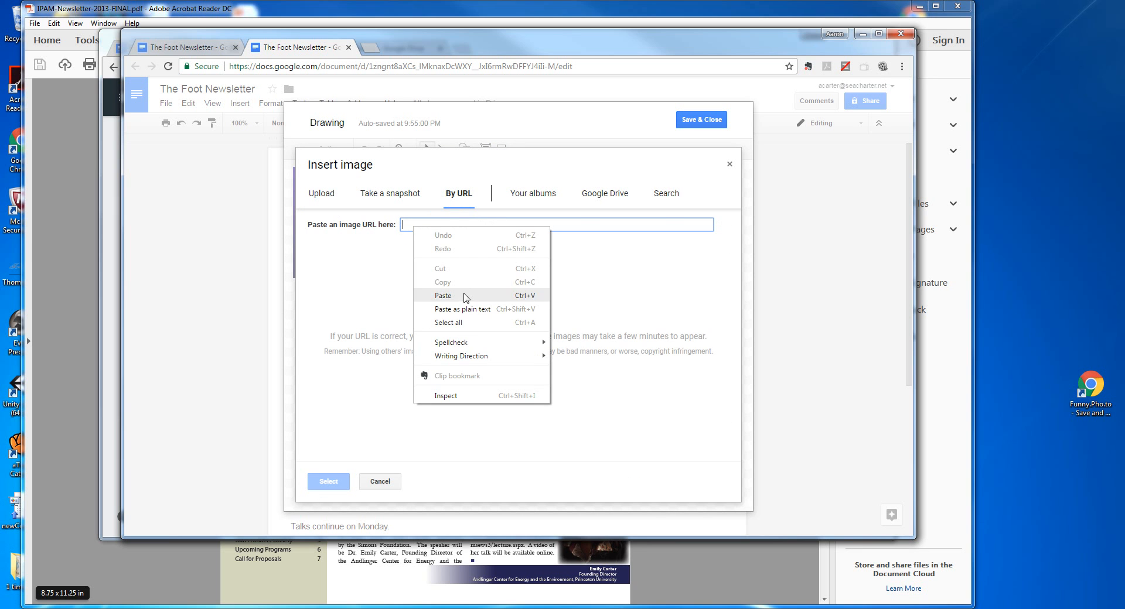
{"action": "left_click", "coordinate": [462, 296]}
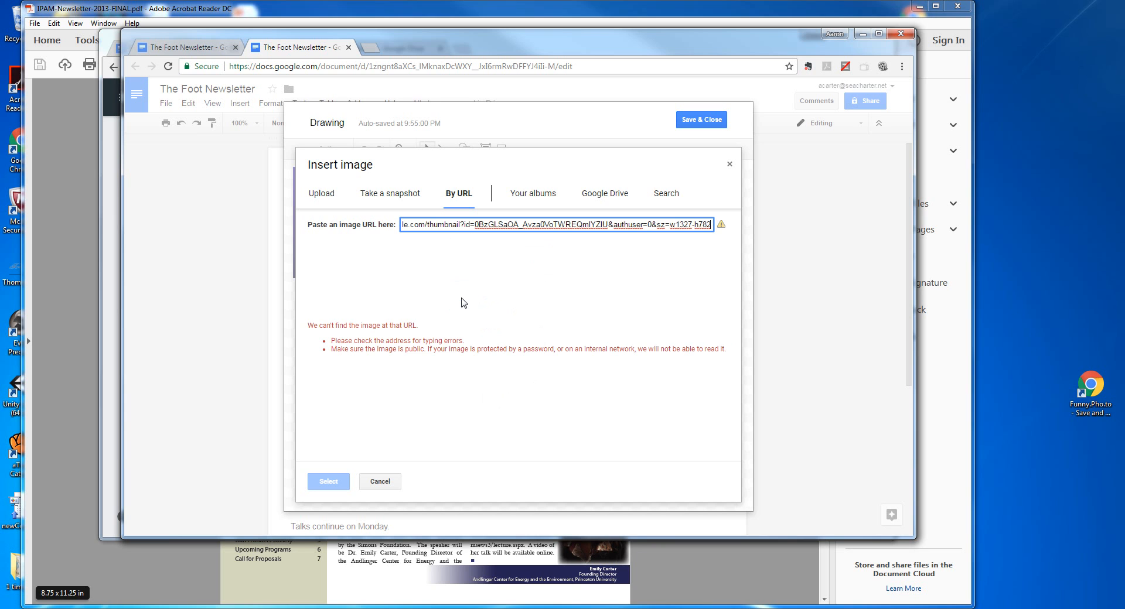
{"action": "left_click", "coordinate": [721, 227]}
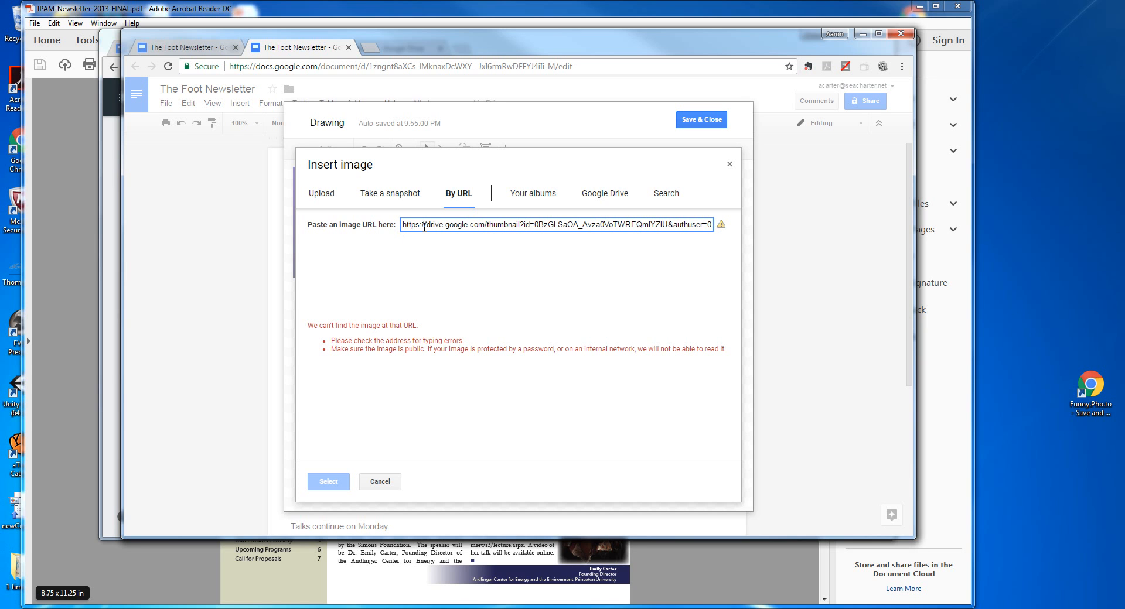
{"action": "left_click", "coordinate": [403, 226]}
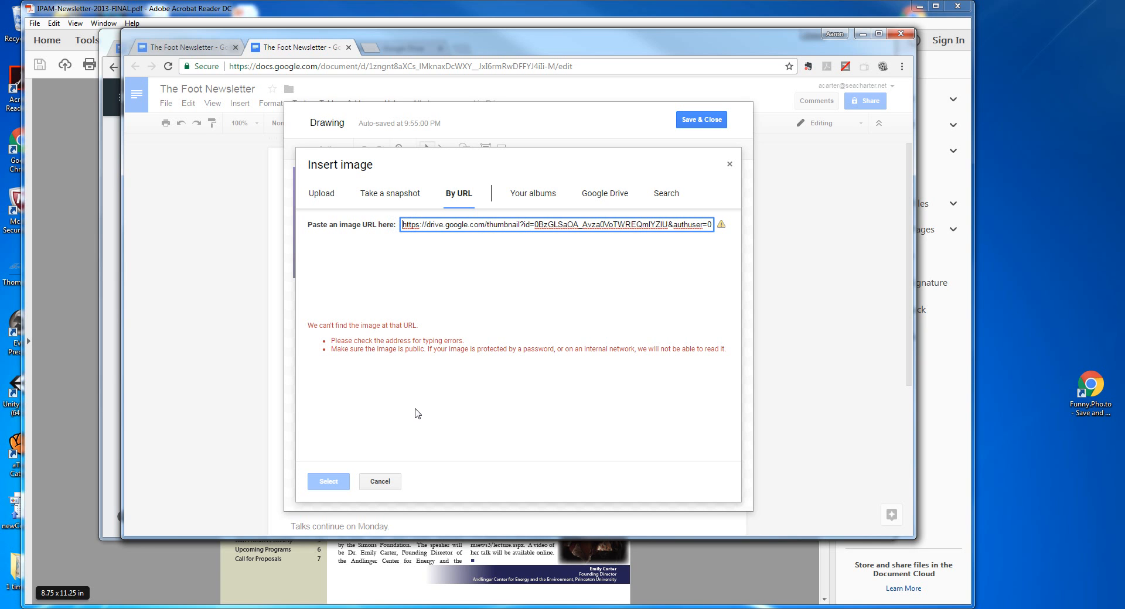
{"action": "left_click", "coordinate": [334, 481]}
Clear the pasted image address and cancel the image insertion.
{"action": "left_click", "coordinate": [422, 226]}
{"action": "left_click_drag", "start_coordinate": [403, 225], "coordinate": [746, 225]}
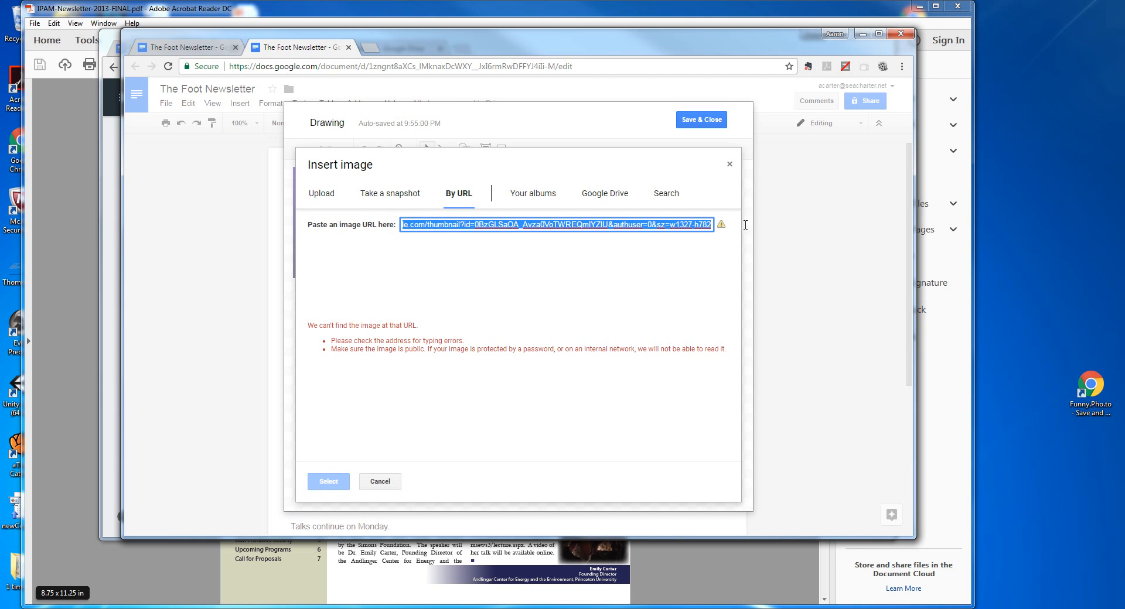
{"action": "key", "text": "BackSpace"}
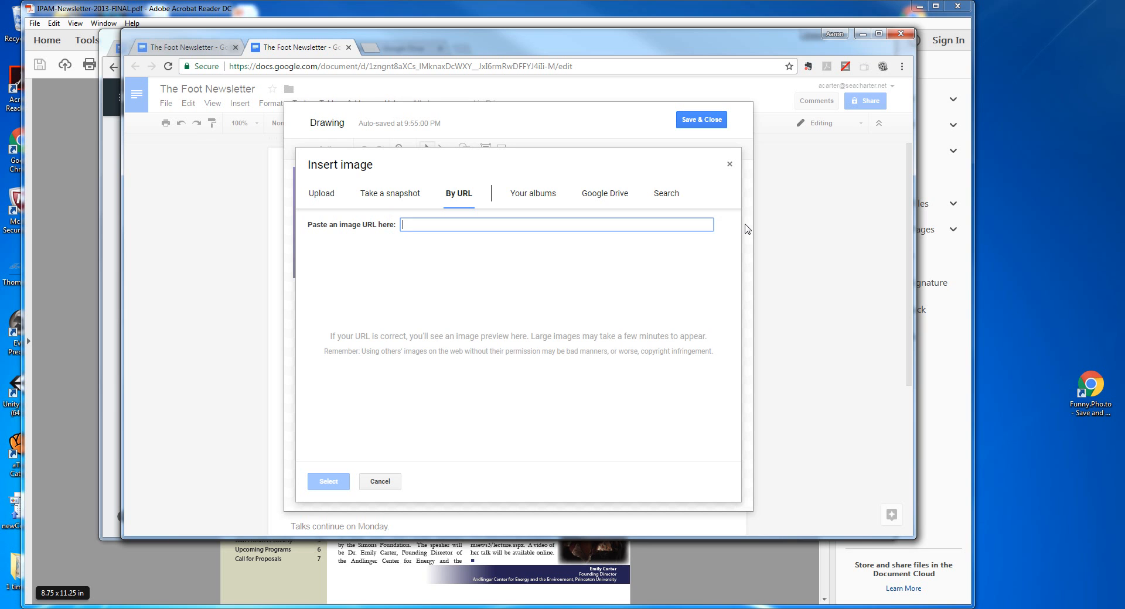
{"action": "left_click", "coordinate": [381, 479]}
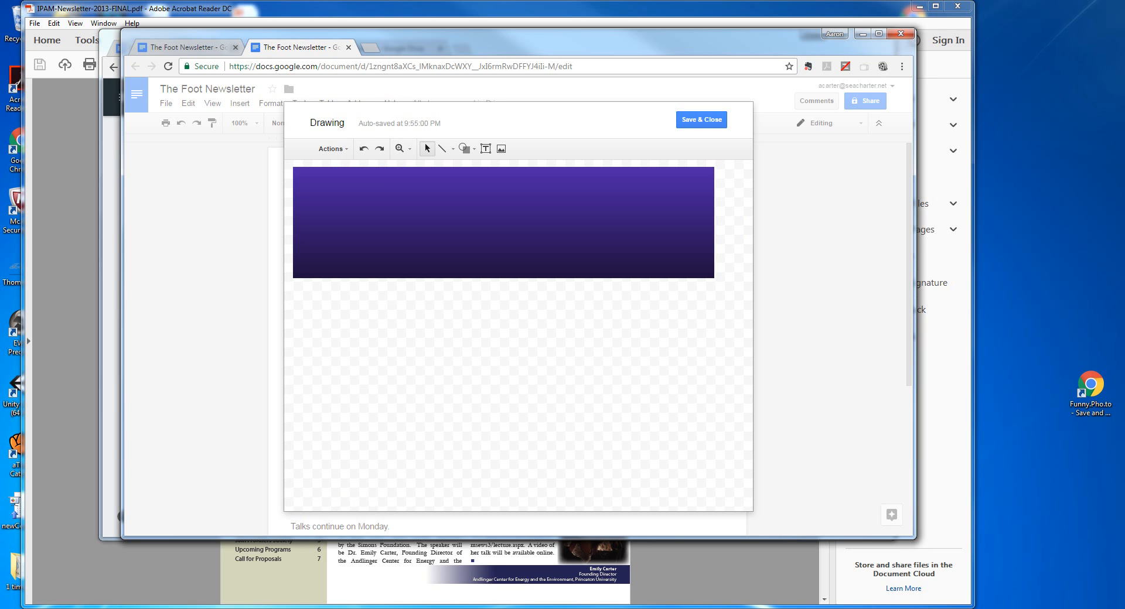
Return to the Classroom assignment and check the StripeyStripes.png attachment's preview and link options.
{"action": "left_click", "coordinate": [140, 608]}
{"action": "left_click", "coordinate": [114, 571]}
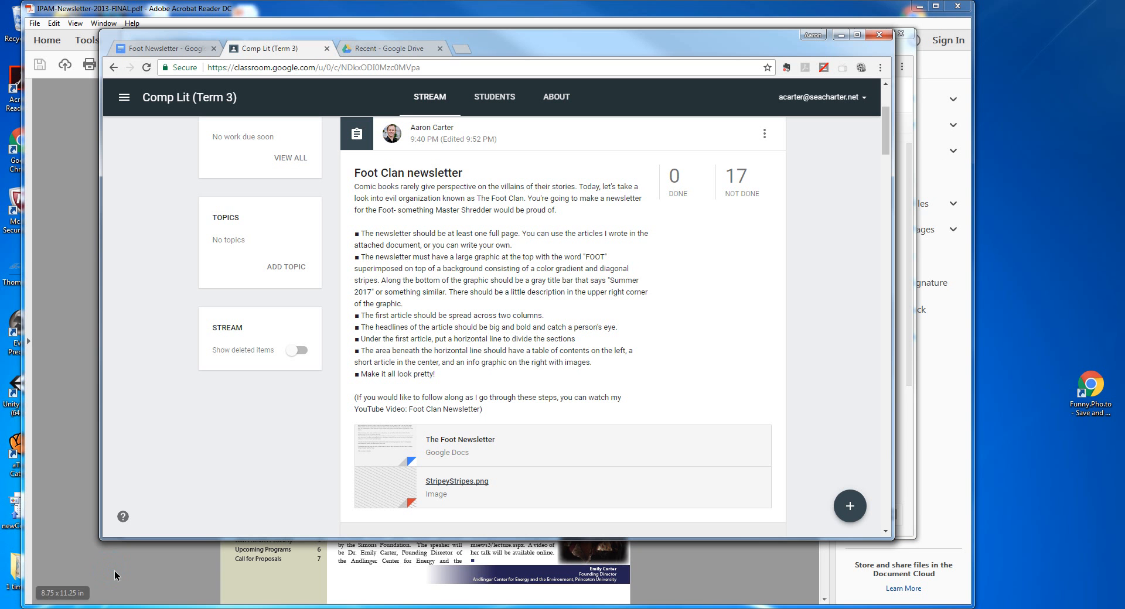
{"action": "left_click", "coordinate": [462, 485]}
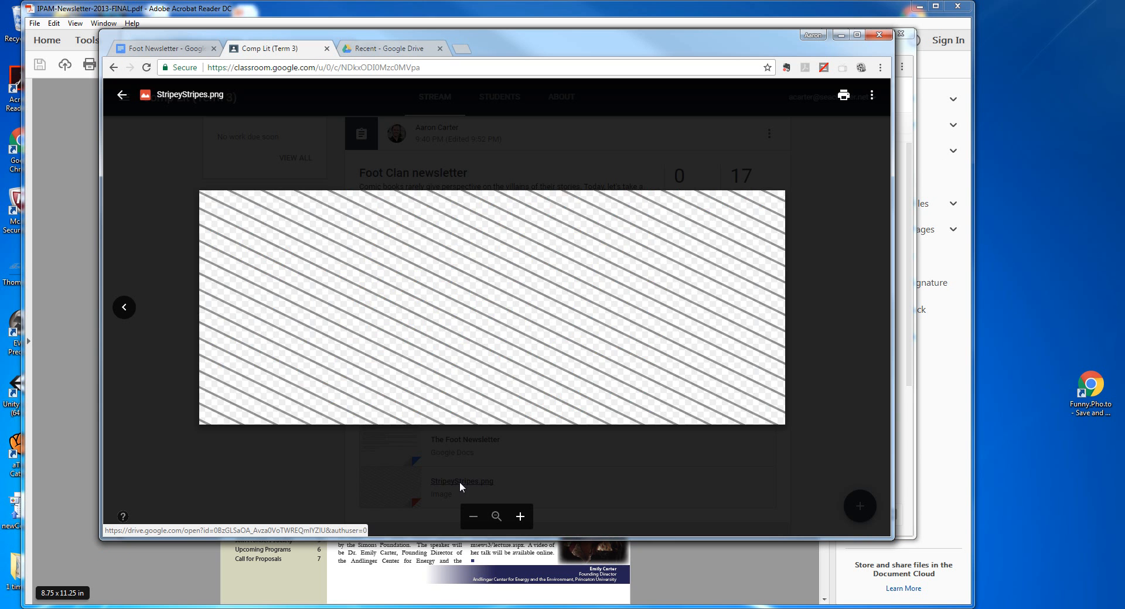
{"action": "left_click", "coordinate": [838, 382]}
{"action": "left_click", "coordinate": [448, 483]}
{"action": "right_click", "coordinate": [450, 485]}
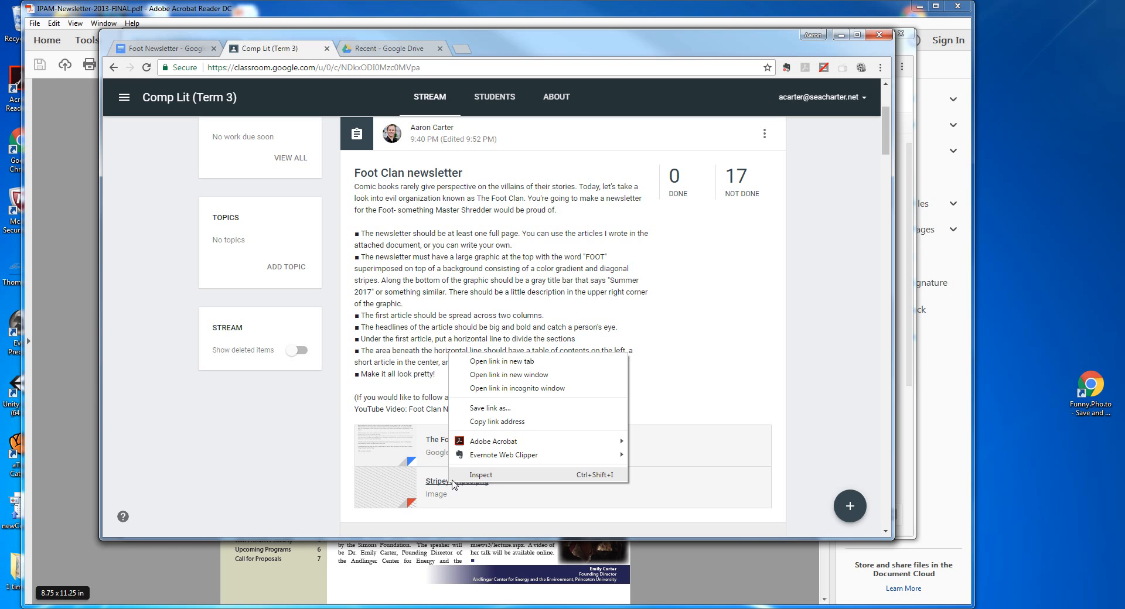
{"action": "left_click", "coordinate": [809, 413]}
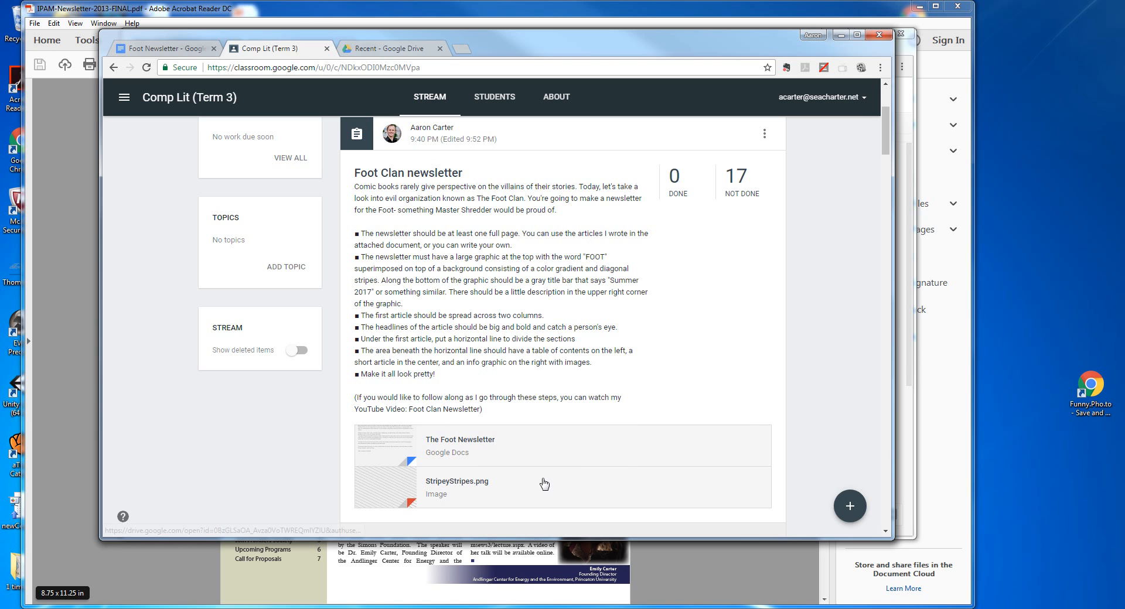
Switch to the recent files in Google Drive and preview StripeyStripes.png.
{"action": "left_click", "coordinate": [388, 53]}
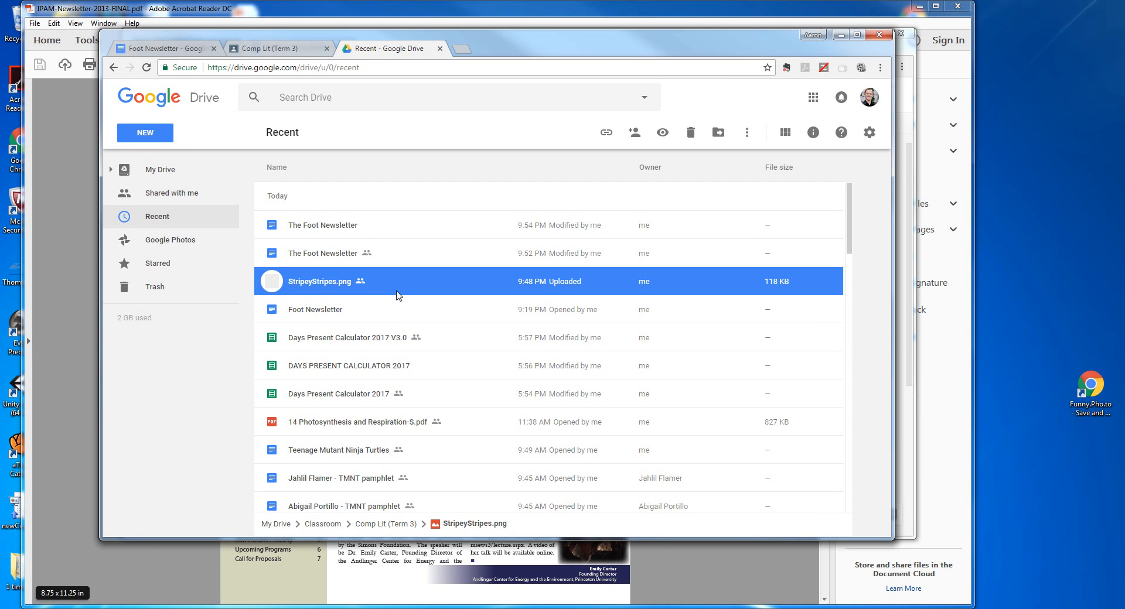
{"action": "double_click", "coordinate": [319, 285]}
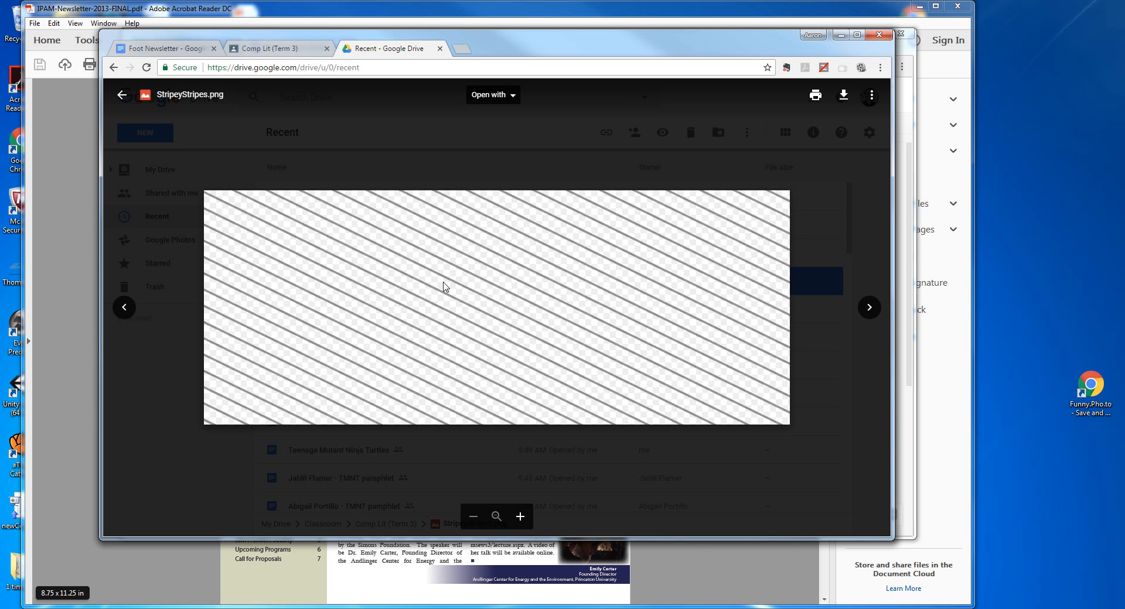
{"action": "left_click", "coordinate": [802, 353]}
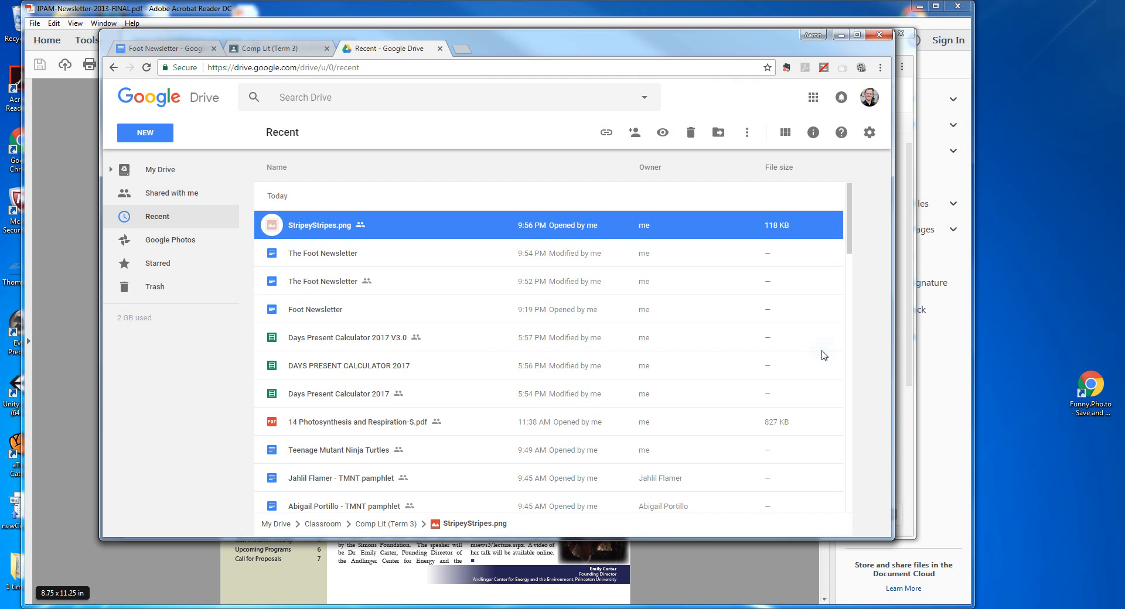
Get the shareable link of StripeyStripes.png in Drive and close the link sharing box.
{"action": "right_click", "coordinate": [322, 227]}
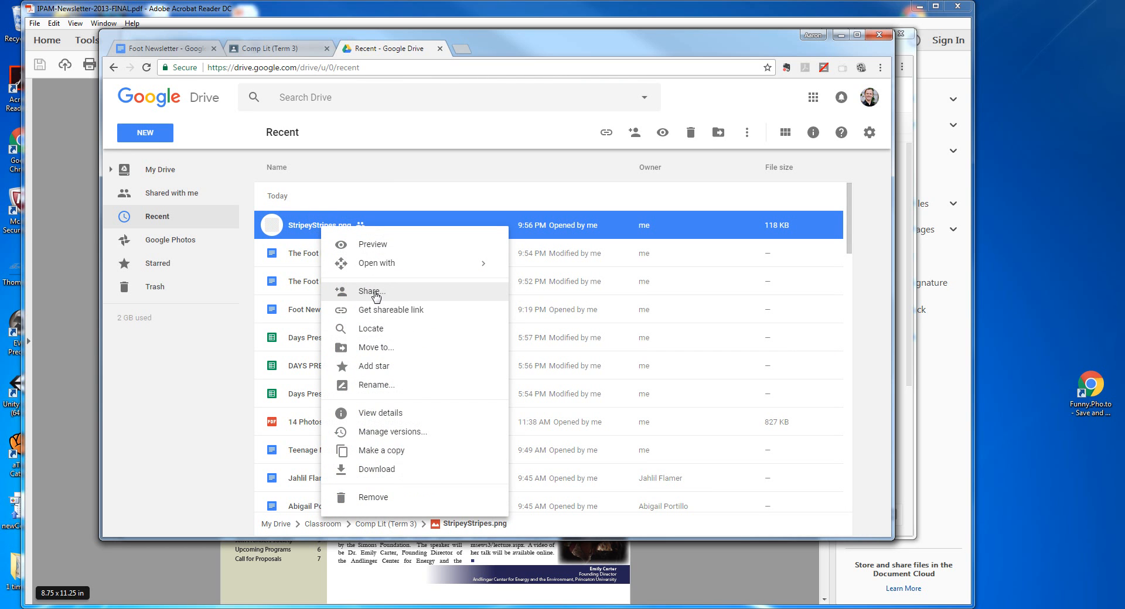
{"action": "left_click", "coordinate": [374, 310]}
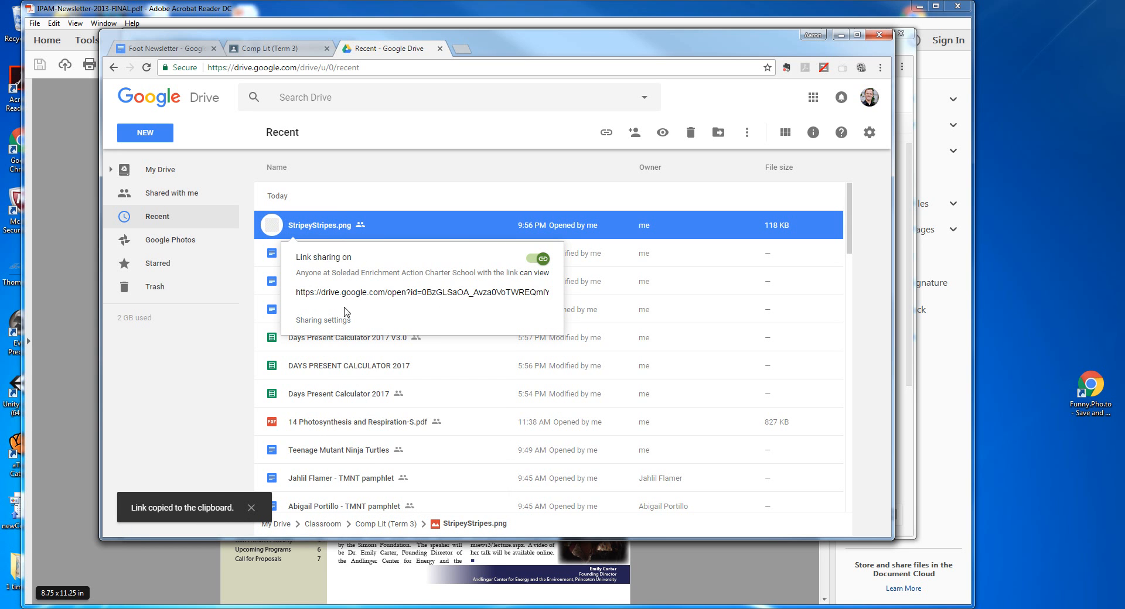
{"action": "left_click", "coordinate": [358, 294]}
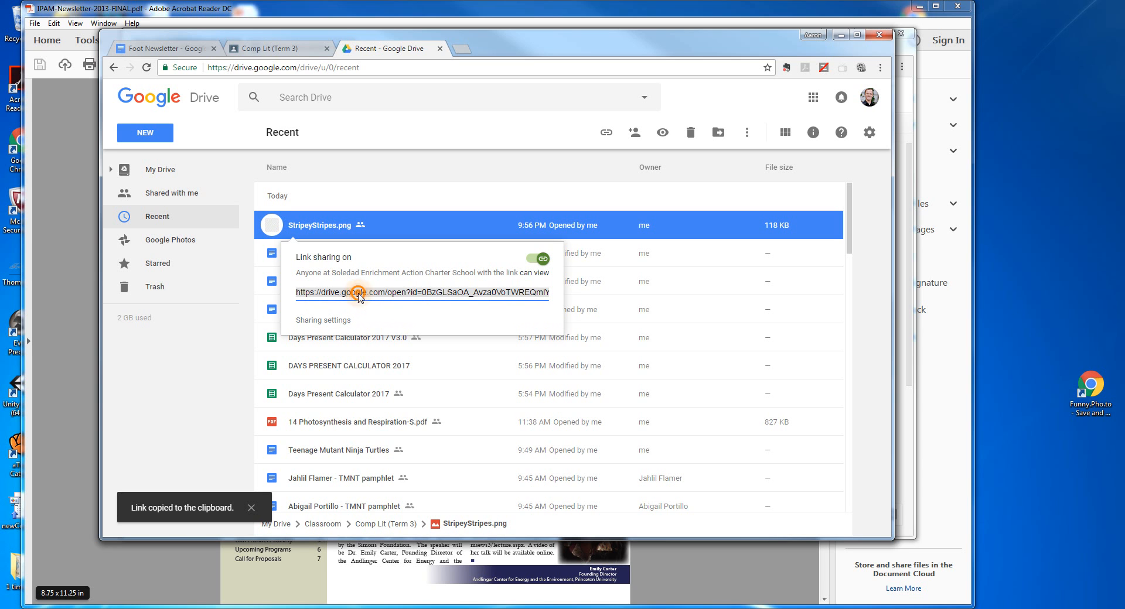
{"action": "left_click", "coordinate": [409, 293]}
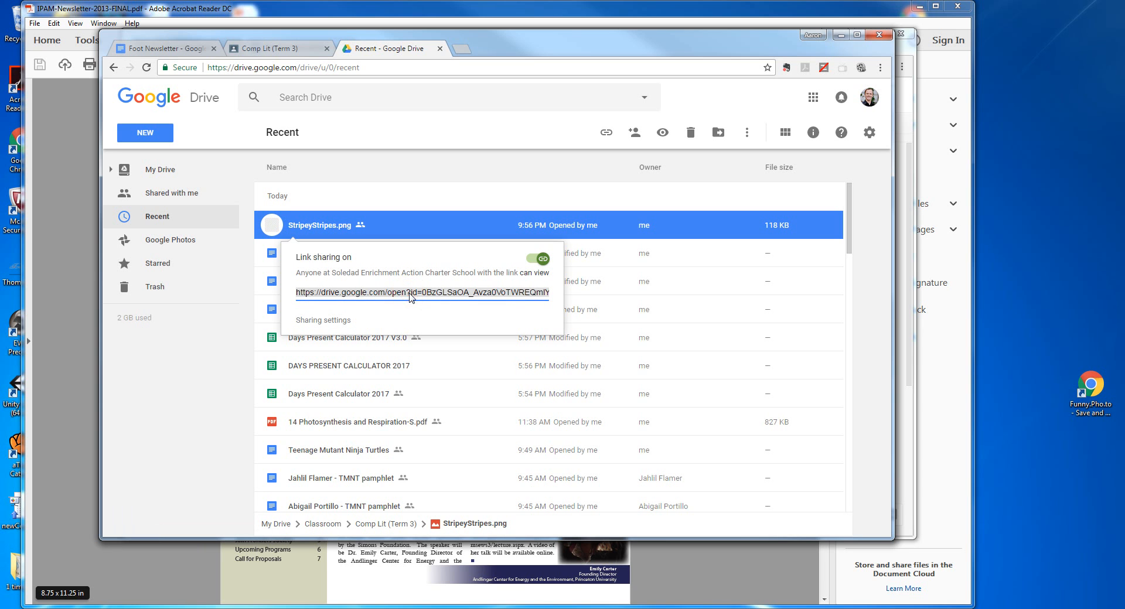
{"action": "left_click", "coordinate": [406, 295]}
{"action": "left_click", "coordinate": [226, 314]}
{"action": "left_click", "coordinate": [870, 323]}
Copy the view-only sharing link of StripeyStripes.png from its Drive sharing settings.
{"action": "left_click", "coordinate": [327, 230]}
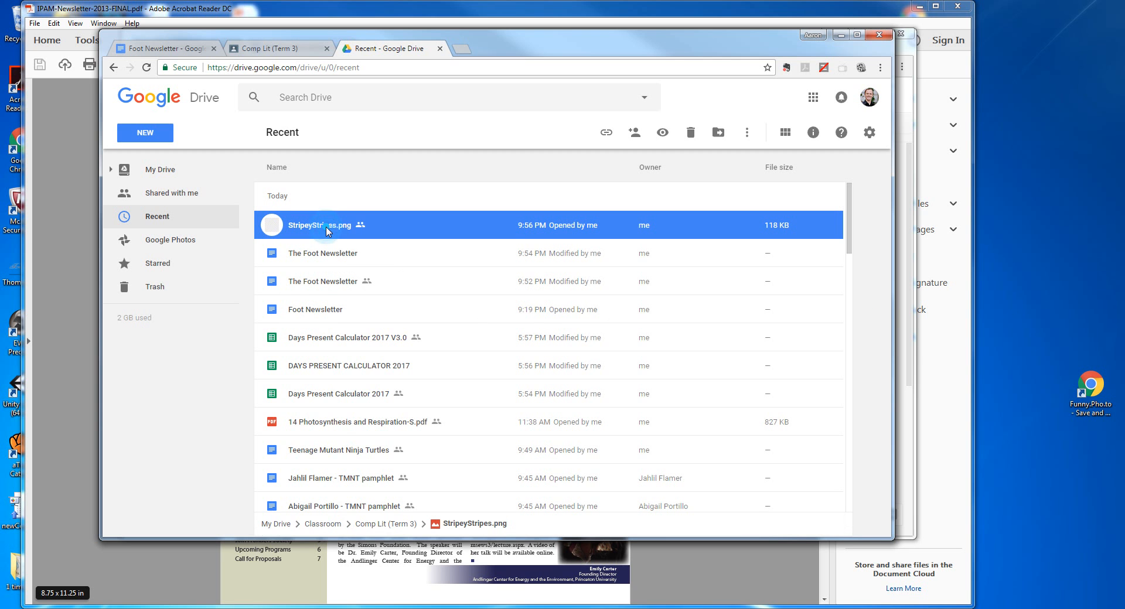
{"action": "right_click", "coordinate": [327, 230]}
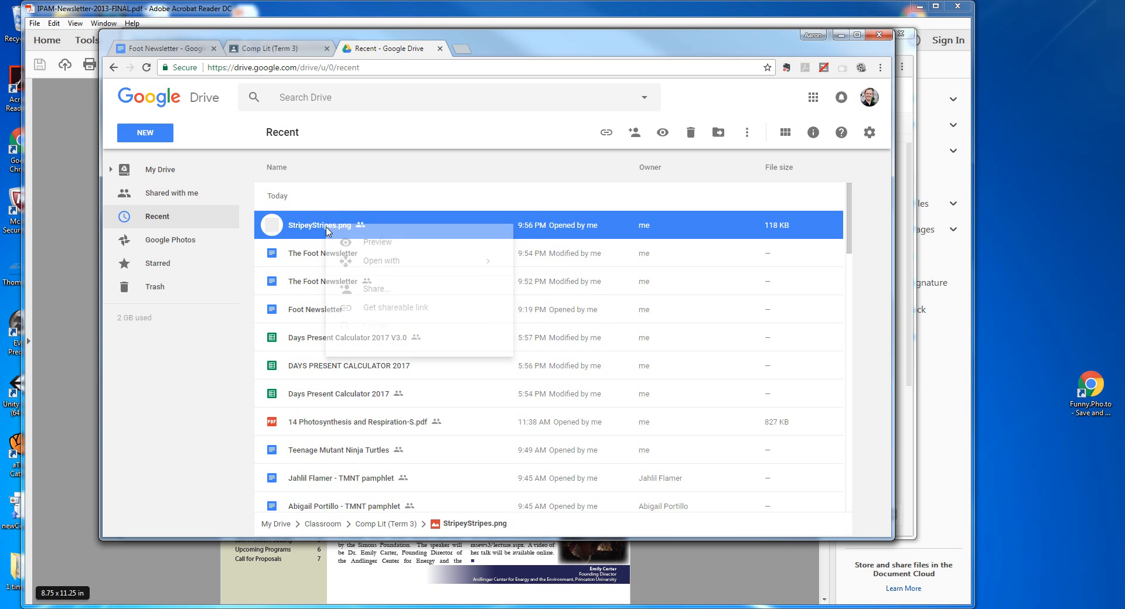
{"action": "left_click", "coordinate": [385, 293]}
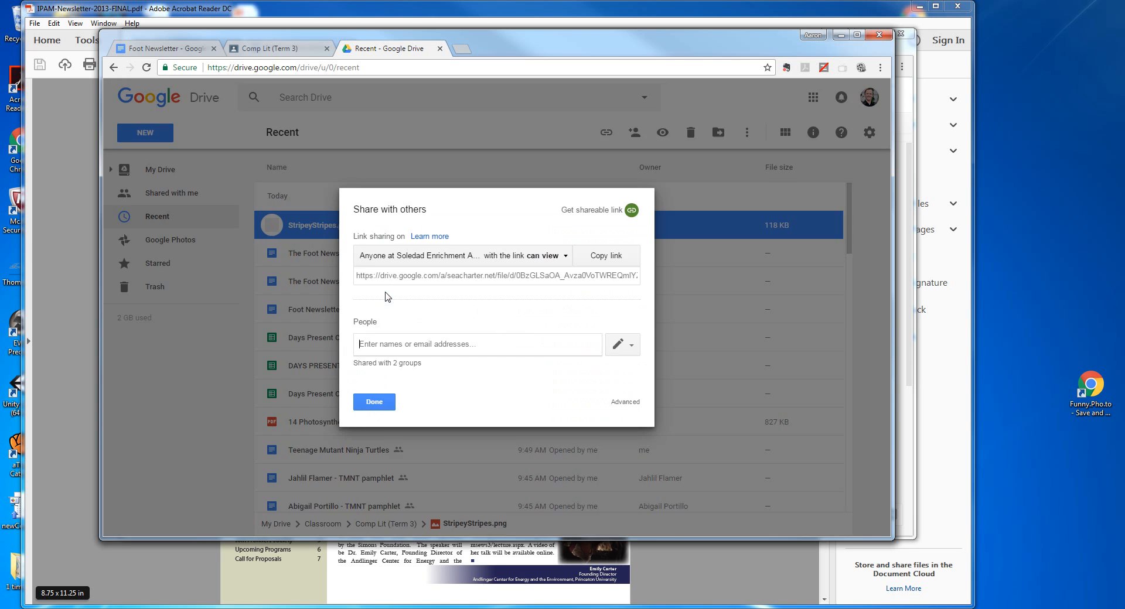
{"action": "left_click", "coordinate": [631, 212]}
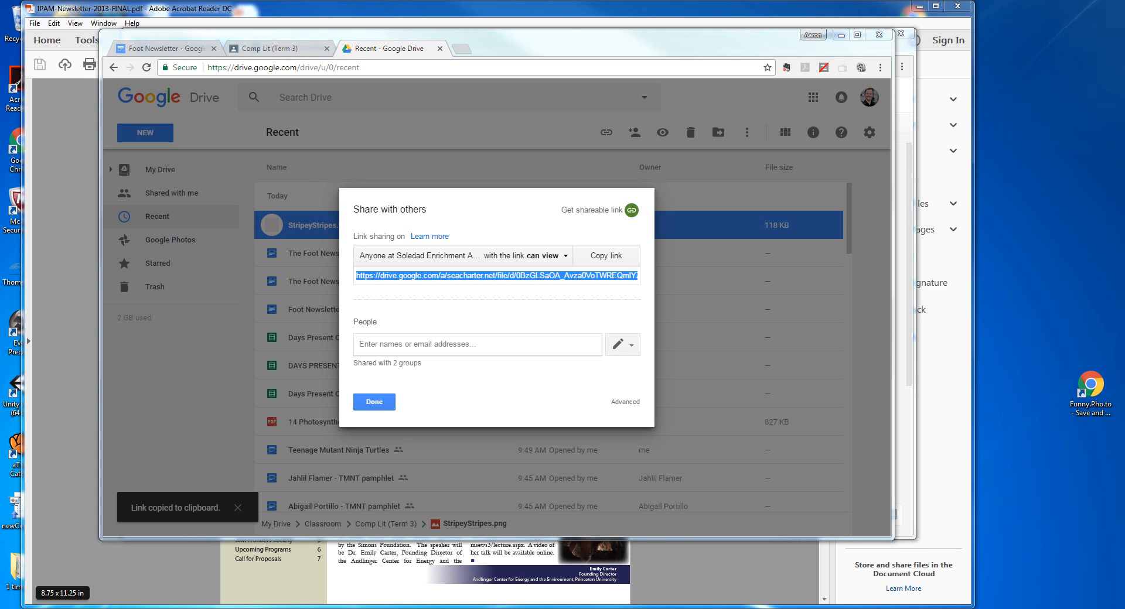
Return to the newsletter drawing and insert the StripeyStripes.png image using its copied Drive URL.
{"action": "left_click", "coordinate": [182, 574]}
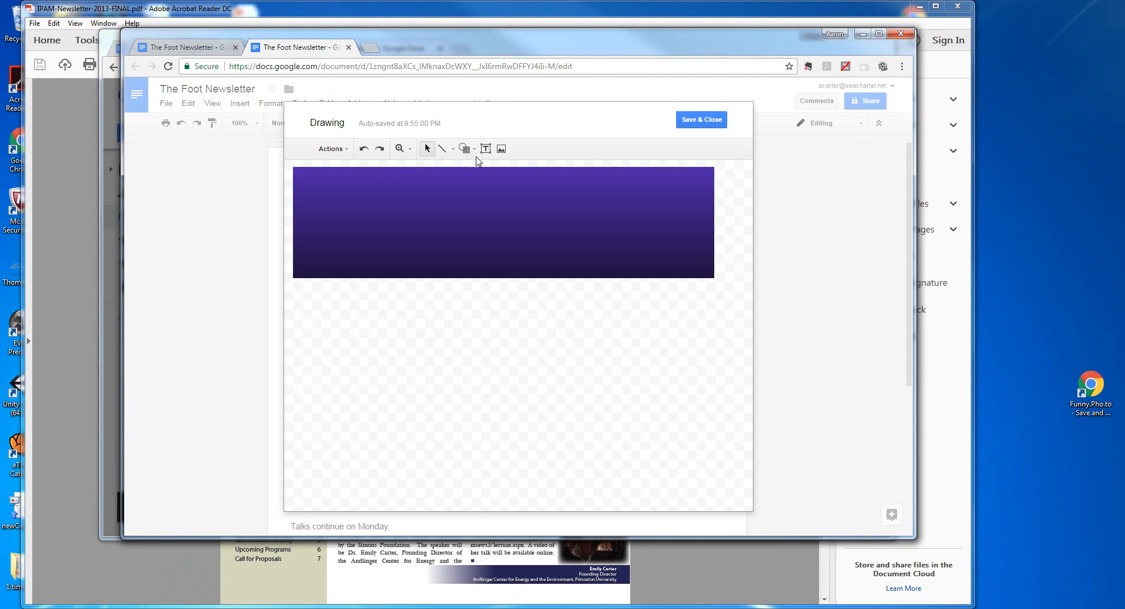
{"action": "left_click", "coordinate": [502, 150]}
{"action": "right_click", "coordinate": [438, 225]}
{"action": "left_click", "coordinate": [468, 289]}
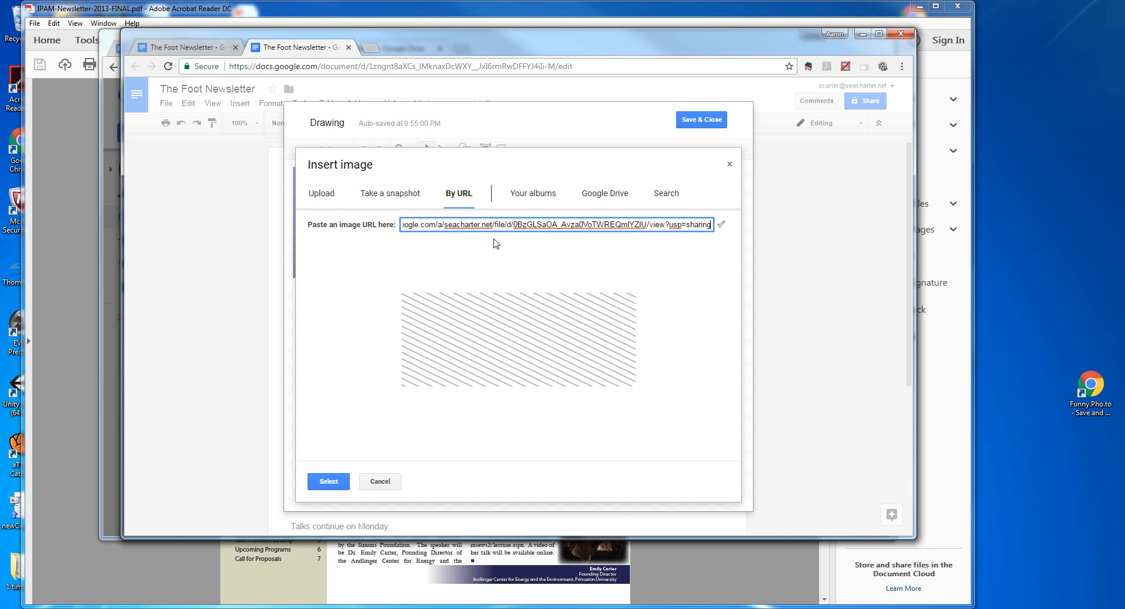
{"action": "left_click_drag", "start_coordinate": [404, 226], "coordinate": [400, 223]}
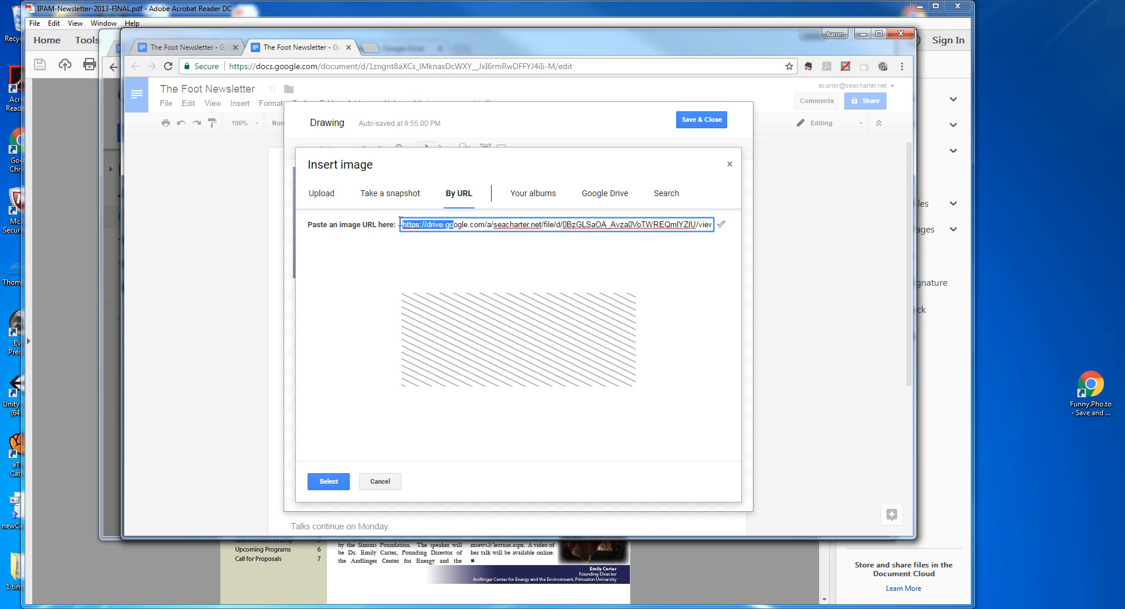
{"action": "left_click", "coordinate": [407, 225]}
{"action": "left_click_drag", "start_coordinate": [404, 225], "coordinate": [728, 228]}
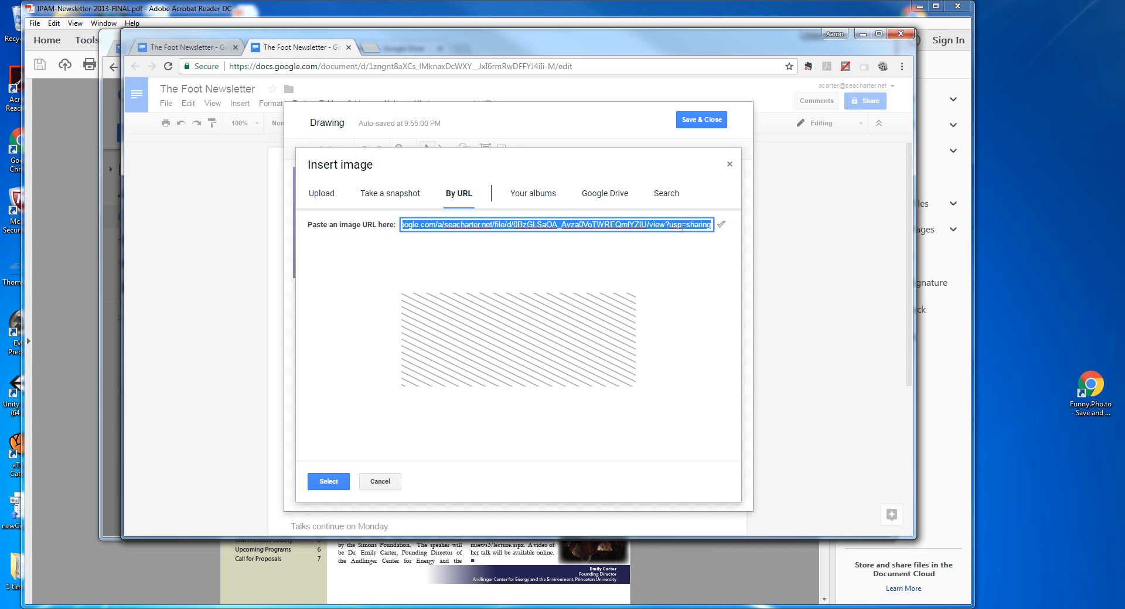
{"action": "left_click", "coordinate": [327, 482]}
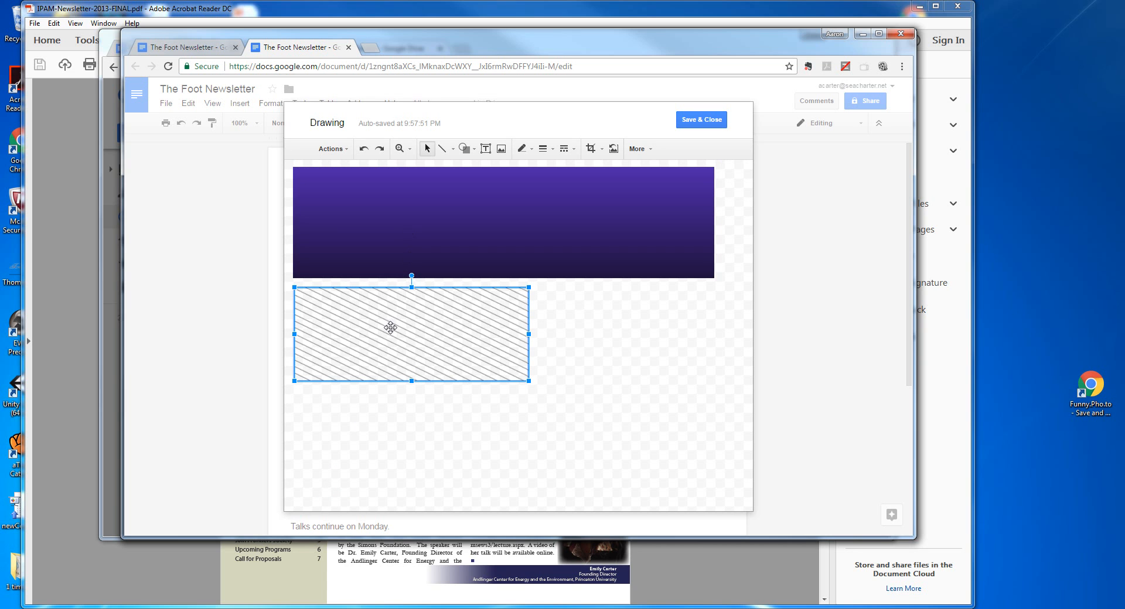
Place the linked stripes image over the purple rectangle's upper-left corner and try scaling it proportionally to the rectangle's width.
{"action": "left_click_drag", "start_coordinate": [387, 333], "coordinate": [384, 214]}
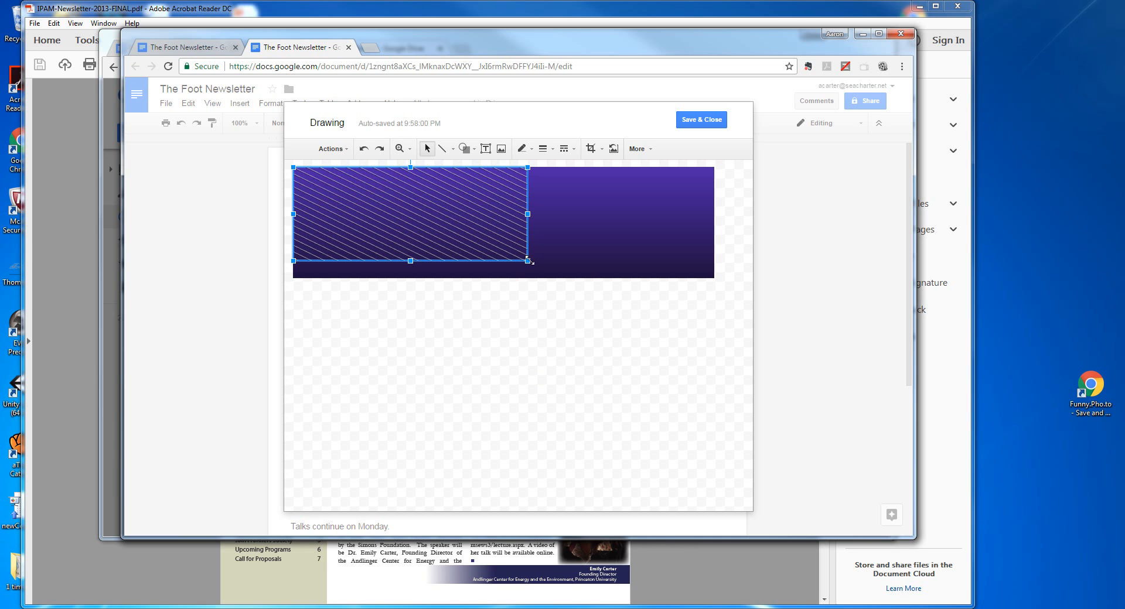
{"action": "left_click_drag", "start_coordinate": [528, 262], "coordinate": [640, 334]}
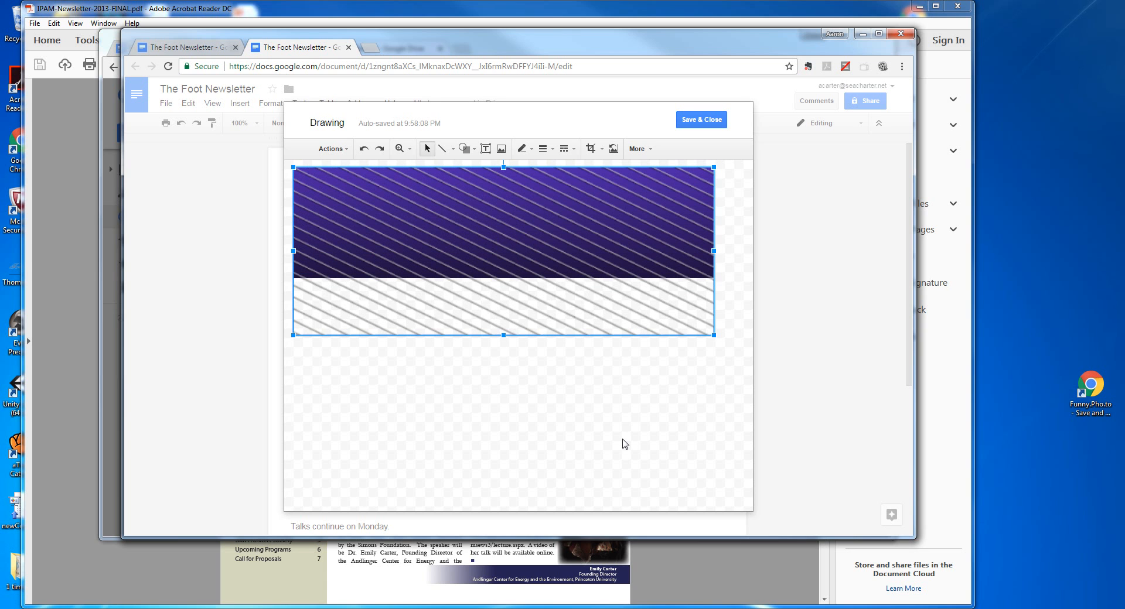
{"action": "mouse_move", "coordinate": [713, 336]}
{"action": "left_mouse_down"}
{"action": "mouse_move", "coordinate": [627, 266]}
{"action": "mouse_move", "coordinate": [597, 289]}
{"action": "mouse_move", "coordinate": [545, 267]}
{"action": "left_mouse_up"}
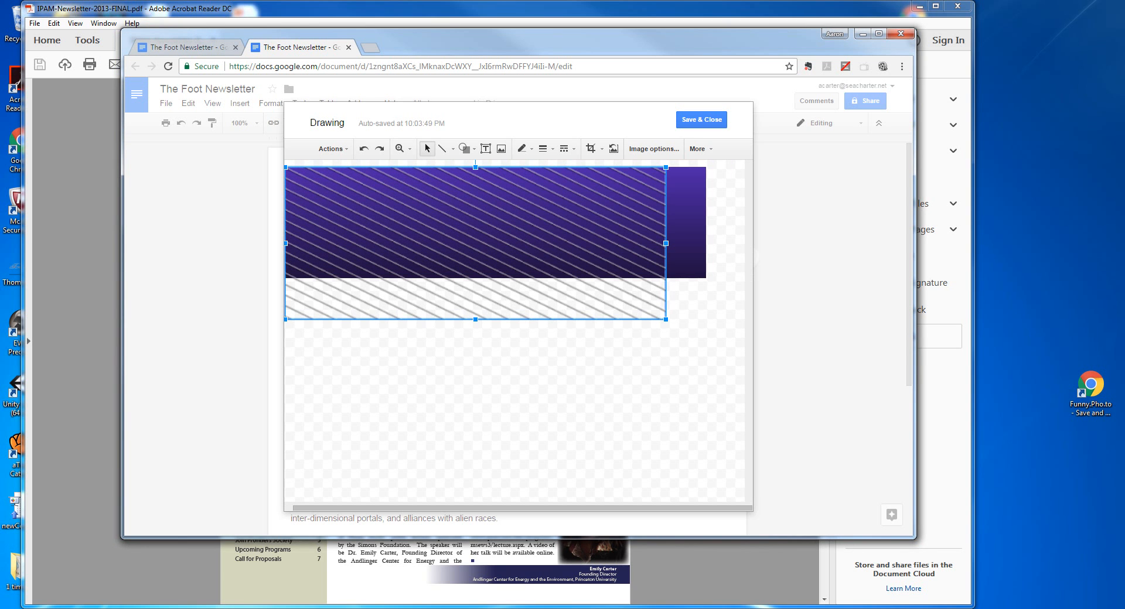
{"action": "left_click_drag", "start_coordinate": [667, 320], "coordinate": [675, 334]}
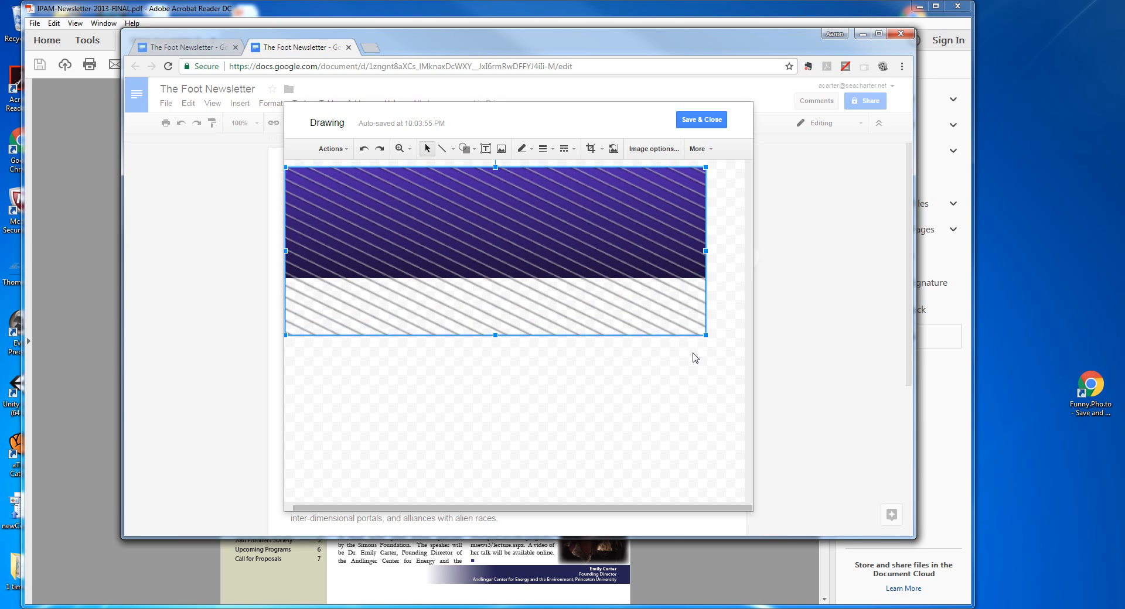
{"action": "left_click_drag", "start_coordinate": [705, 335], "coordinate": [636, 307]}
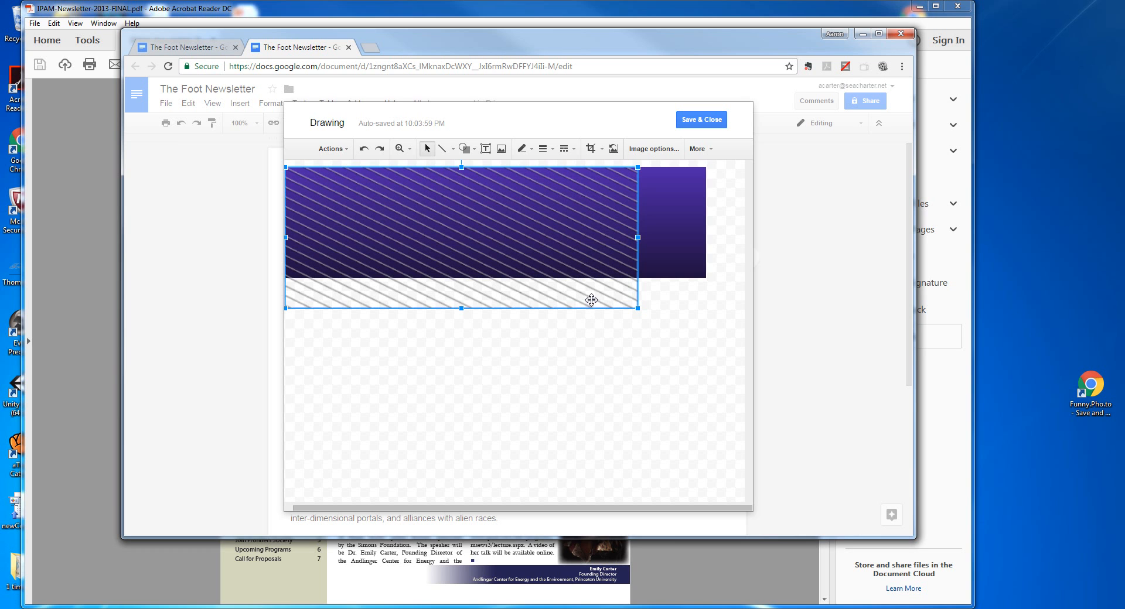
Delete the linked stripes image and replace it with StripeyStripes.png uploaded from the Pictures library.
{"action": "key", "text": "Delete"}
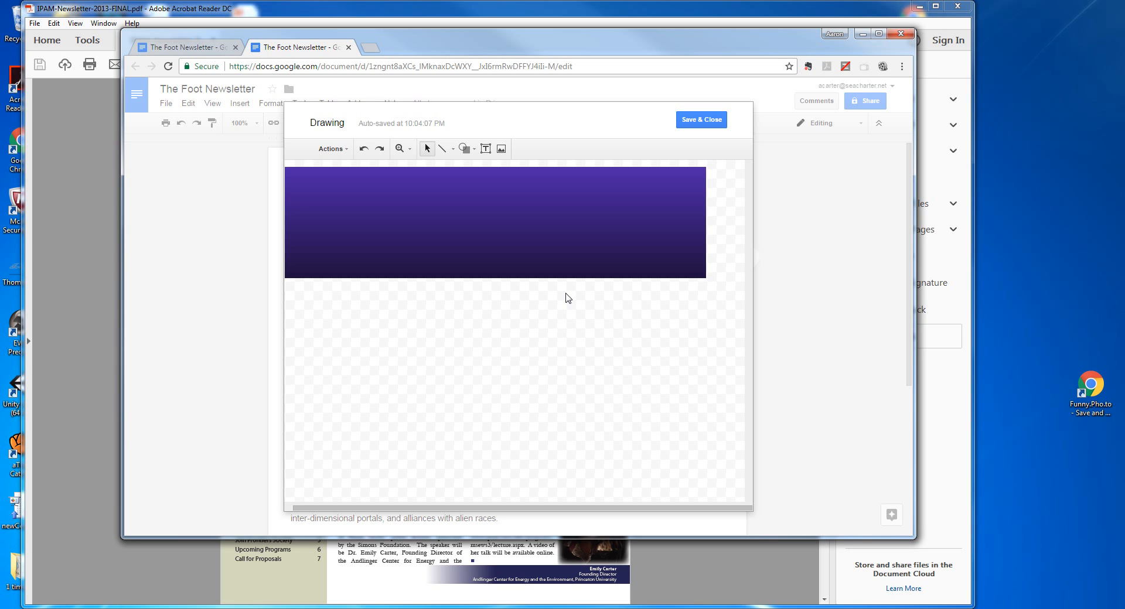
{"action": "left_click", "coordinate": [501, 149]}
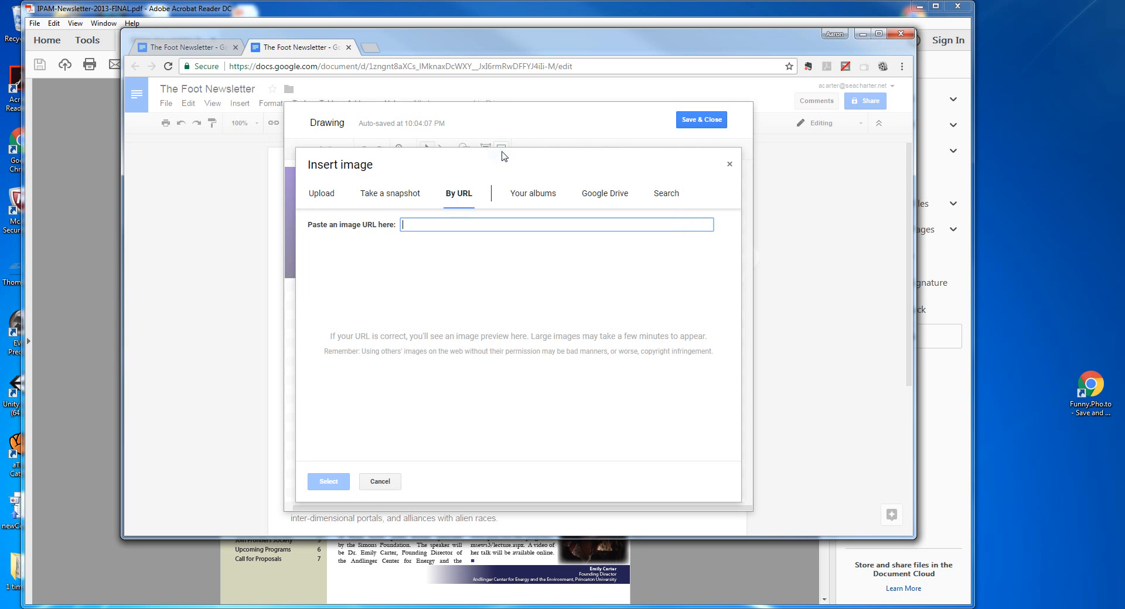
{"action": "left_click", "coordinate": [330, 195]}
{"action": "left_click", "coordinate": [520, 356]}
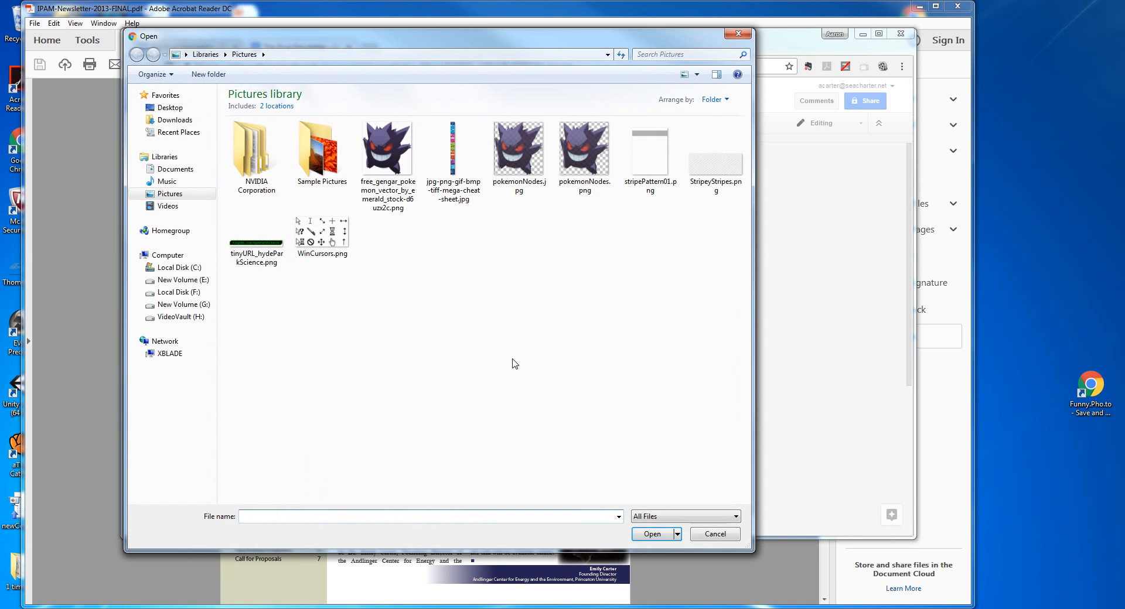
{"action": "double_click", "coordinate": [716, 170]}
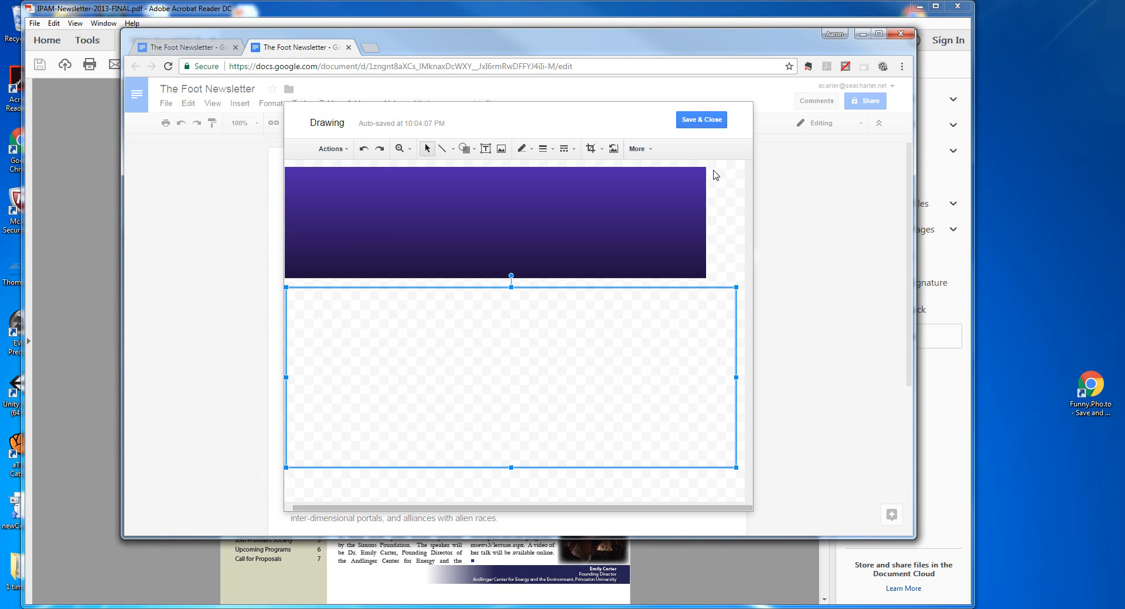
Align the uploaded stripes image with the purple rectangle's upper-left corner and scale it to slightly less than the rectangle's width.
{"action": "left_click_drag", "start_coordinate": [510, 378], "coordinate": [511, 259]}
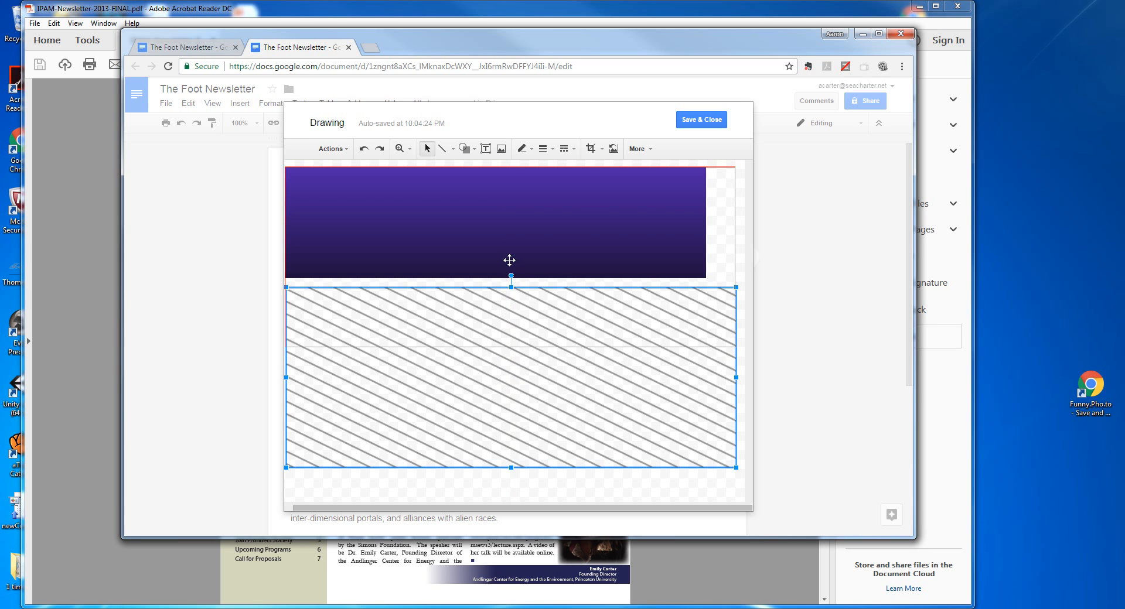
{"action": "left_click_drag", "start_coordinate": [736, 347], "coordinate": [664, 298]}
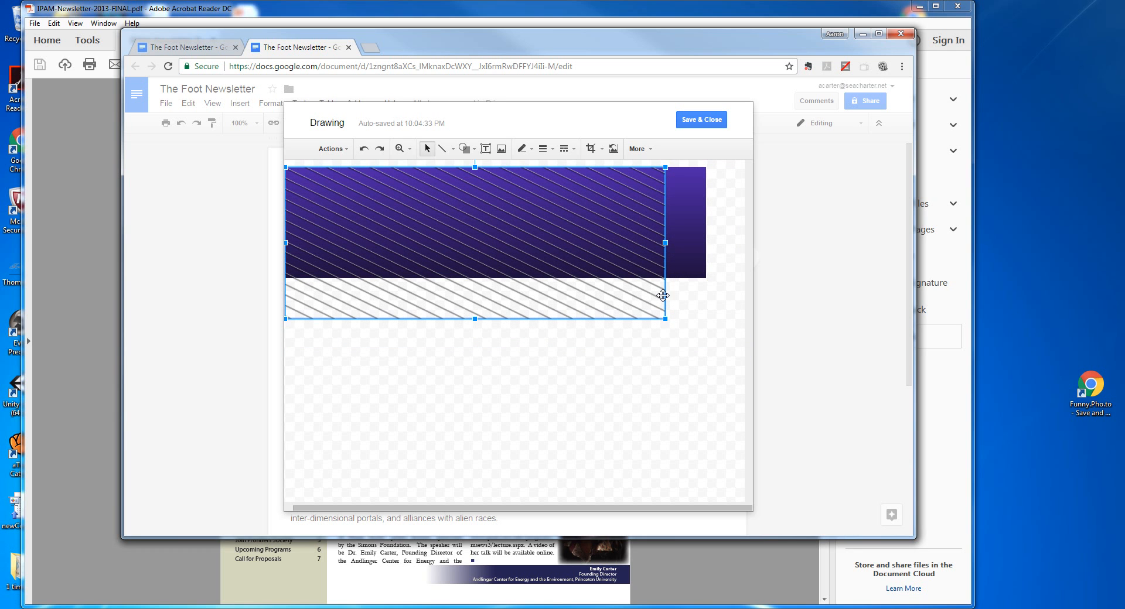
{"action": "left_click_drag", "start_coordinate": [665, 318], "coordinate": [637, 329]}
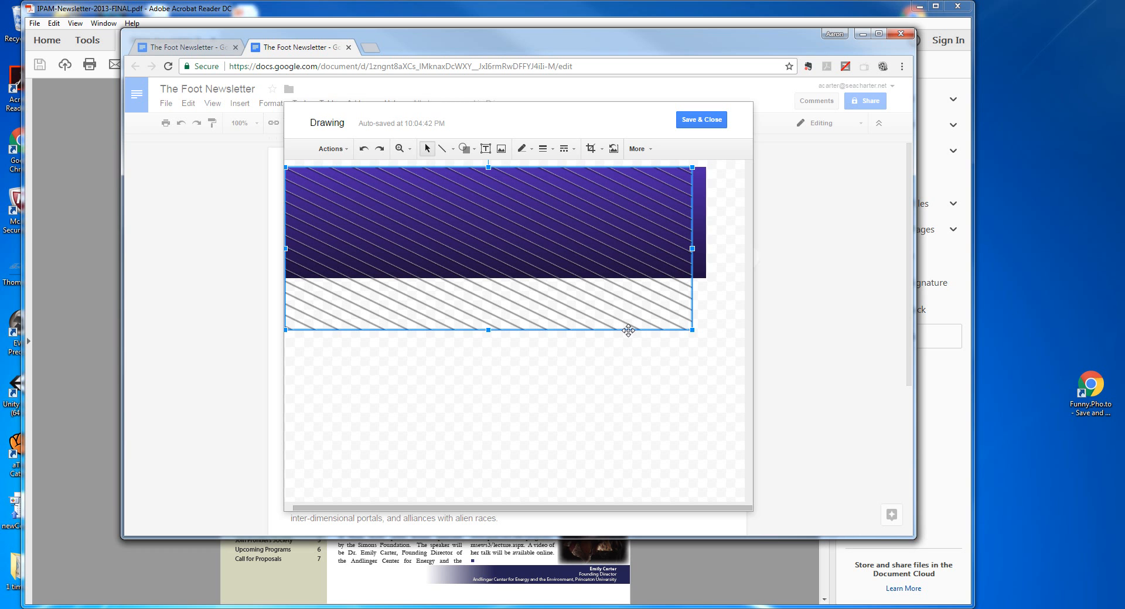
{"action": "left_click_drag", "start_coordinate": [693, 330], "coordinate": [685, 325]}
{"action": "left_click", "coordinate": [715, 386]}
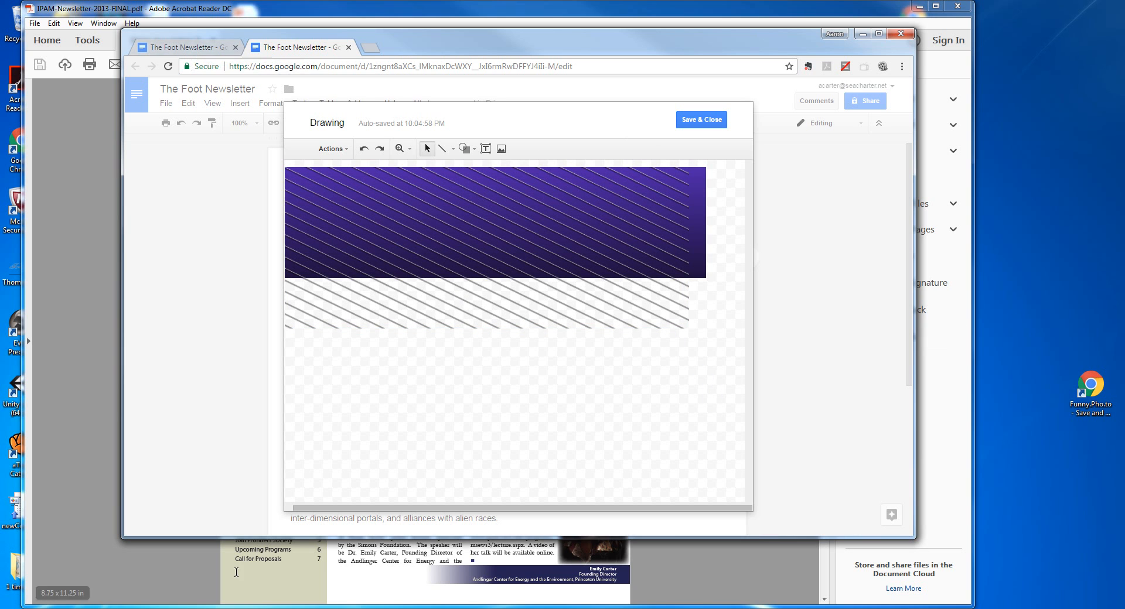
Consult the IPAM newsletter's masthead, and crop the lower part of the stripes image flush with the purple rectangle's bottom edge.
{"action": "left_click", "coordinate": [205, 589]}
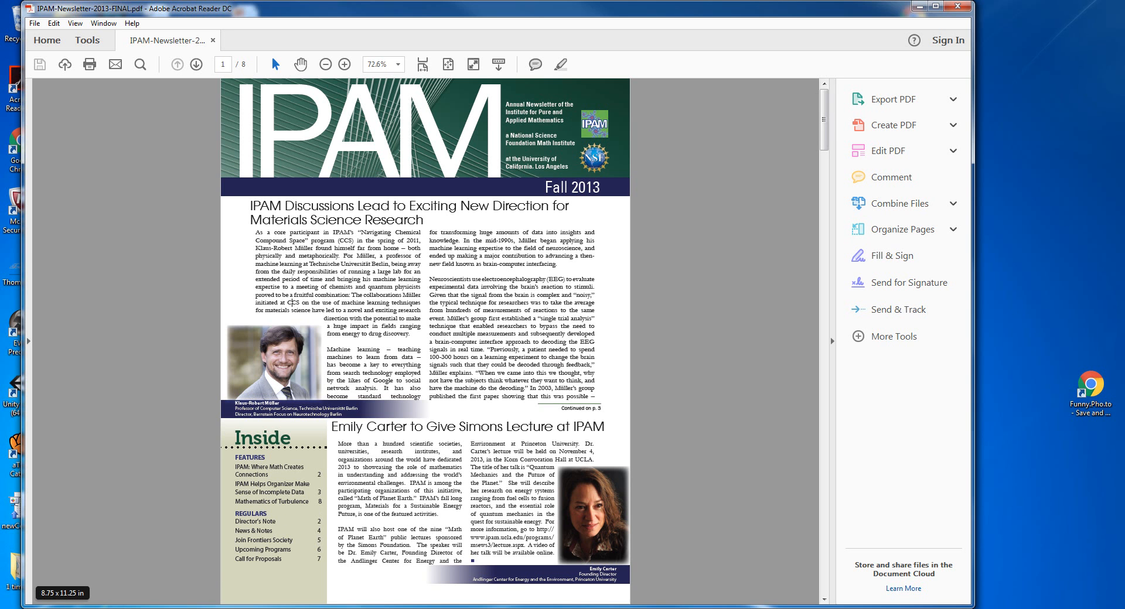
{"action": "mouse_move", "coordinate": [112, 604]}
{"action": "left_click", "coordinate": [201, 576]}
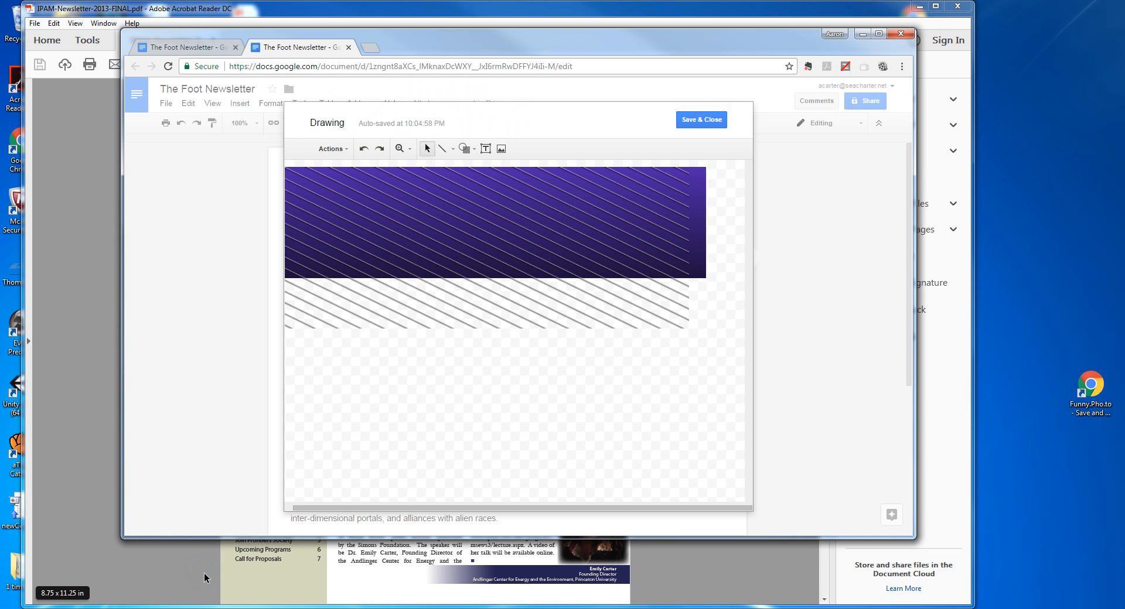
{"action": "left_click", "coordinate": [538, 304]}
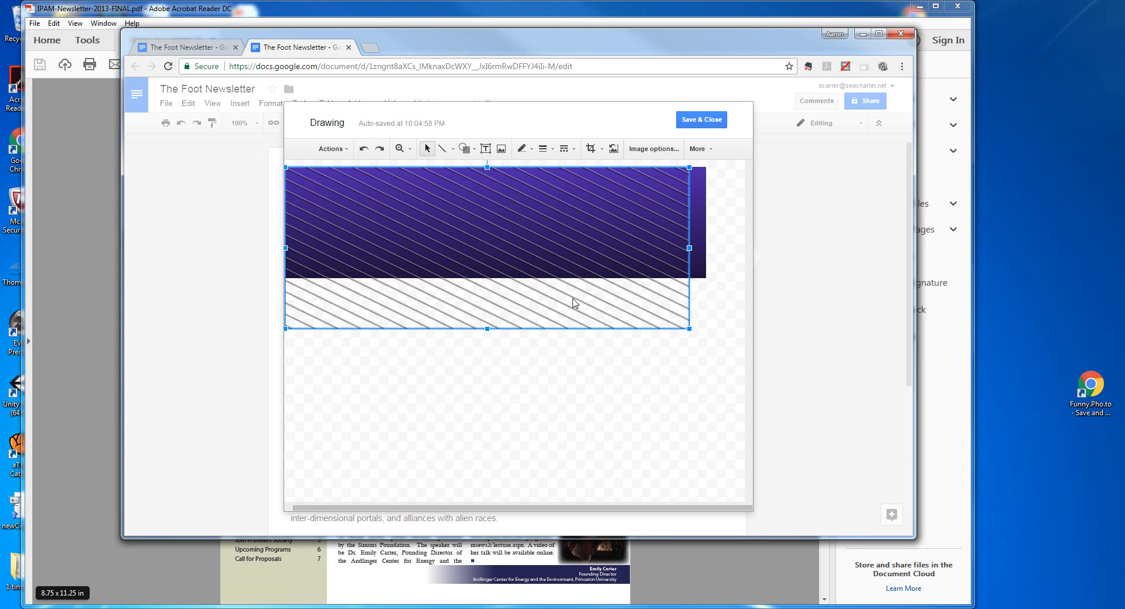
{"action": "left_click", "coordinate": [699, 232]}
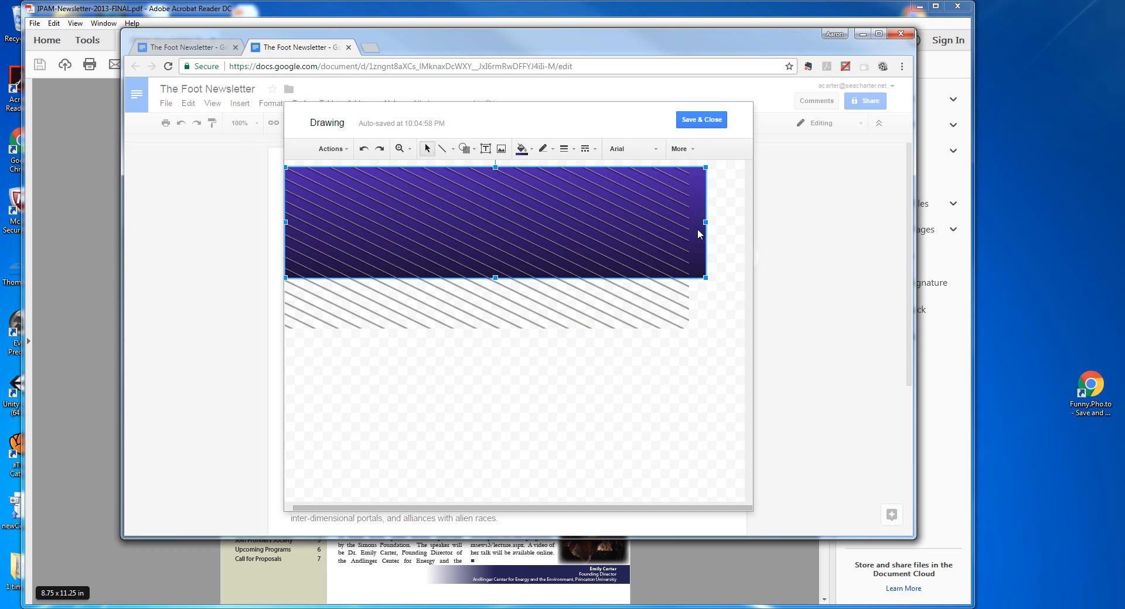
{"action": "left_click", "coordinate": [597, 269]}
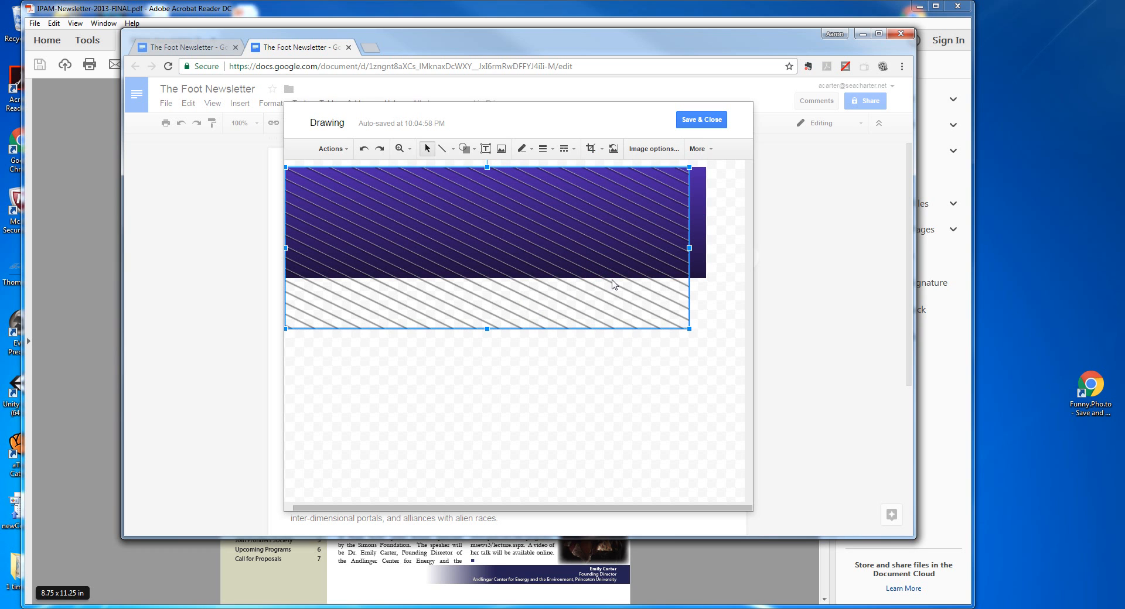
{"action": "left_click", "coordinate": [593, 152]}
{"action": "left_click_drag", "start_coordinate": [488, 326], "coordinate": [490, 278]}
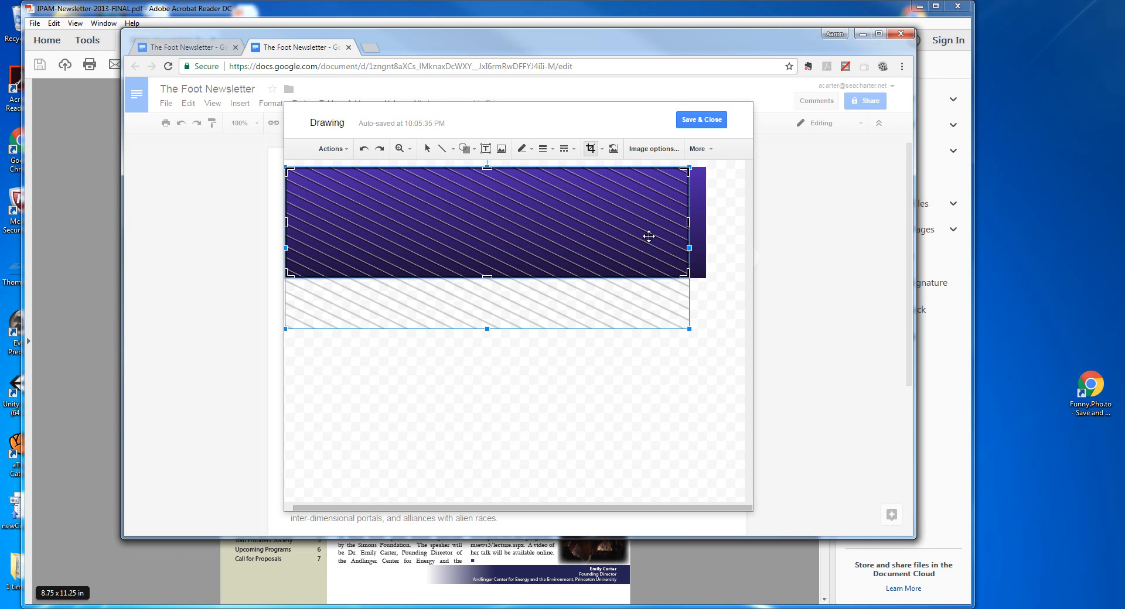
{"action": "key", "text": "Return"}
Narrow the purple gradient rectangle so its right edge matches the stripes image.
{"action": "left_click", "coordinate": [698, 201]}
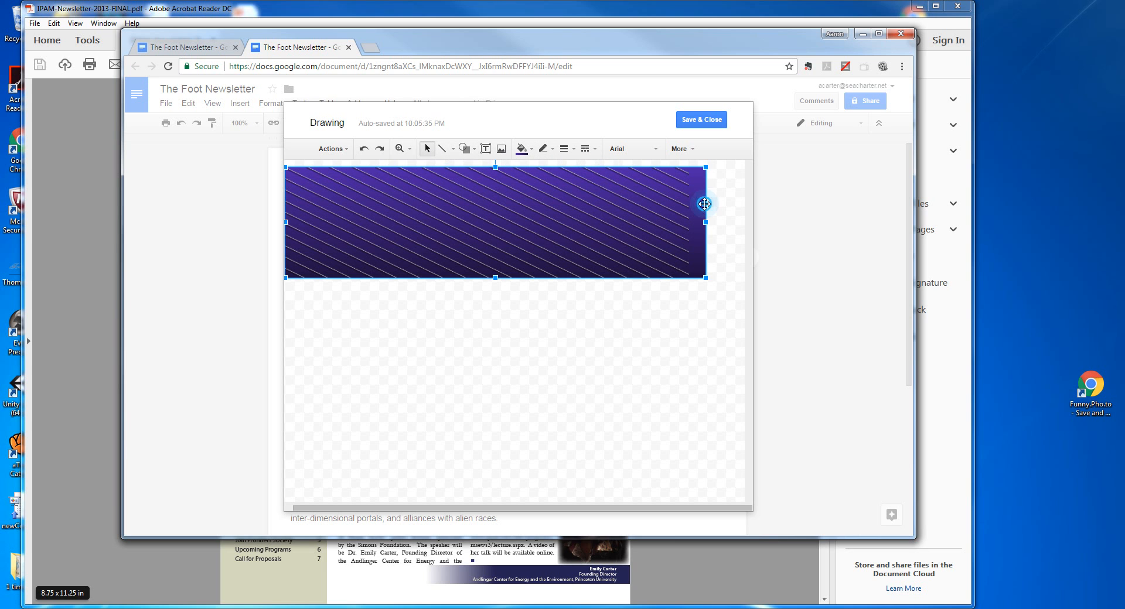
{"action": "left_click", "coordinate": [687, 152]}
{"action": "left_click", "coordinate": [688, 151]}
{"action": "left_click_drag", "start_coordinate": [707, 222], "coordinate": [690, 222]}
{"action": "left_click", "coordinate": [662, 355]}
{"action": "left_click_drag", "start_coordinate": [652, 509], "coordinate": [622, 509]}
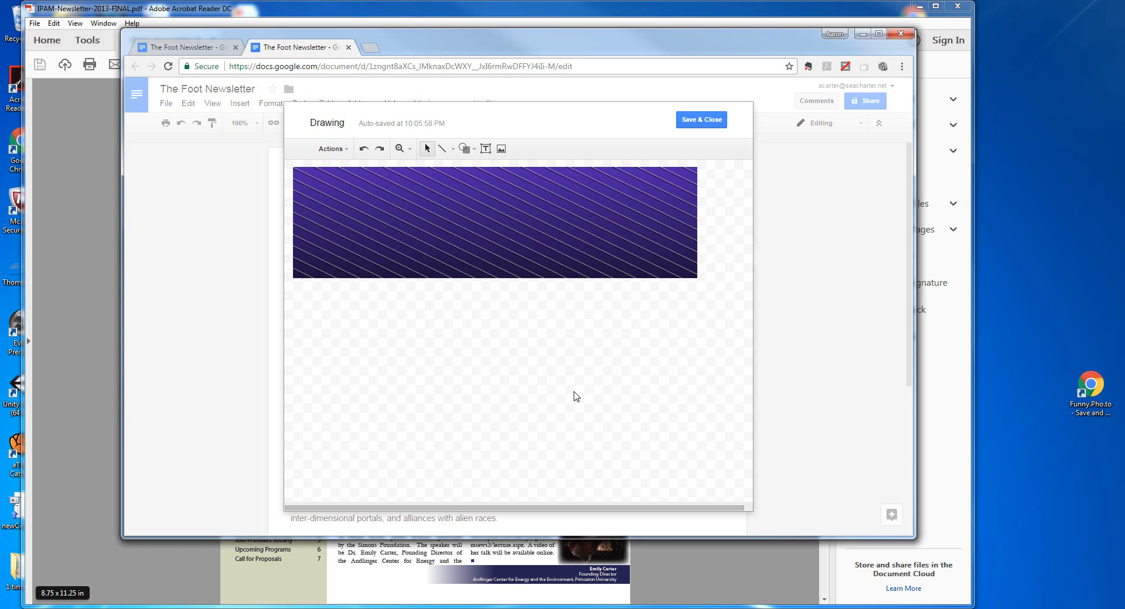
Check the bar in the IPAM newsletter's masthead, and draw a thin rectangle directly below the purple rectangle, matching its full width.
{"action": "left_click", "coordinate": [464, 148]}
{"action": "mouse_move", "coordinate": [469, 170]}
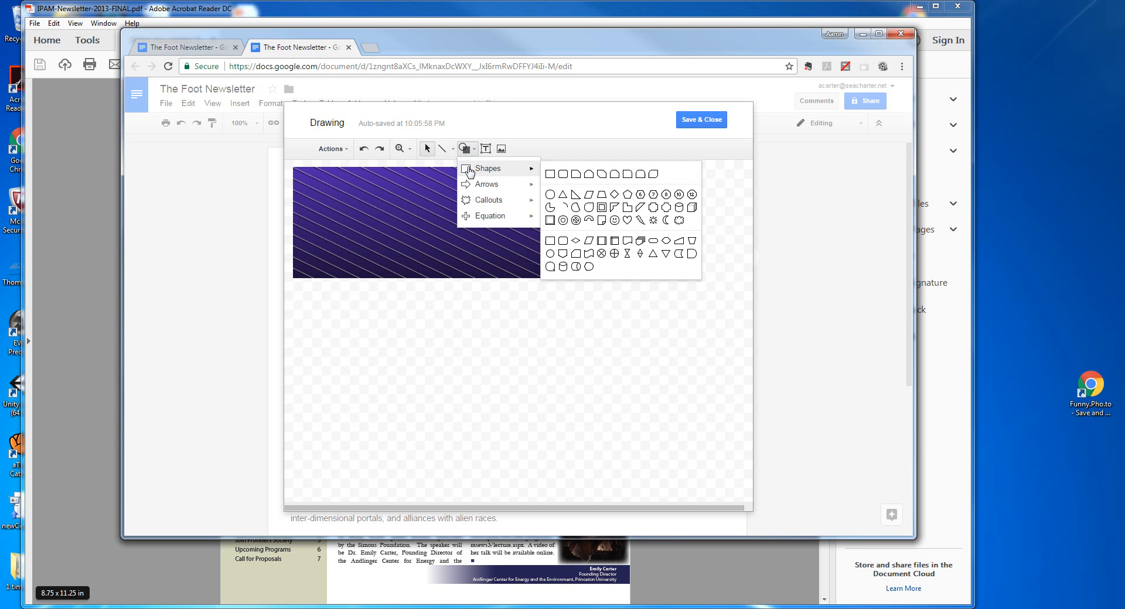
{"action": "left_click", "coordinate": [177, 563]}
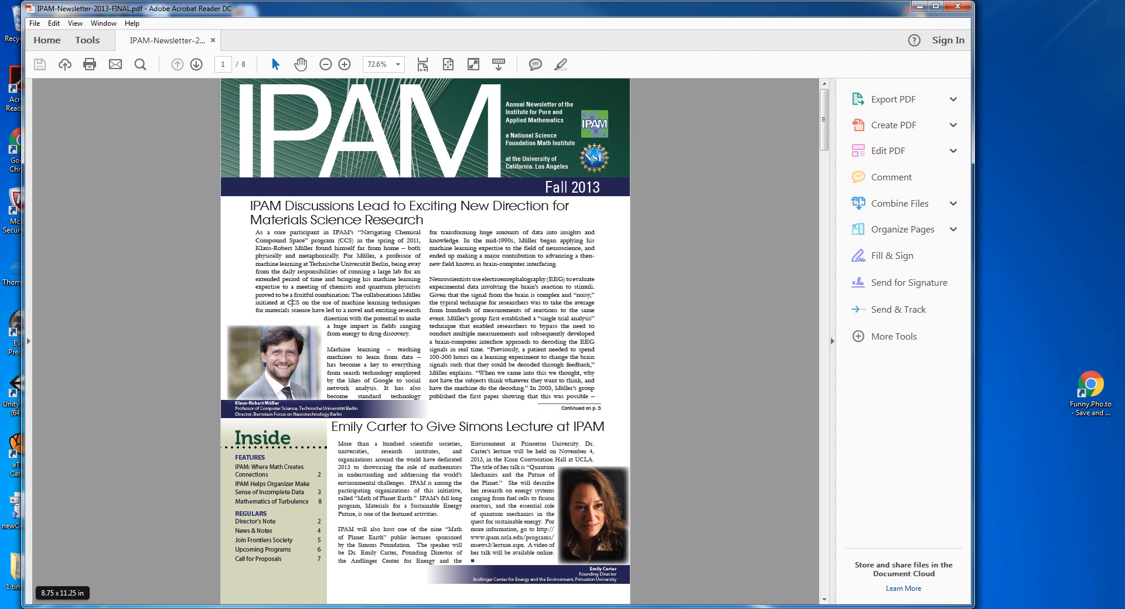
{"action": "left_click", "coordinate": [204, 589]}
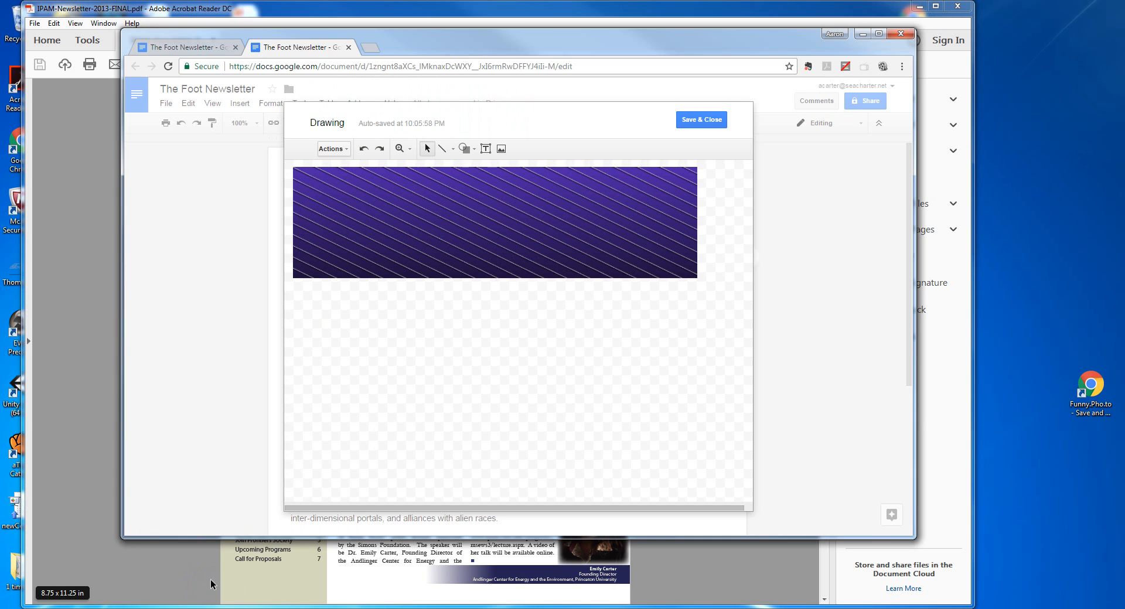
{"action": "left_click", "coordinate": [466, 150]}
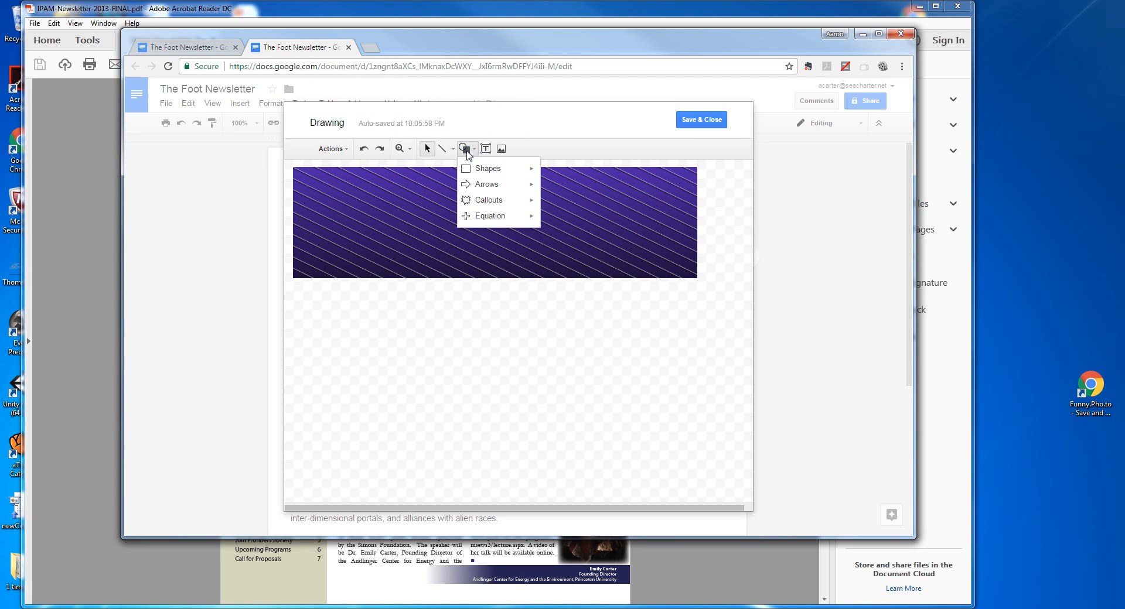
{"action": "mouse_move", "coordinate": [486, 169]}
{"action": "left_click", "coordinate": [549, 174]}
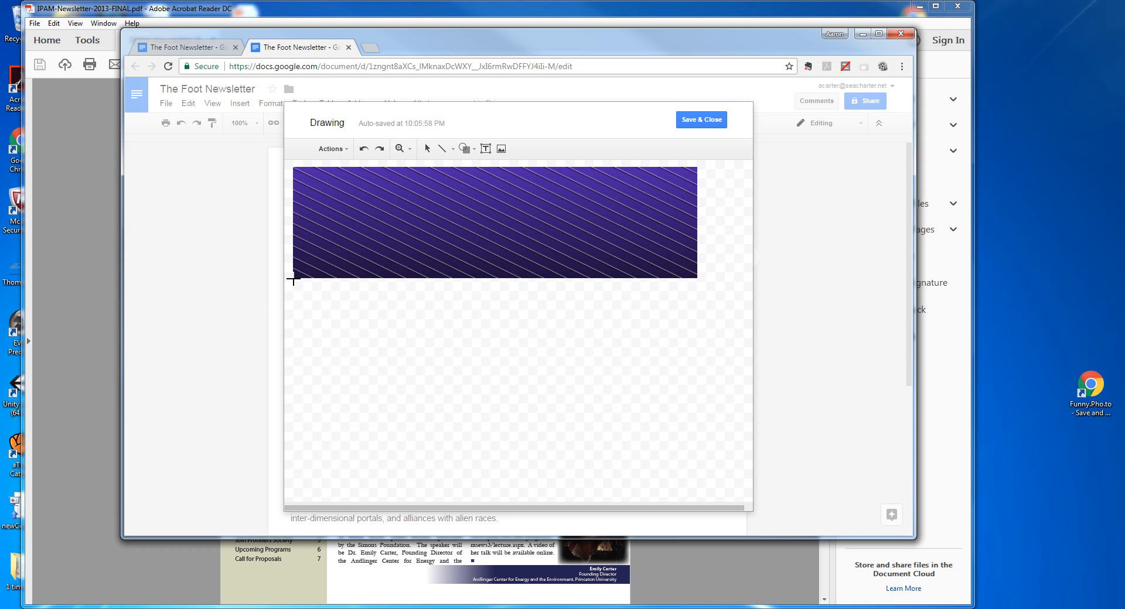
{"action": "left_click_drag", "start_coordinate": [294, 280], "coordinate": [695, 295]}
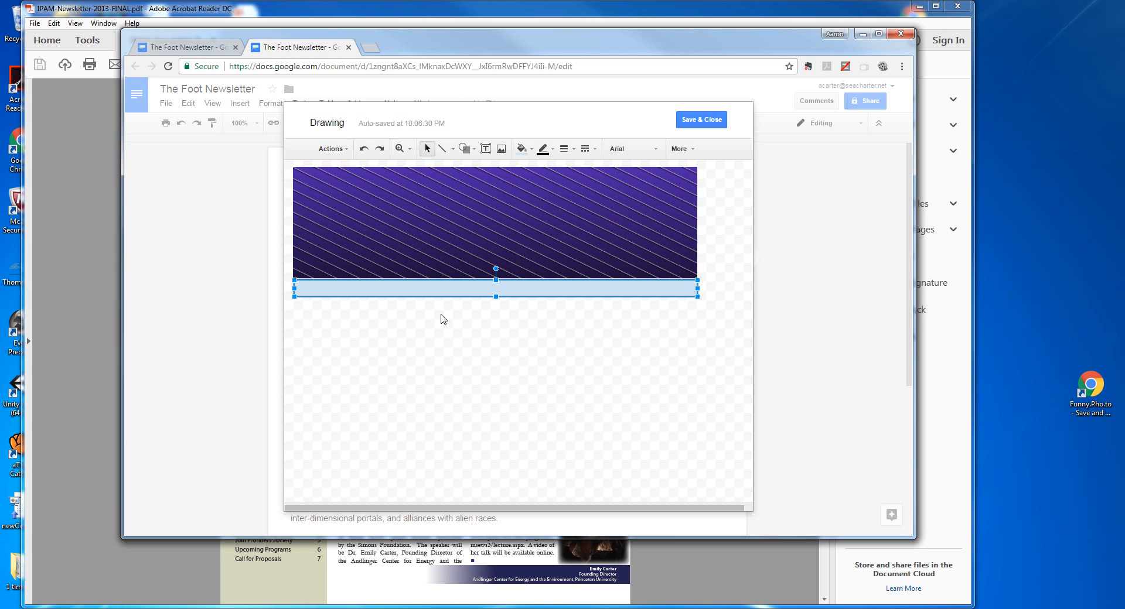
{"action": "left_click_drag", "start_coordinate": [296, 288], "coordinate": [290, 288]}
{"action": "left_click", "coordinate": [352, 348]}
Make the border of the thin bar below the purple rectangle transparent.
{"action": "left_click", "coordinate": [405, 289]}
{"action": "left_click", "coordinate": [545, 148]}
{"action": "left_click", "coordinate": [554, 171]}
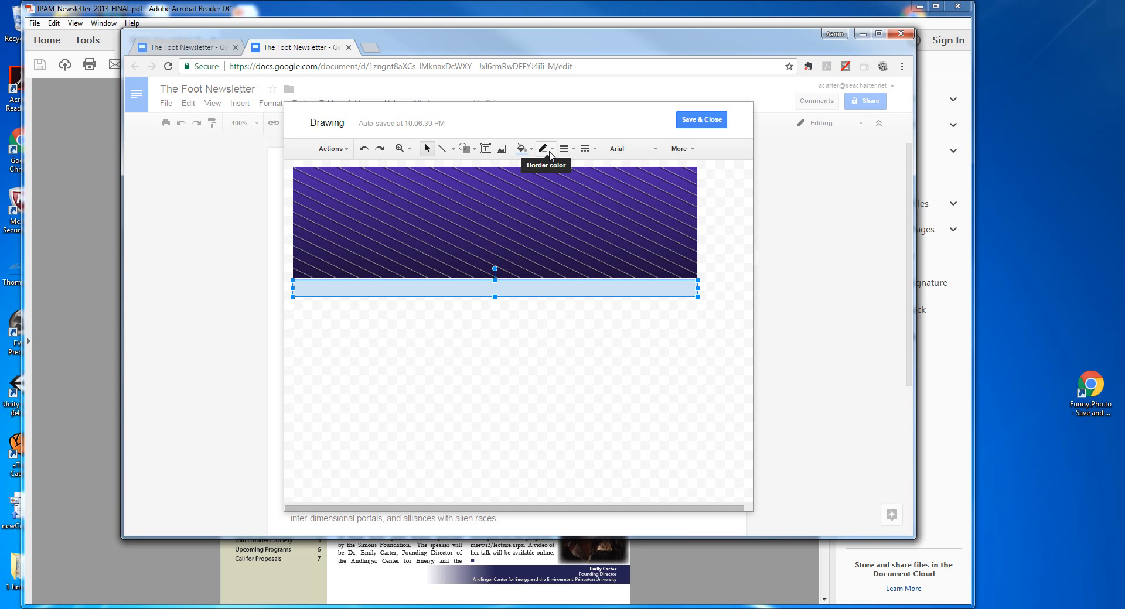
{"action": "left_click", "coordinate": [550, 152]}
{"action": "left_click", "coordinate": [551, 152]}
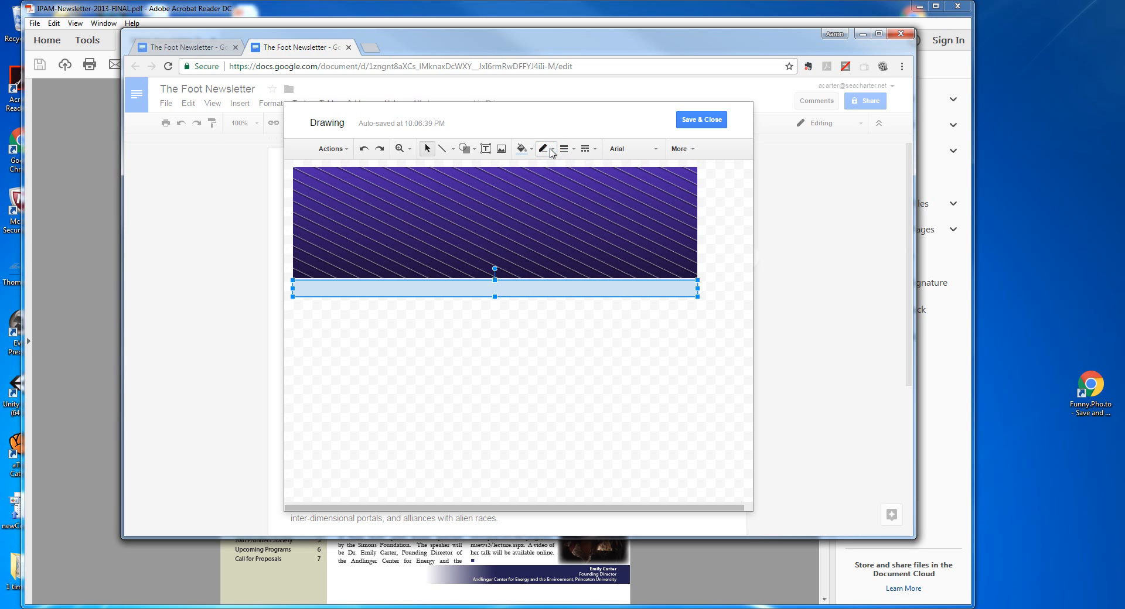
{"action": "left_click", "coordinate": [498, 370]}
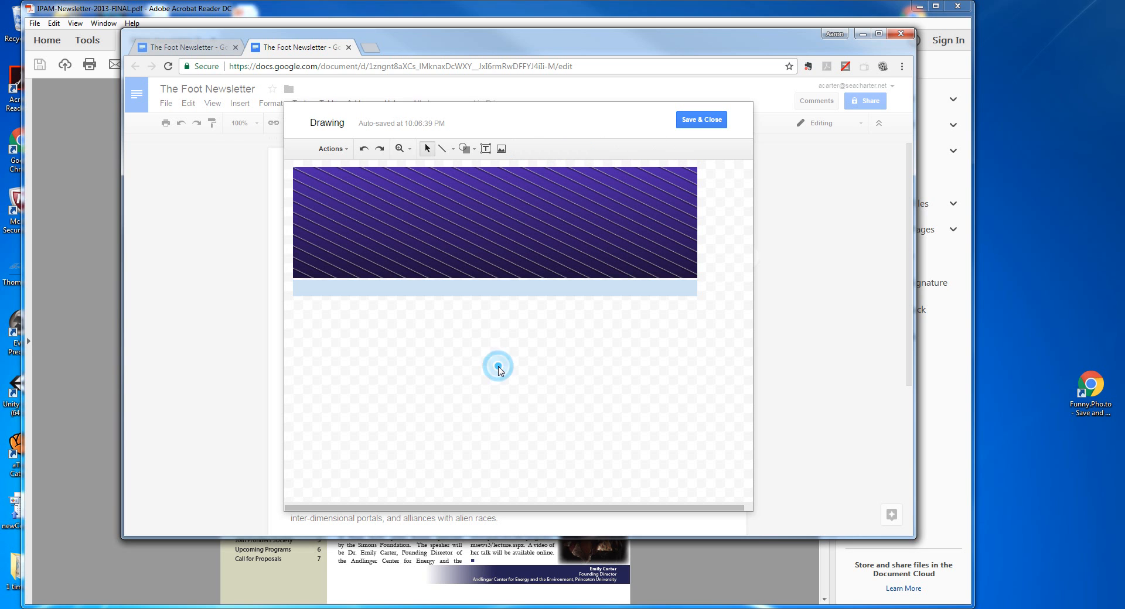
Fill the thin bar below the purple rectangle with solid dark grey.
{"action": "left_click", "coordinate": [453, 289]}
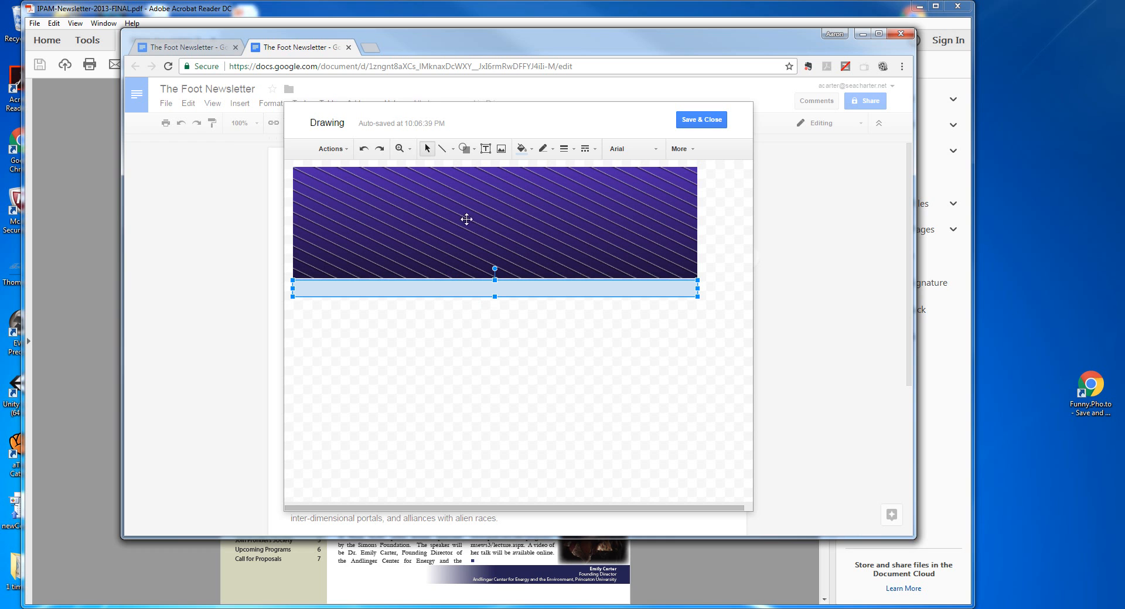
{"action": "left_click", "coordinate": [531, 151]}
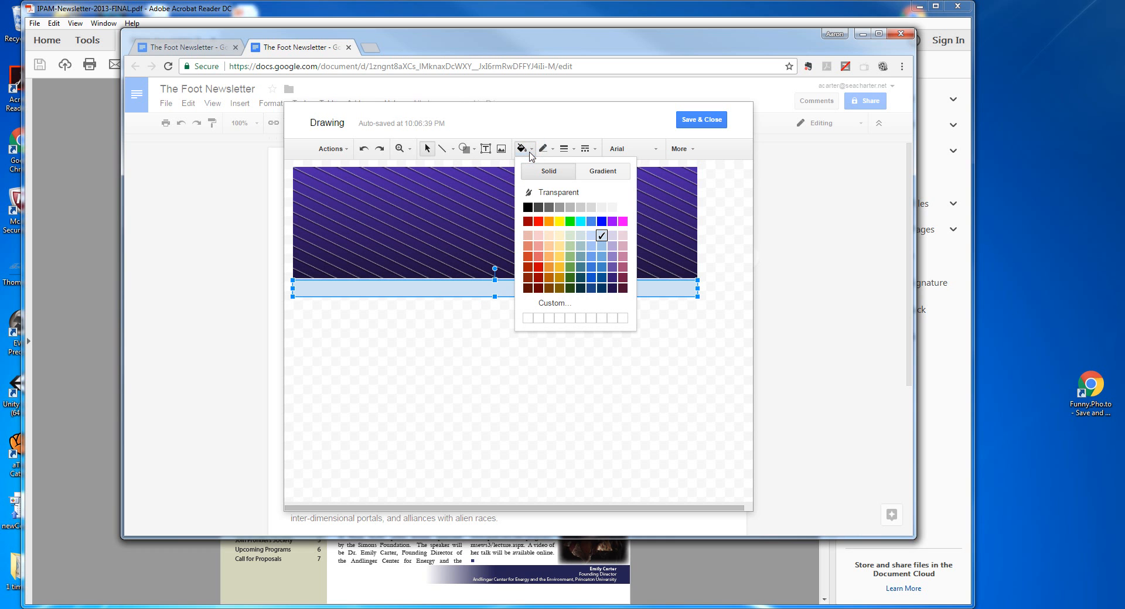
{"action": "left_click", "coordinate": [538, 207]}
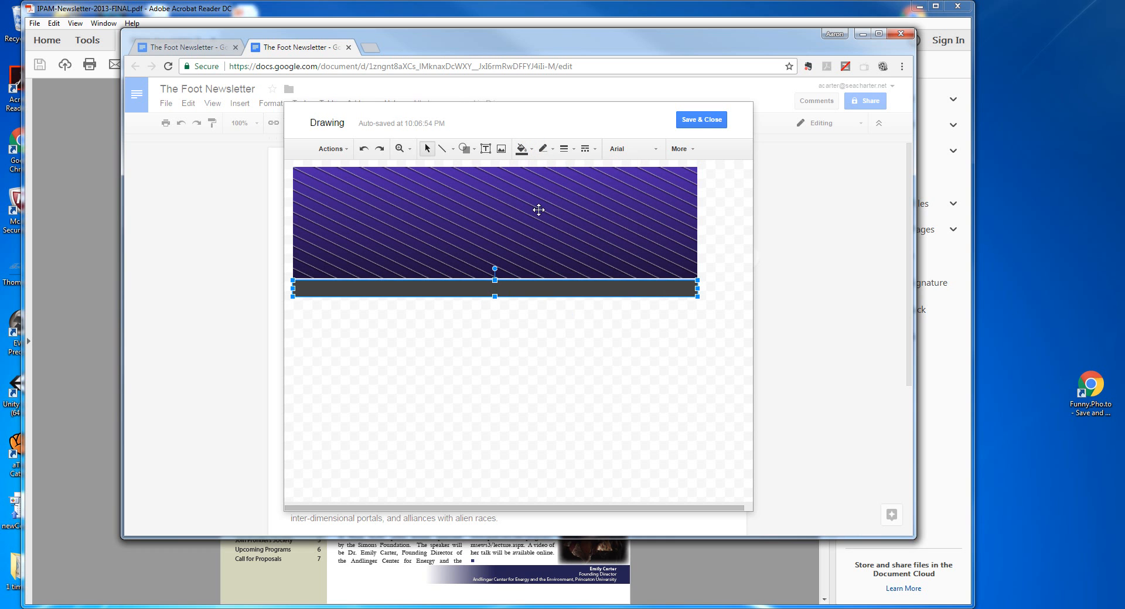
{"action": "left_click", "coordinate": [533, 385]}
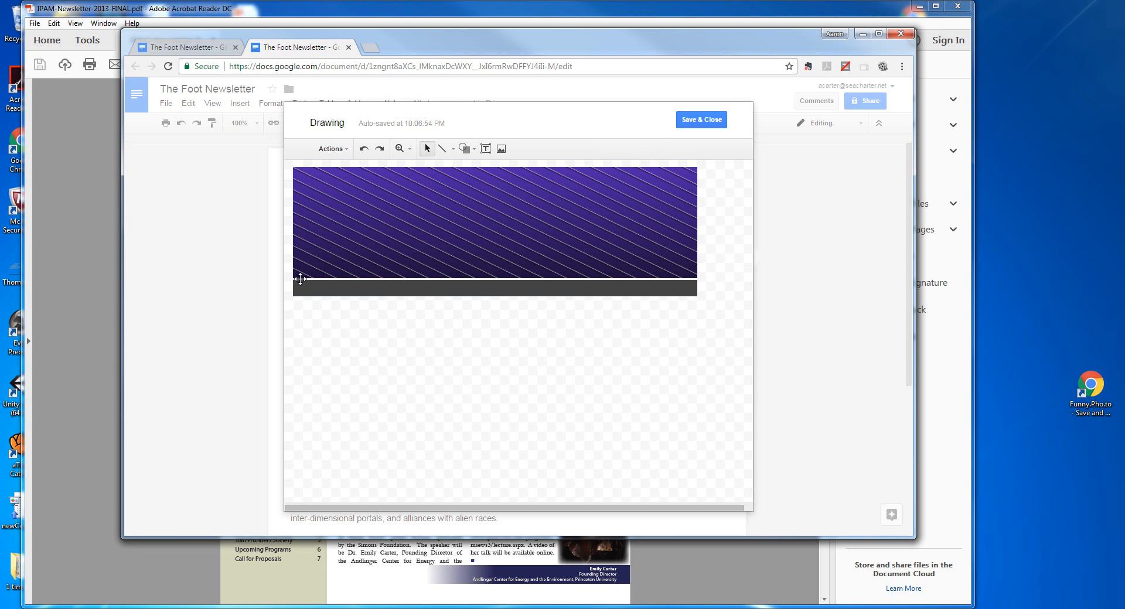
Nudge the dark grey bar up to close the gap beneath the striped purple rectangle.
{"action": "left_click", "coordinate": [541, 289]}
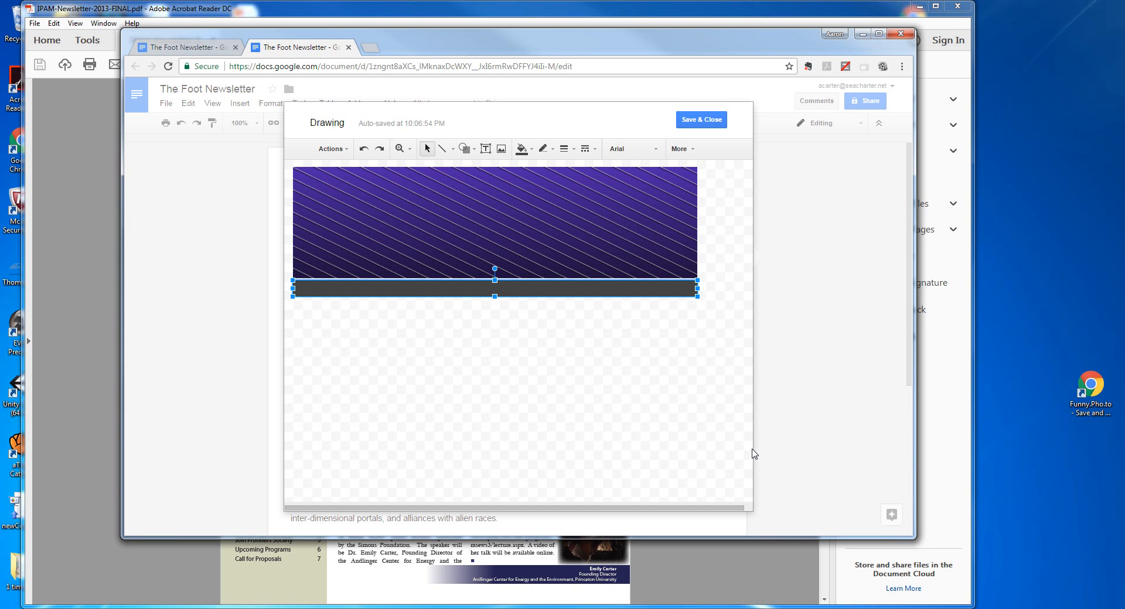
{"action": "key", "text": "Up"}
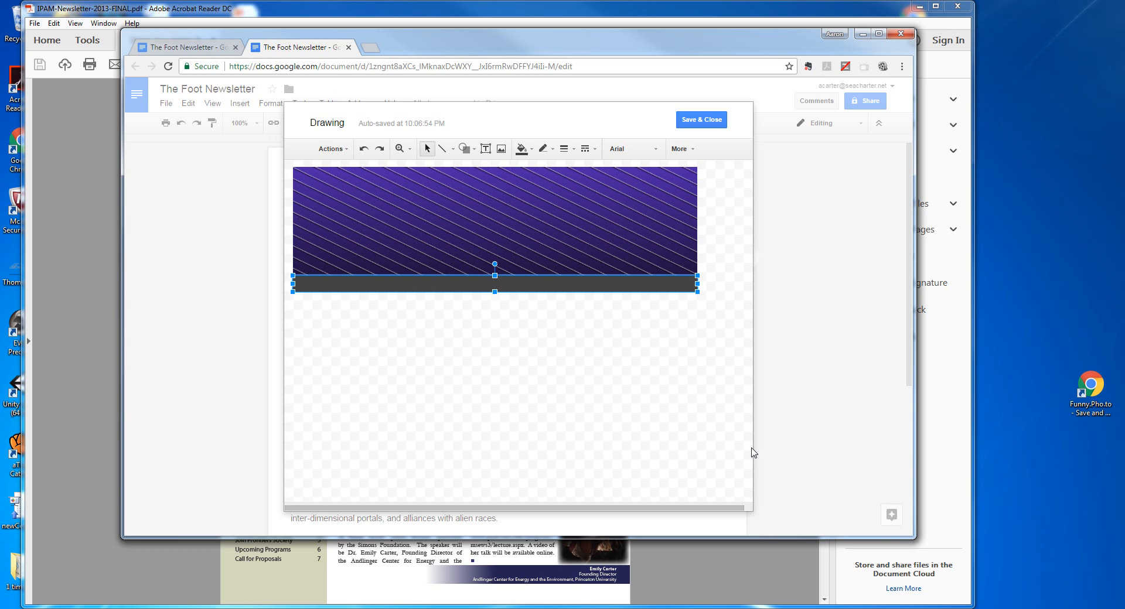
{"action": "left_click", "coordinate": [684, 461]}
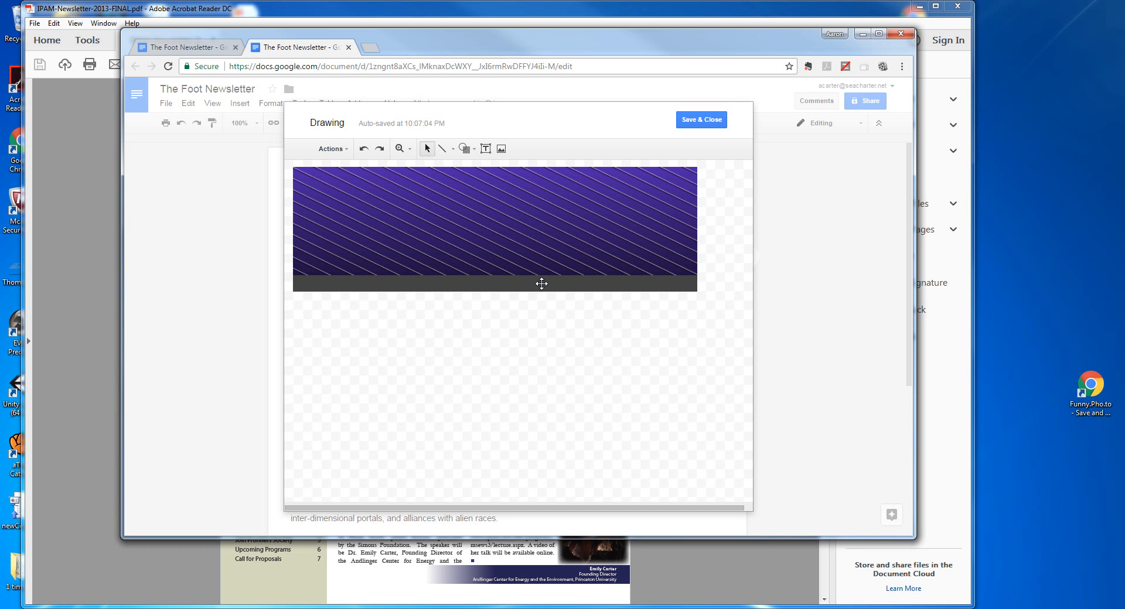
Add a text box reading FOOT over the lower-left part of the striped purple rectangle and colour its text white.
{"action": "left_click", "coordinate": [485, 150]}
{"action": "left_click_drag", "start_coordinate": [297, 212], "coordinate": [519, 275]}
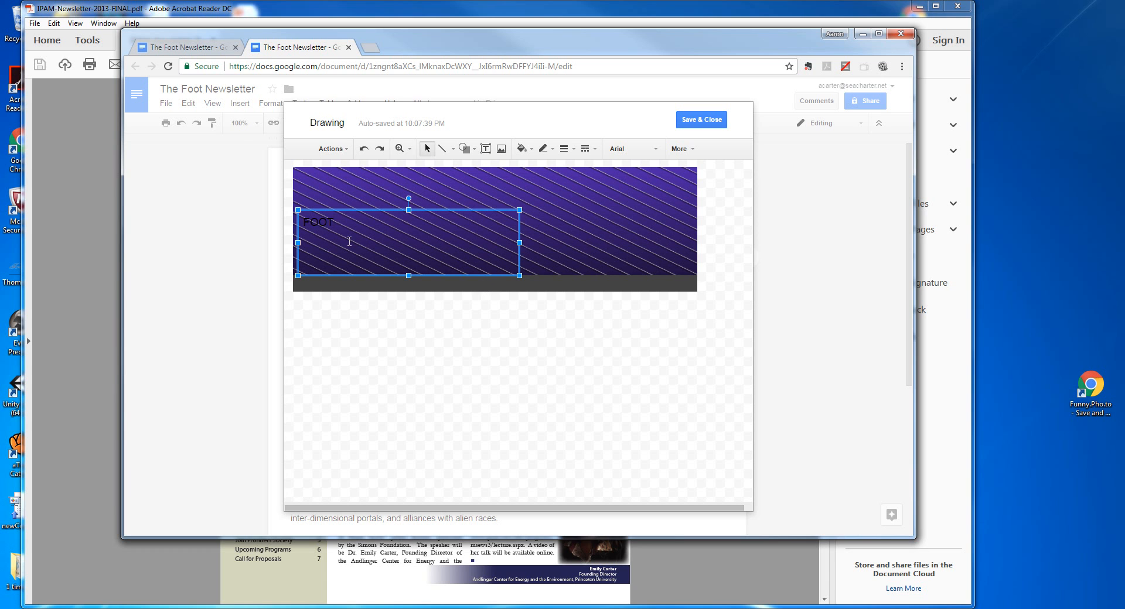
{"action": "left_click_drag", "start_coordinate": [341, 221], "coordinate": [304, 221]}
{"action": "left_click", "coordinate": [691, 150]}
{"action": "left_click", "coordinate": [538, 171]}
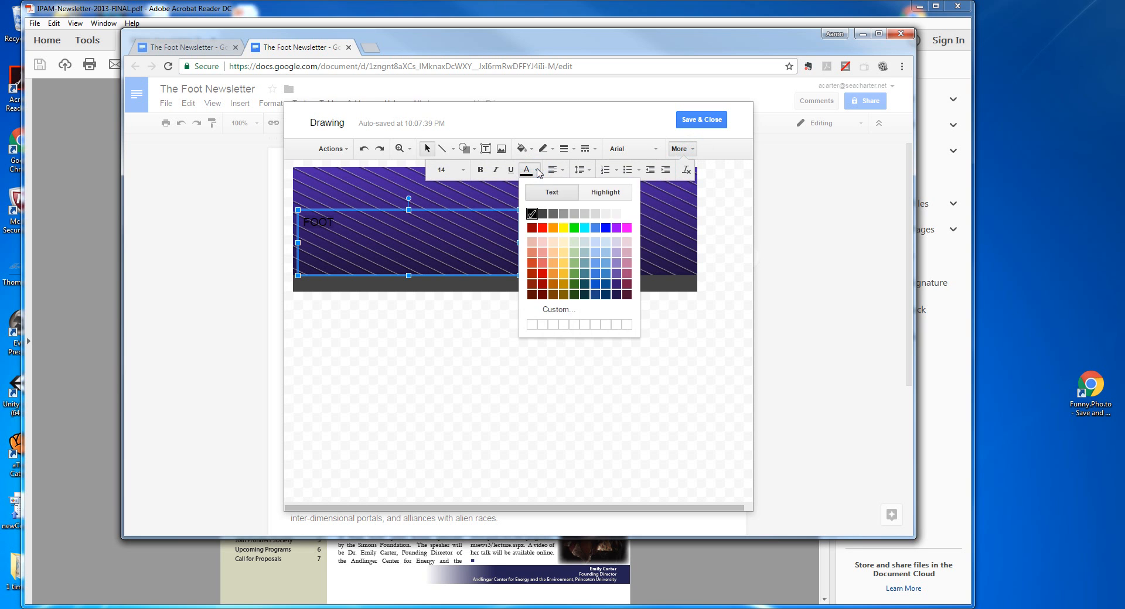
{"action": "left_click", "coordinate": [629, 215]}
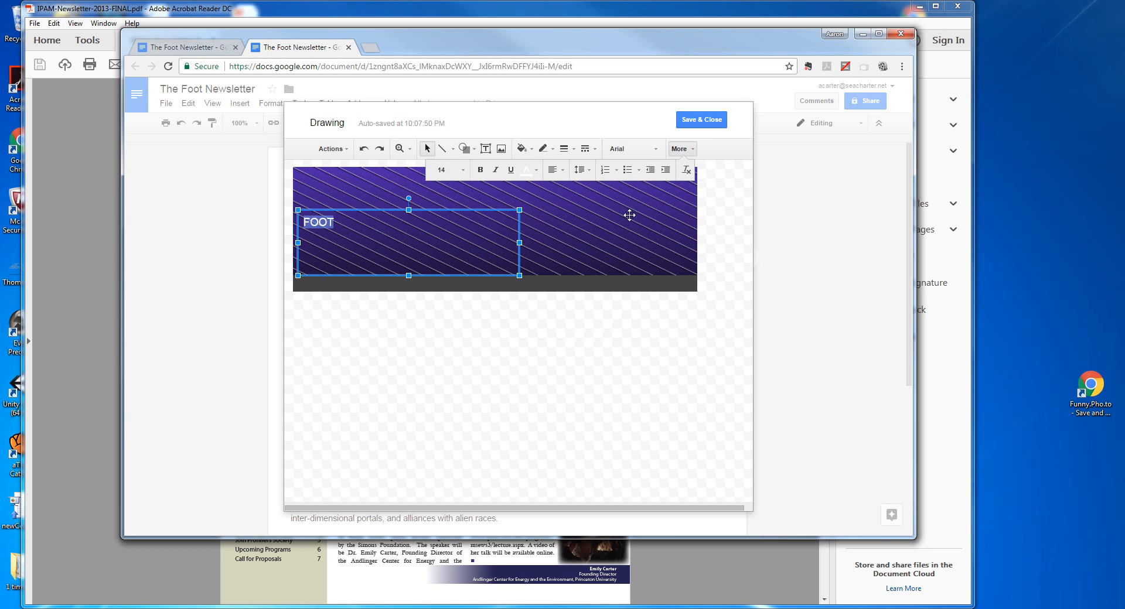
Enlarge the FOOT text, trying size 72 and settling on 96.
{"action": "left_click", "coordinate": [463, 172]}
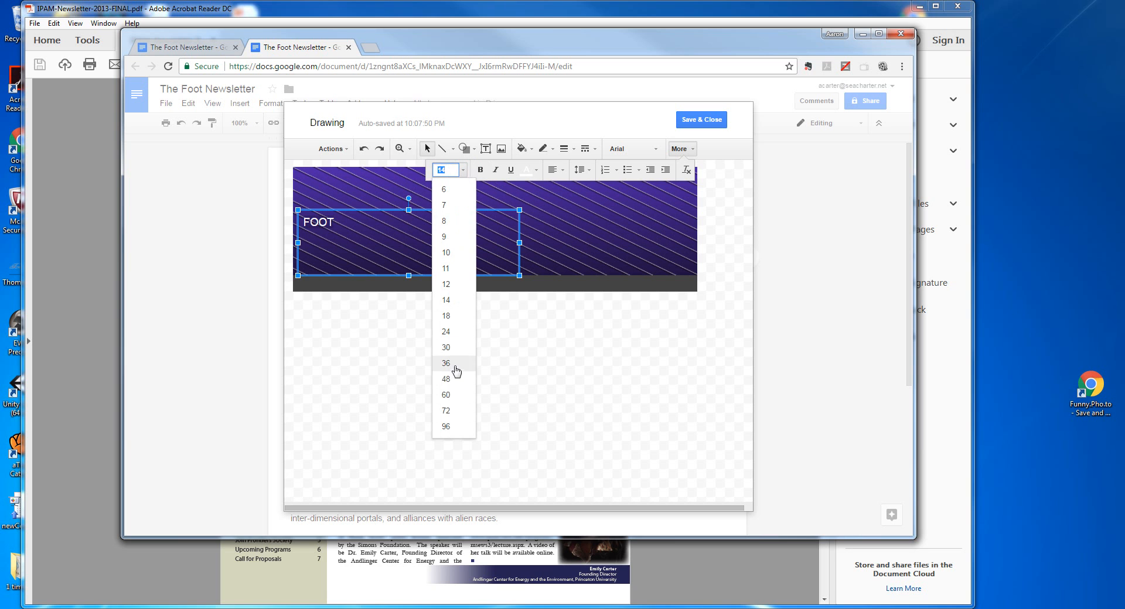
{"action": "left_click", "coordinate": [451, 410]}
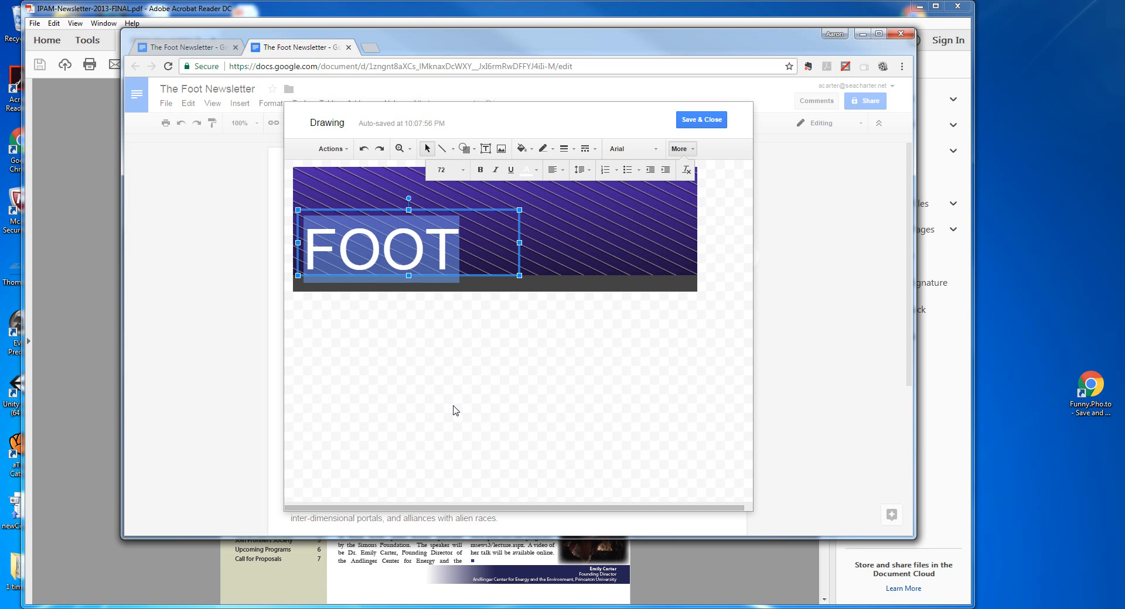
{"action": "left_click", "coordinate": [464, 170]}
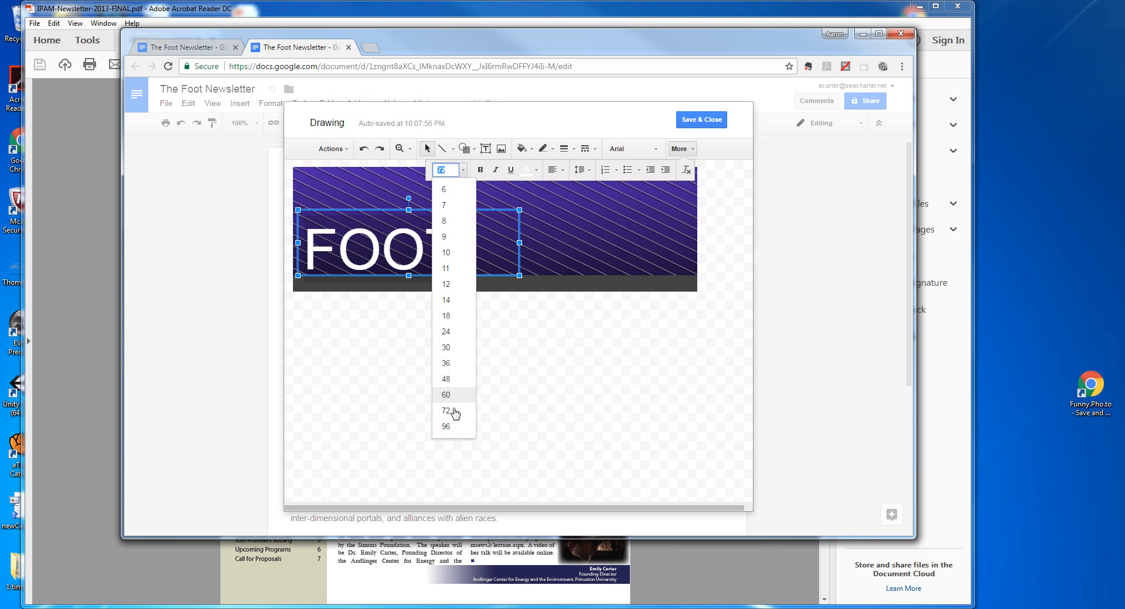
{"action": "left_click", "coordinate": [450, 426]}
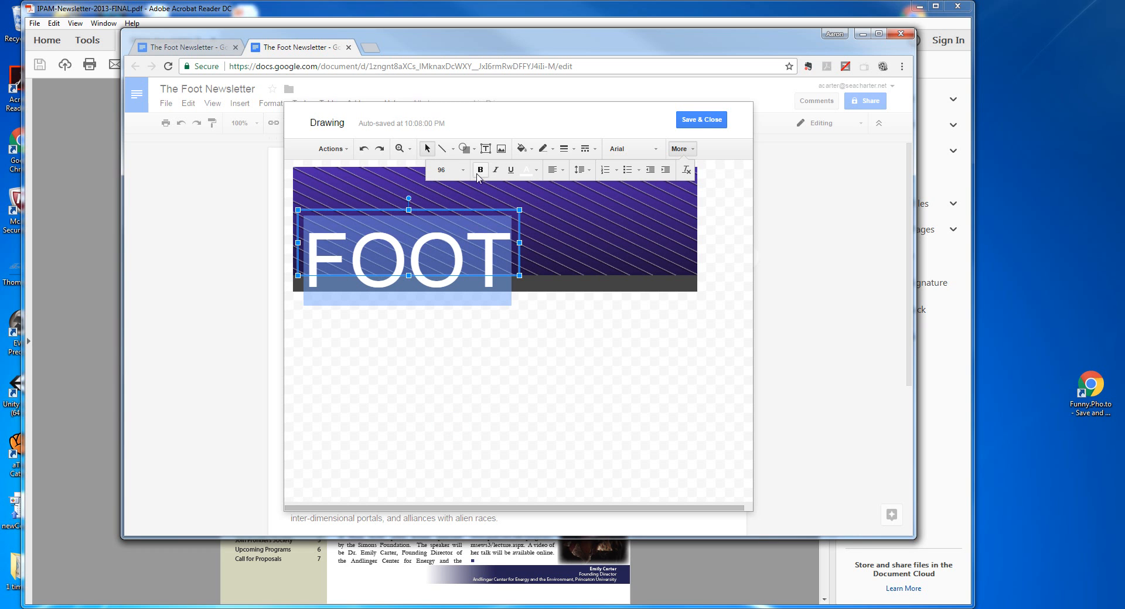
Try the fonts Merriweather, Playfair Display and Alegreya on the FOOT text.
{"action": "left_click", "coordinate": [620, 149]}
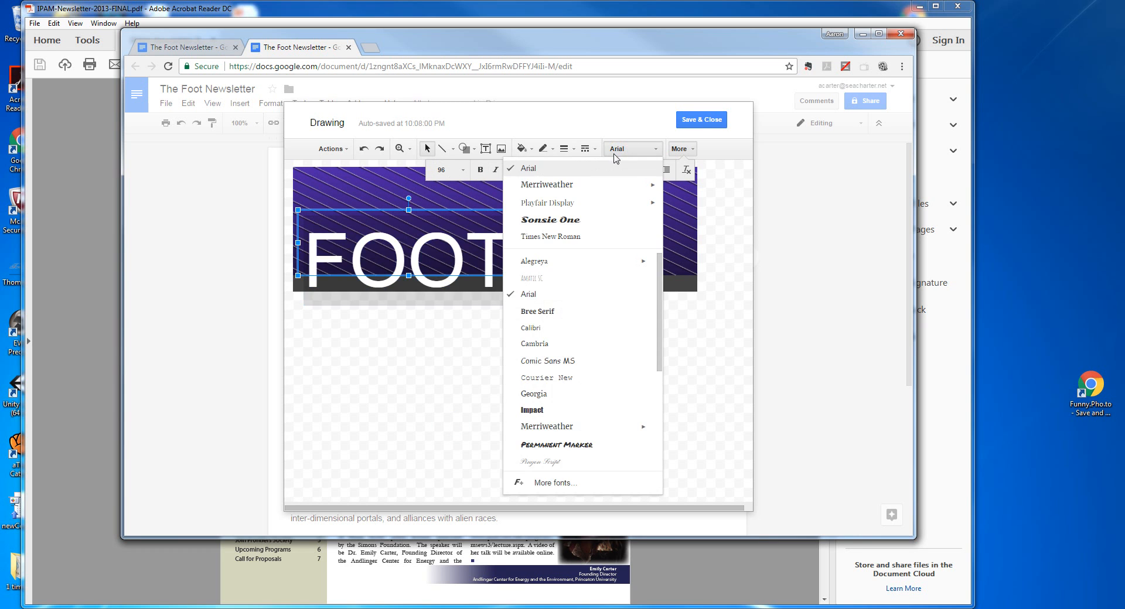
{"action": "left_click", "coordinate": [571, 183]}
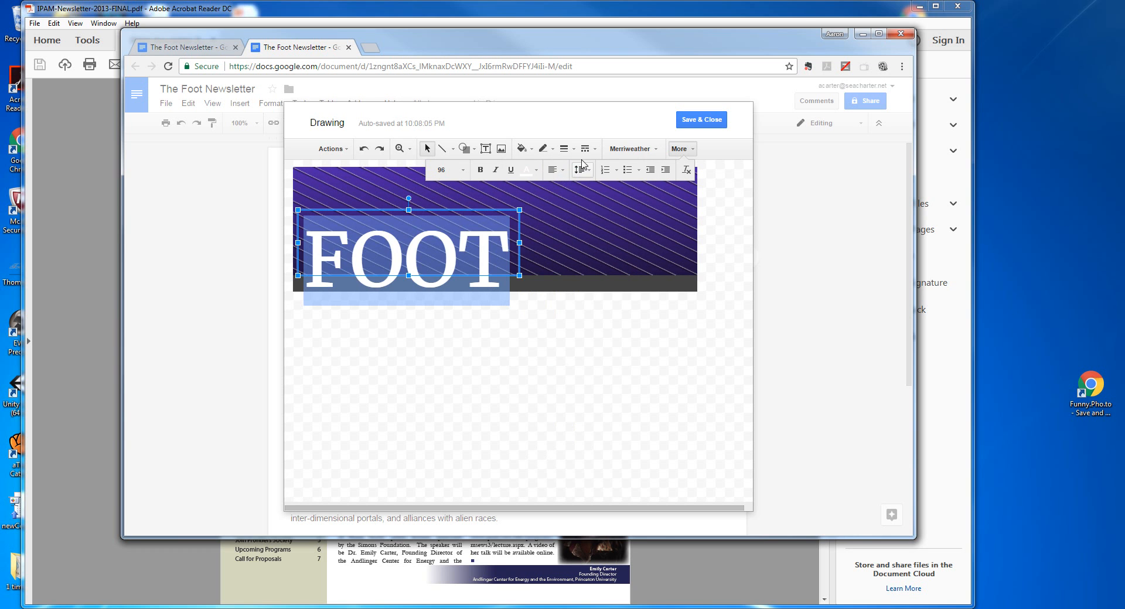
{"action": "left_click", "coordinate": [630, 148]}
{"action": "left_click", "coordinate": [561, 203]}
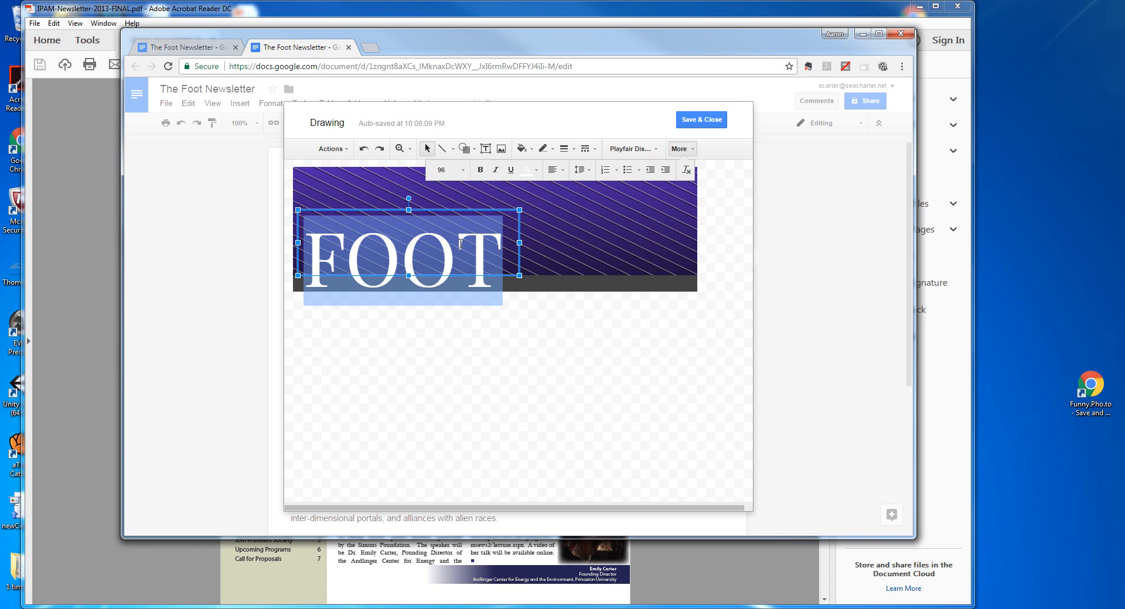
{"action": "left_click", "coordinate": [615, 150]}
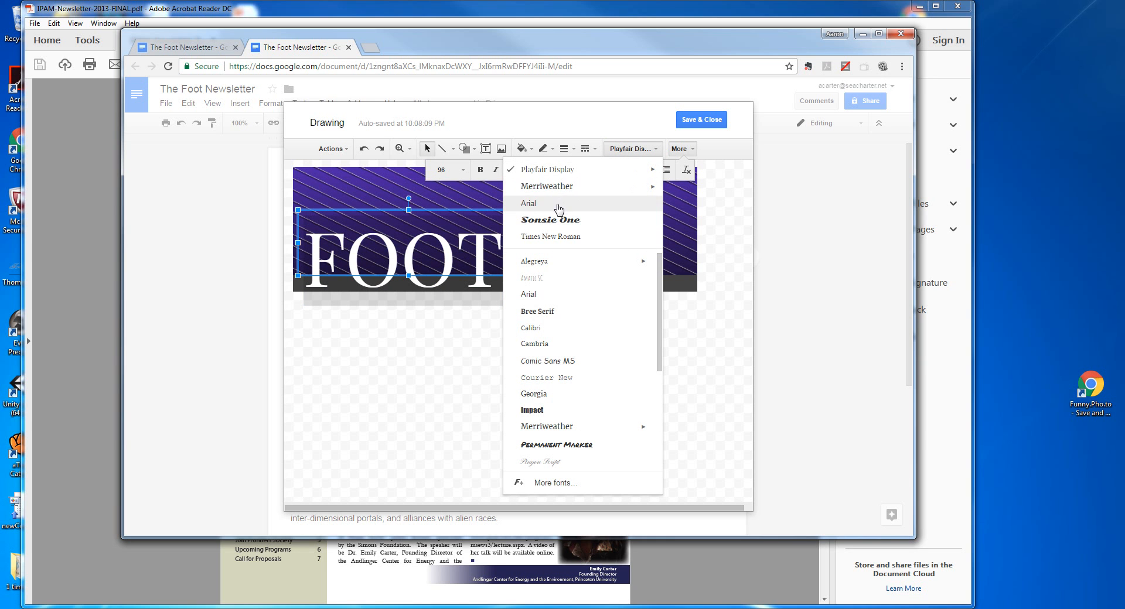
{"action": "left_click", "coordinate": [538, 260]}
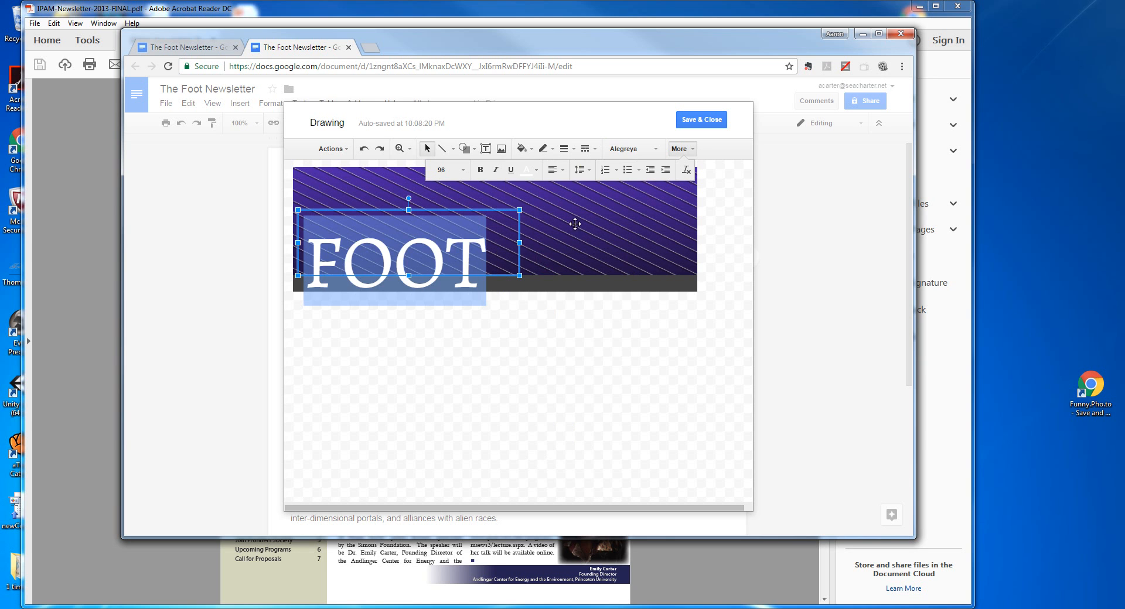
Set the FOOT text's font to Courier New.
{"action": "left_click", "coordinate": [623, 149]}
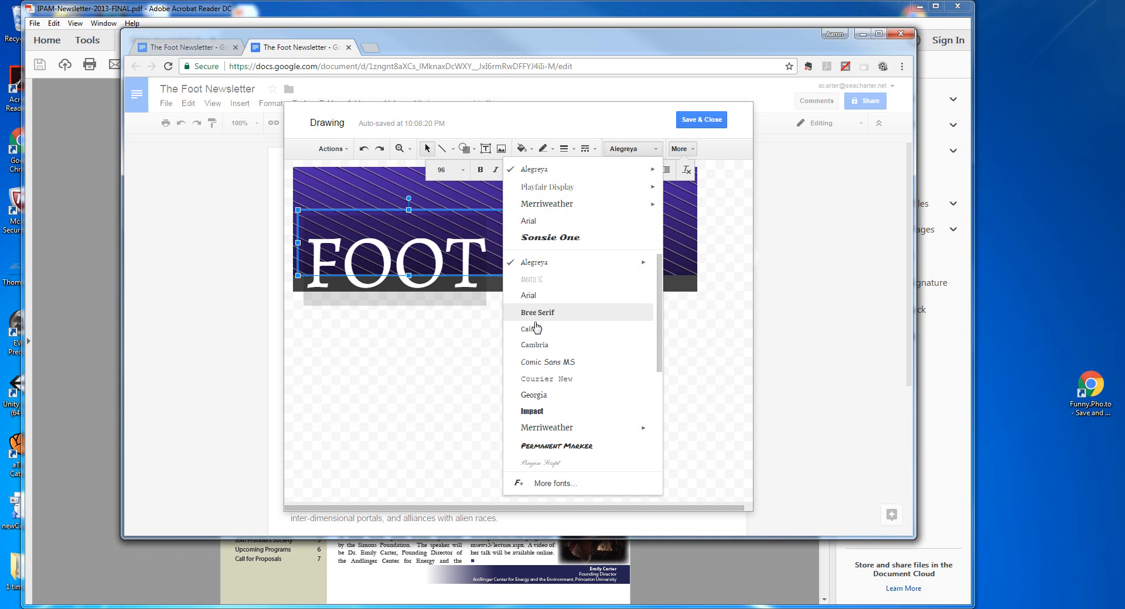
{"action": "left_click", "coordinate": [540, 379]}
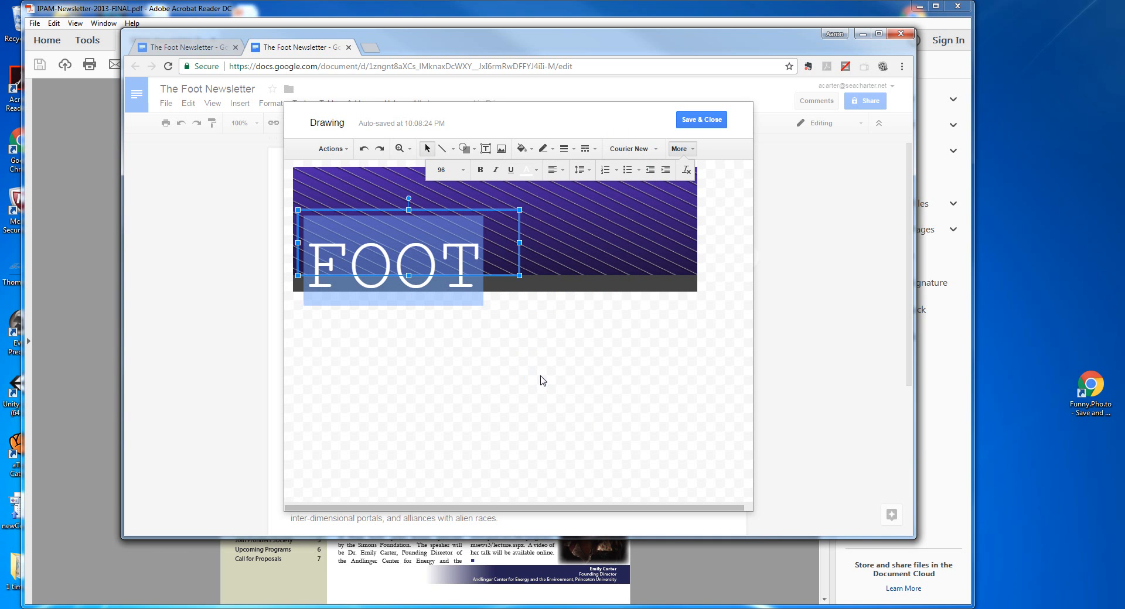
{"action": "key", "text": "Escape"}
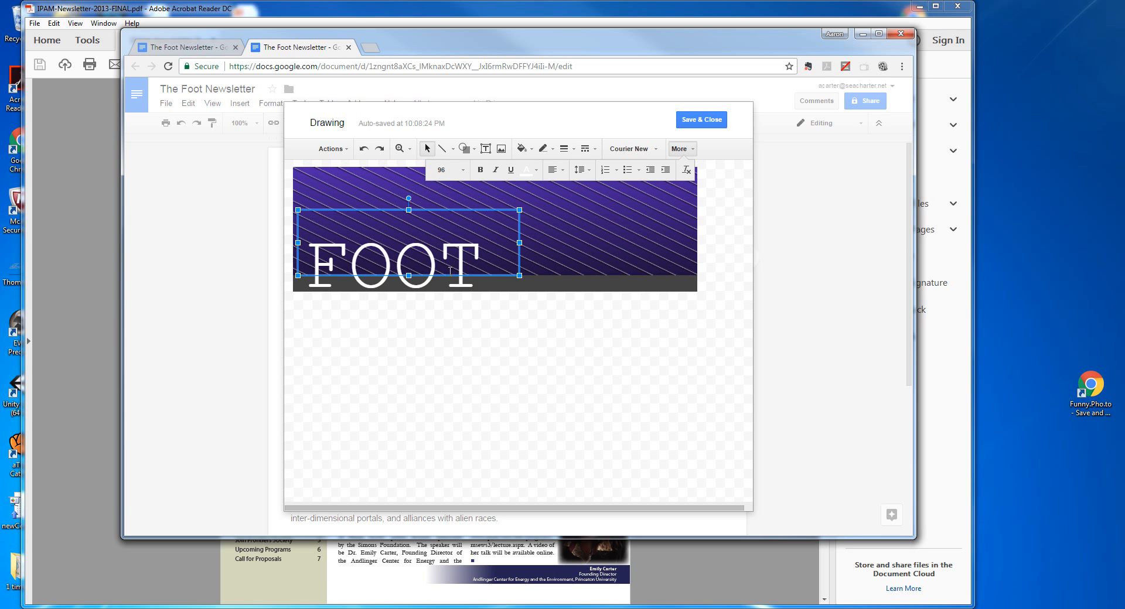
Extend the FOOT text box downward to enclose its letters, and nudge it up and left so they sit just above the grey bar.
{"action": "left_click_drag", "start_coordinate": [408, 275], "coordinate": [408, 290]}
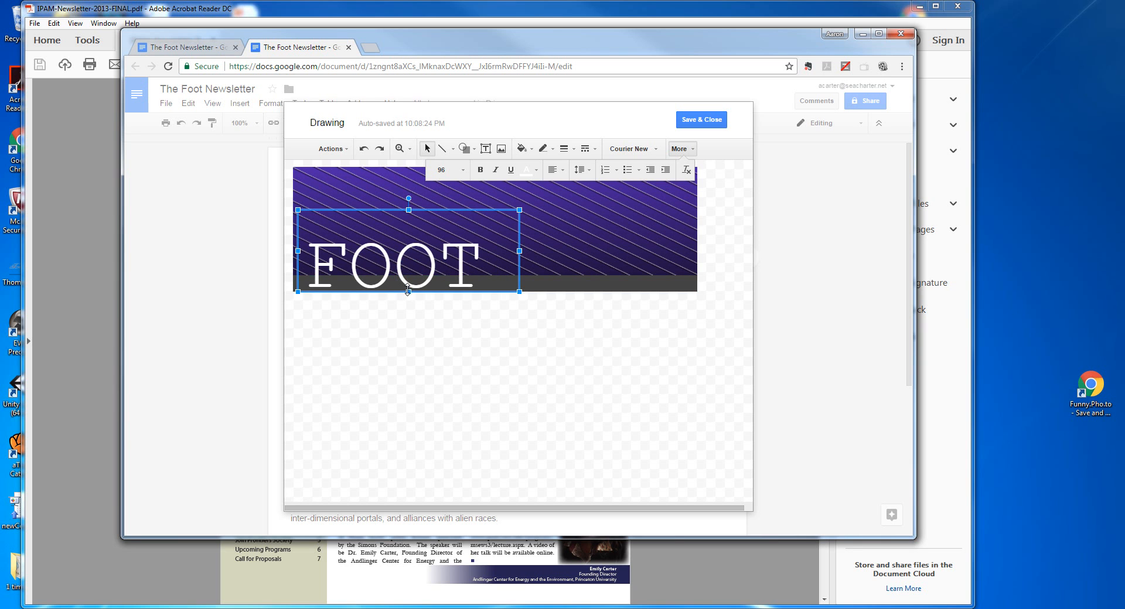
{"action": "key", "text": "Up"}
{"action": "key", "text": "Up"}
{"action": "key", "text": "Up"}
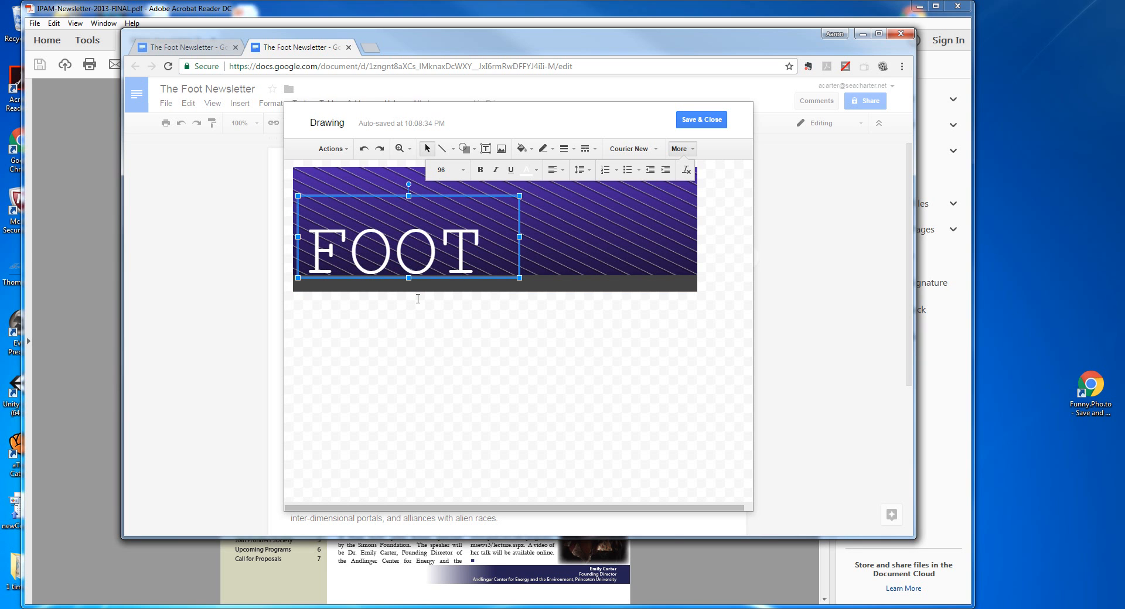
{"action": "key", "text": "Left"}
{"action": "key", "text": "Left"}
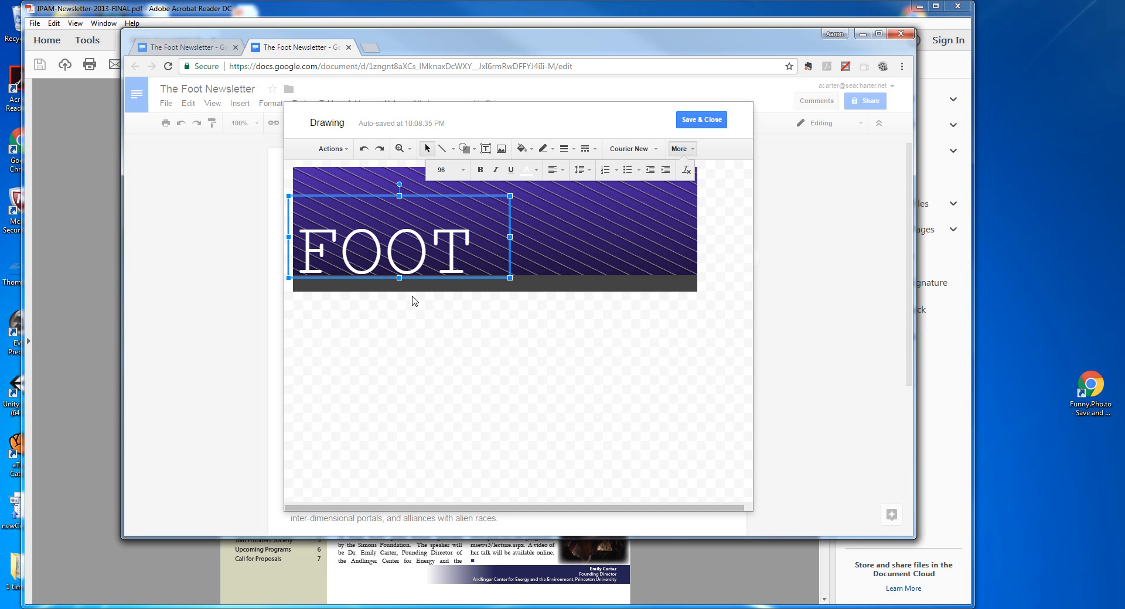
Set the FOOT text's size to 120 and widen its text box so the word fits on one line.
{"action": "left_click_drag", "start_coordinate": [311, 243], "coordinate": [472, 241]}
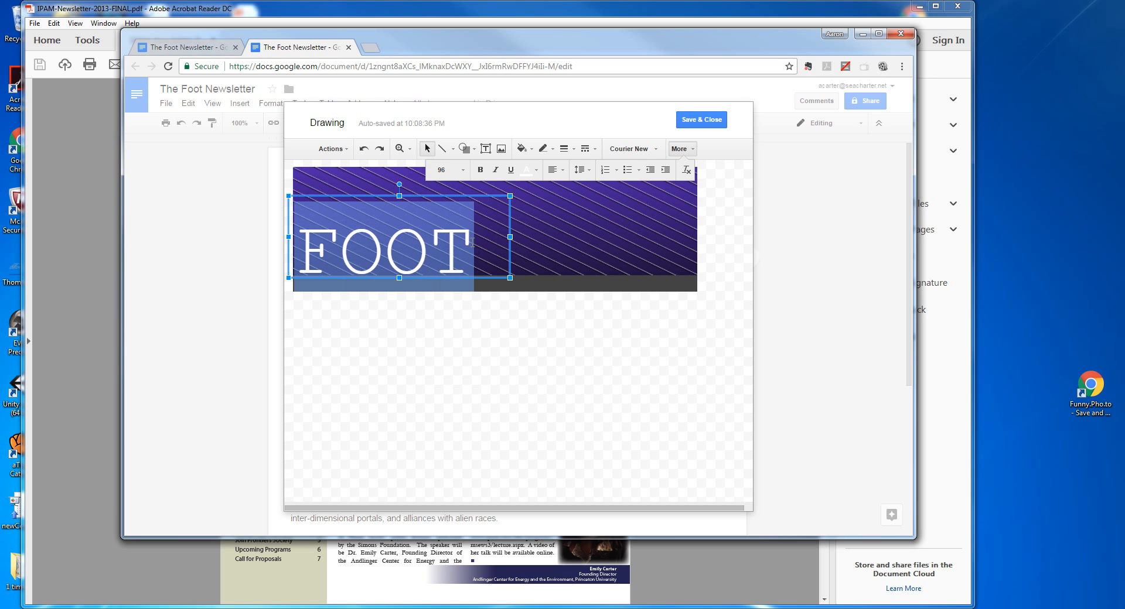
{"action": "left_click", "coordinate": [465, 172]}
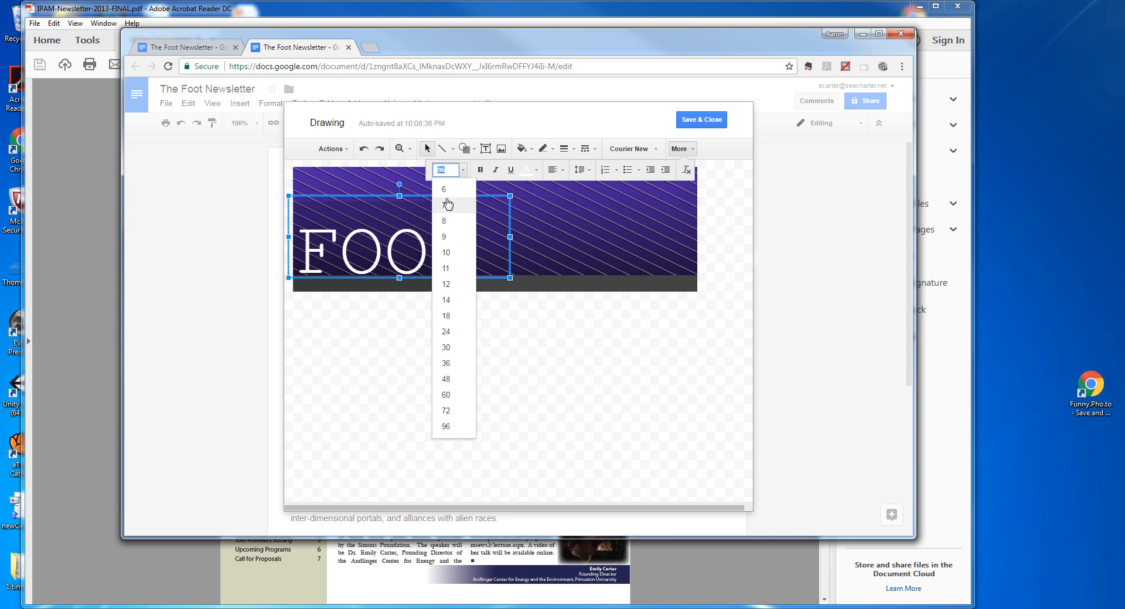
{"action": "type", "text": "120"}
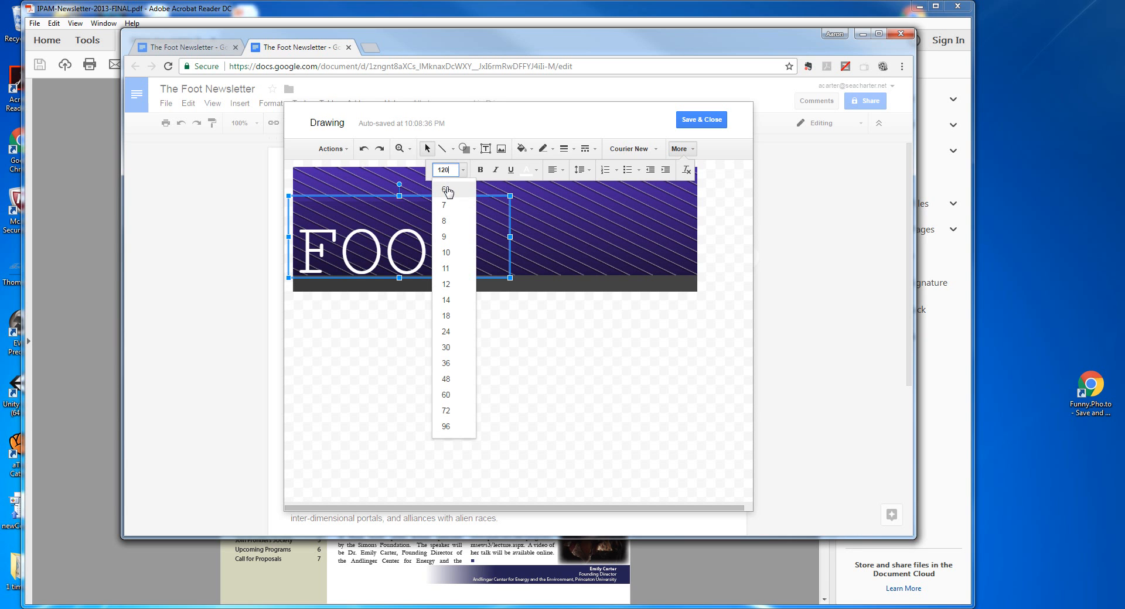
{"action": "key", "text": "Return"}
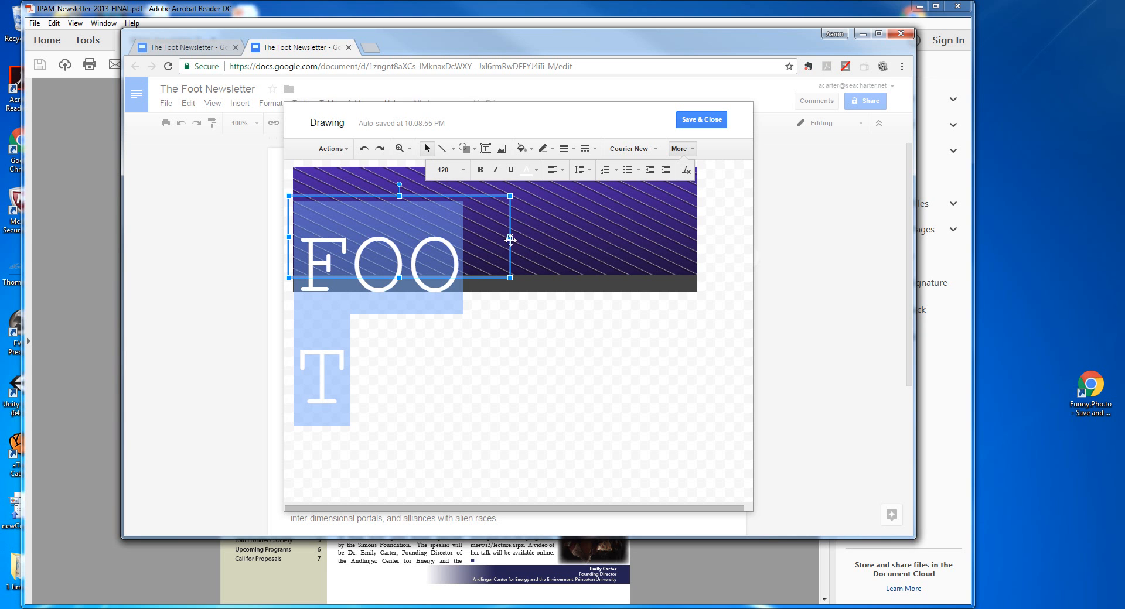
{"action": "left_click_drag", "start_coordinate": [511, 237], "coordinate": [571, 239]}
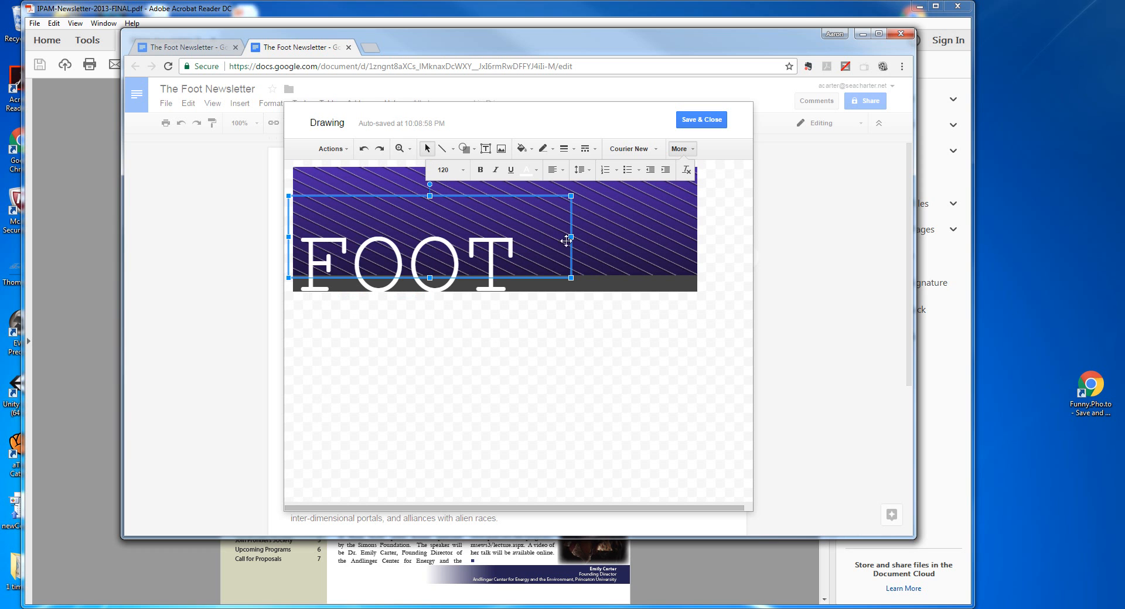
Move the FOOT text box up so the letters sit just above the grey bar.
{"action": "left_click_drag", "start_coordinate": [462, 192], "coordinate": [462, 187]}
{"action": "key", "text": "Up"}
{"action": "key", "text": "Up"}
{"action": "key", "text": "Up"}
{"action": "key", "text": "Up"}
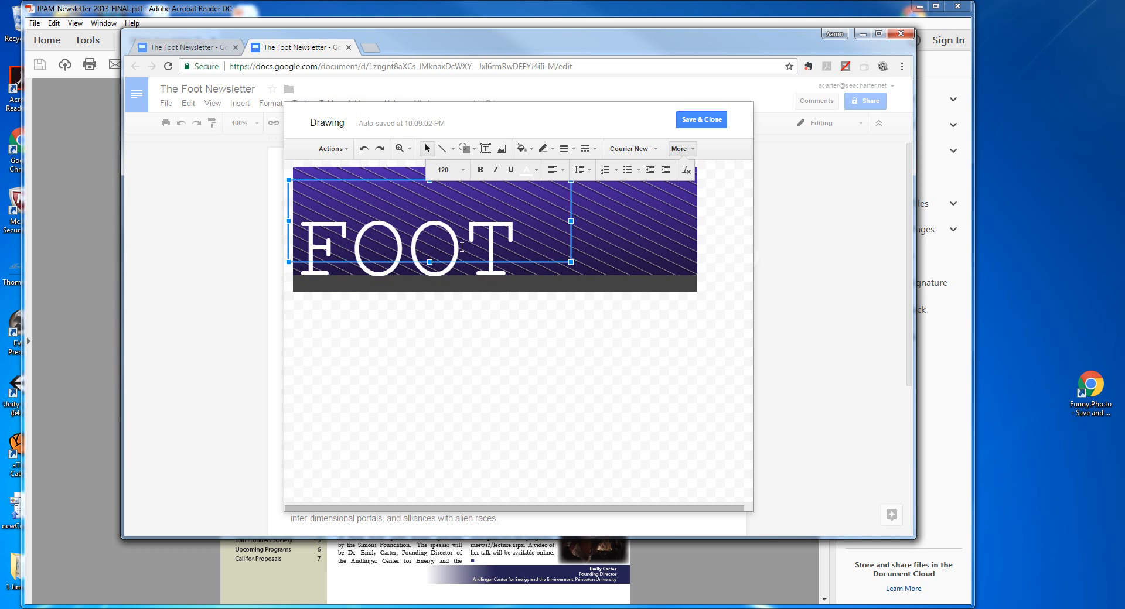
{"action": "key", "text": "Up"}
{"action": "key", "text": "Up"}
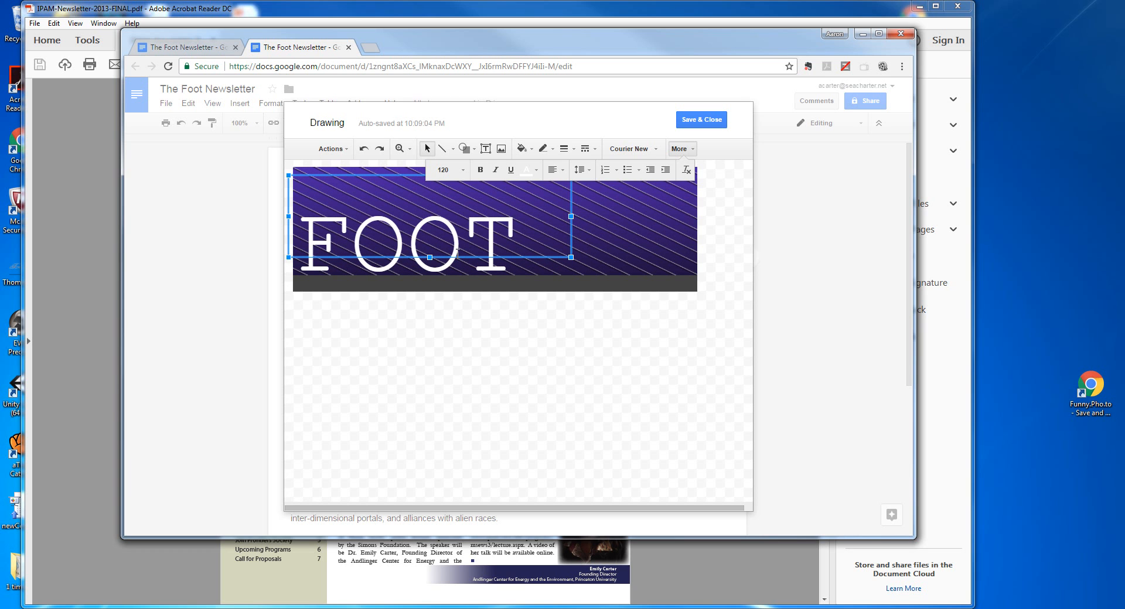
Try the fonts Ultra and Cambria on the FOOT text.
{"action": "left_click_drag", "start_coordinate": [318, 235], "coordinate": [510, 236]}
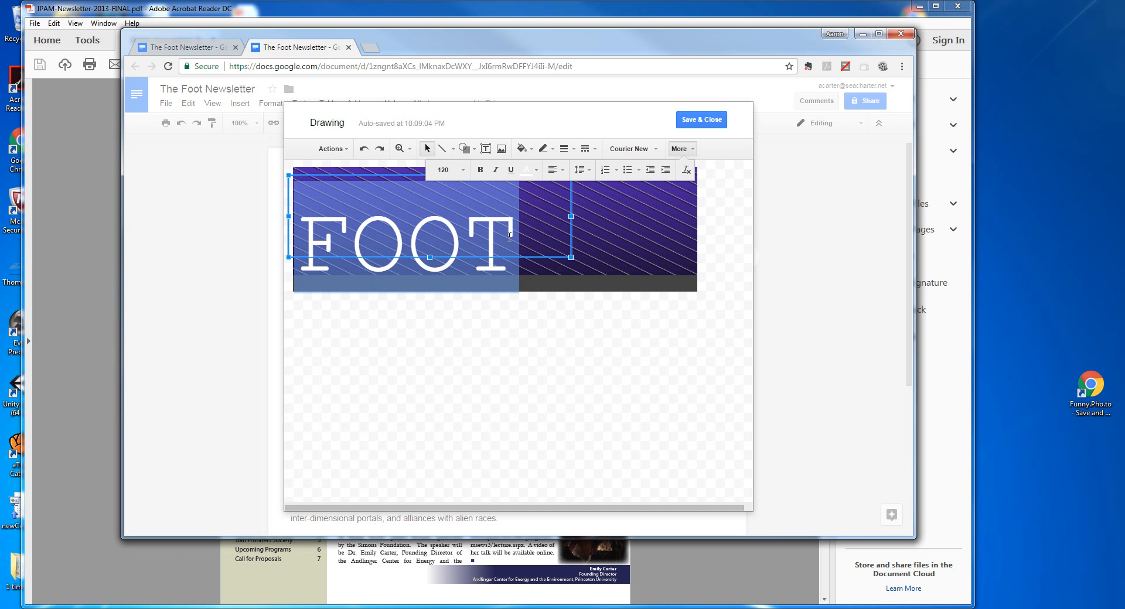
{"action": "left_click", "coordinate": [614, 150]}
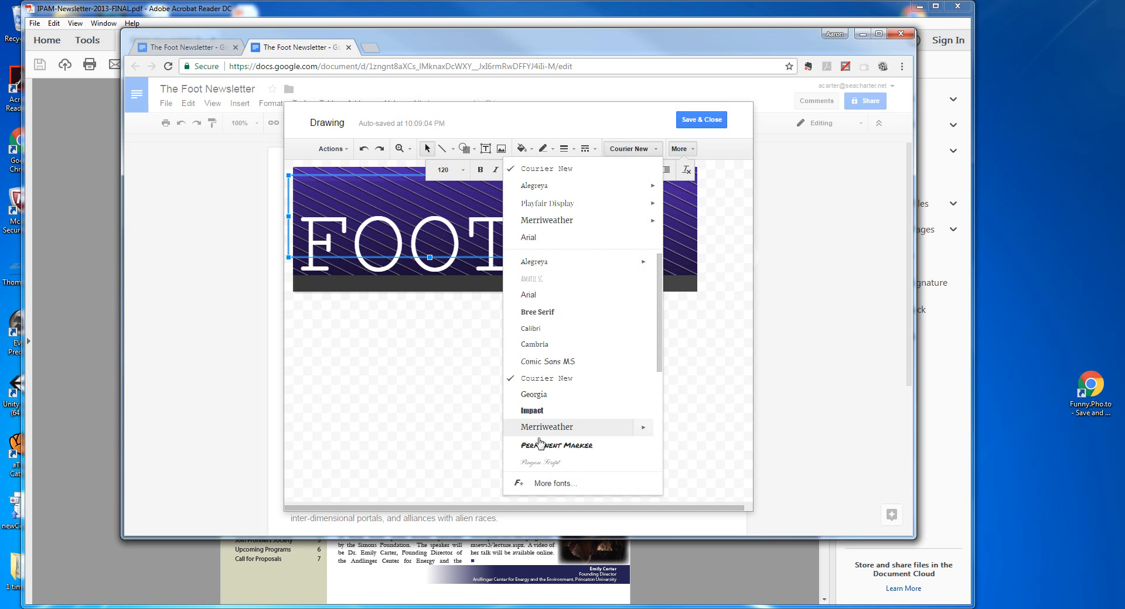
{"action": "left_click_drag", "start_coordinate": [662, 335], "coordinate": [660, 421]}
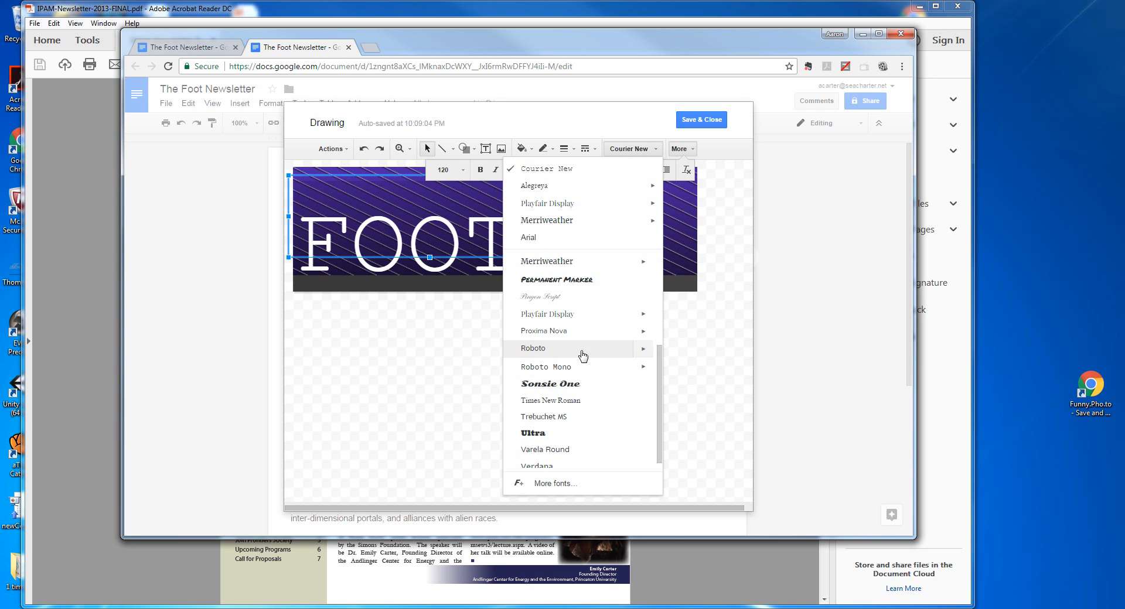
{"action": "left_click", "coordinate": [535, 433]}
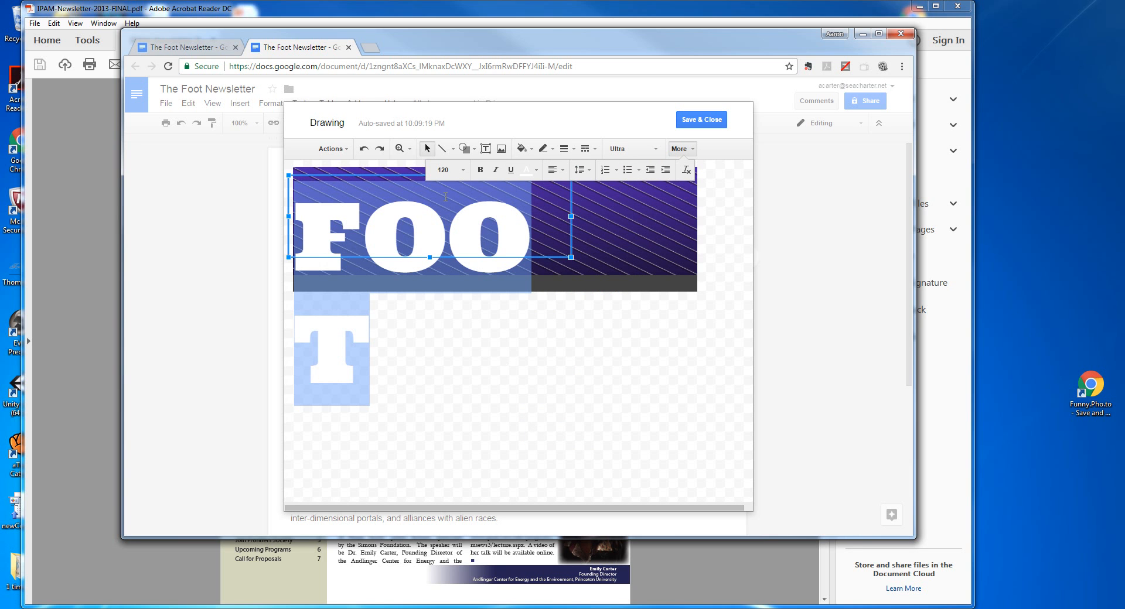
{"action": "left_click", "coordinate": [619, 150]}
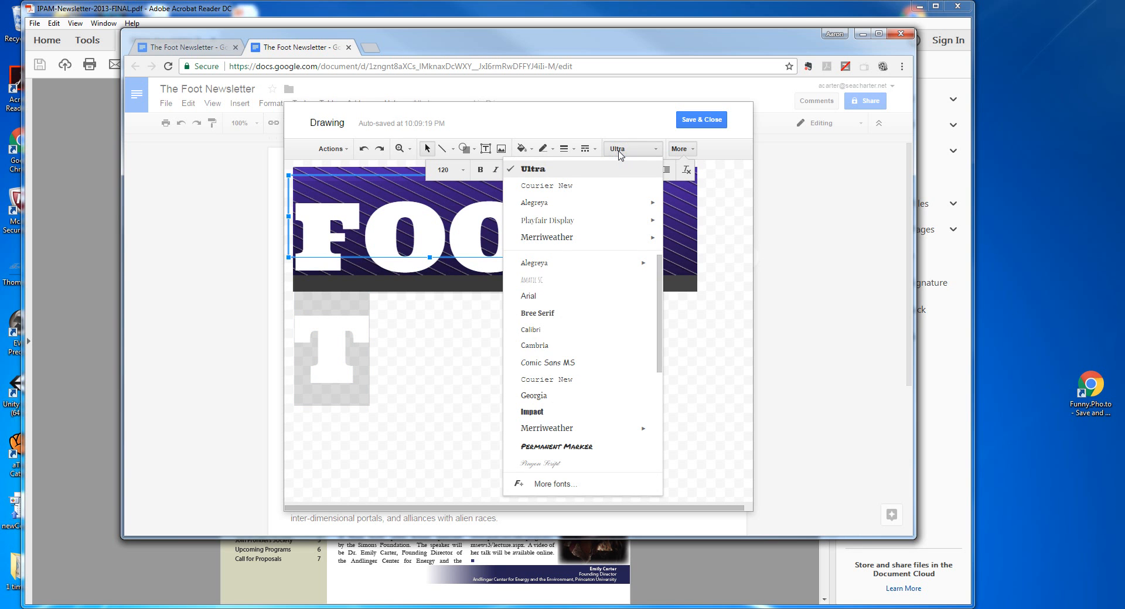
{"action": "left_click", "coordinate": [547, 349]}
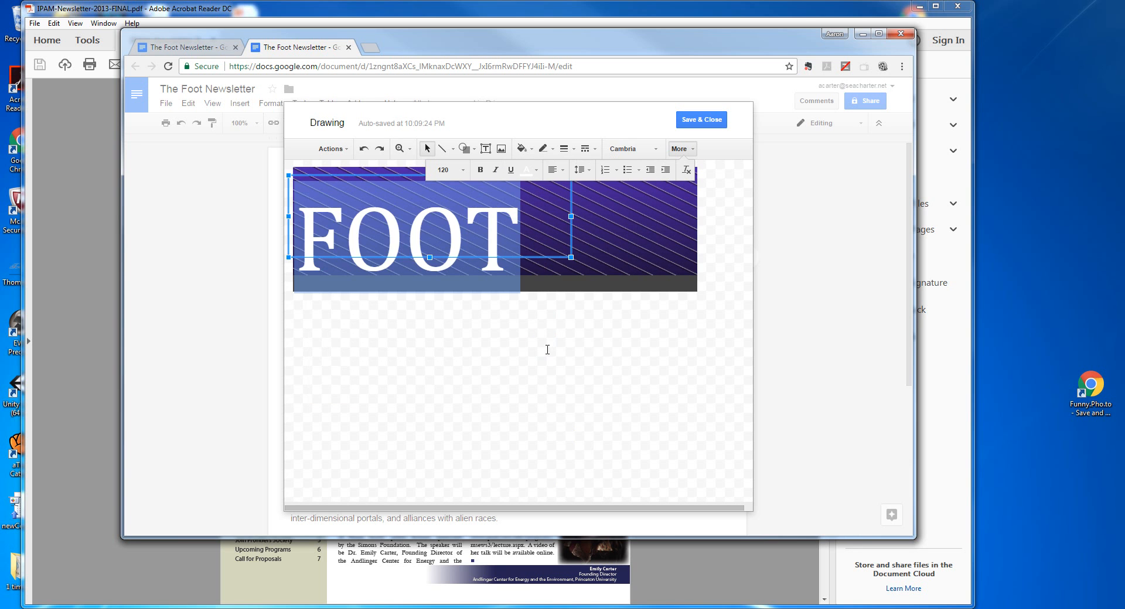
Set the FOOT text's font to Roboto and deselect the text.
{"action": "left_click", "coordinate": [621, 149]}
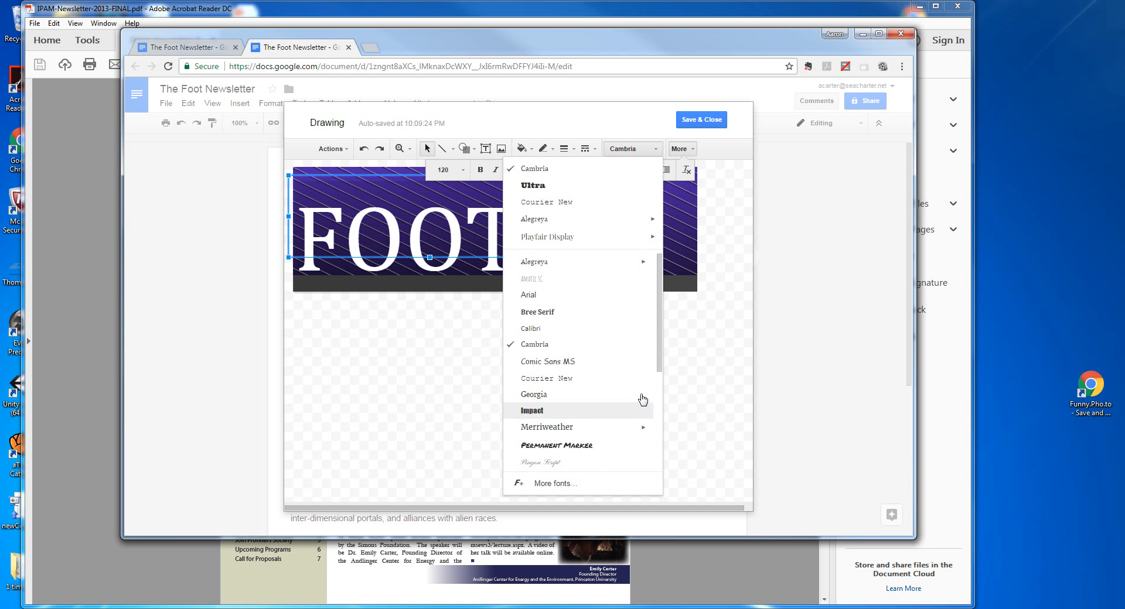
{"action": "scroll", "coordinate": [663, 367], "scroll_direction": "down", "scroll_amount": 3}
{"action": "left_click", "coordinate": [550, 365]}
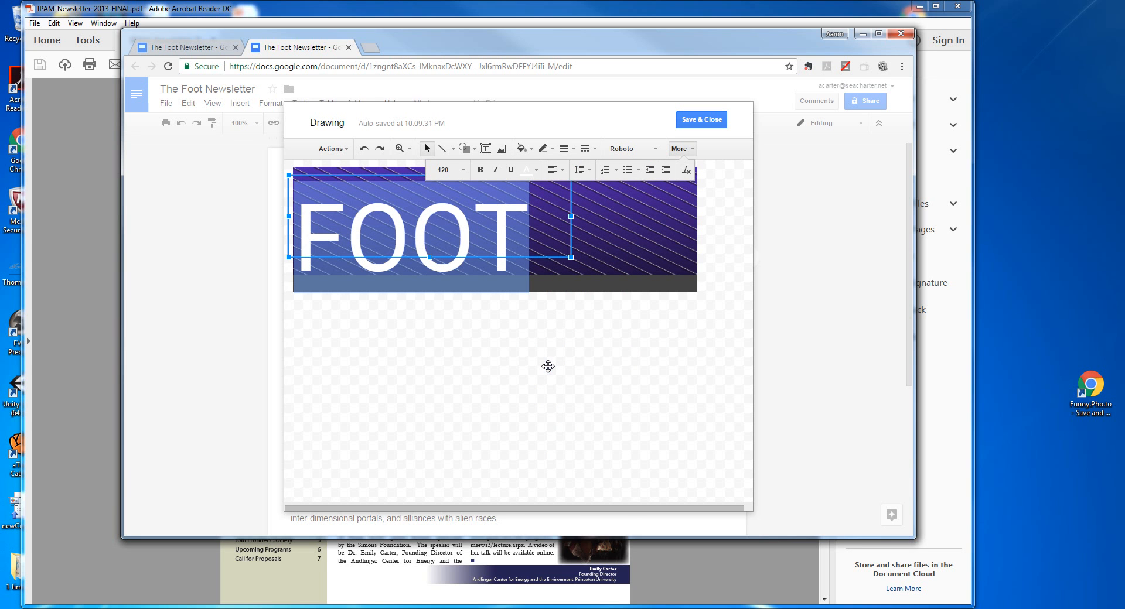
{"action": "left_click", "coordinate": [513, 372]}
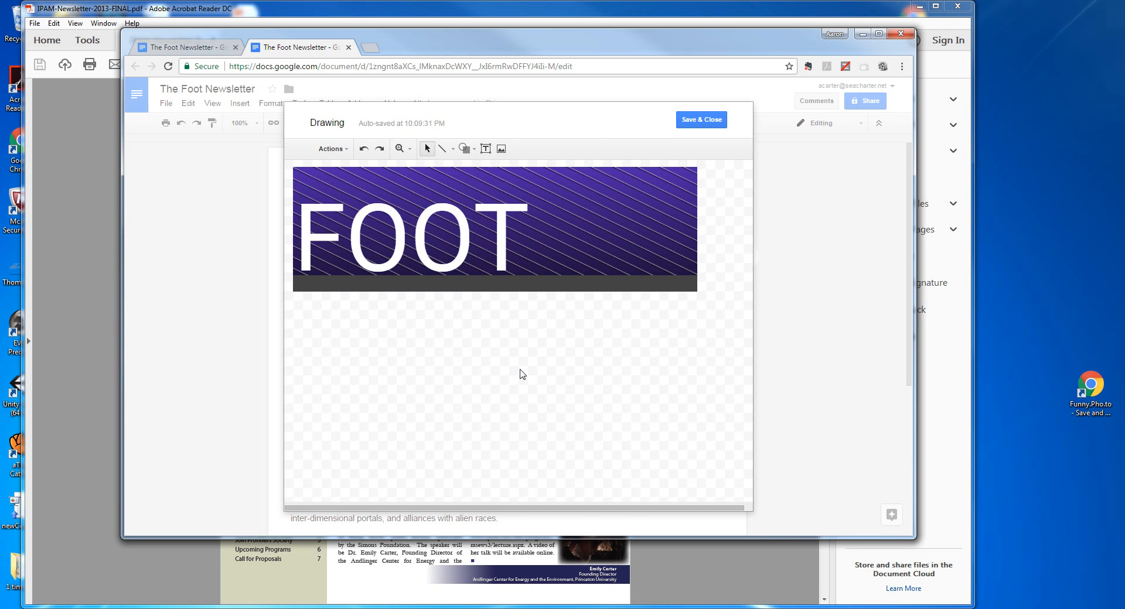
{"action": "left_click", "coordinate": [464, 214]}
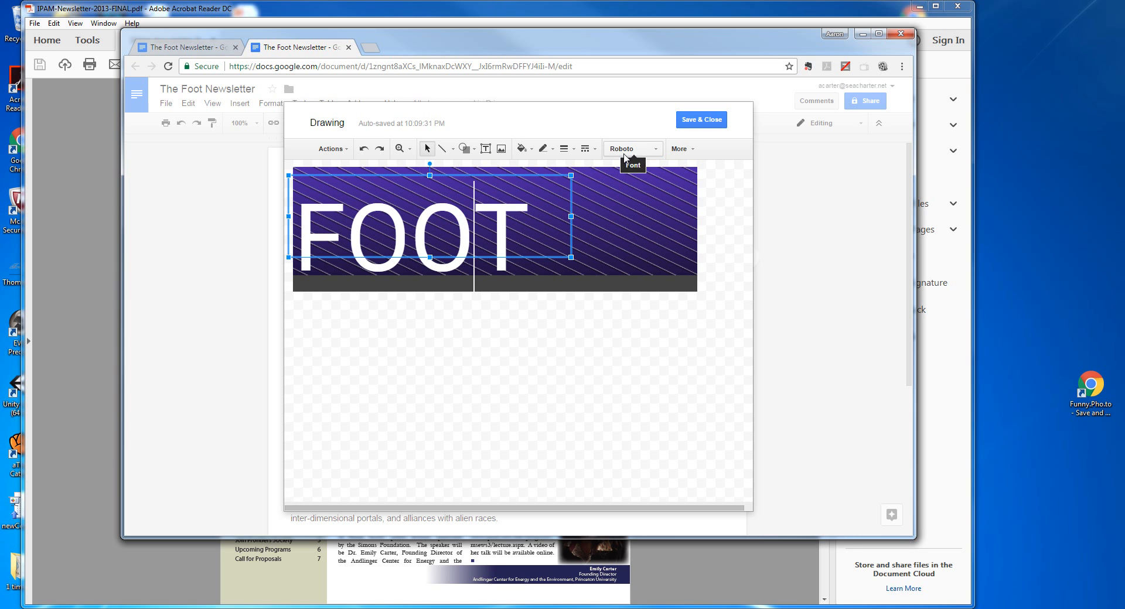
{"action": "left_click", "coordinate": [585, 240]}
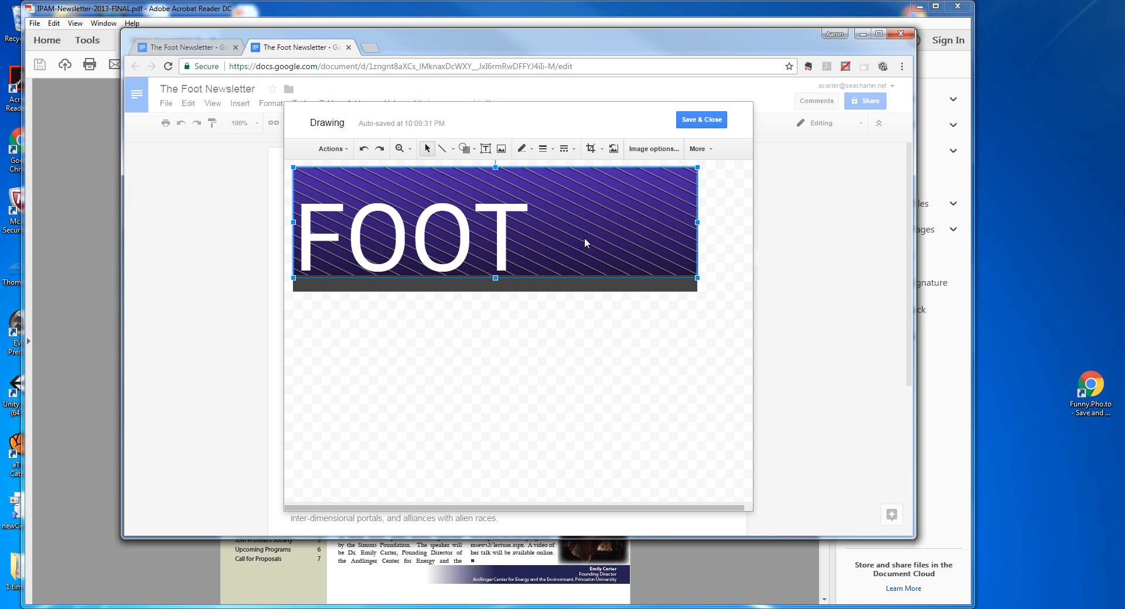
{"action": "left_click", "coordinate": [578, 312]}
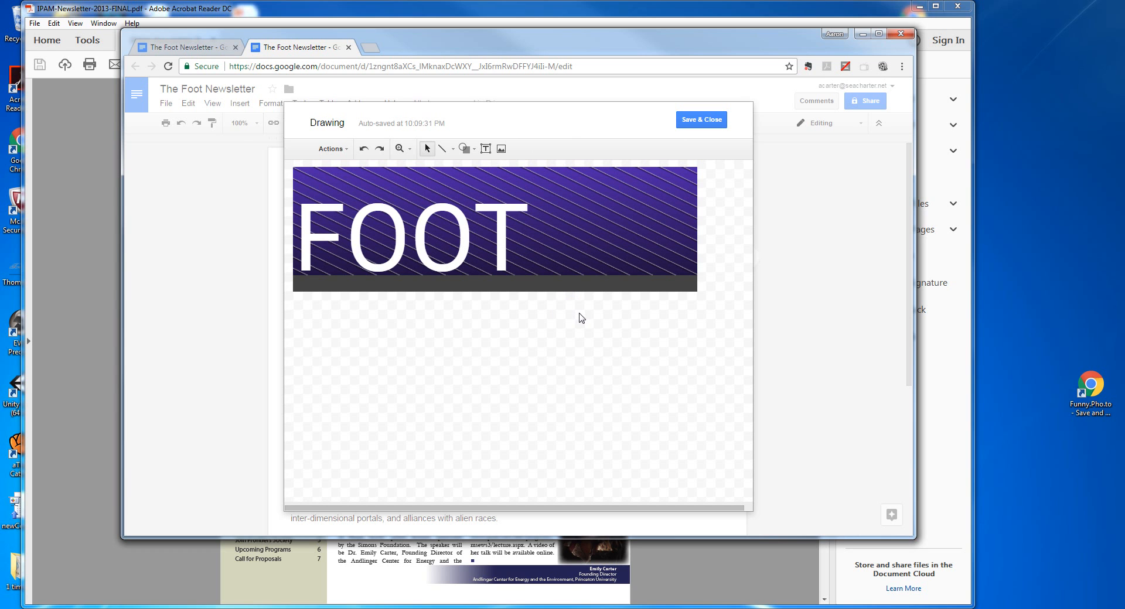
Add a text box reading "Summer 2017" over the right end of the grey bar.
{"action": "left_click", "coordinate": [485, 150]}
{"action": "left_click", "coordinate": [559, 279]}
{"action": "left_click_drag", "start_coordinate": [559, 279], "coordinate": [697, 296]}
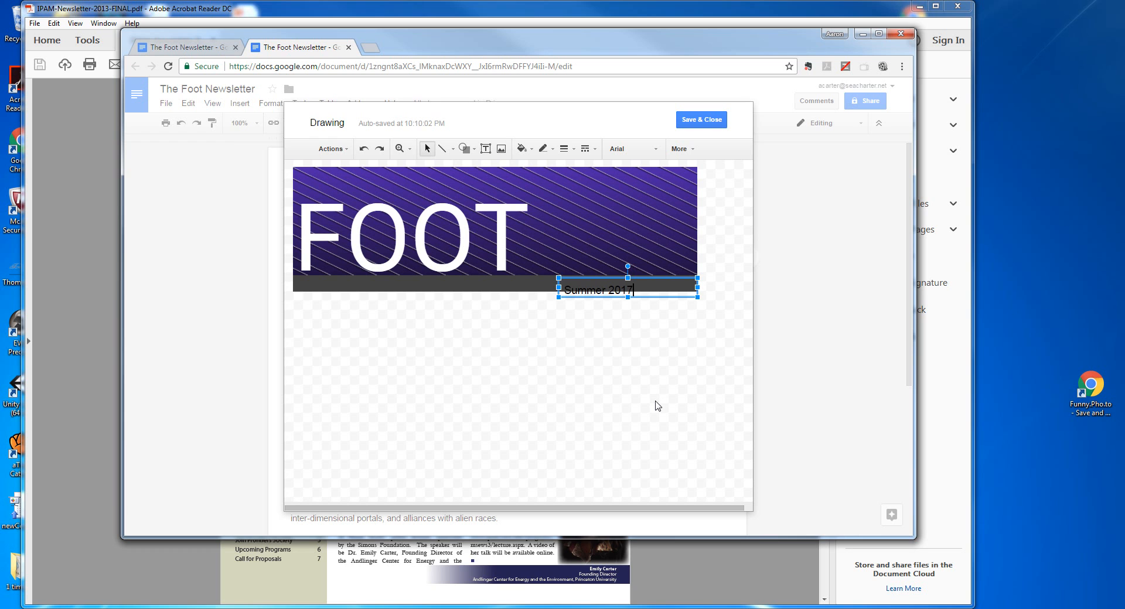
Set the color of the Summer 2017 text to white.
{"action": "left_click_drag", "start_coordinate": [634, 290], "coordinate": [560, 280]}
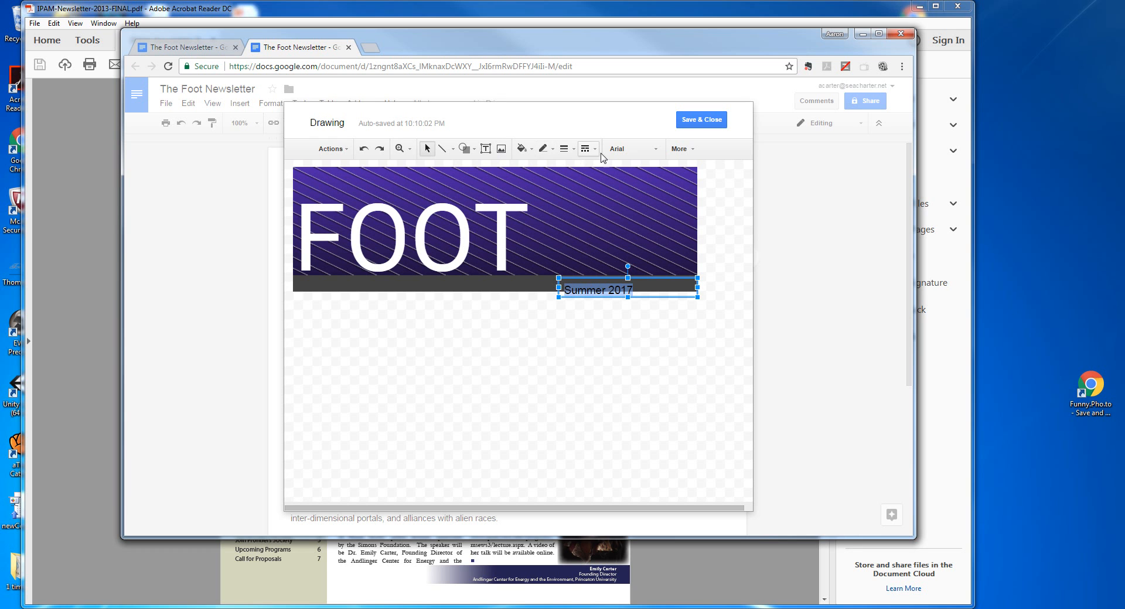
{"action": "left_click", "coordinate": [678, 149]}
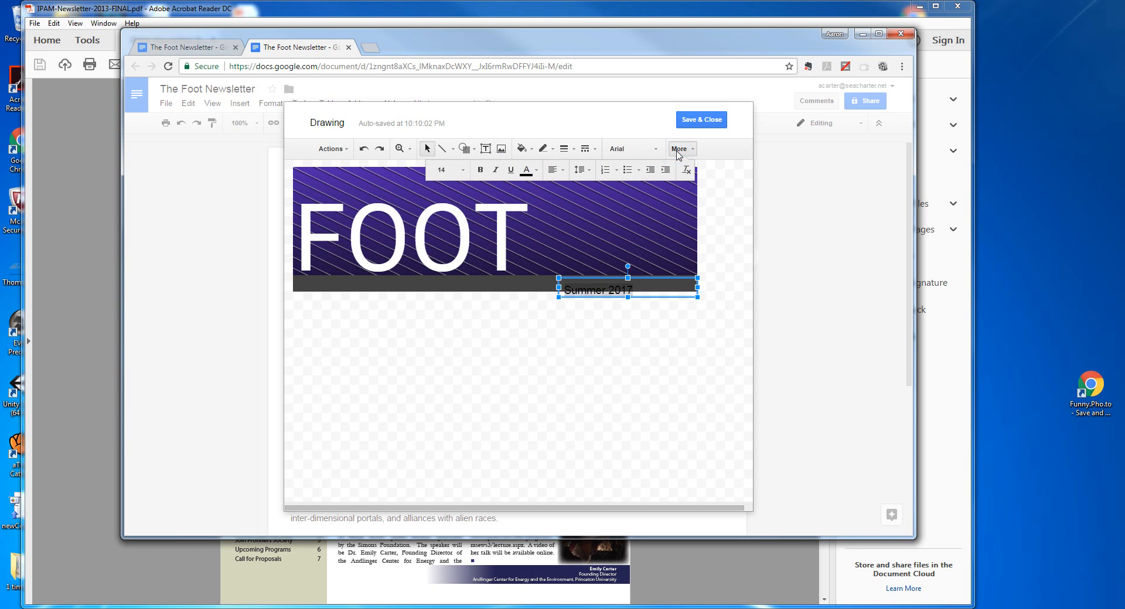
{"action": "left_click", "coordinate": [536, 172]}
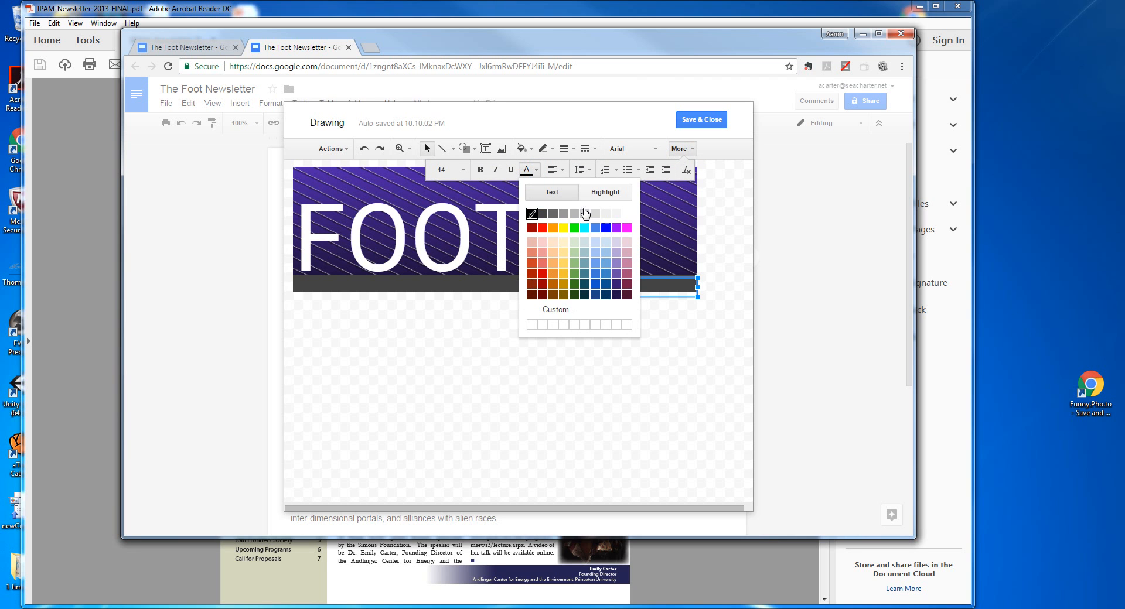
{"action": "left_click", "coordinate": [626, 212]}
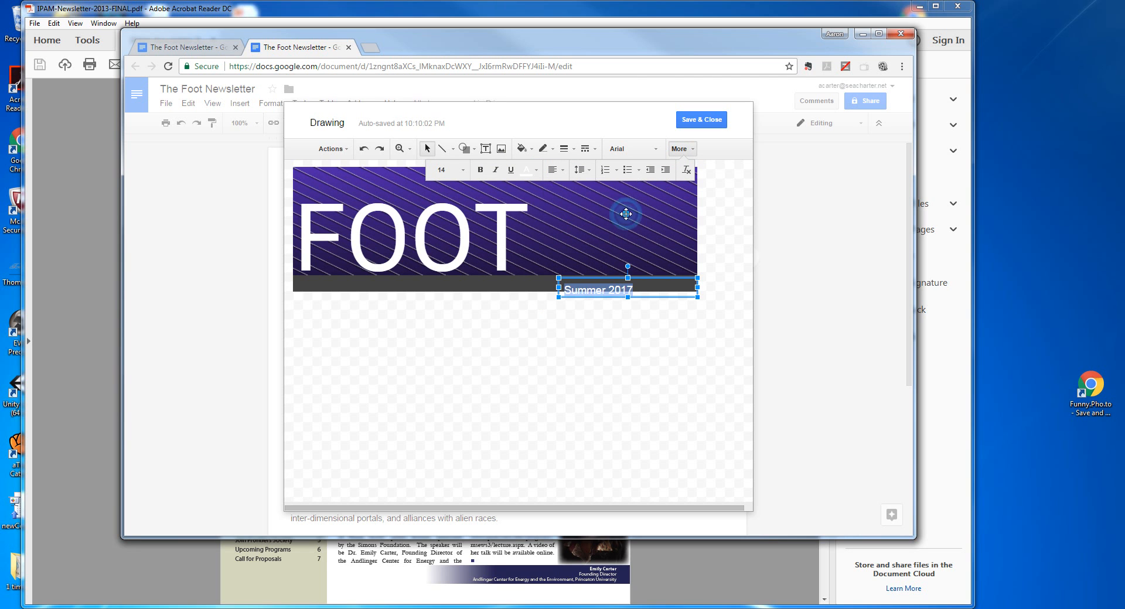
{"action": "left_click", "coordinate": [582, 380]}
Set the Summer 2017 text's font to Roboto.
{"action": "left_click", "coordinate": [568, 289]}
{"action": "left_click_drag", "start_coordinate": [565, 288], "coordinate": [633, 290]}
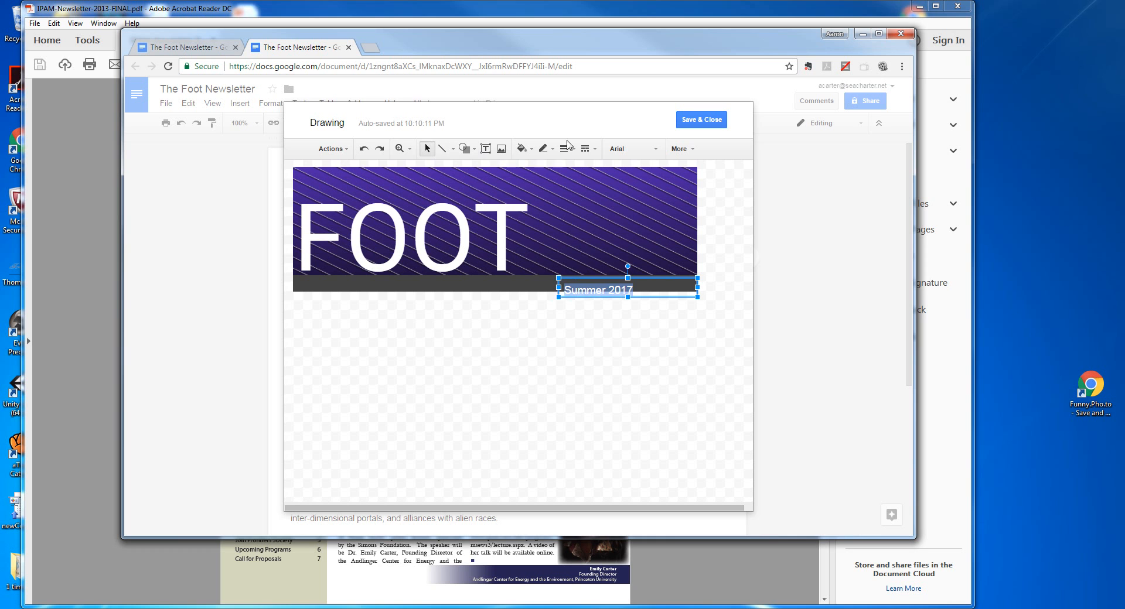
{"action": "left_click", "coordinate": [617, 149]}
{"action": "left_click", "coordinate": [552, 170]}
{"action": "left_click", "coordinate": [556, 349]}
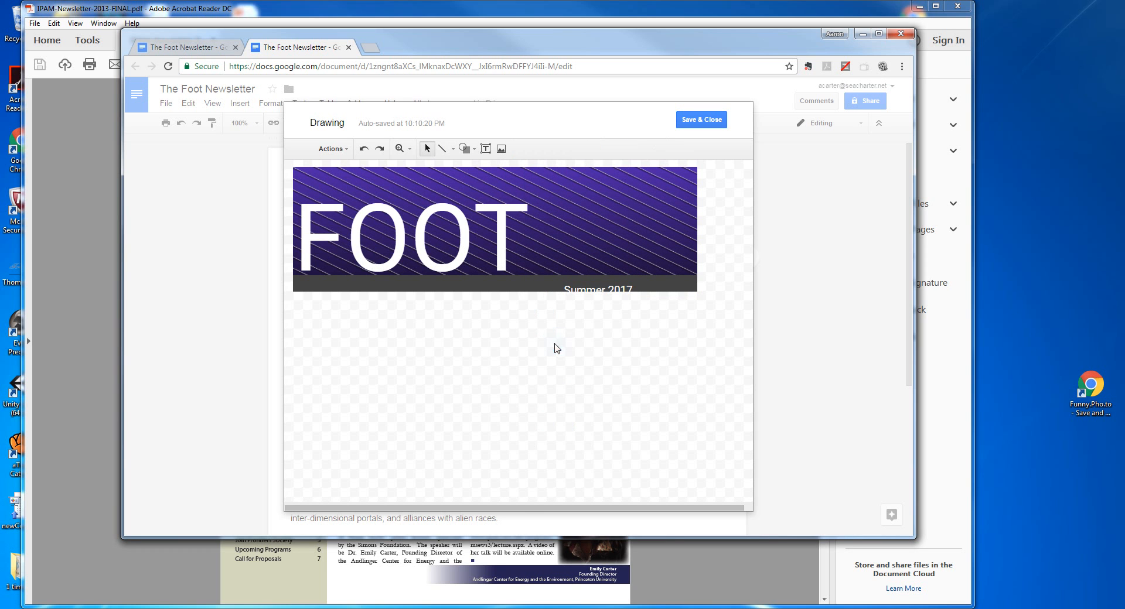
Nudge the Summer 2017 text box up and right within the grey bar, and narrow it to end at the banner's right edge.
{"action": "left_click", "coordinate": [566, 291]}
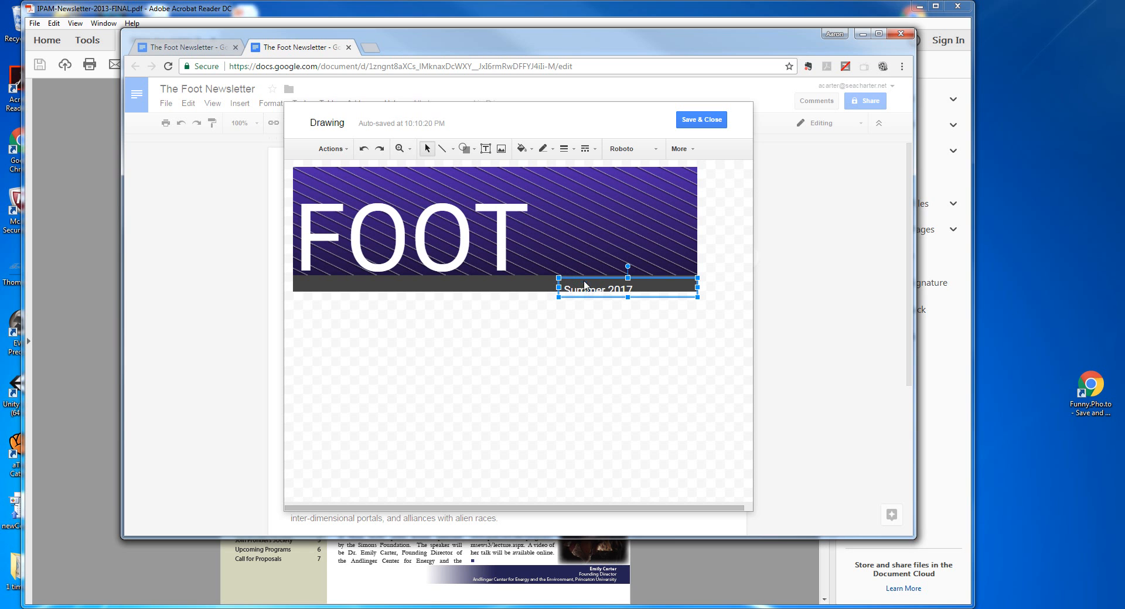
{"action": "key", "text": "Up"}
{"action": "key", "text": "Right"}
{"action": "key", "text": "Right"}
{"action": "key", "text": "Right"}
{"action": "key", "text": "Right"}
{"action": "key", "text": "Right"}
{"action": "key", "text": "Right"}
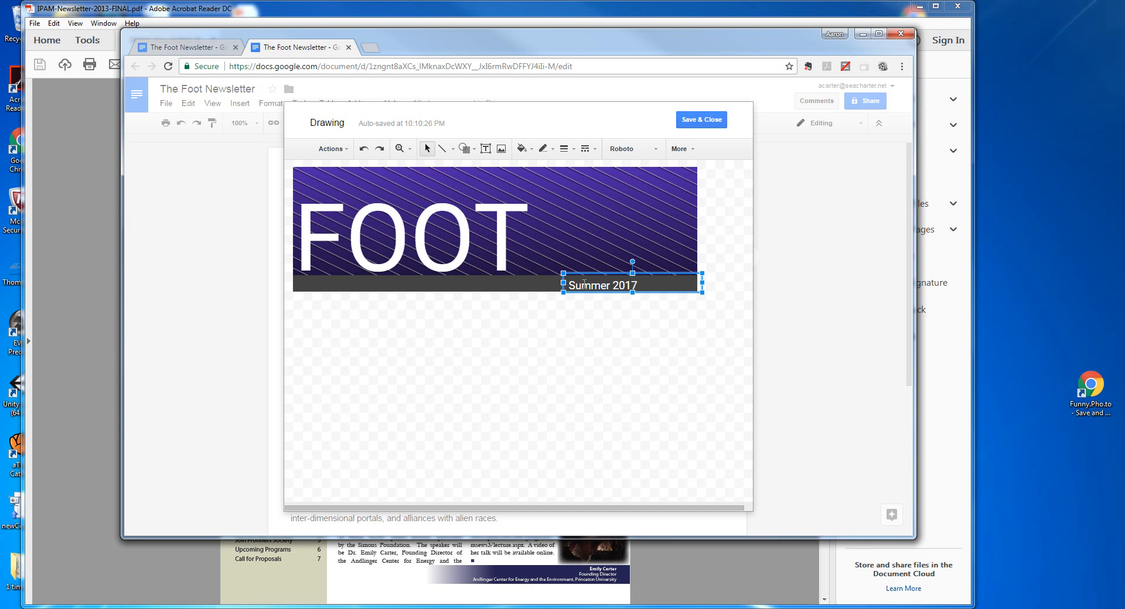
{"action": "key", "text": "Right"}
{"action": "key", "text": "Right"}
{"action": "key", "text": "Right"}
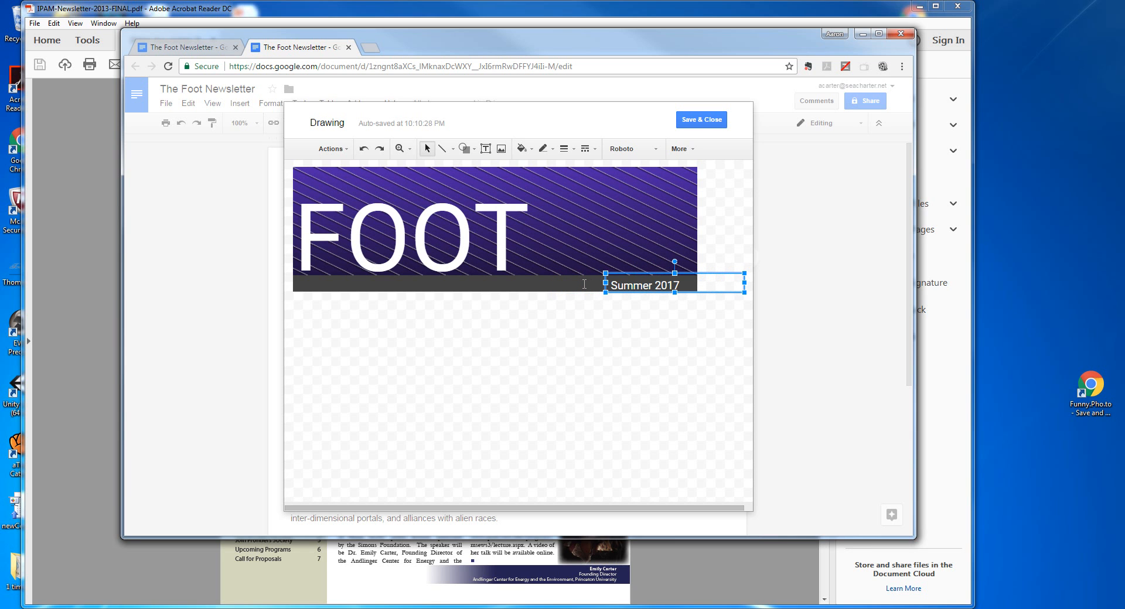
{"action": "key", "text": "Left"}
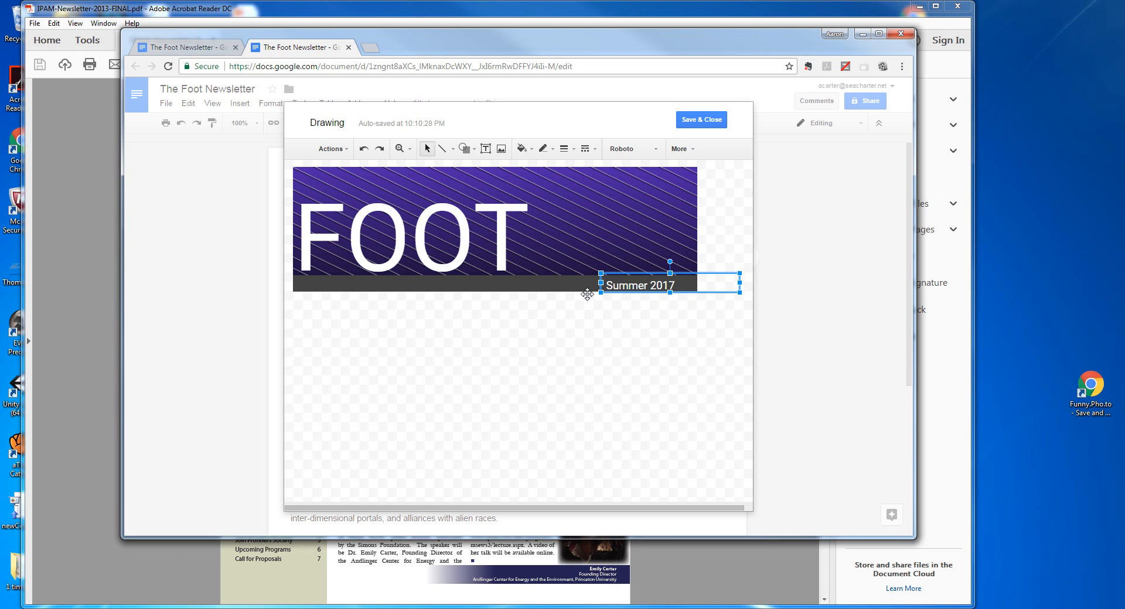
{"action": "left_click_drag", "start_coordinate": [711, 284], "coordinate": [696, 283]}
Change the Summer 2017 text's font, trying Bree Serif and settling on Courier New.
{"action": "left_click_drag", "start_coordinate": [608, 285], "coordinate": [671, 286]}
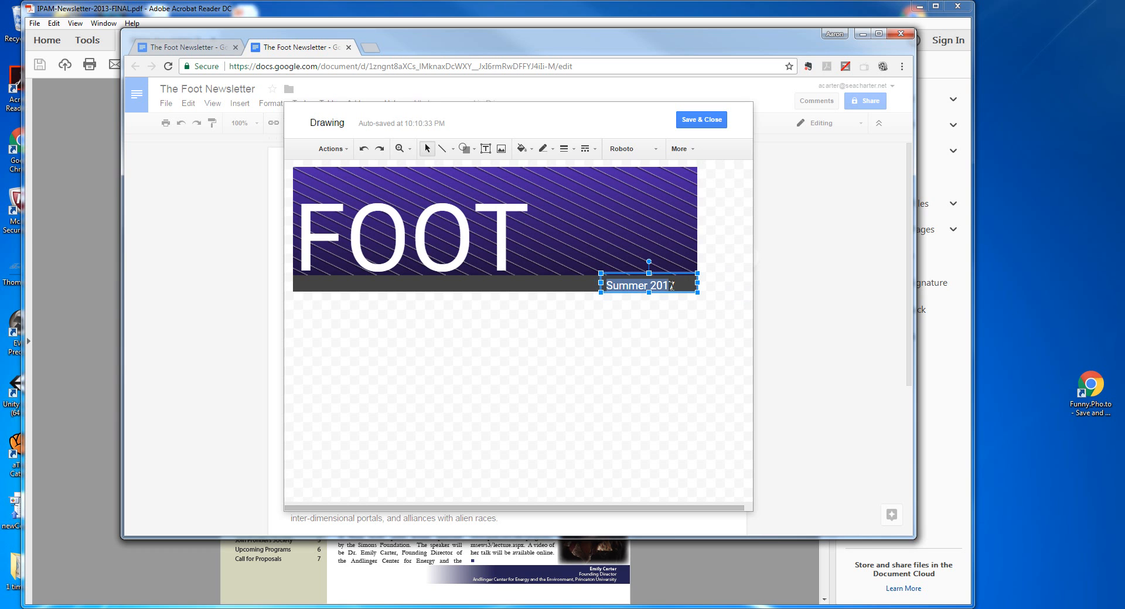
{"action": "left_click", "coordinate": [623, 149]}
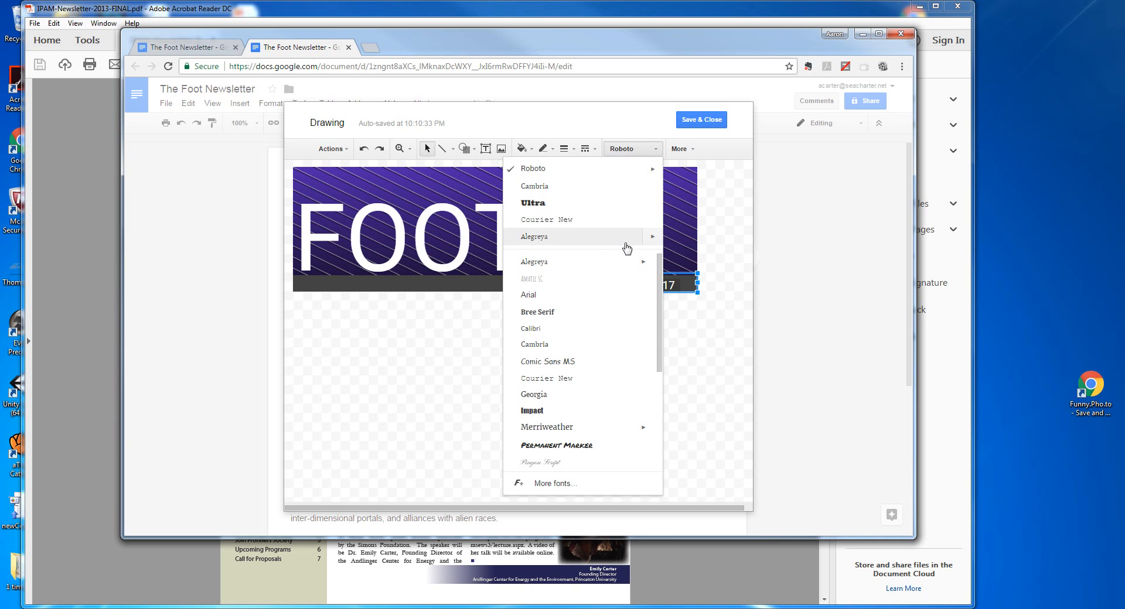
{"action": "left_click", "coordinate": [554, 312]}
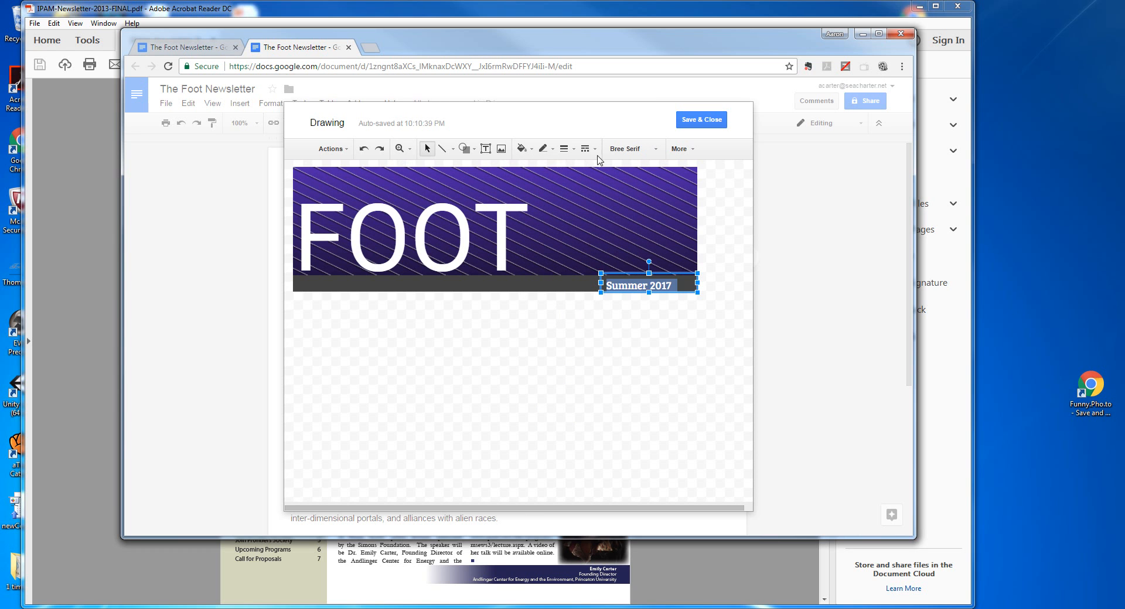
{"action": "left_click", "coordinate": [625, 150]}
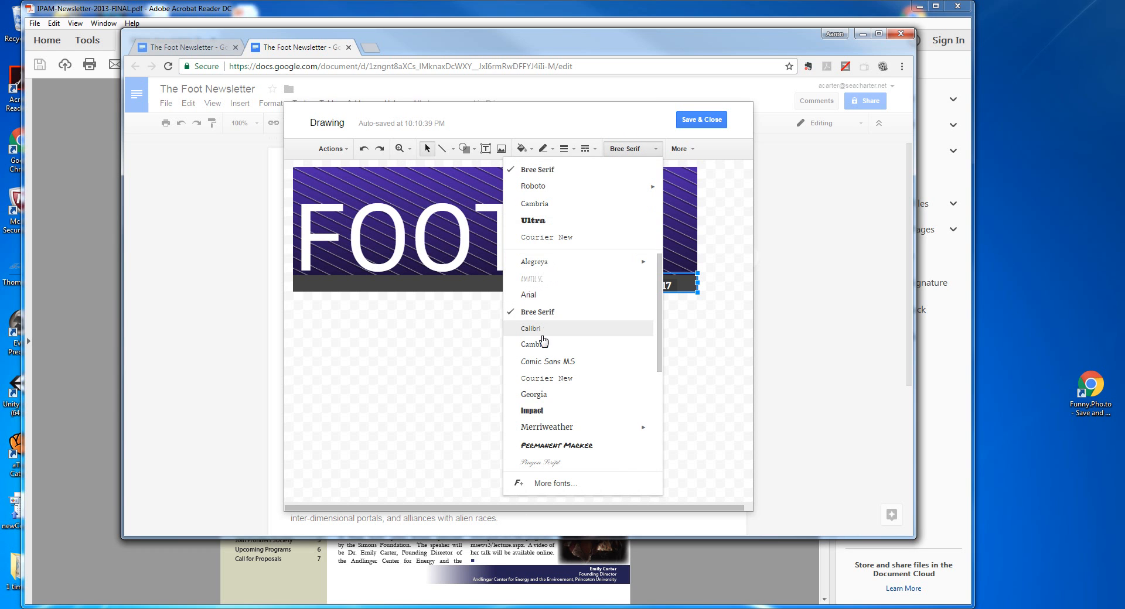
{"action": "left_click", "coordinate": [542, 380]}
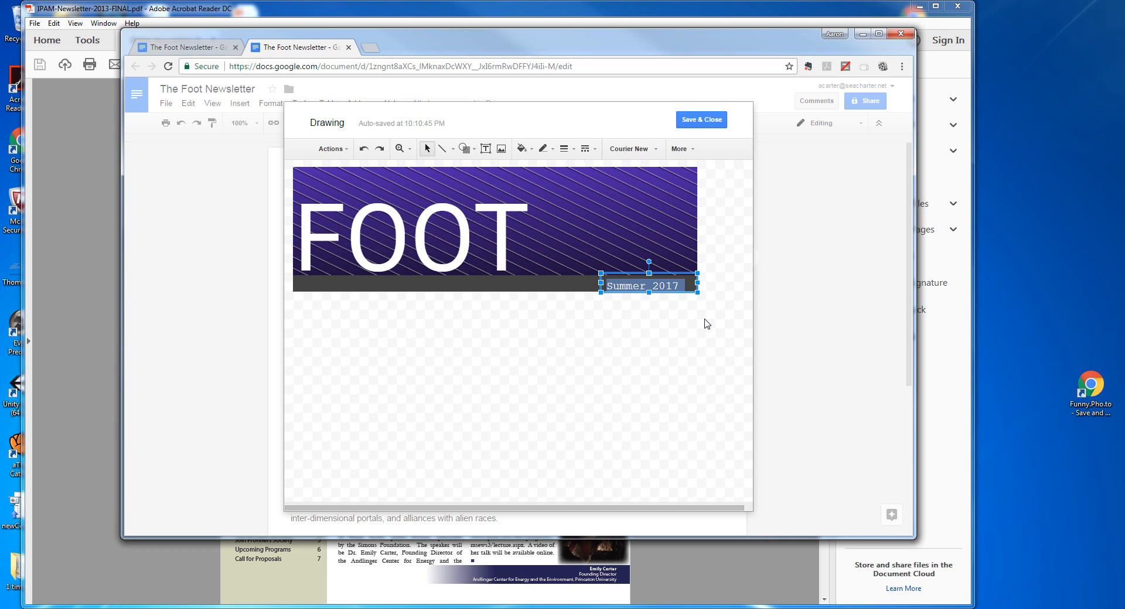
Set the Summer 2017 text's font size to 18.
{"action": "key", "text": "Home"}
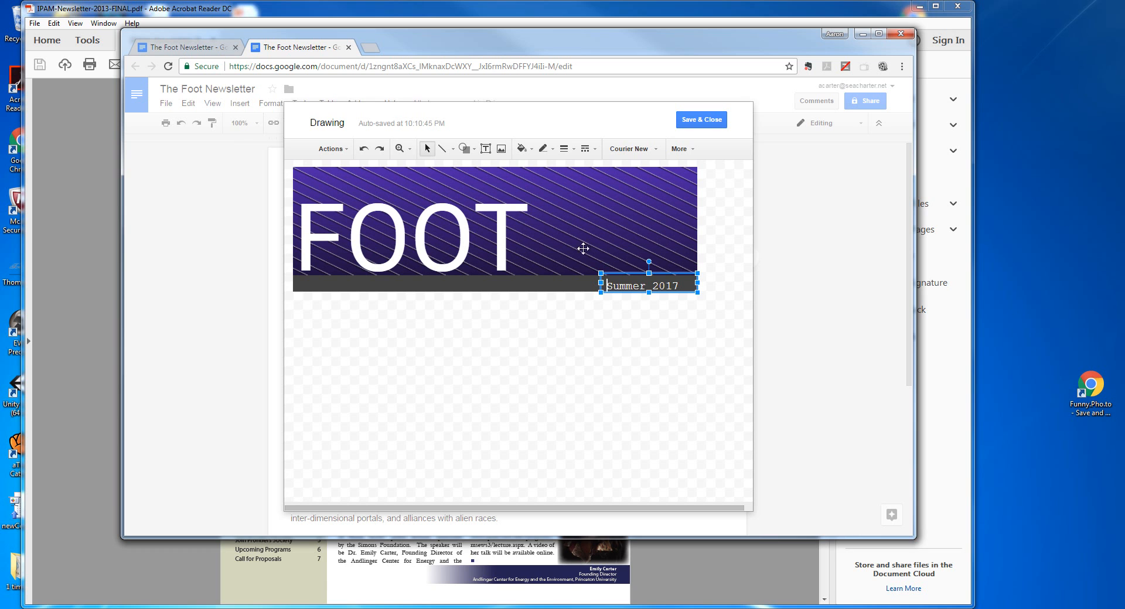
{"action": "left_click_drag", "start_coordinate": [608, 283], "coordinate": [690, 286]}
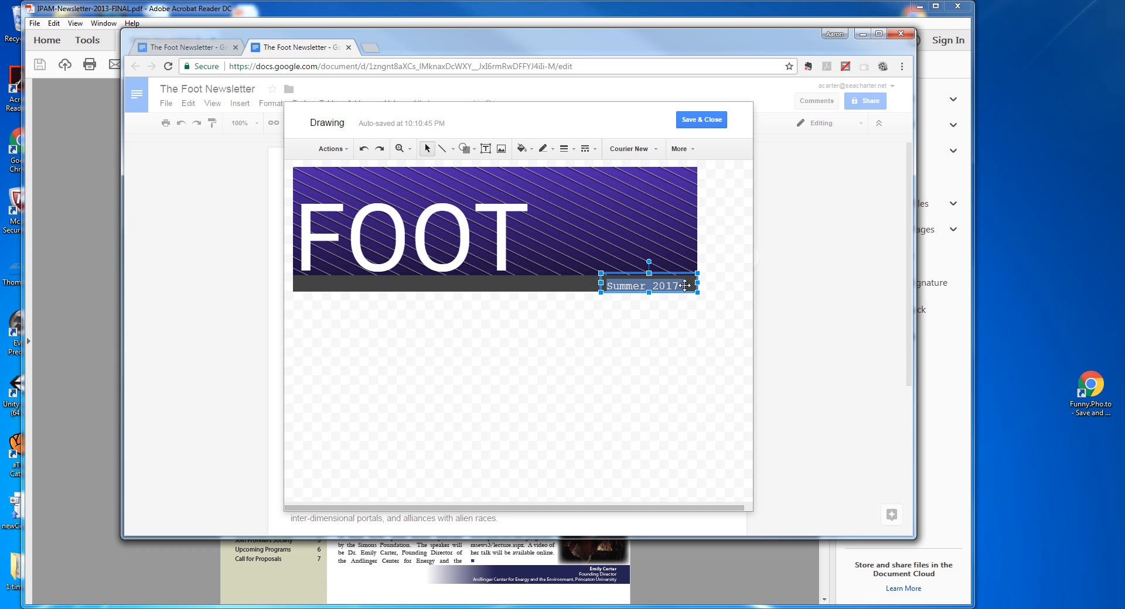
{"action": "left_click", "coordinate": [678, 152]}
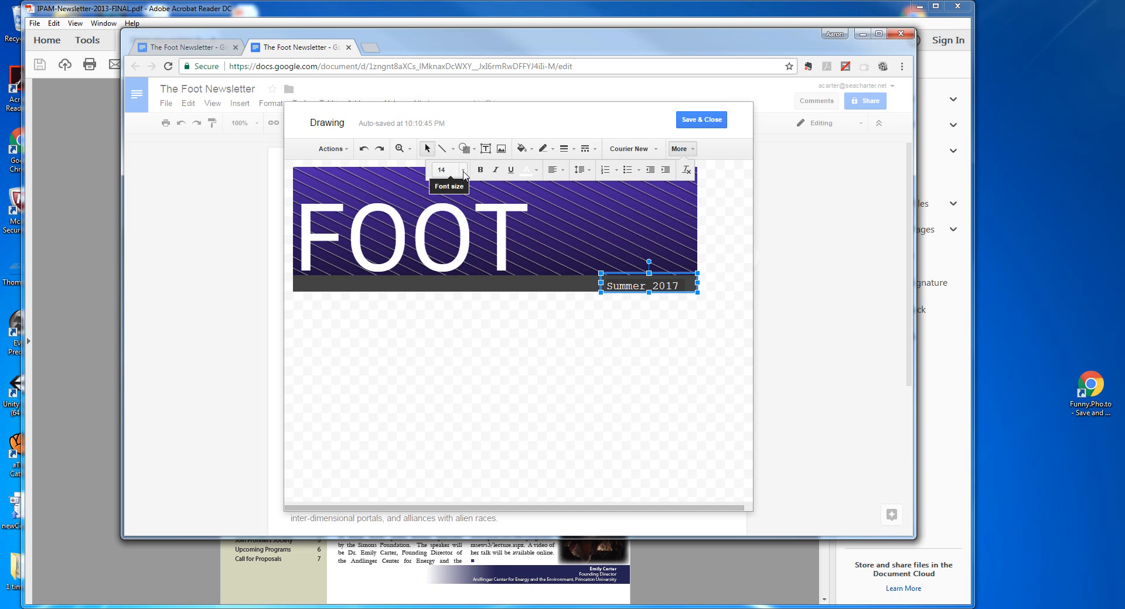
{"action": "left_click", "coordinate": [463, 170]}
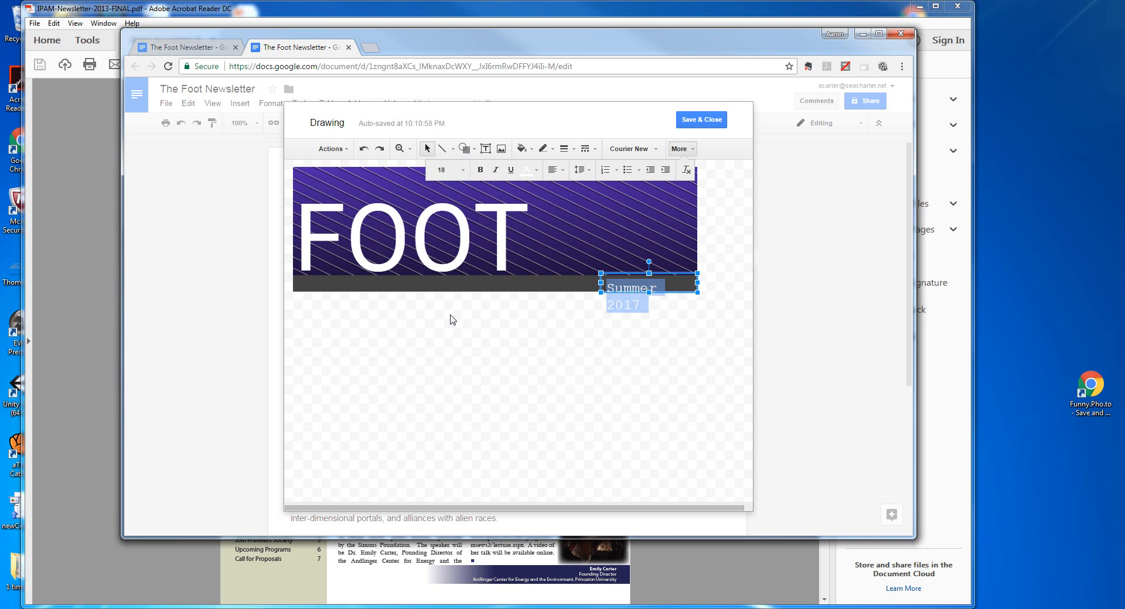
Widen the Summer 2017 text box to hold the text on one line and nudge it up and left within the grey bar.
{"action": "left_click_drag", "start_coordinate": [698, 282], "coordinate": [723, 285]}
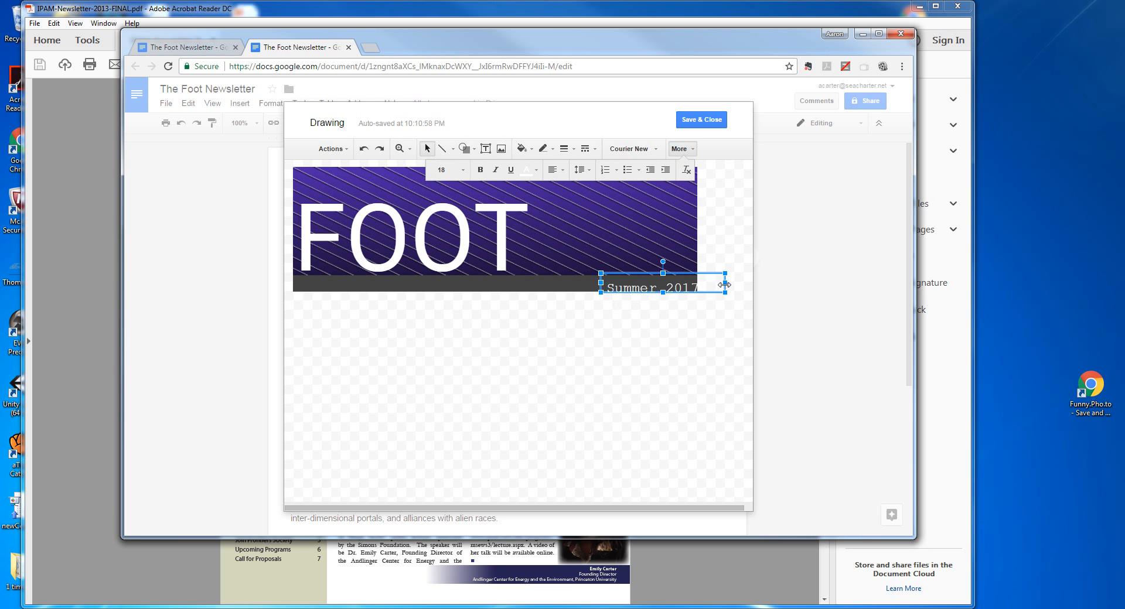
{"action": "key", "text": "Up"}
{"action": "key", "text": "Left"}
{"action": "key", "text": "Left"}
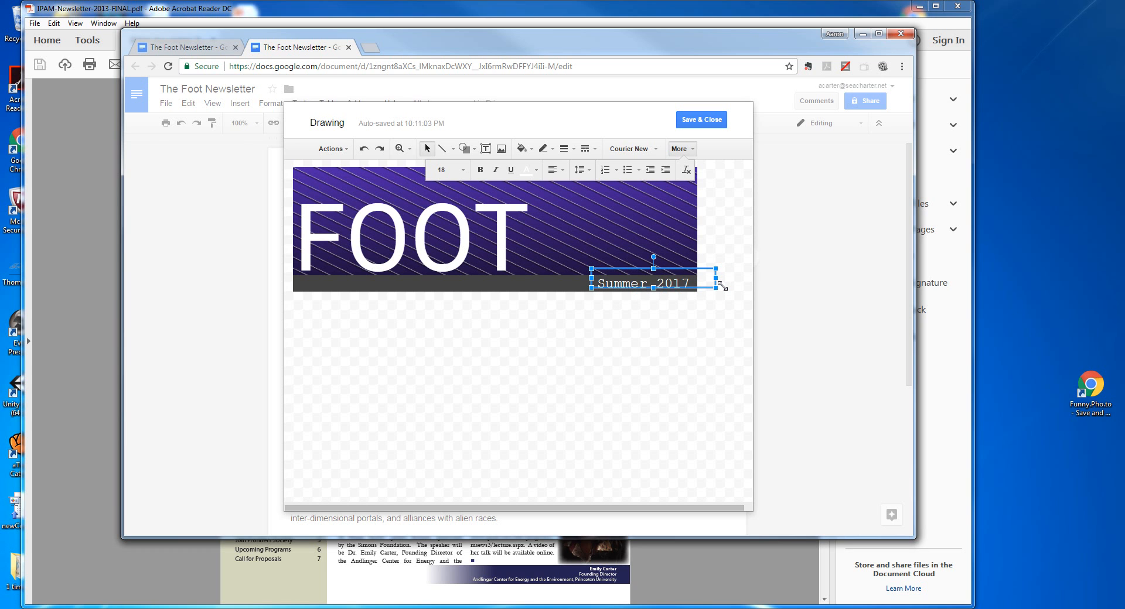
{"action": "key", "text": "Left"}
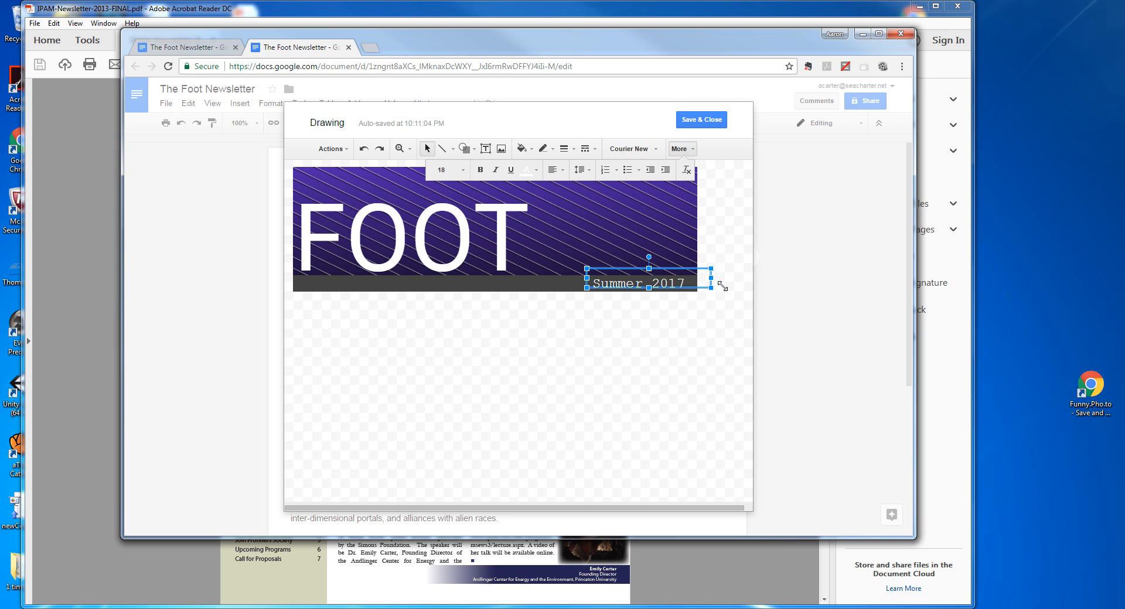
{"action": "key", "text": "Left"}
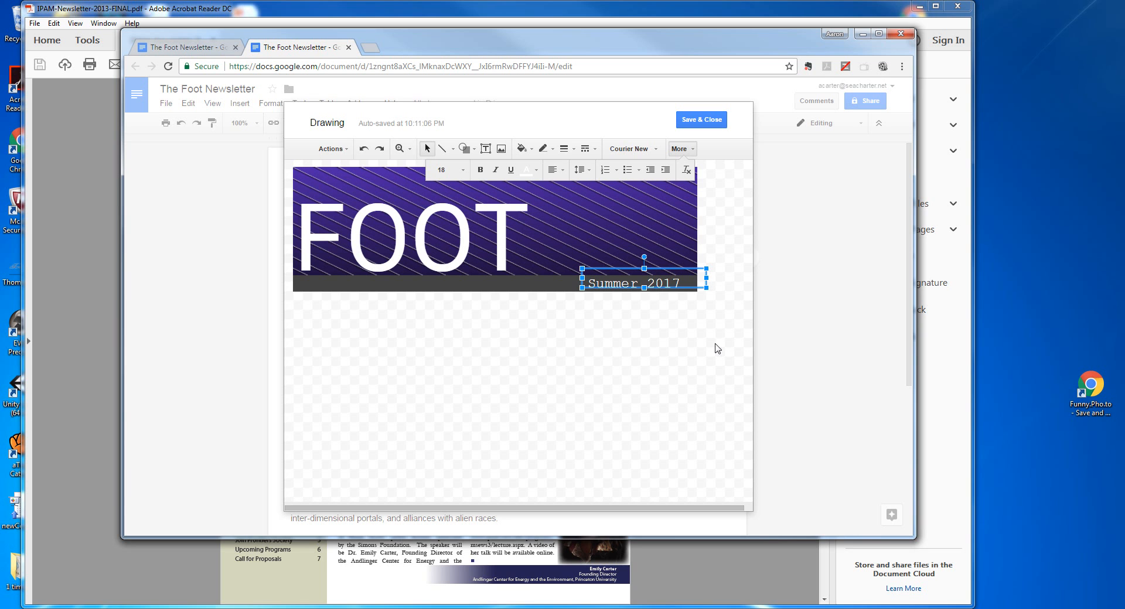
{"action": "left_click", "coordinate": [681, 371]}
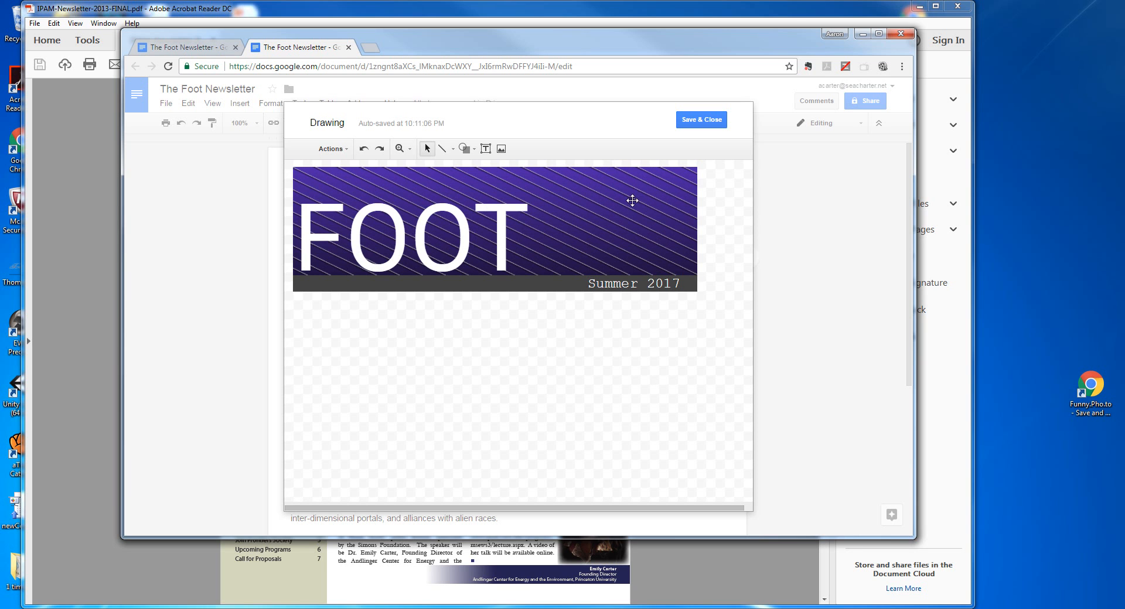
{"action": "left_click", "coordinate": [491, 150]}
{"action": "right_click", "coordinate": [537, 151]}
{"action": "left_click", "coordinate": [527, 152]}
{"action": "left_click_drag", "start_coordinate": [586, 181], "coordinate": [697, 204]}
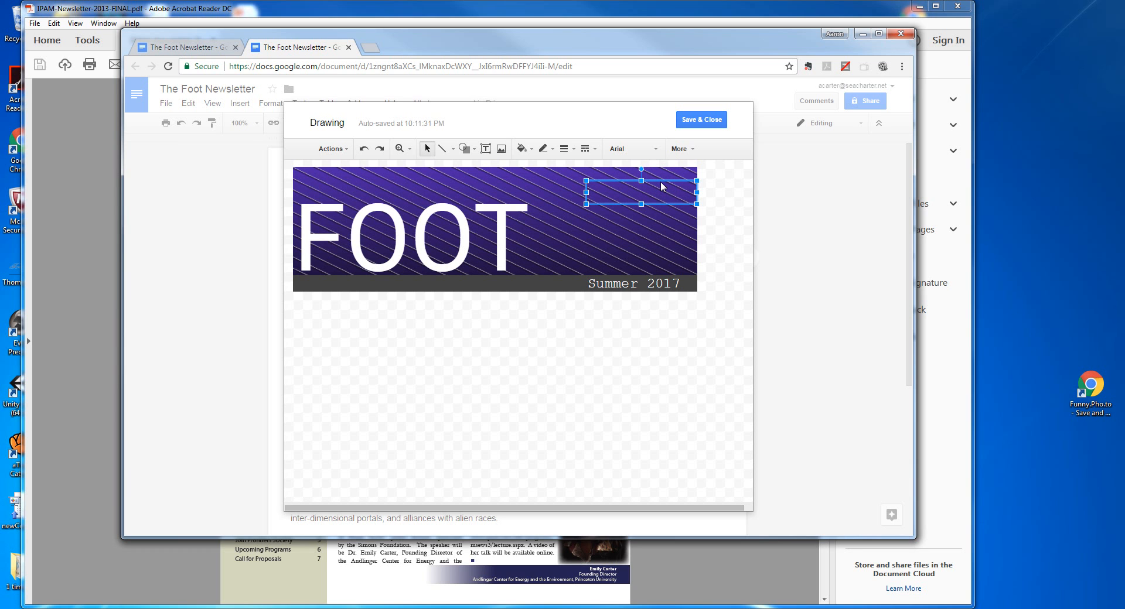
{"action": "key", "text": "Delete"}
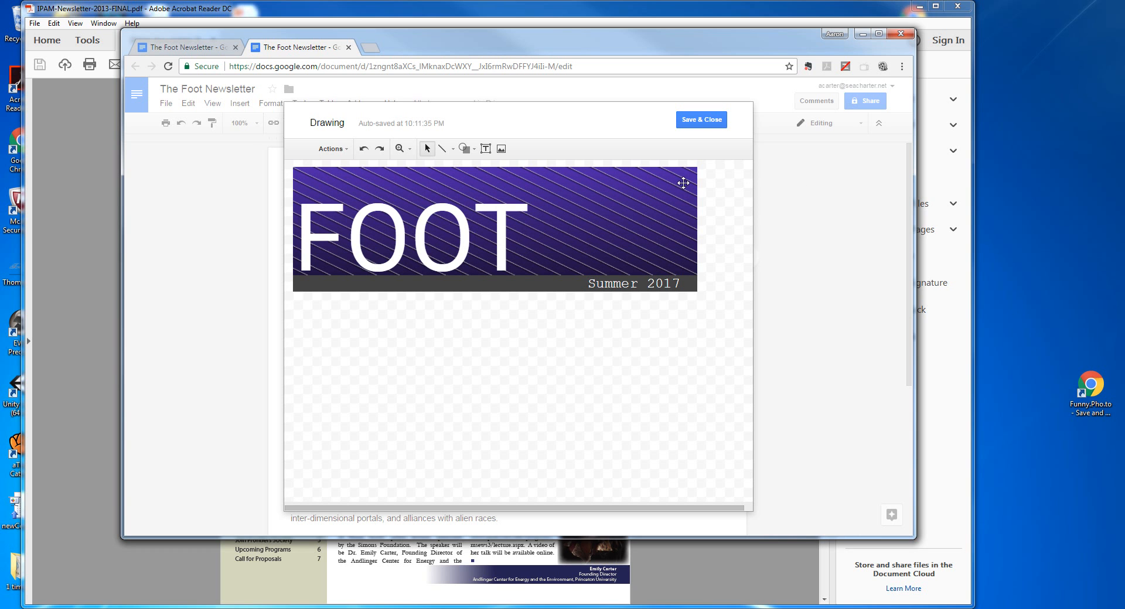
Try a text box reading "A very good newsletter" in the banner's upper-right area, and delete it.
{"action": "left_click", "coordinate": [485, 149]}
{"action": "left_click_drag", "start_coordinate": [571, 176], "coordinate": [692, 202]}
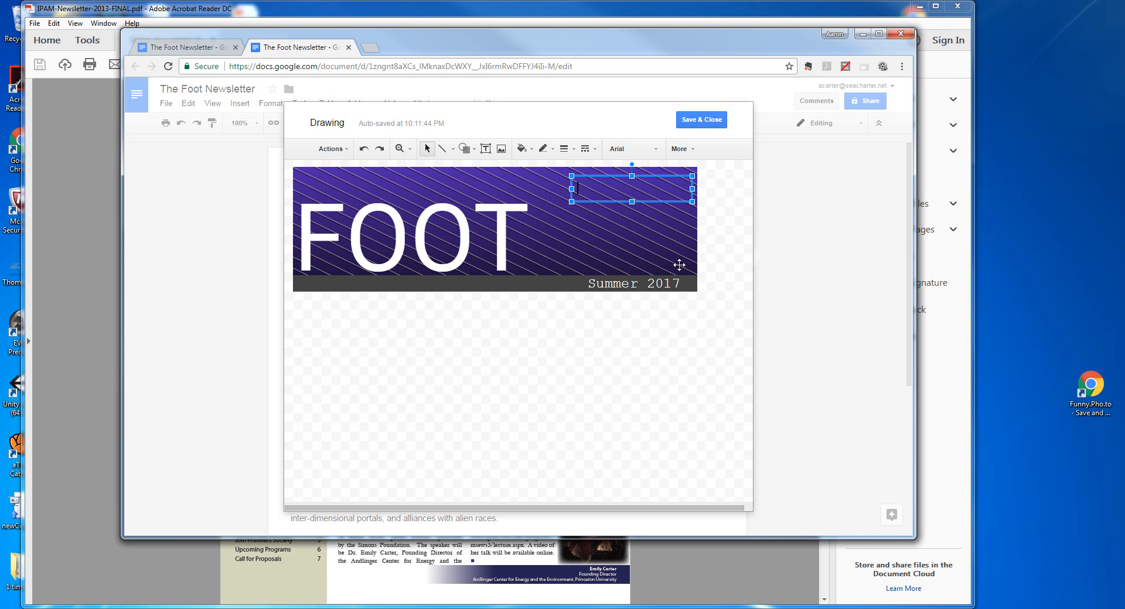
{"action": "type", "text": "A very good newsletter"}
{"action": "left_click", "coordinate": [585, 338]}
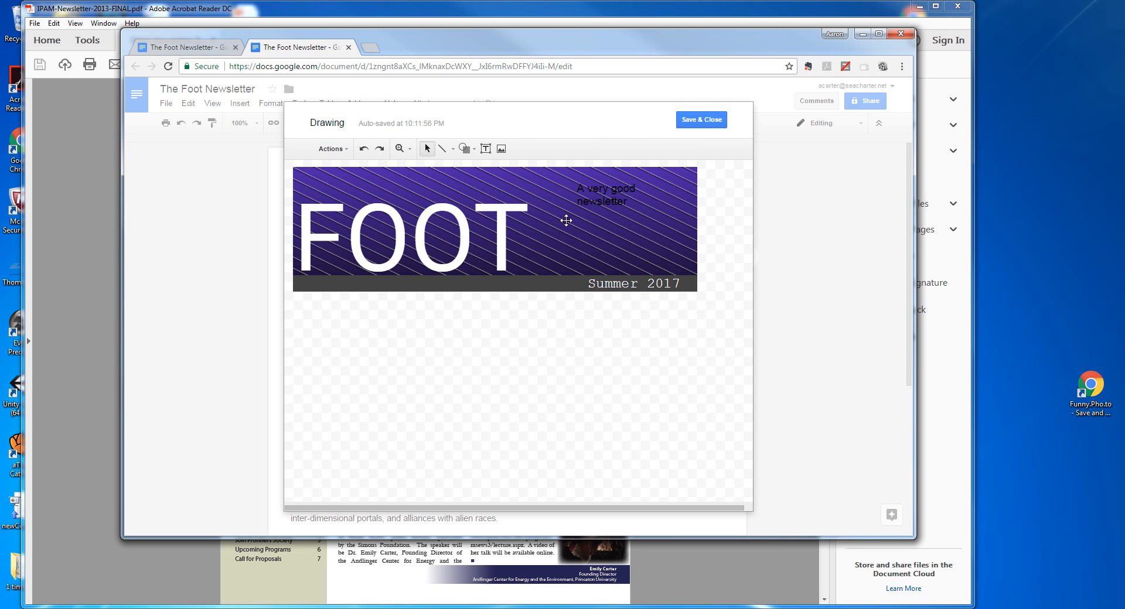
{"action": "left_click", "coordinate": [582, 189]}
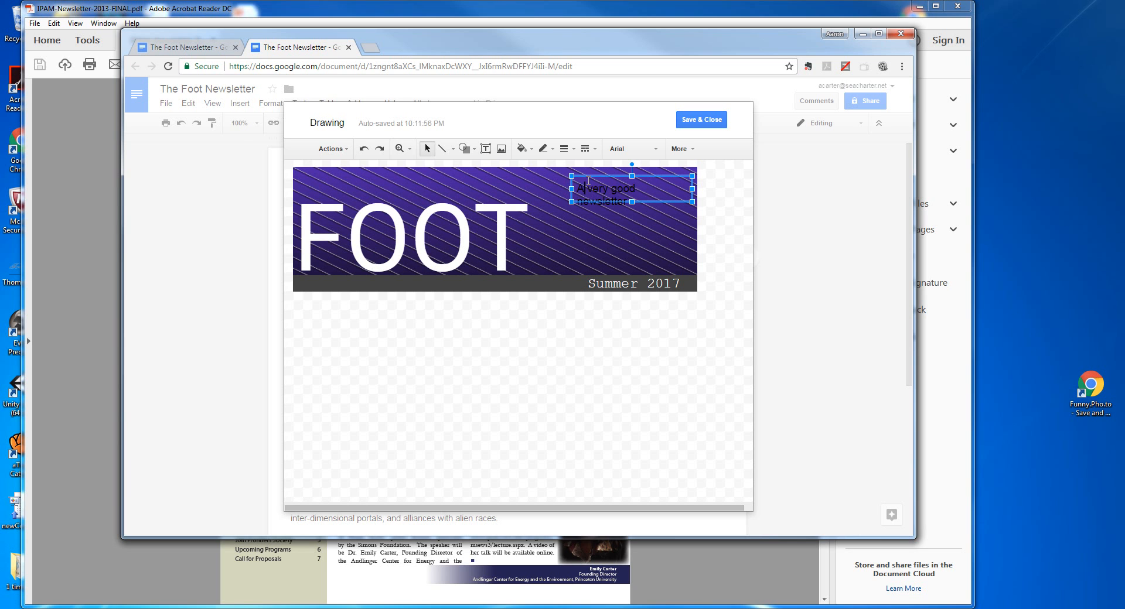
{"action": "key", "text": "Delete"}
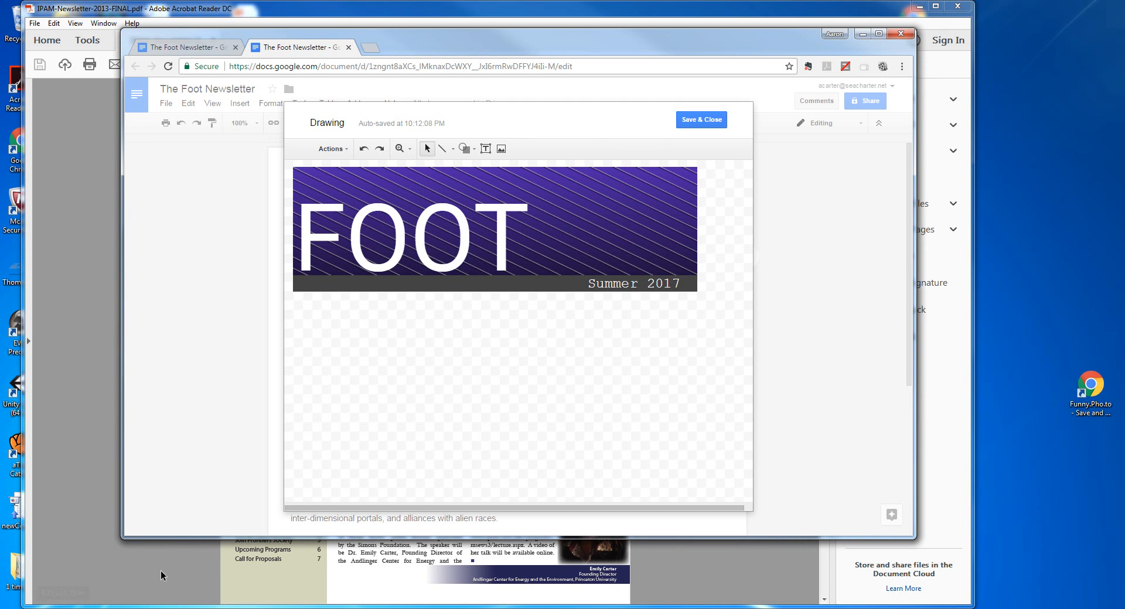
Draw a wide, short rectangle in the banner's upper-right area, ending at the banner's right edge.
{"action": "left_click", "coordinate": [464, 150]}
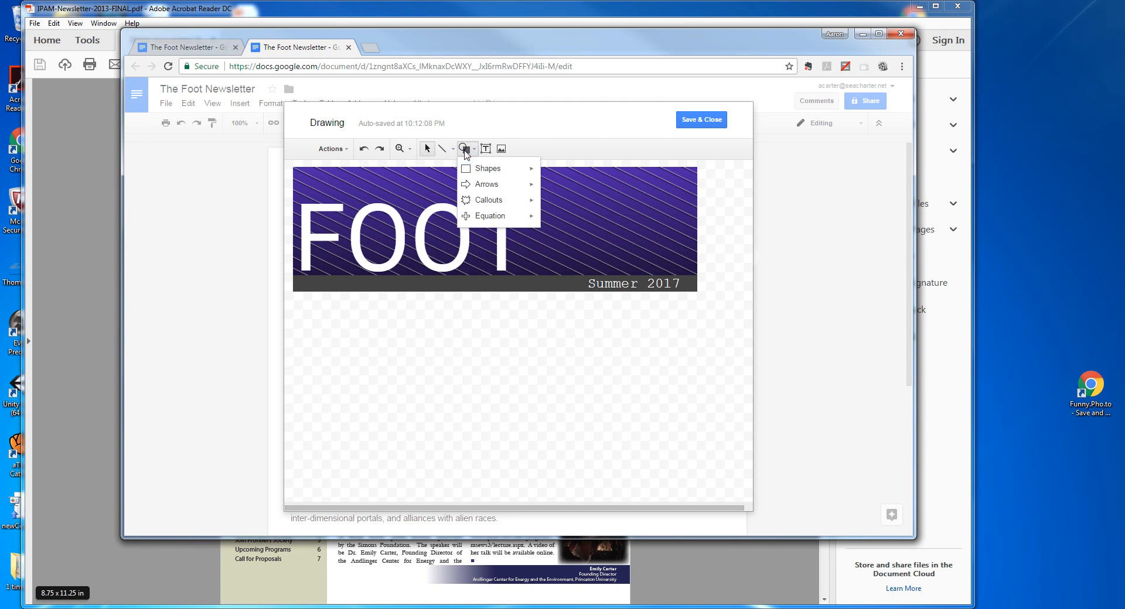
{"action": "mouse_move", "coordinate": [474, 168]}
{"action": "left_click", "coordinate": [551, 174]}
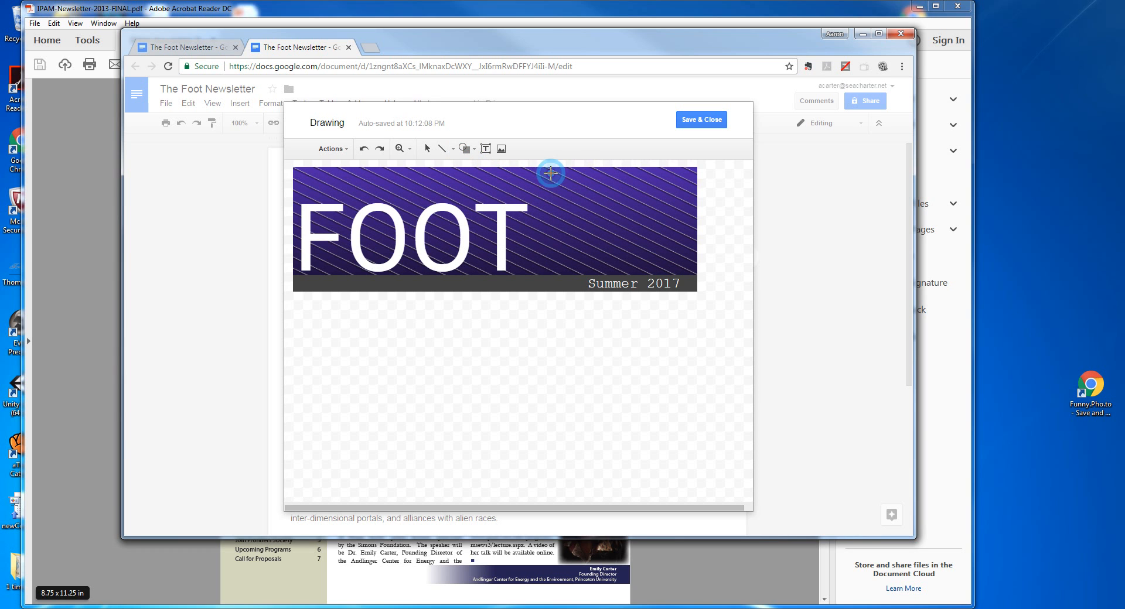
{"action": "left_click_drag", "start_coordinate": [566, 178], "coordinate": [698, 202]}
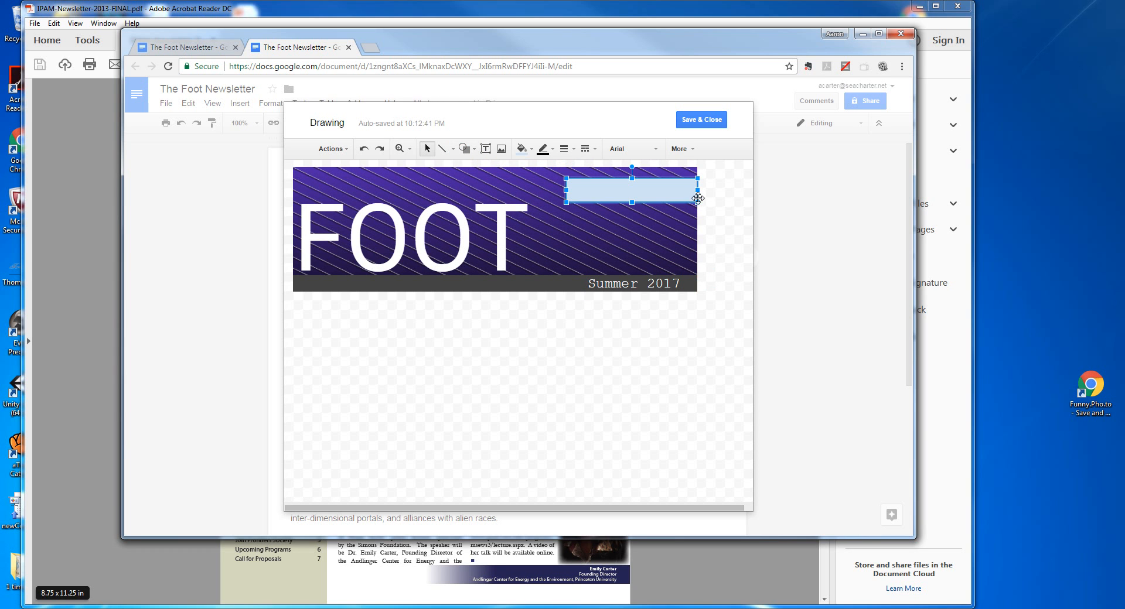
Fill the new rectangle with solid dark purple and make its outline transparent.
{"action": "left_click", "coordinate": [524, 149]}
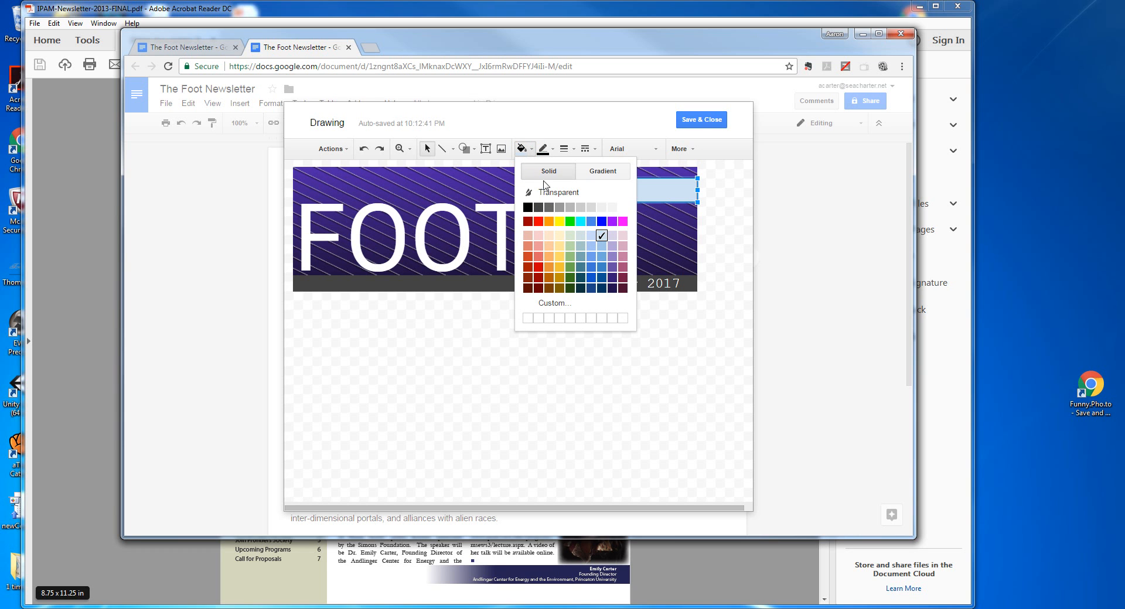
{"action": "left_click", "coordinate": [612, 278]}
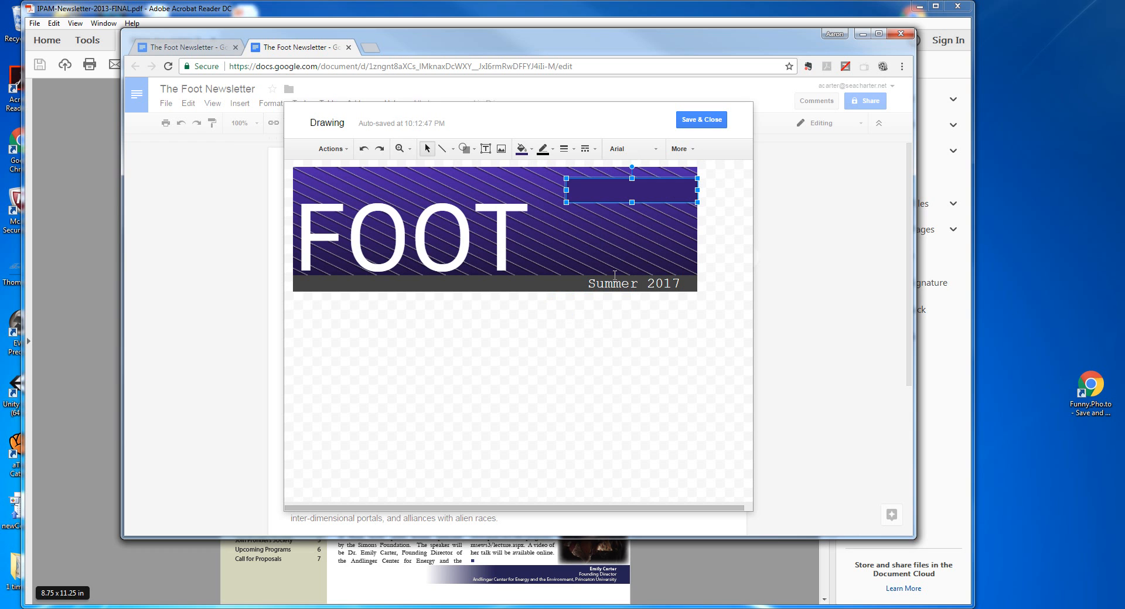
{"action": "left_click", "coordinate": [544, 149]}
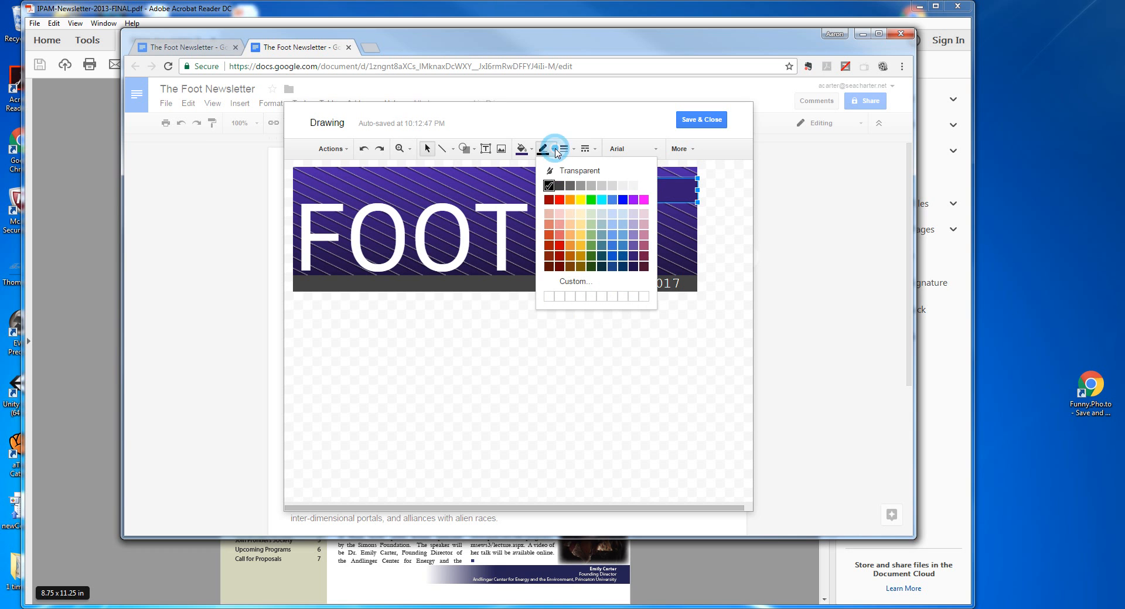
{"action": "left_click", "coordinate": [560, 171]}
{"action": "left_click", "coordinate": [549, 323]}
Enter "The quarterly newsletter of the world's most evil organization" as the text inside the dark purple rectangle.
{"action": "left_click", "coordinate": [613, 184]}
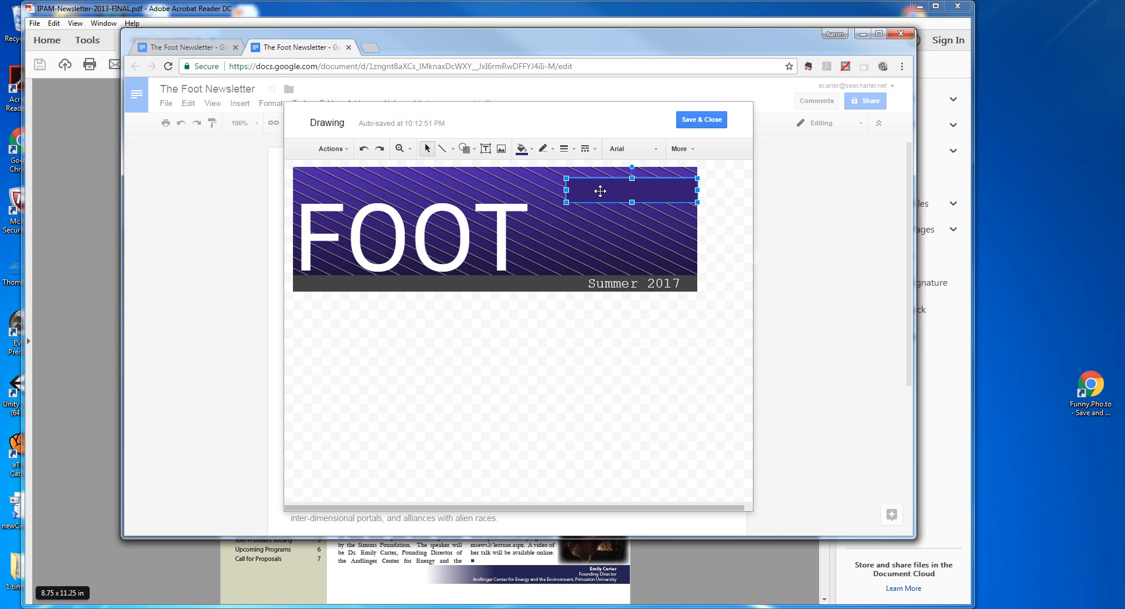
{"action": "type", "text": "The Quarterly newsletter of the world's mos"}
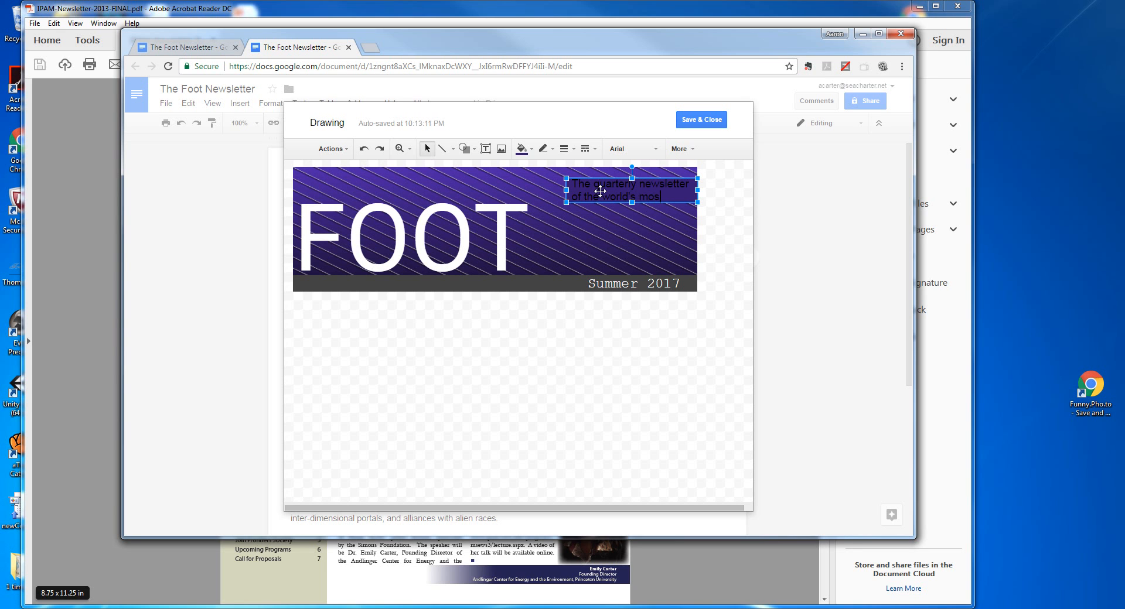
{"action": "type", "text": "t evil origin"}
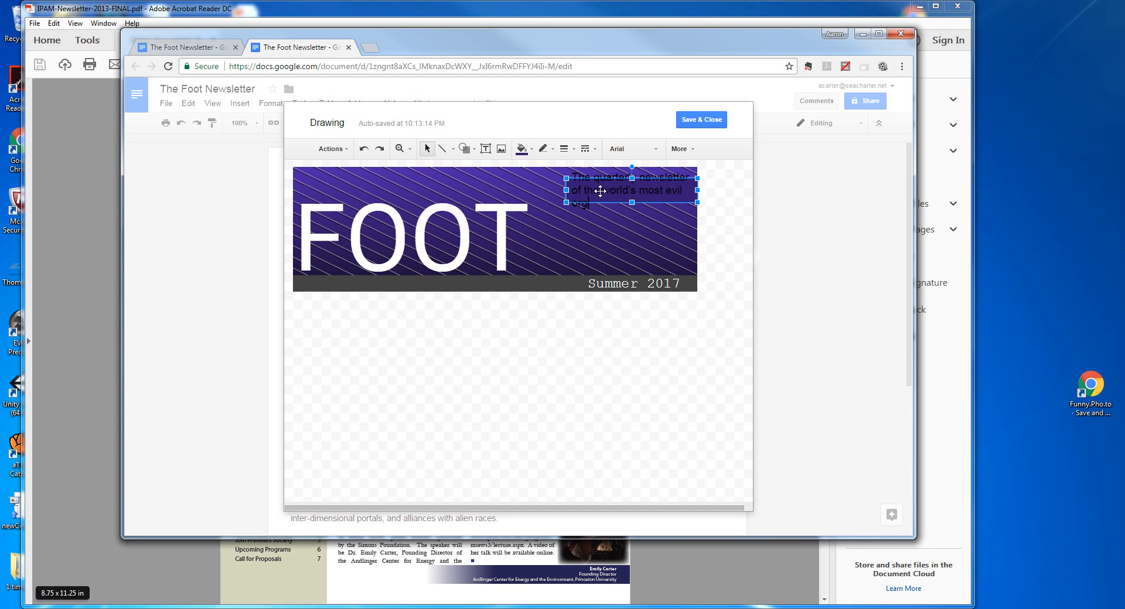
{"action": "type", "text": "nizat"}
{"action": "left_click", "coordinate": [606, 191]}
Extend the dark purple rectangle downward to fit the three lines of tagline text.
{"action": "mouse_move", "coordinate": [628, 203]}
{"action": "left_mouse_down"}
{"action": "mouse_move", "coordinate": [577, 189]}
{"action": "mouse_move", "coordinate": [570, 172]}
{"action": "left_mouse_up"}
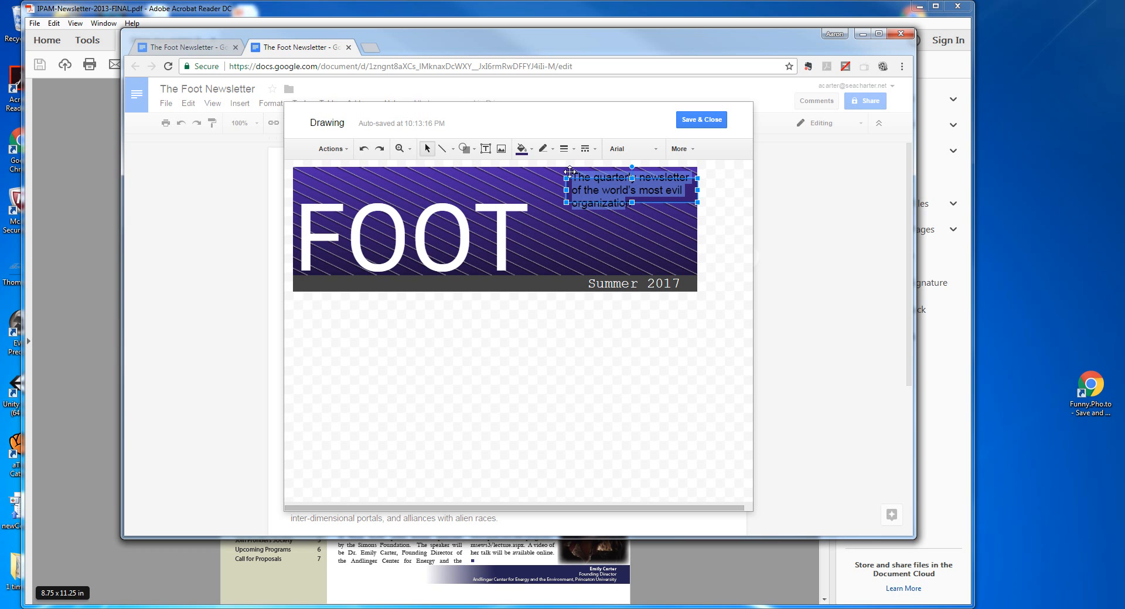
{"action": "left_click", "coordinate": [628, 204]}
{"action": "left_click", "coordinate": [628, 203]}
{"action": "left_click", "coordinate": [631, 204]}
{"action": "left_click_drag", "start_coordinate": [631, 203], "coordinate": [566, 186]}
{"action": "left_click", "coordinate": [631, 203]}
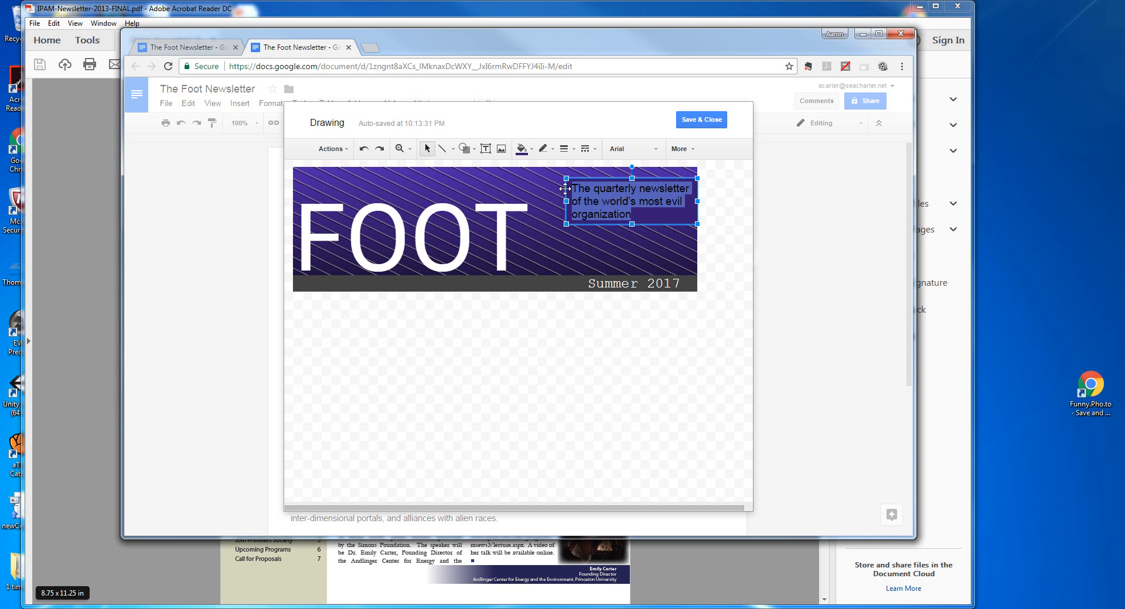
Set the tagline's font size, trying 12 and settling on 10, and shorten the rectangle to fit the two lines of text.
{"action": "left_click", "coordinate": [683, 149]}
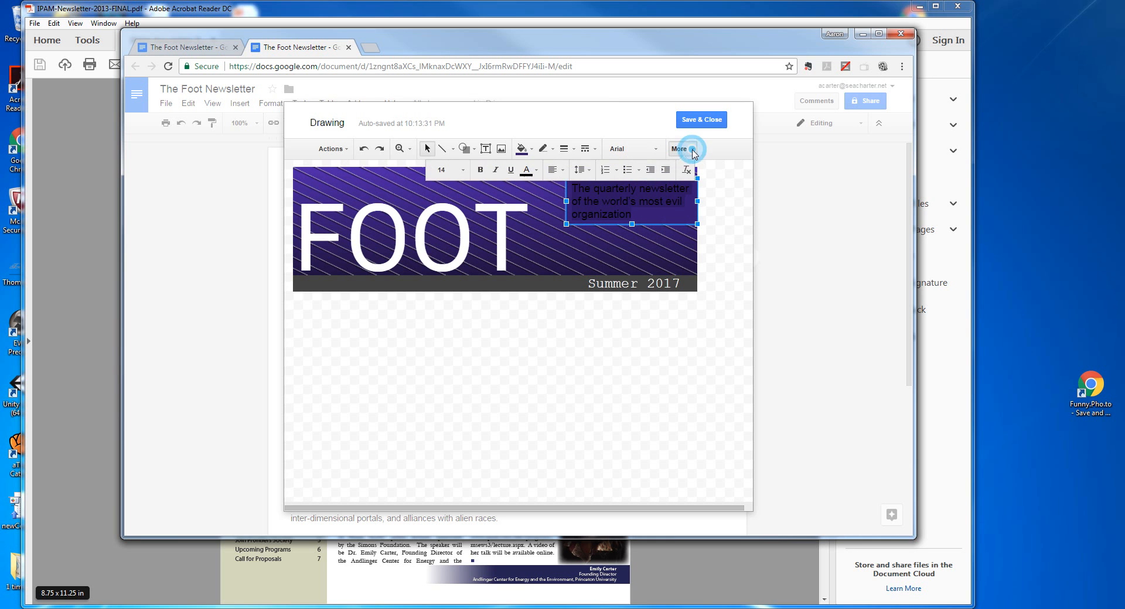
{"action": "left_click", "coordinate": [463, 171]}
{"action": "left_click", "coordinate": [451, 251]}
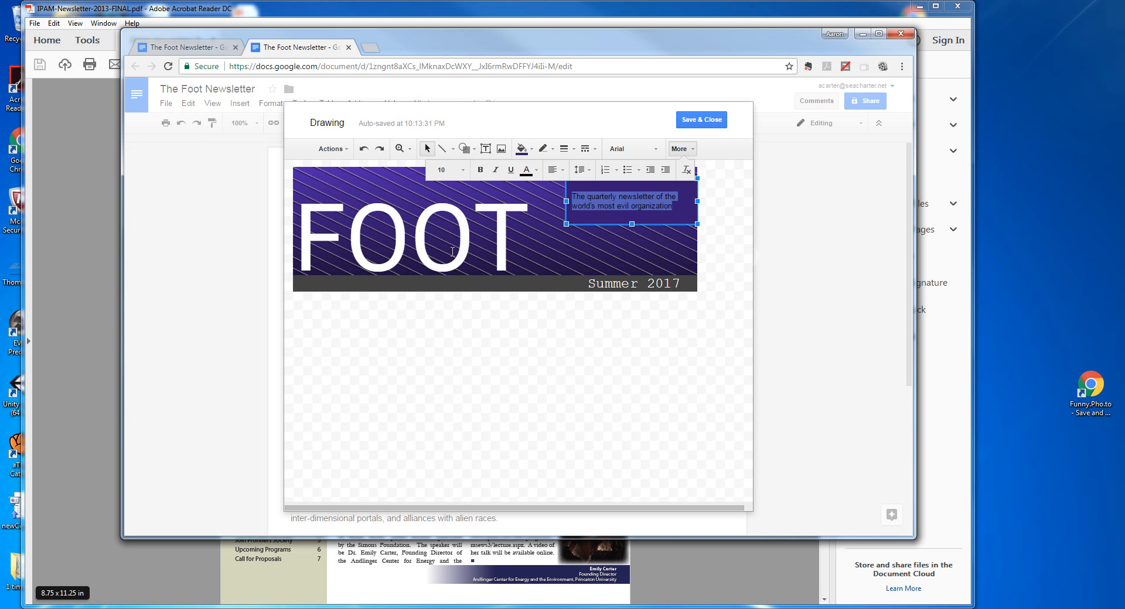
{"action": "left_click", "coordinate": [463, 170]}
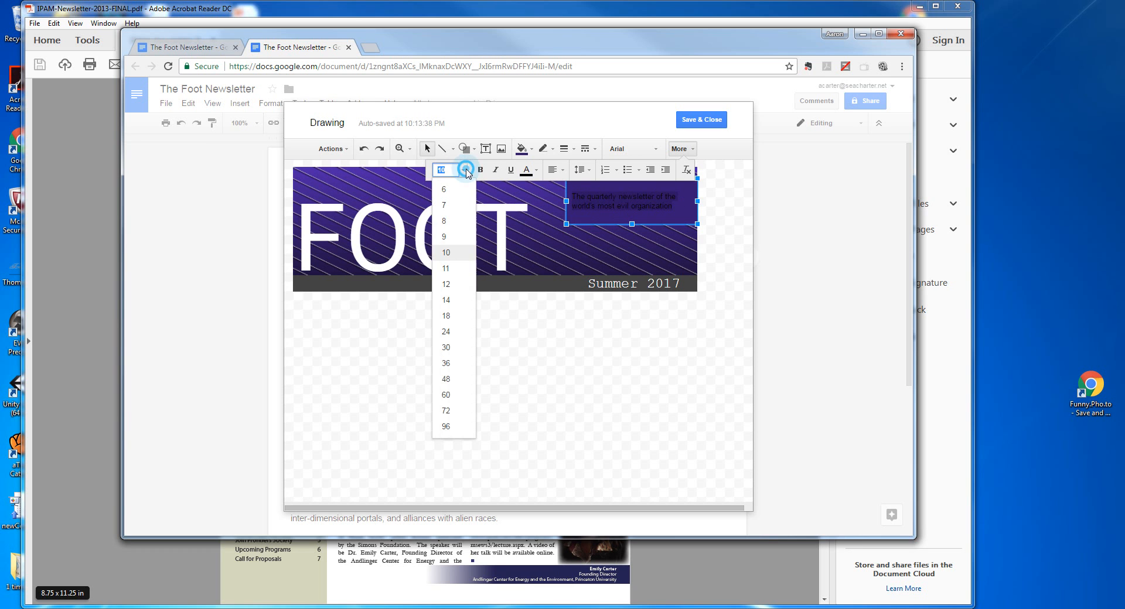
{"action": "left_click", "coordinate": [447, 285]}
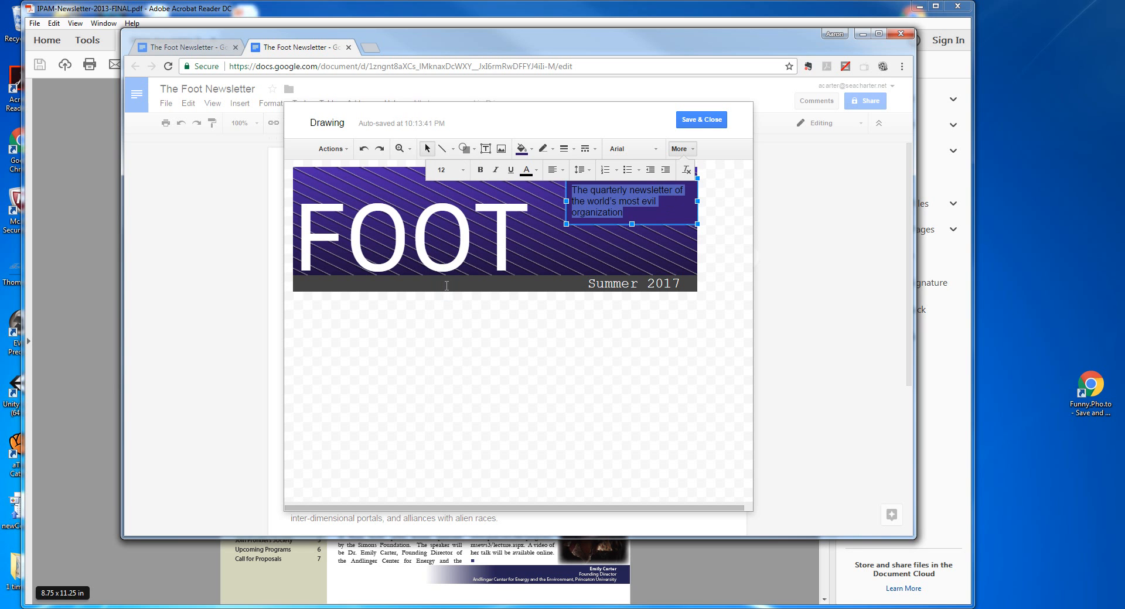
{"action": "left_click", "coordinate": [454, 170]}
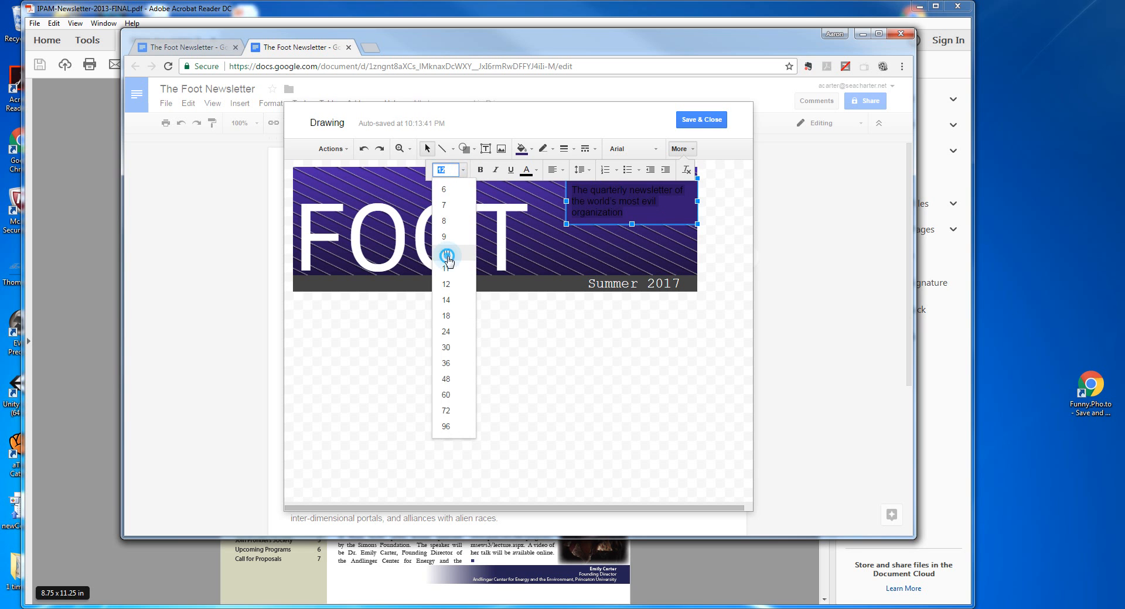
{"action": "left_click", "coordinate": [451, 252]}
{"action": "left_click", "coordinate": [639, 258]}
{"action": "left_click", "coordinate": [629, 206]}
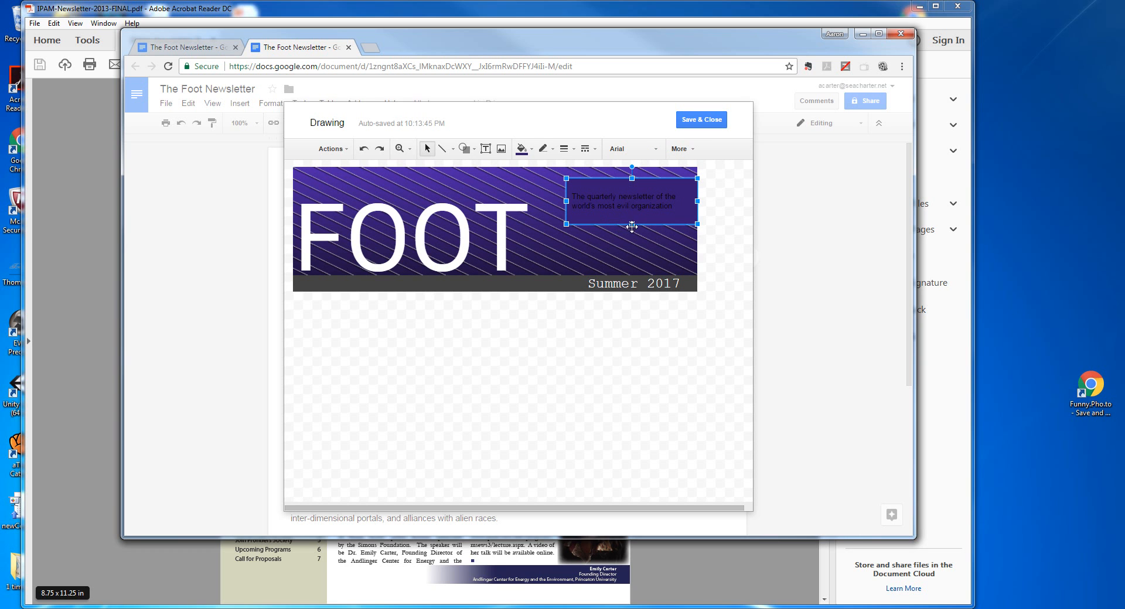
{"action": "left_click_drag", "start_coordinate": [632, 223], "coordinate": [633, 206]}
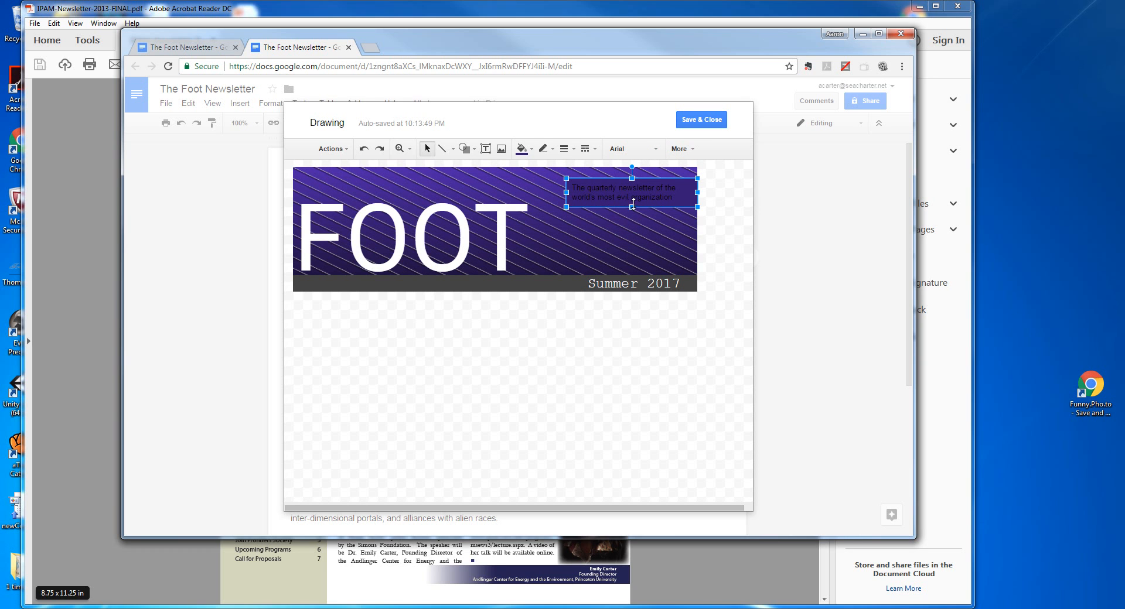
Set the text colour of the tagline in the dark purple rectangle to white.
{"action": "left_click", "coordinate": [587, 190]}
{"action": "left_click_drag", "start_coordinate": [572, 187], "coordinate": [673, 198]}
{"action": "left_click", "coordinate": [679, 149]}
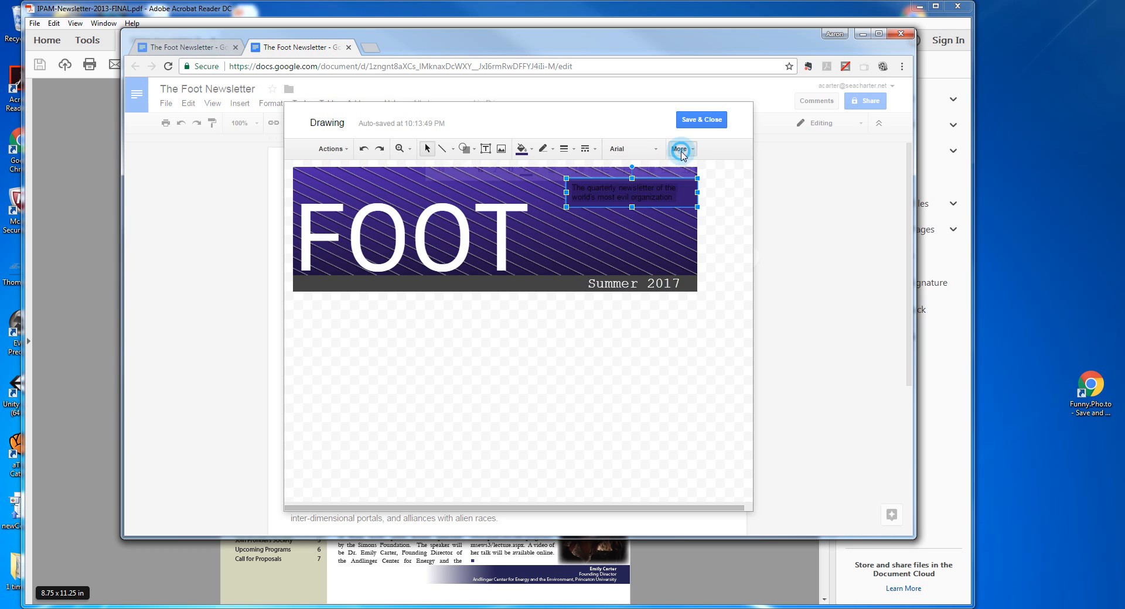
{"action": "left_click", "coordinate": [536, 171]}
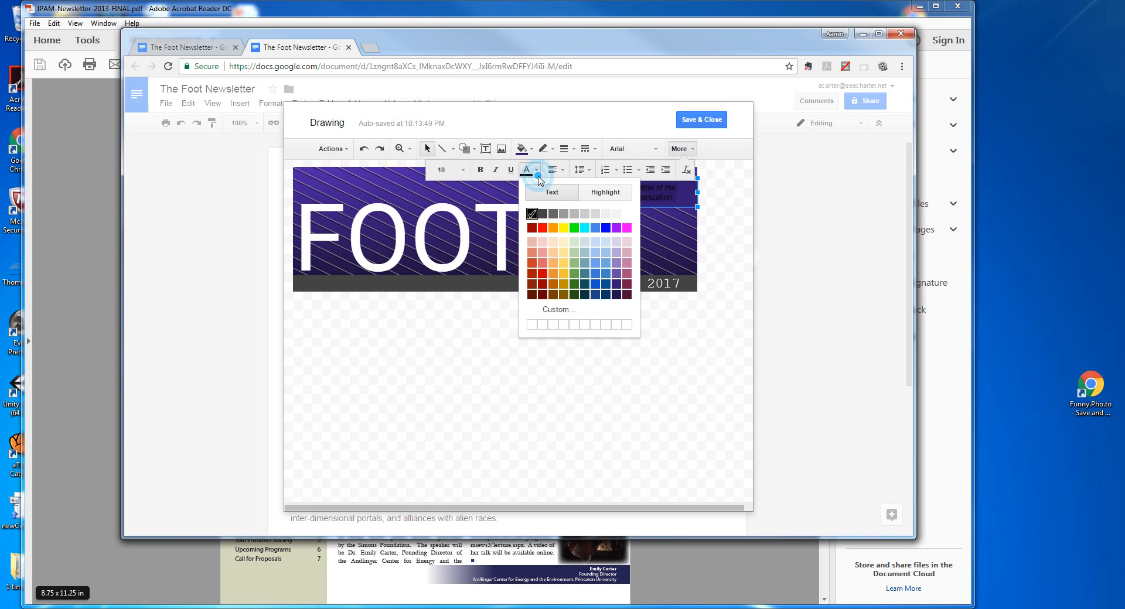
{"action": "left_click", "coordinate": [628, 212]}
{"action": "left_click", "coordinate": [608, 329]}
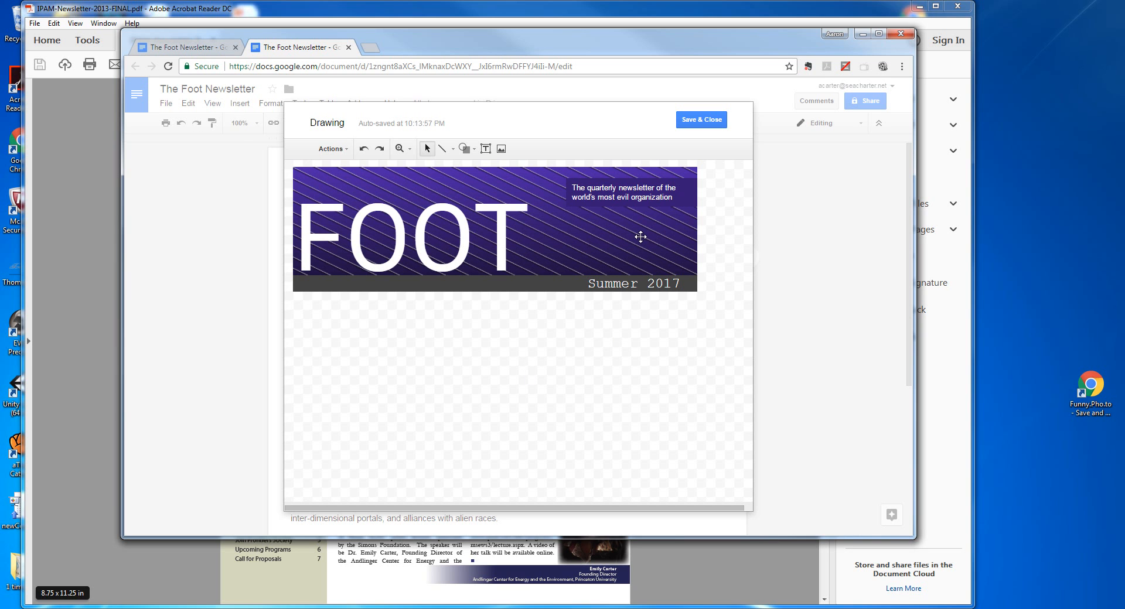
Check the masthead against the IPAM newsletter PDF in Adobe Acrobat Reader, and save and close the drawing in Google Docs.
{"action": "left_click", "coordinate": [84, 104]}
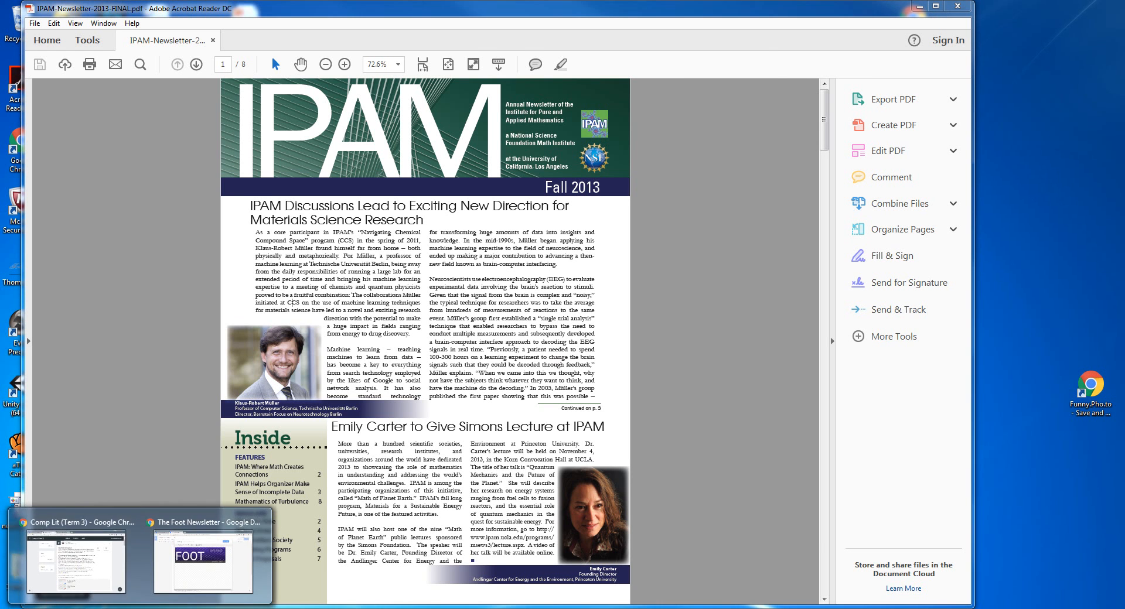
{"action": "left_click", "coordinate": [195, 577]}
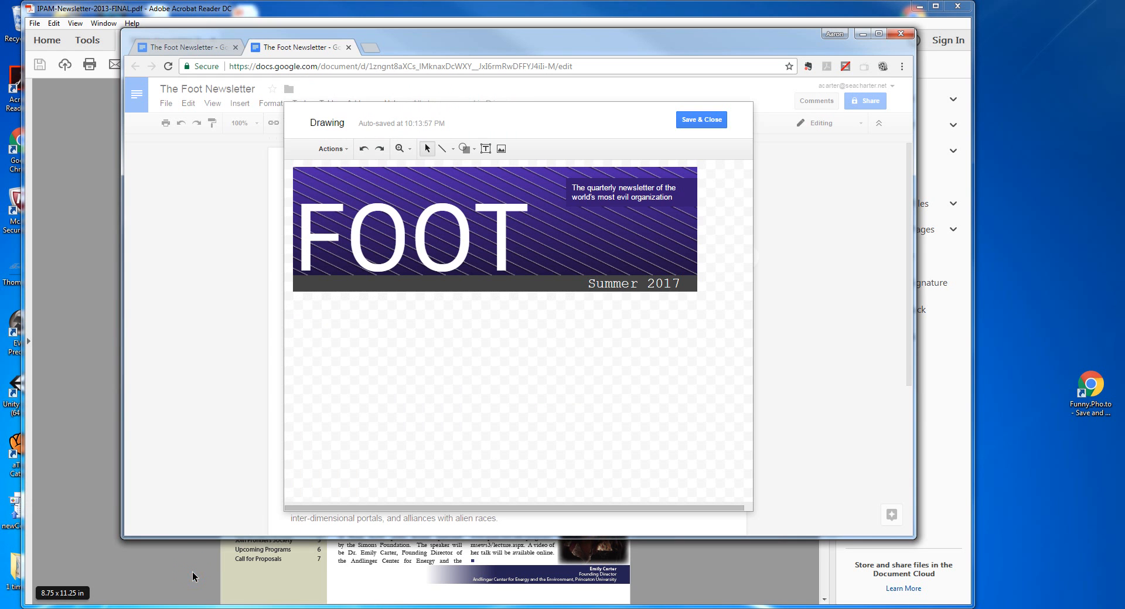
{"action": "left_click", "coordinate": [702, 119]}
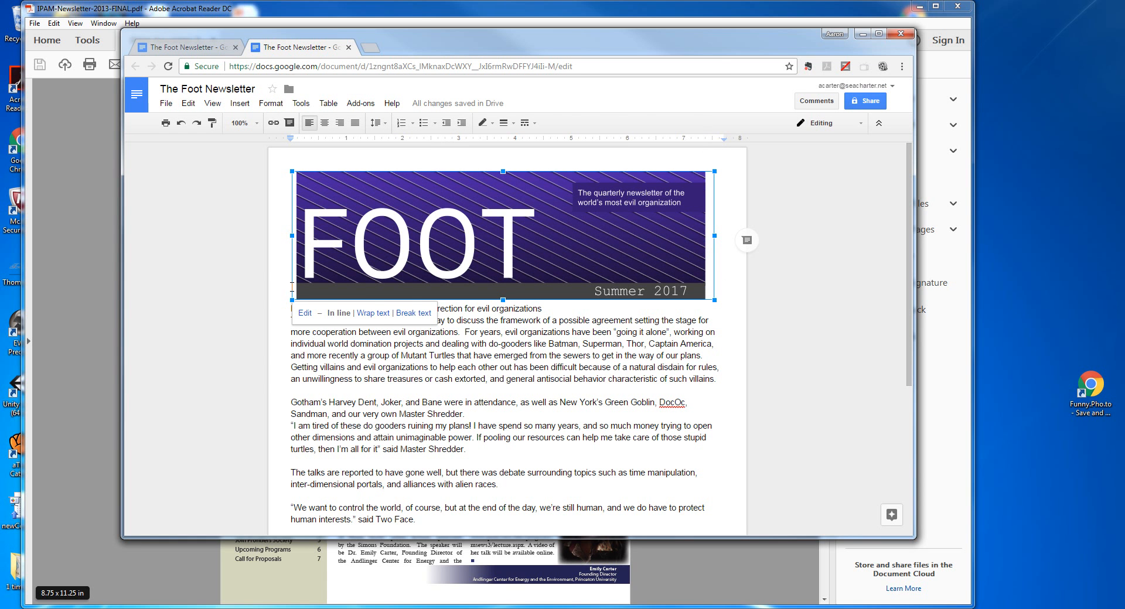
{"action": "left_click", "coordinate": [516, 408]}
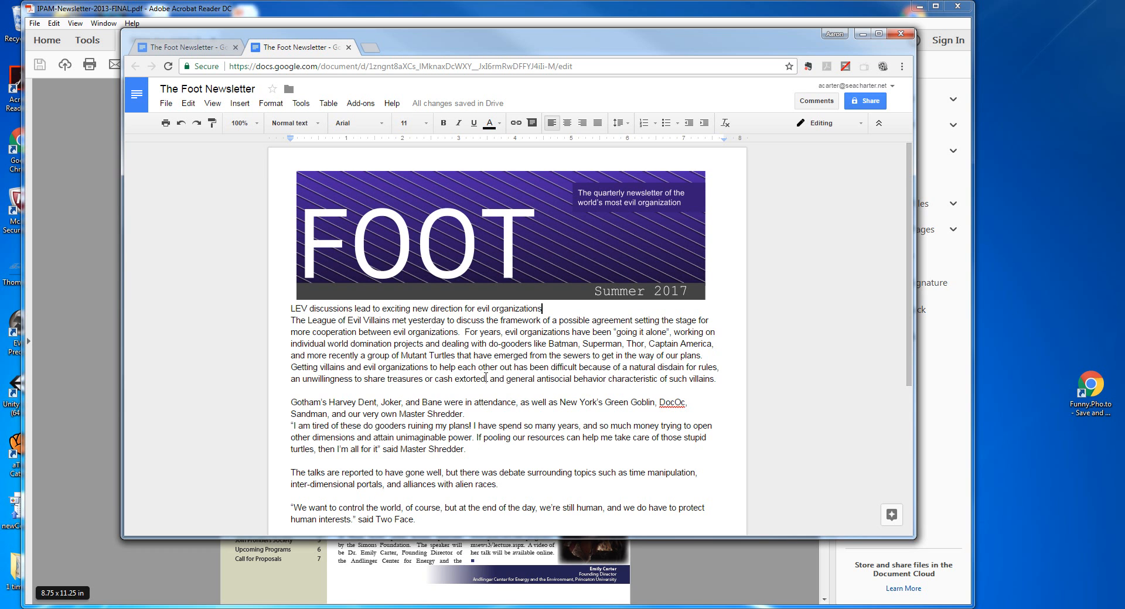
Try laying out the LEV headline and its article, through "Talks continue on Monday.", together in two columns.
{"action": "scroll", "coordinate": [485, 378], "scroll_direction": "down", "scroll_amount": 1}
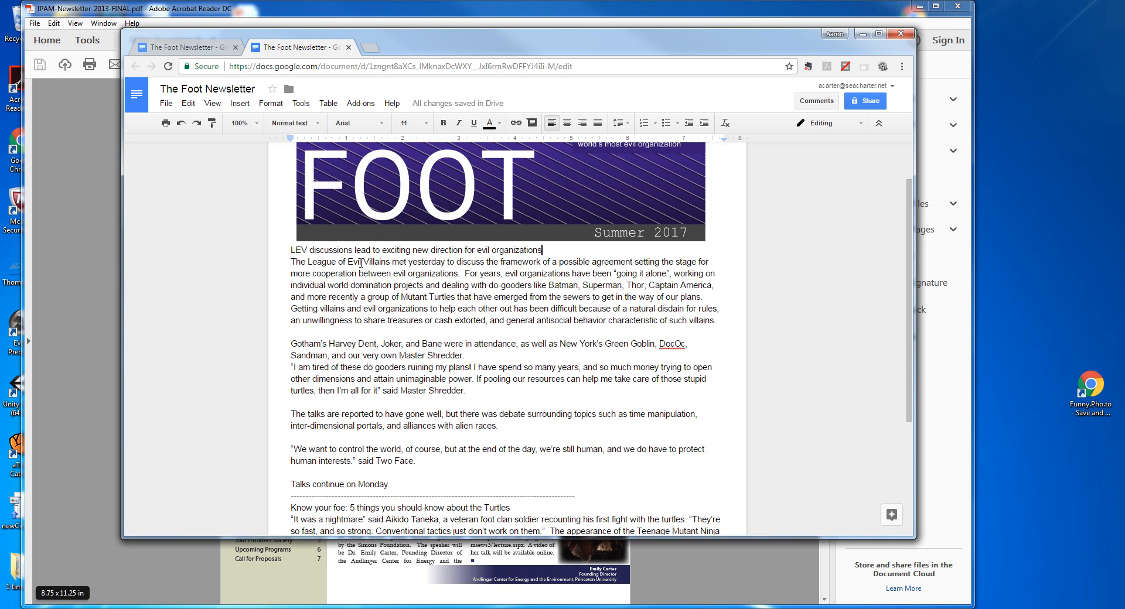
{"action": "left_click_drag", "start_coordinate": [294, 252], "coordinate": [434, 486]}
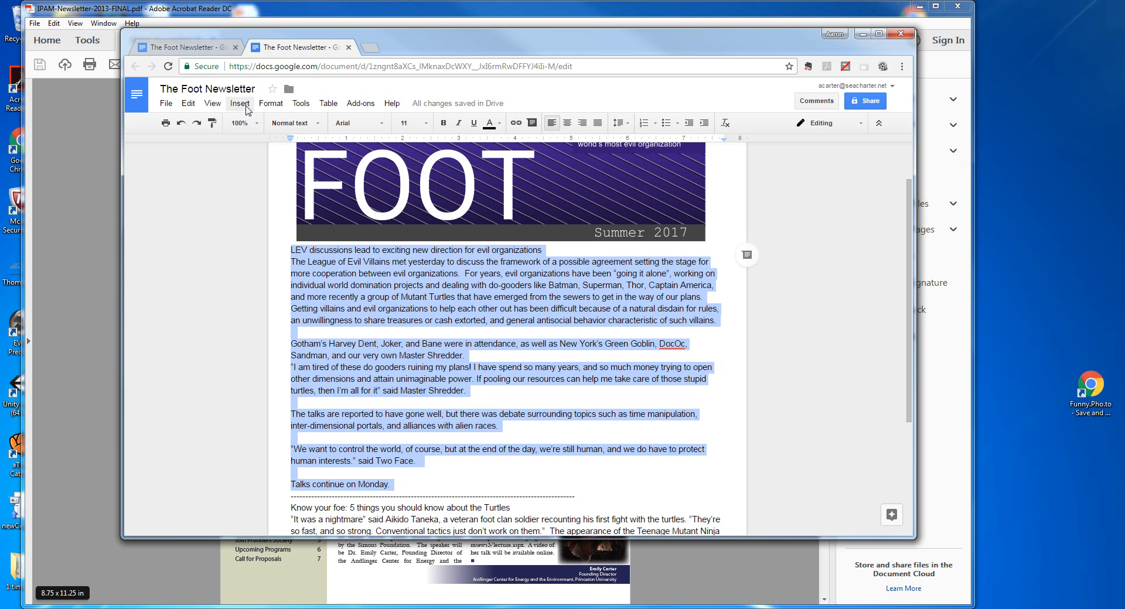
{"action": "left_click", "coordinate": [272, 105]}
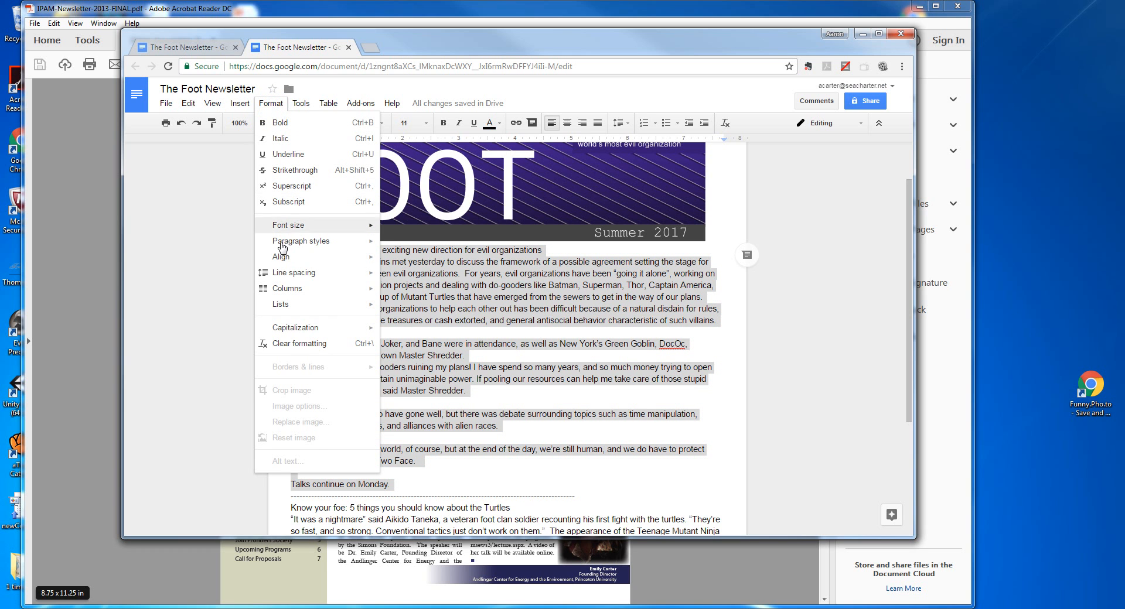
{"action": "mouse_move", "coordinate": [290, 289]}
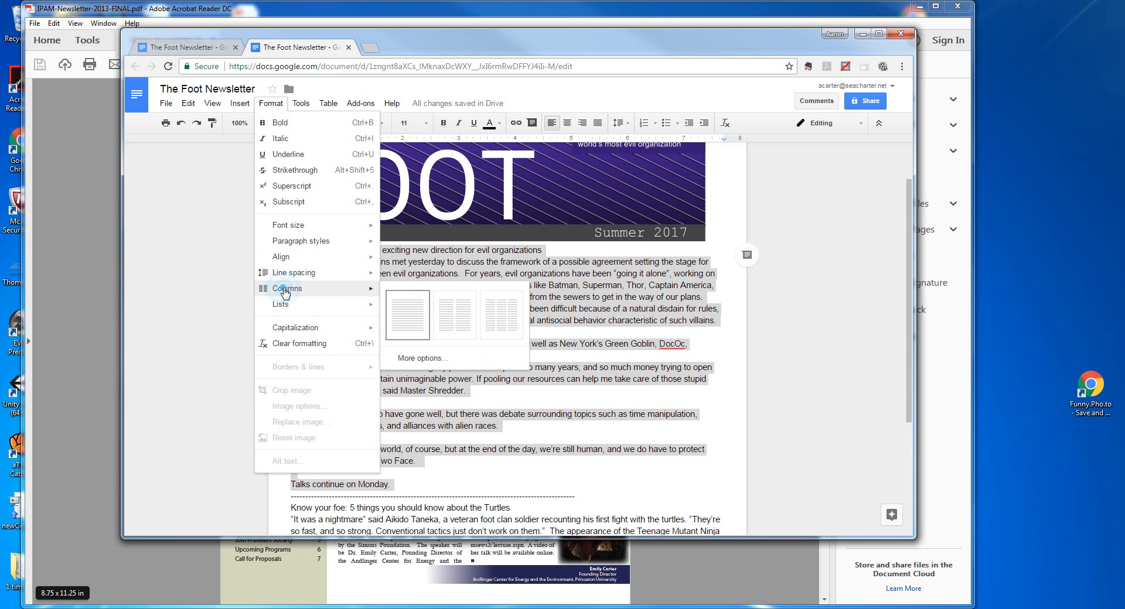
{"action": "left_click", "coordinate": [453, 331]}
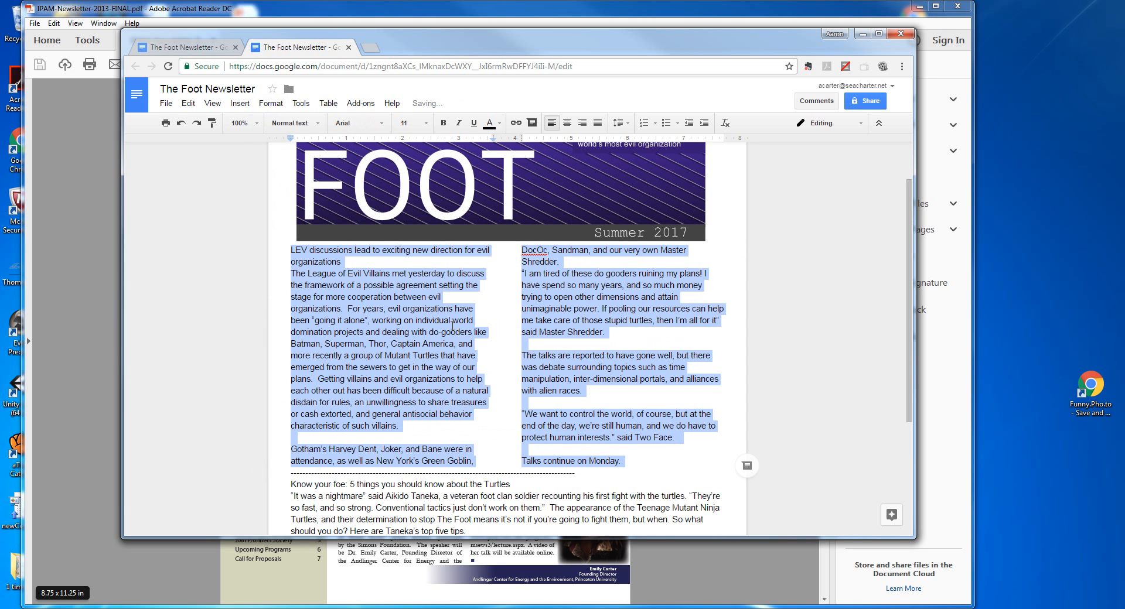
{"action": "left_click", "coordinate": [465, 264]}
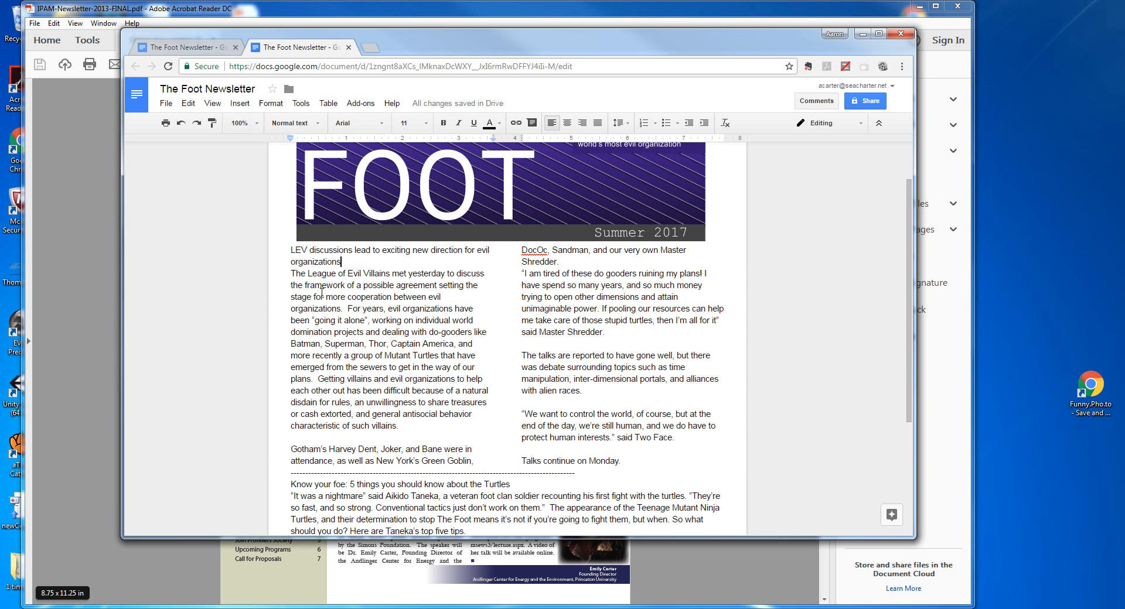
Check the headline layout in the IPAM newsletter PDF and undo the two-column formatting in the Foot newsletter.
{"action": "left_click", "coordinate": [82, 248]}
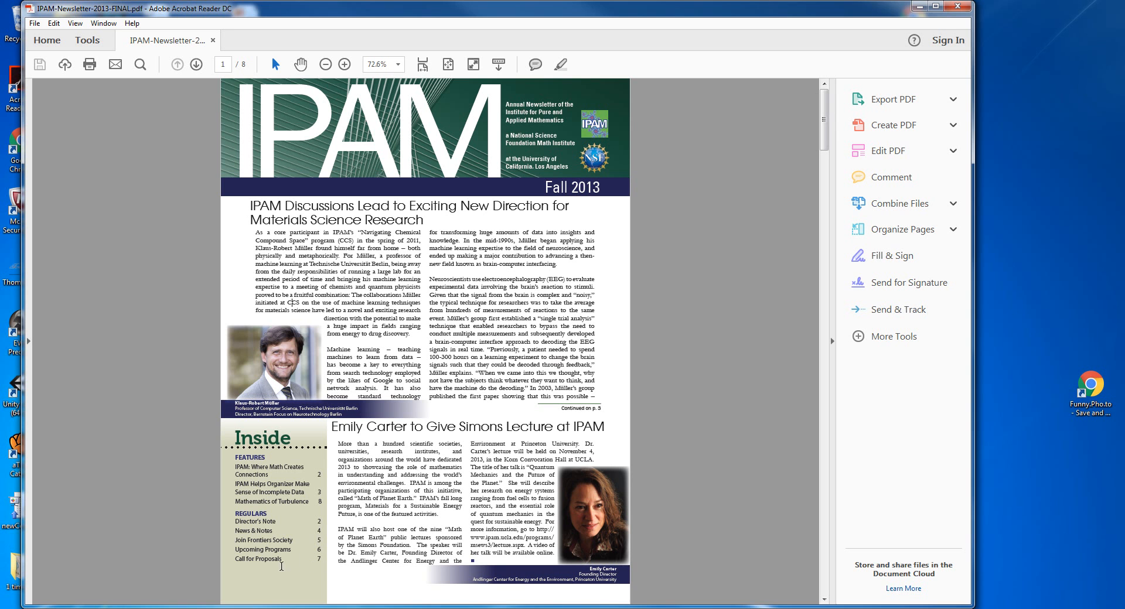
{"action": "left_click", "coordinate": [210, 556]}
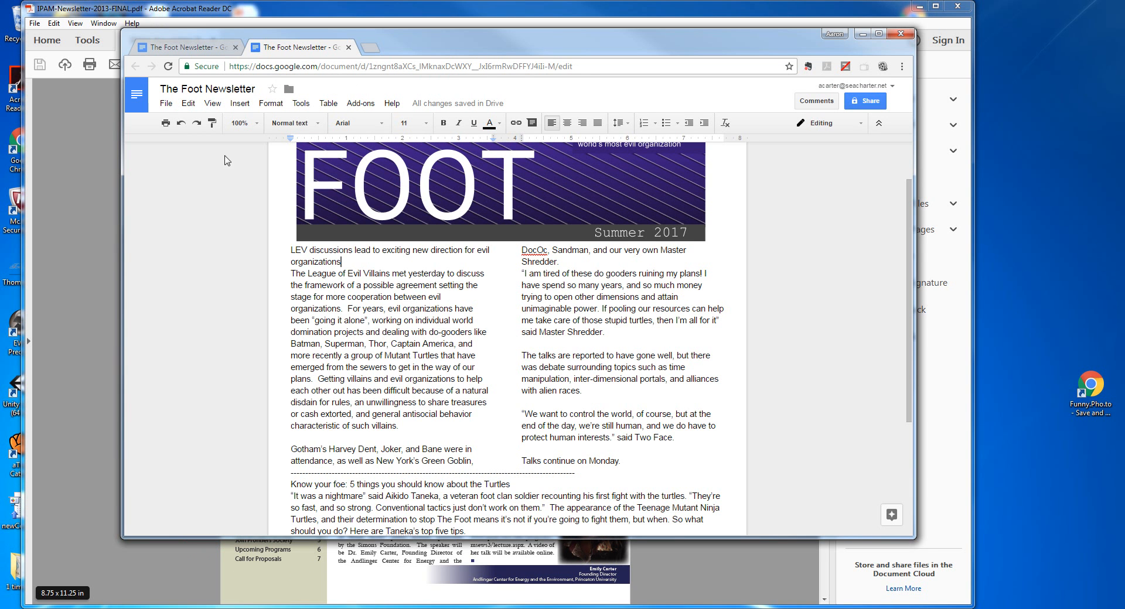
{"action": "left_click", "coordinate": [181, 123]}
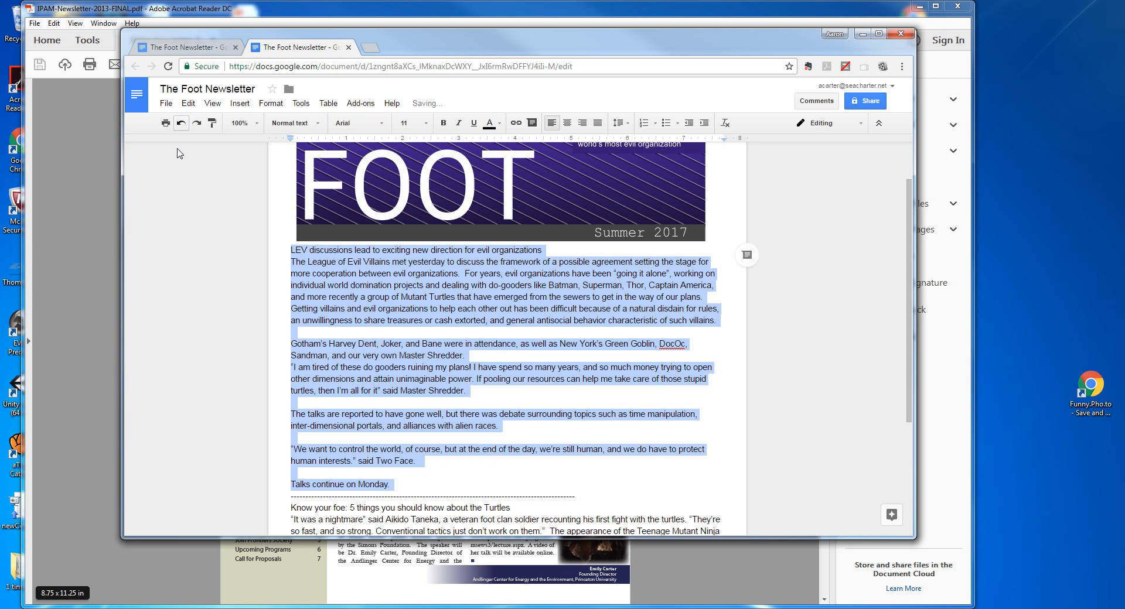
Format the LEV discussions headline in Merriweather, trying font size 14 and settling on 18.
{"action": "left_click", "coordinate": [379, 250]}
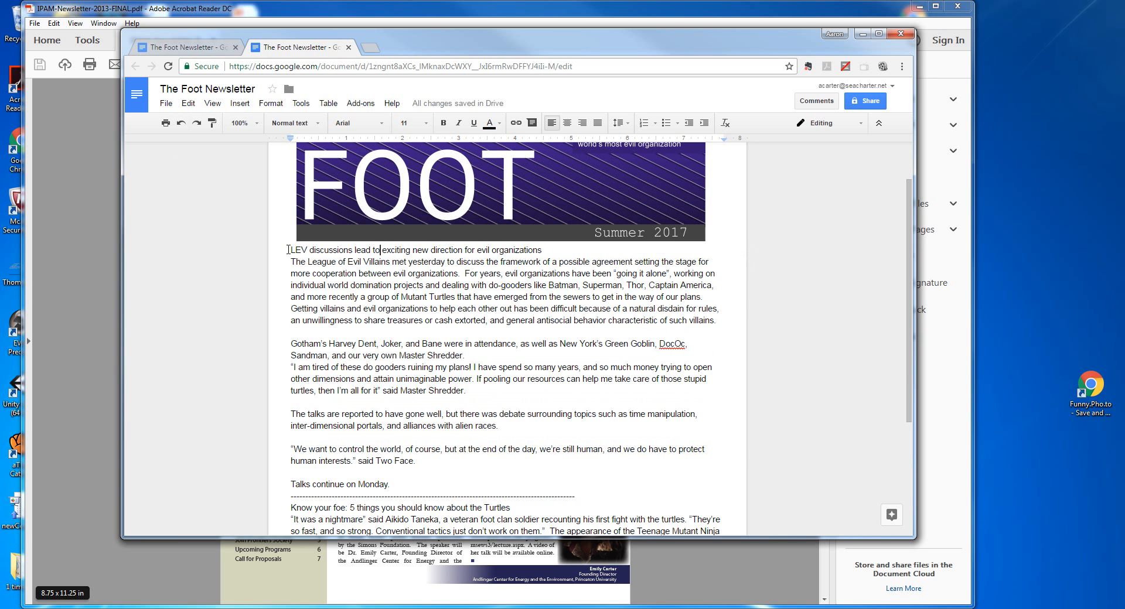
{"action": "left_click_drag", "start_coordinate": [290, 250], "coordinate": [557, 251]}
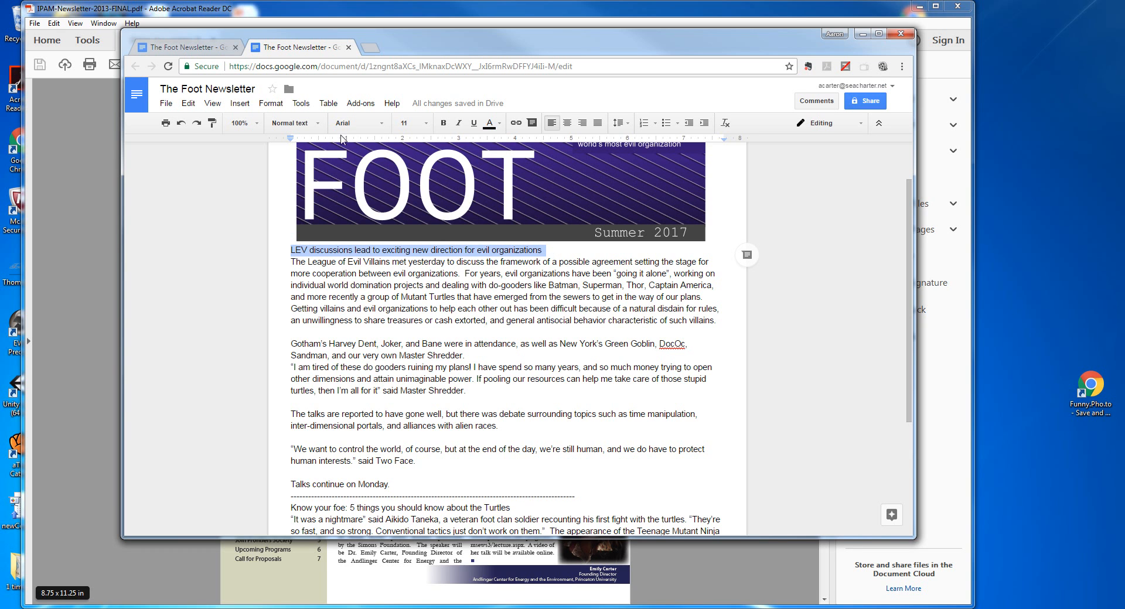
{"action": "left_click", "coordinate": [427, 124]}
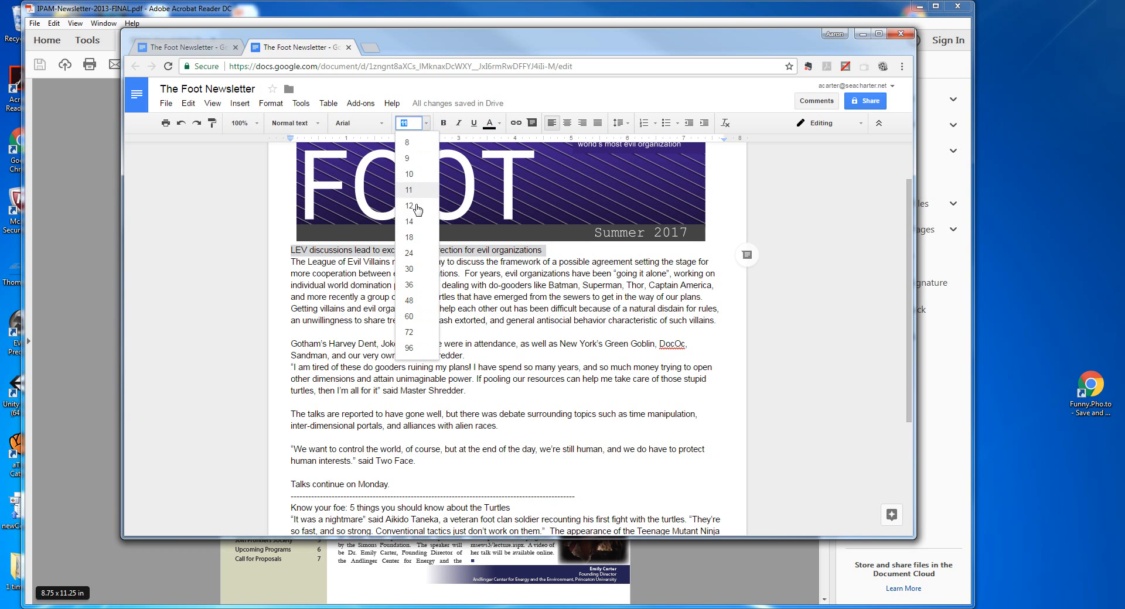
{"action": "left_click", "coordinate": [410, 221]}
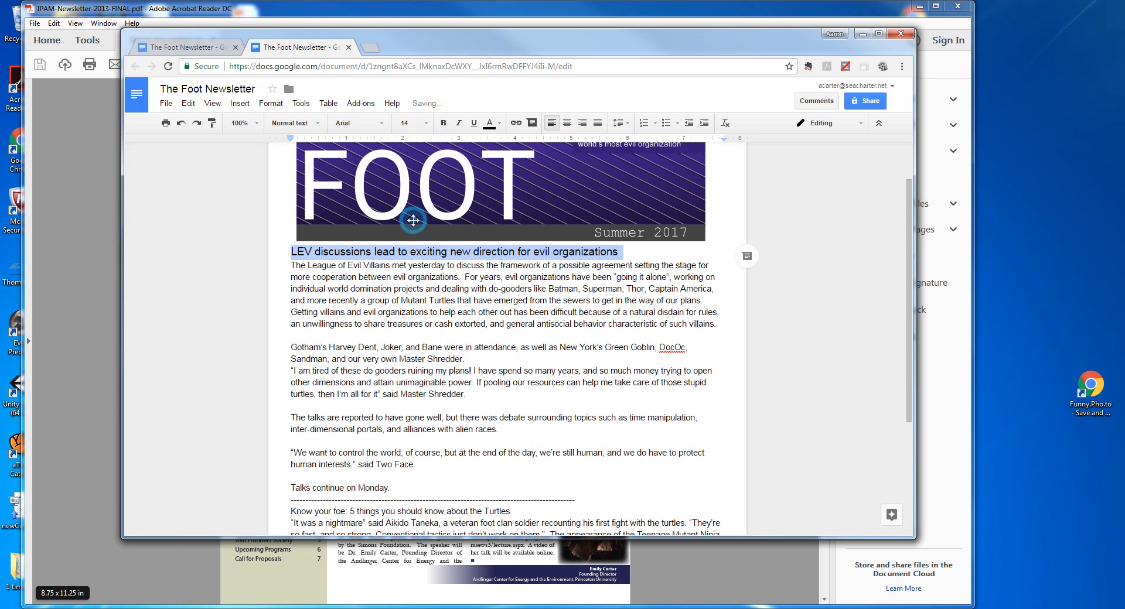
{"action": "left_click", "coordinate": [381, 124]}
{"action": "left_click", "coordinate": [373, 154]}
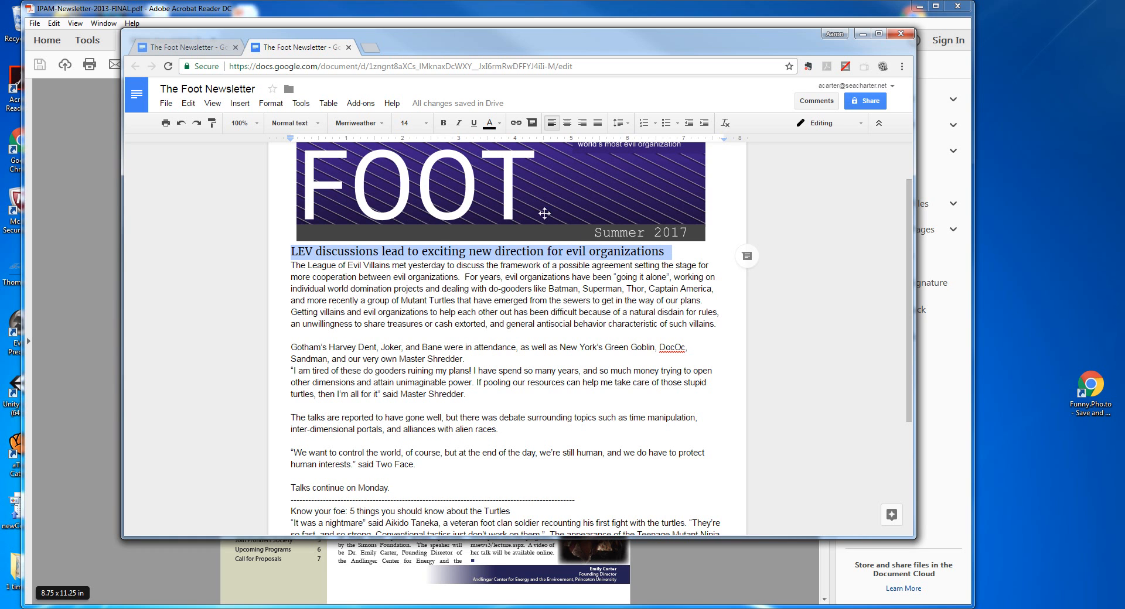
{"action": "left_click", "coordinate": [406, 124]}
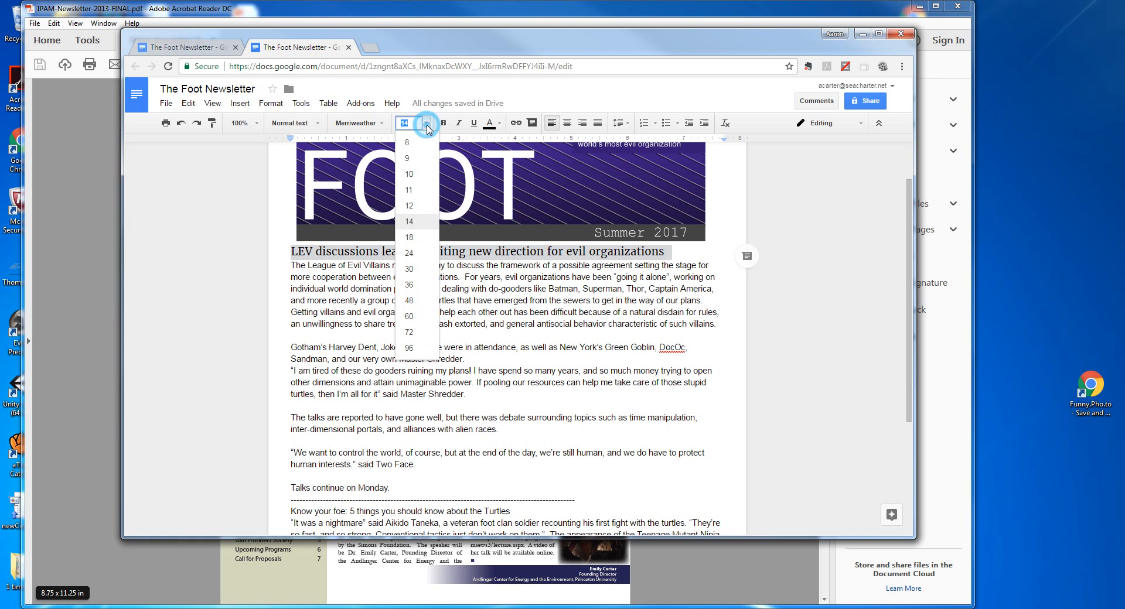
{"action": "left_click", "coordinate": [418, 237]}
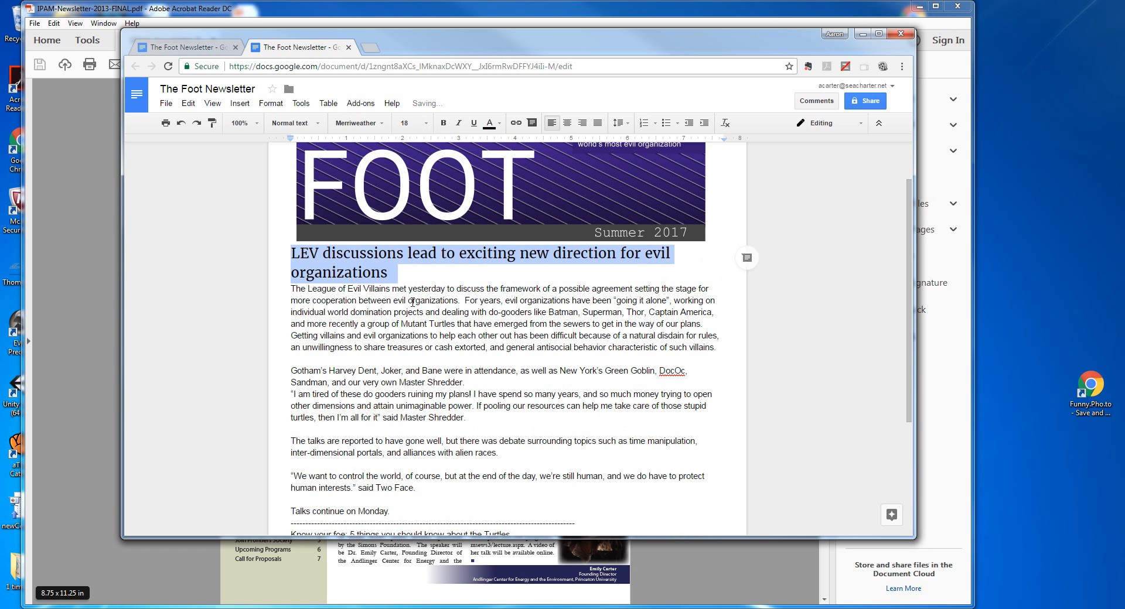
{"action": "left_click", "coordinate": [387, 311]}
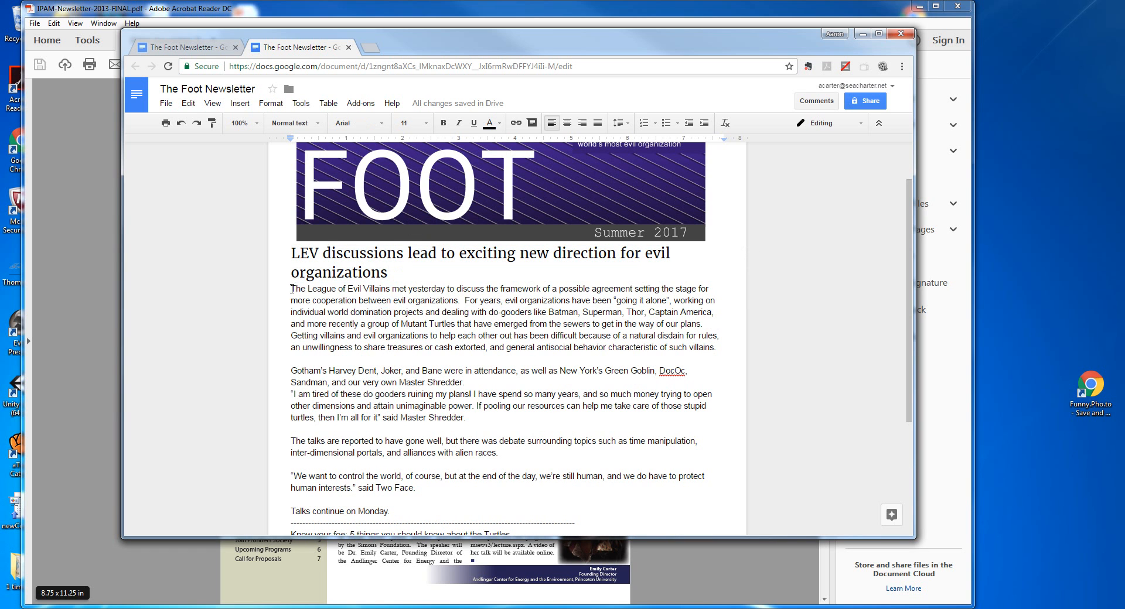
Lay out the League of Evil Villains article body below the headline in two columns.
{"action": "left_click_drag", "start_coordinate": [292, 288], "coordinate": [460, 510]}
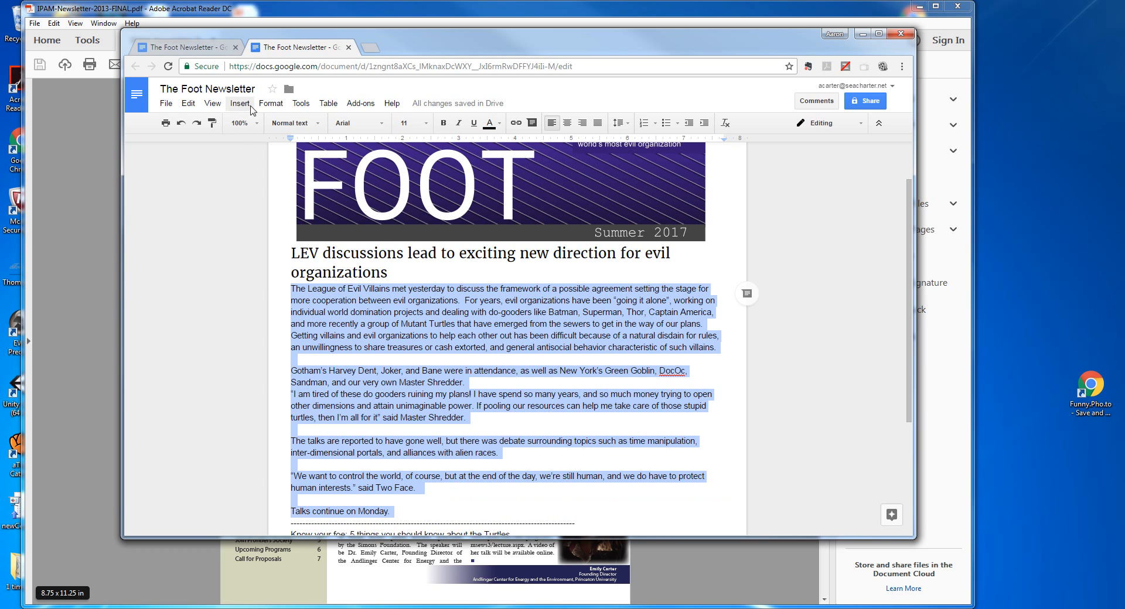
{"action": "left_click", "coordinate": [271, 103]}
{"action": "mouse_move", "coordinate": [293, 289]}
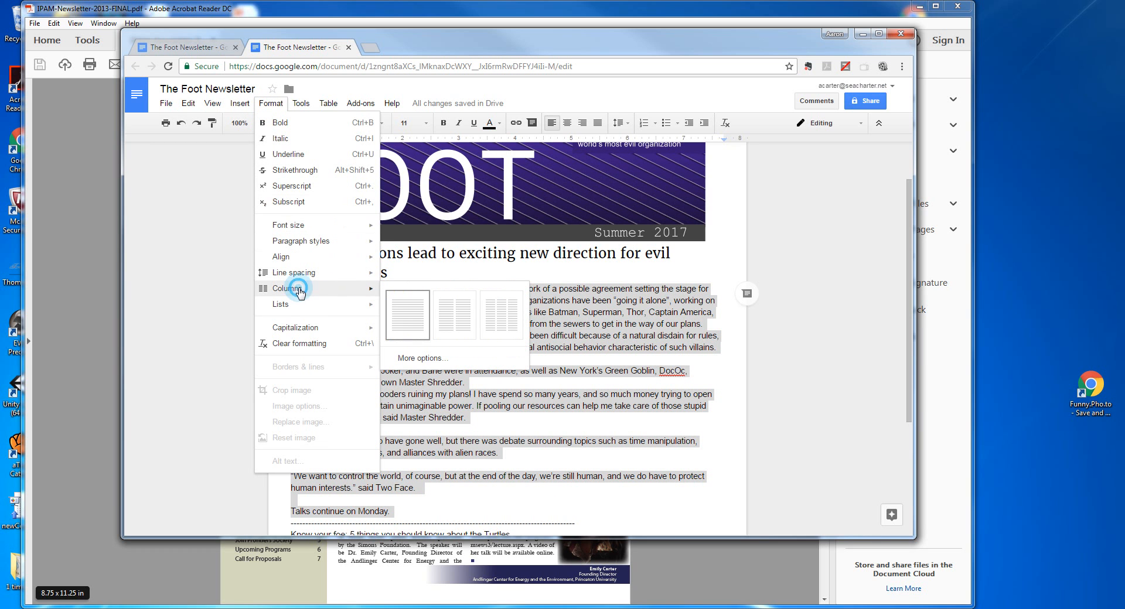
{"action": "left_click", "coordinate": [456, 317]}
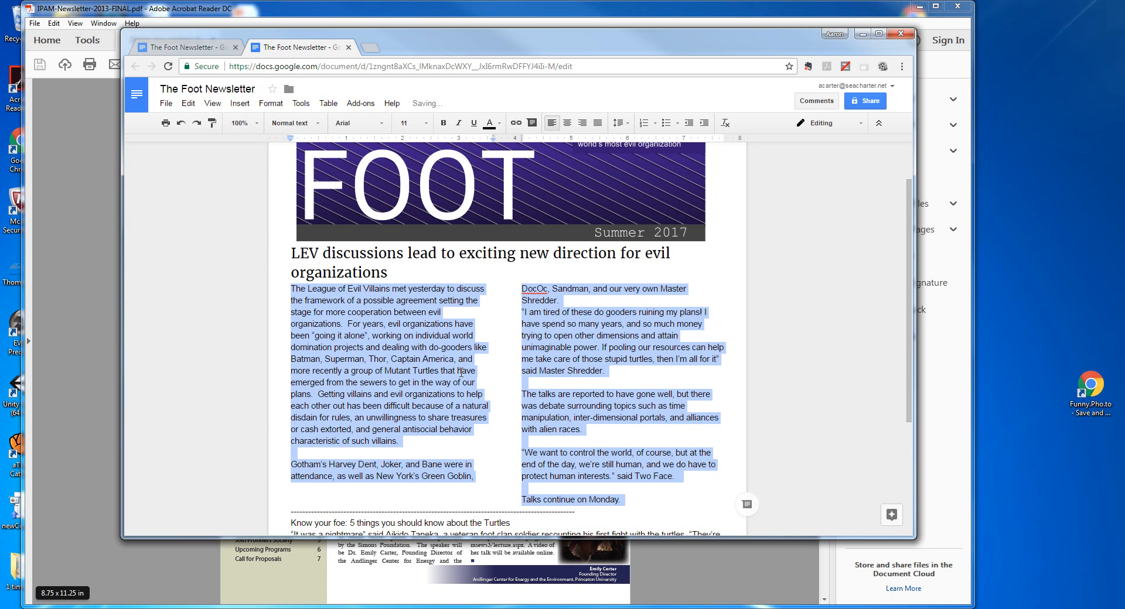
{"action": "left_click", "coordinate": [508, 373]}
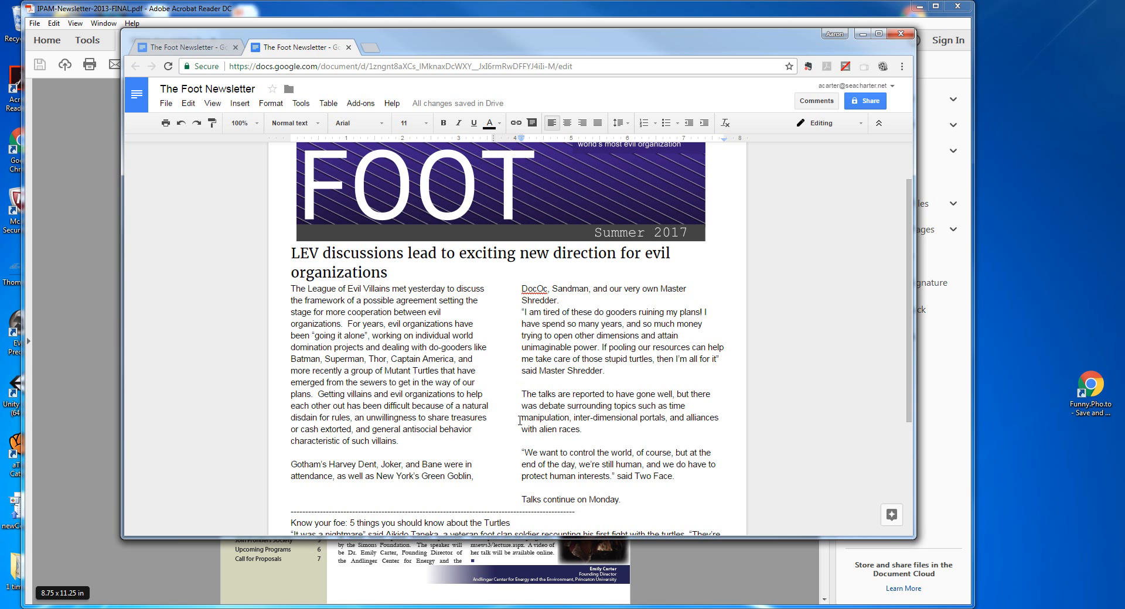
Justify the text of the two-column League of Evil Villains article.
{"action": "left_click_drag", "start_coordinate": [290, 289], "coordinate": [662, 496]}
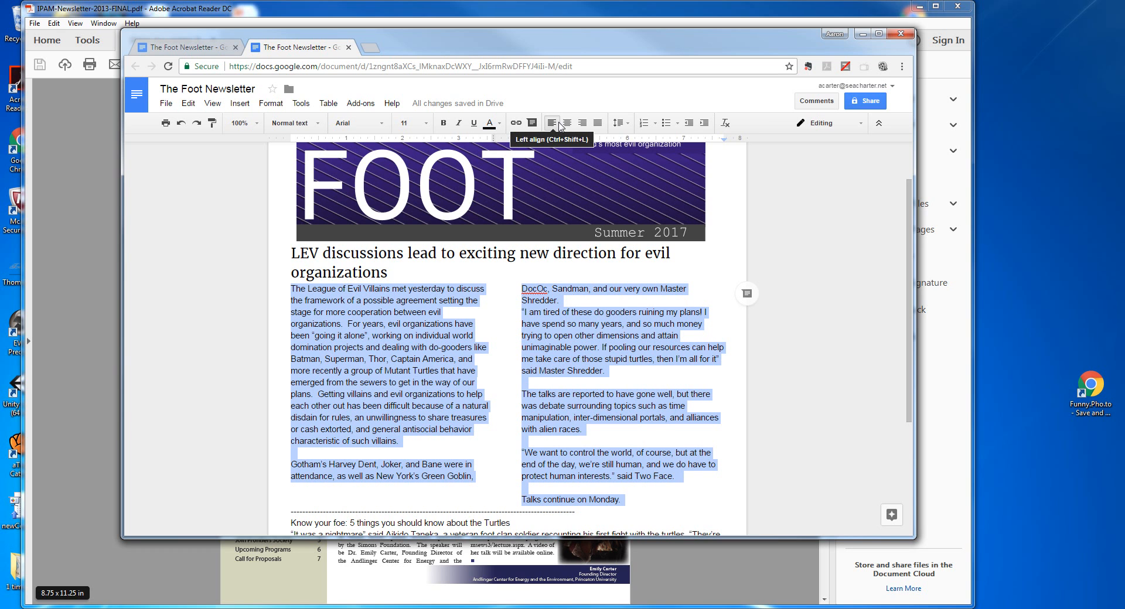
{"action": "left_click", "coordinate": [599, 123]}
{"action": "left_click", "coordinate": [614, 372]}
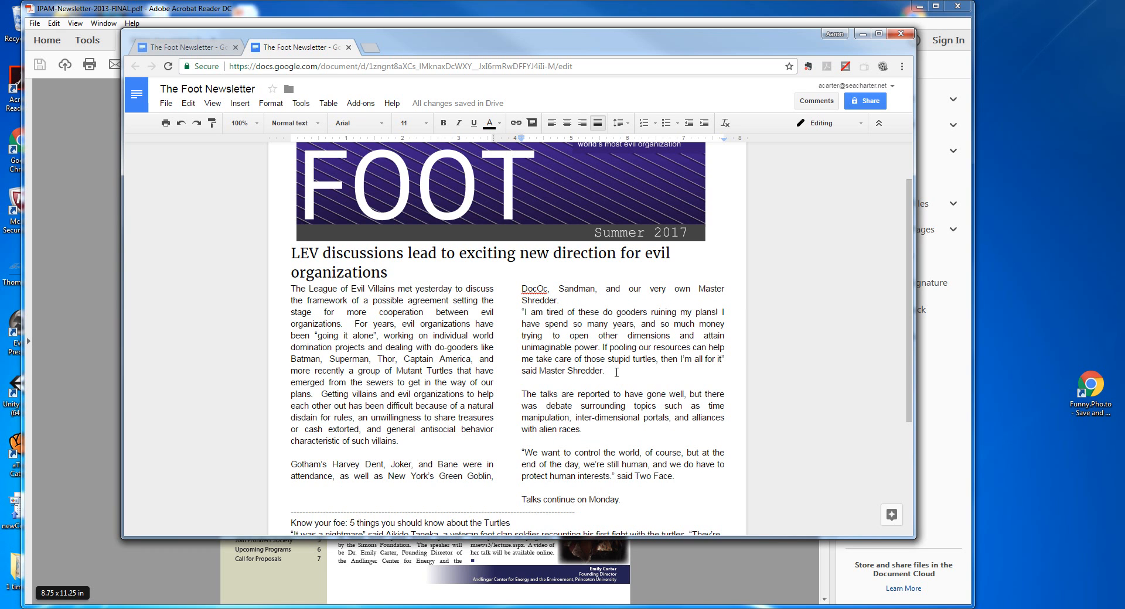
After checking the IPAM newsletter PDF, replace the dashed divider below the League of Evil Villains article with a horizontal line.
{"action": "scroll", "coordinate": [477, 386], "scroll_direction": "down", "scroll_amount": 2}
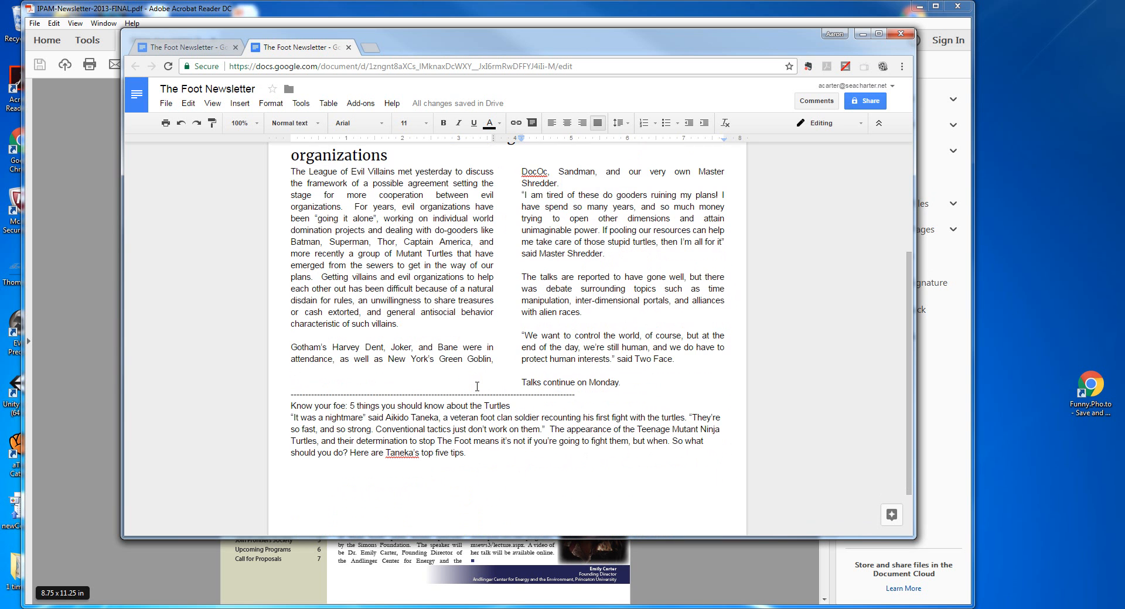
{"action": "left_click", "coordinate": [97, 474]}
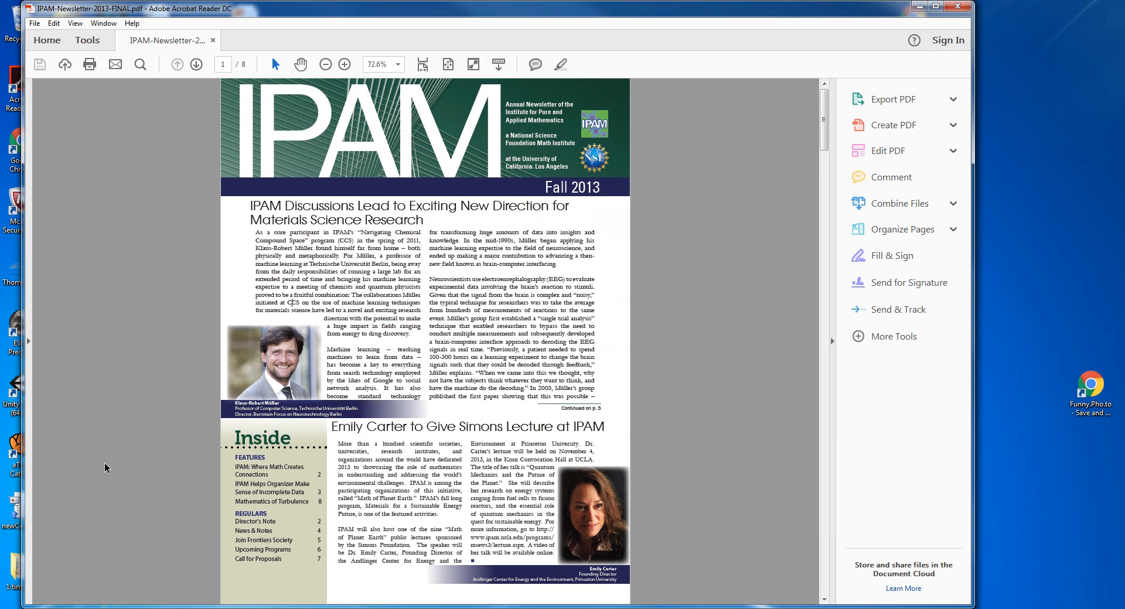
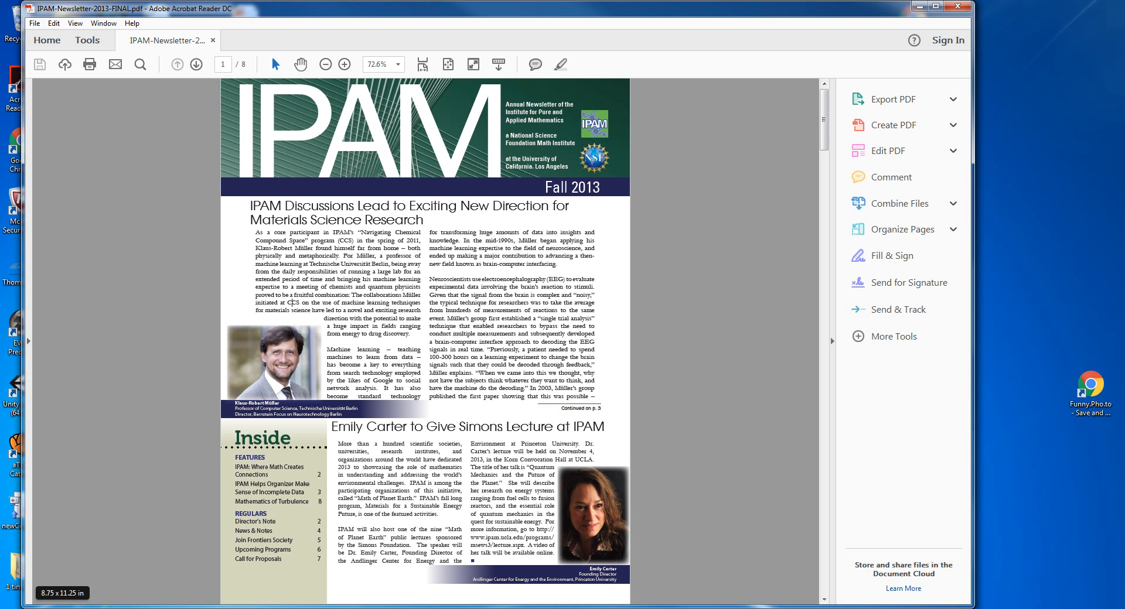
{"action": "left_click", "coordinate": [182, 565]}
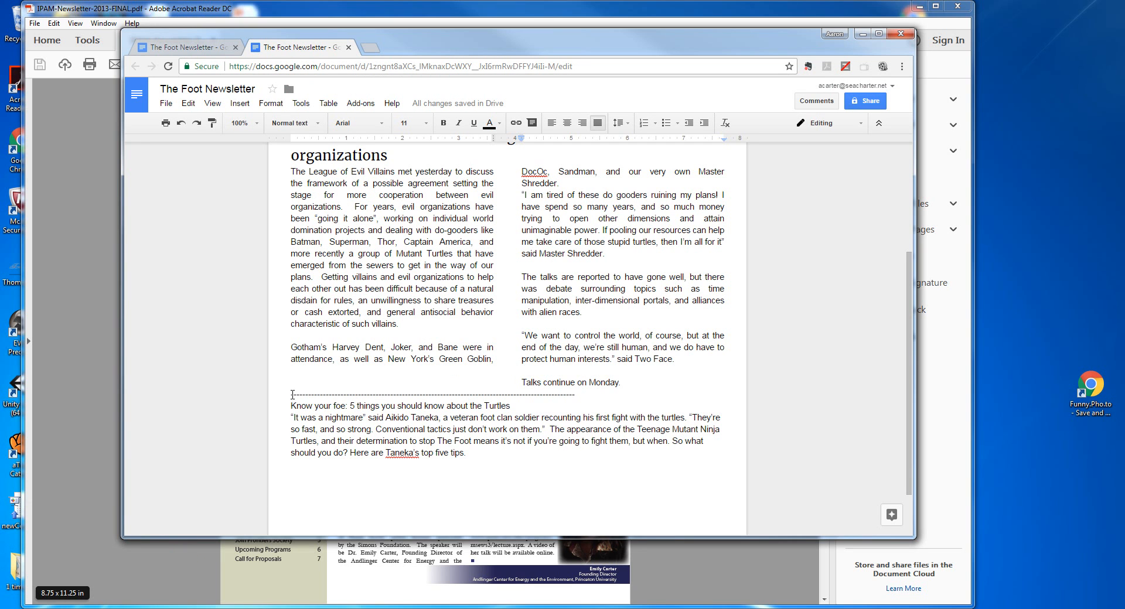
{"action": "left_click_drag", "start_coordinate": [290, 395], "coordinate": [586, 395]}
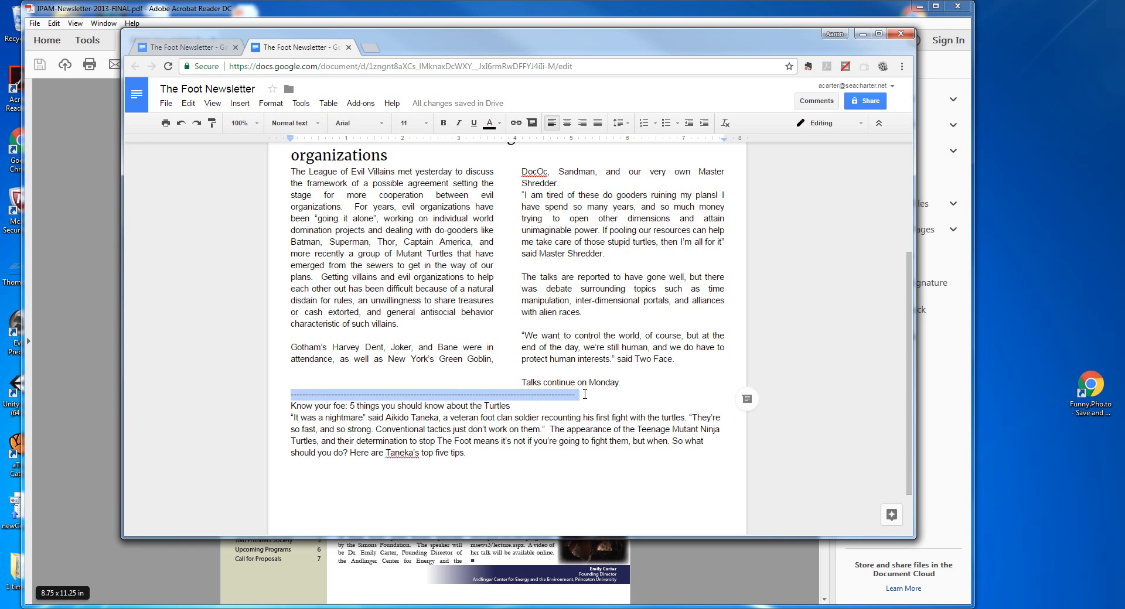
{"action": "key", "text": "BackSpace"}
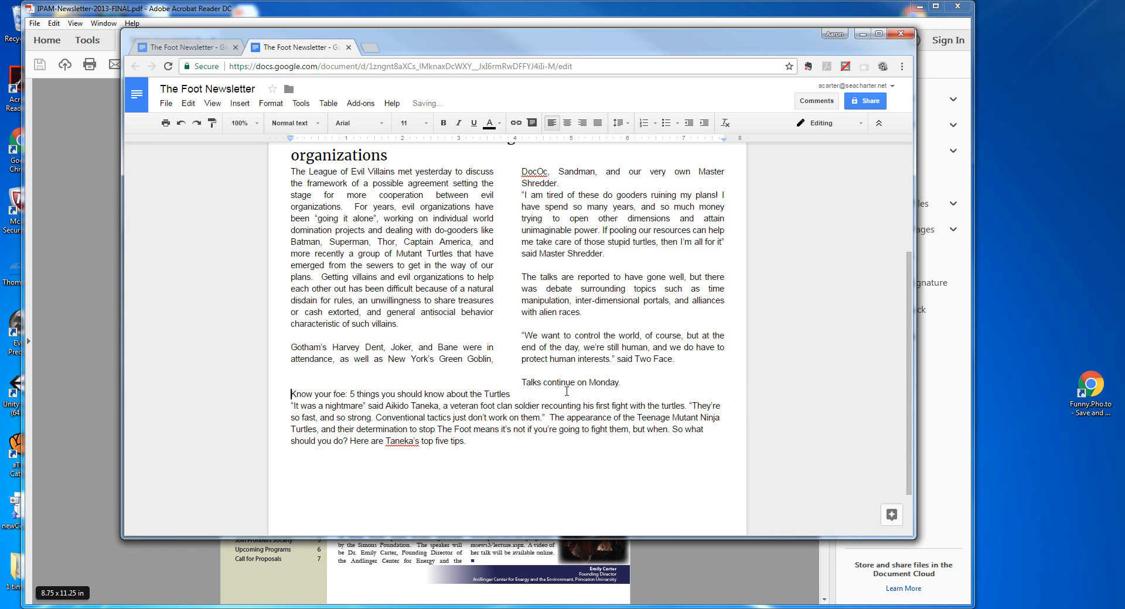
{"action": "left_click", "coordinate": [240, 103]}
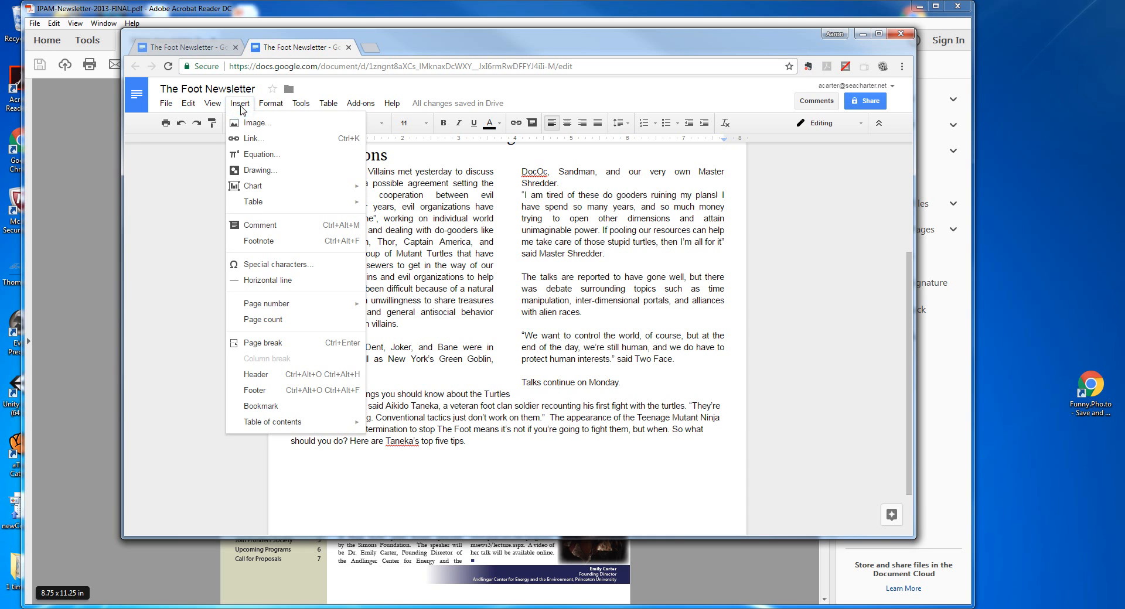
{"action": "left_click", "coordinate": [267, 280]}
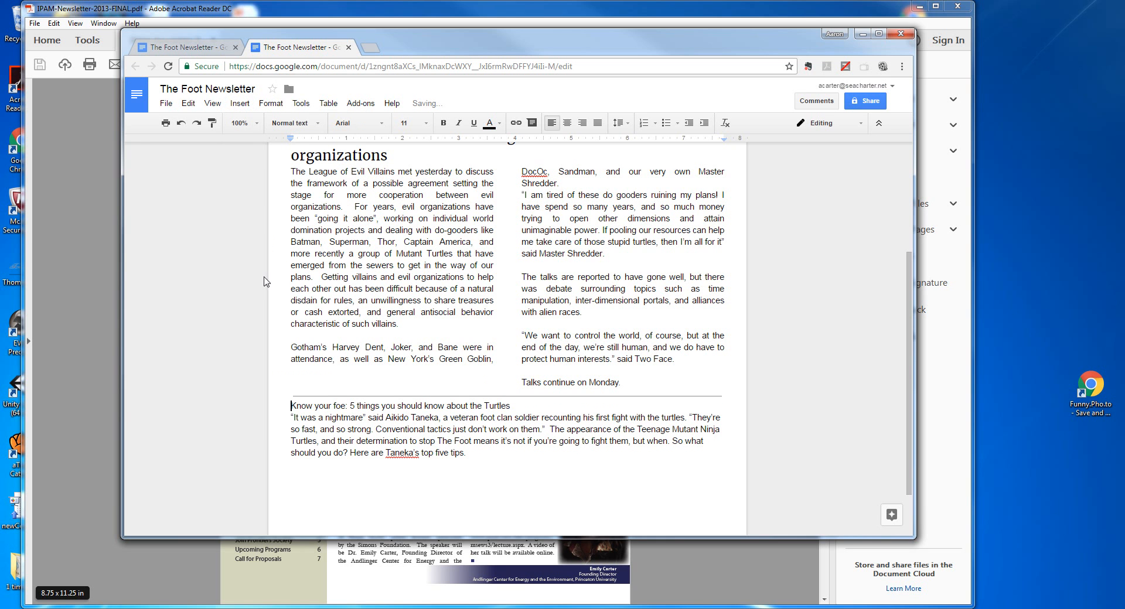
Narrow the gap between the two columns of the League of Evil Villains article.
{"action": "scroll", "coordinate": [414, 413], "scroll_direction": "up", "scroll_amount": 3}
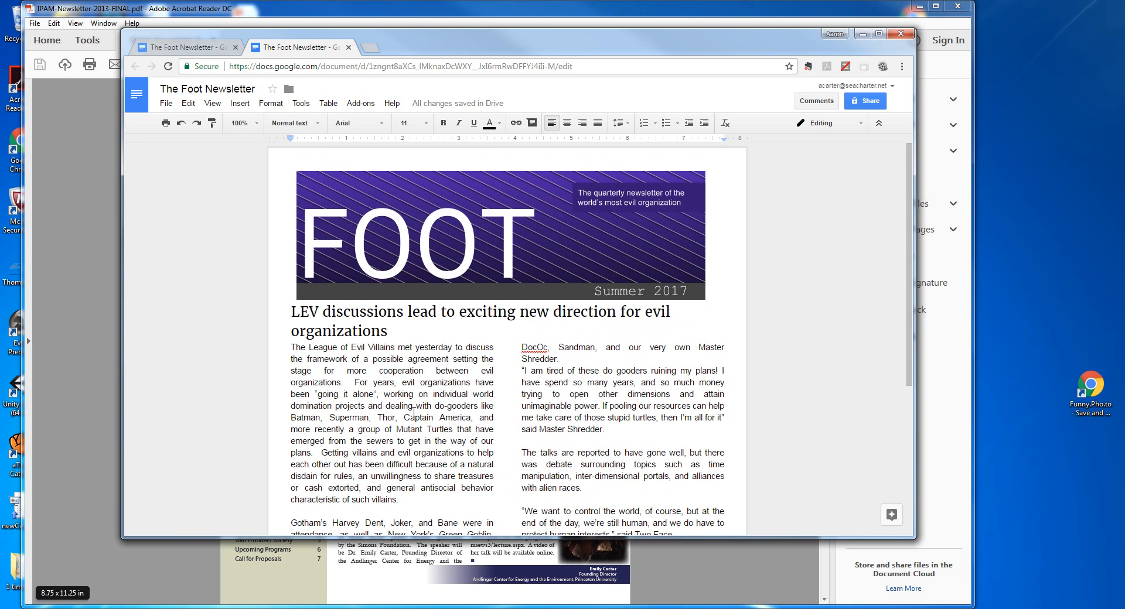
{"action": "scroll", "coordinate": [414, 413], "scroll_direction": "down", "scroll_amount": 1}
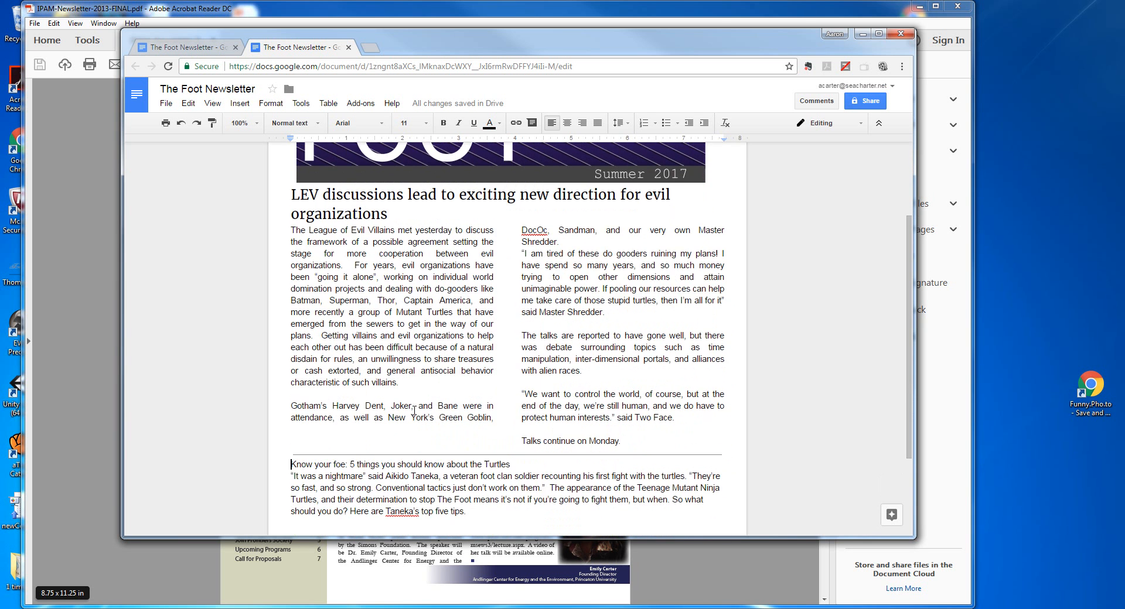
{"action": "left_click", "coordinate": [485, 322]}
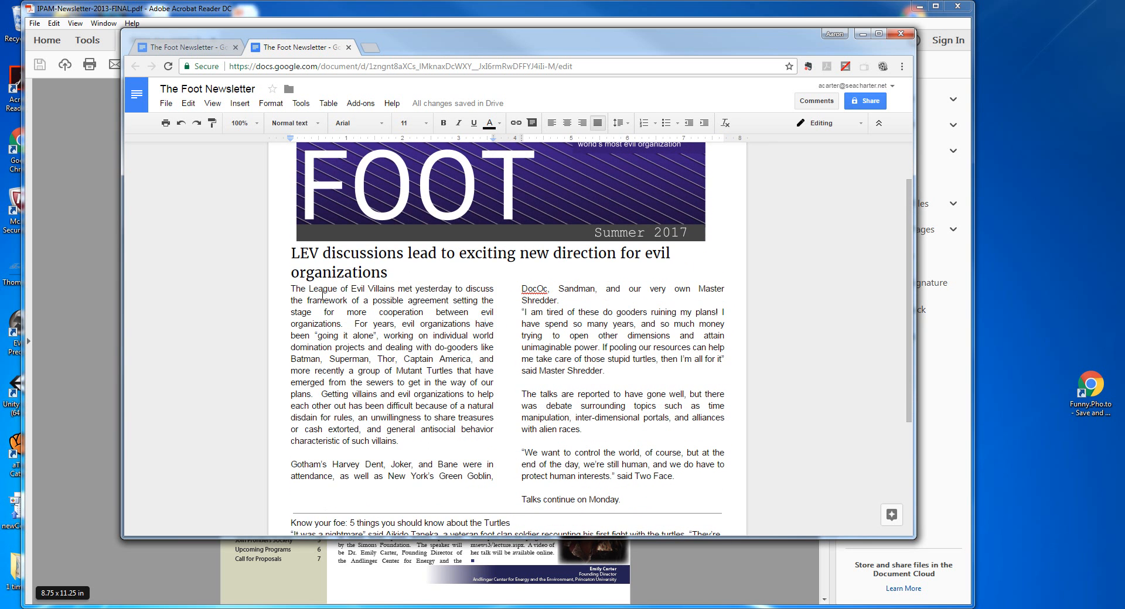
{"action": "left_click", "coordinate": [291, 288]}
{"action": "left_click_drag", "start_coordinate": [291, 288], "coordinate": [626, 503]}
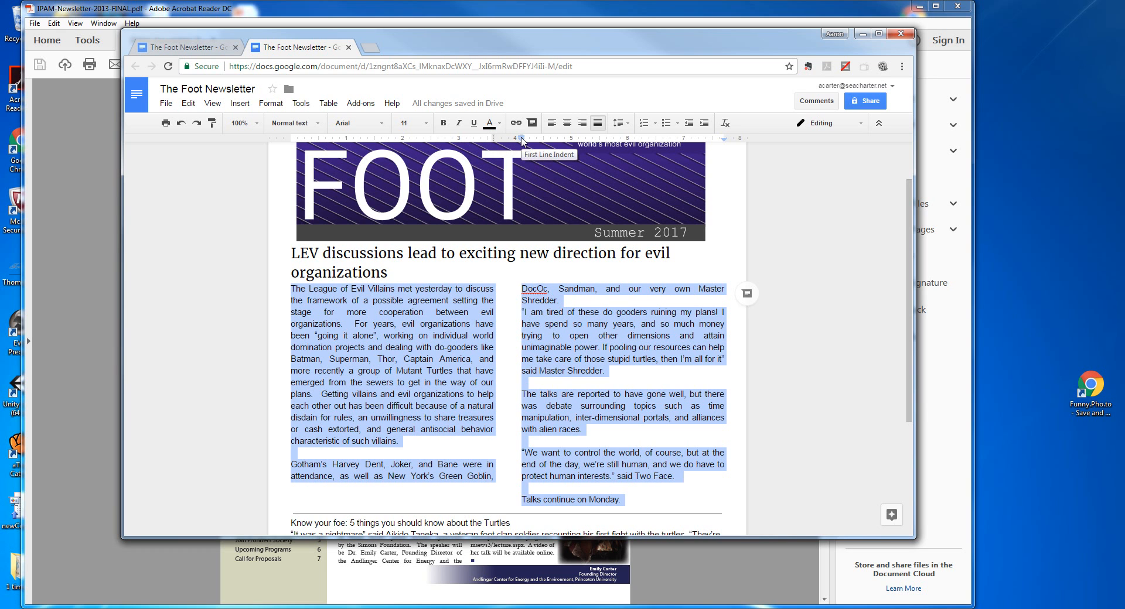
{"action": "left_click_drag", "start_coordinate": [493, 139], "coordinate": [499, 138]}
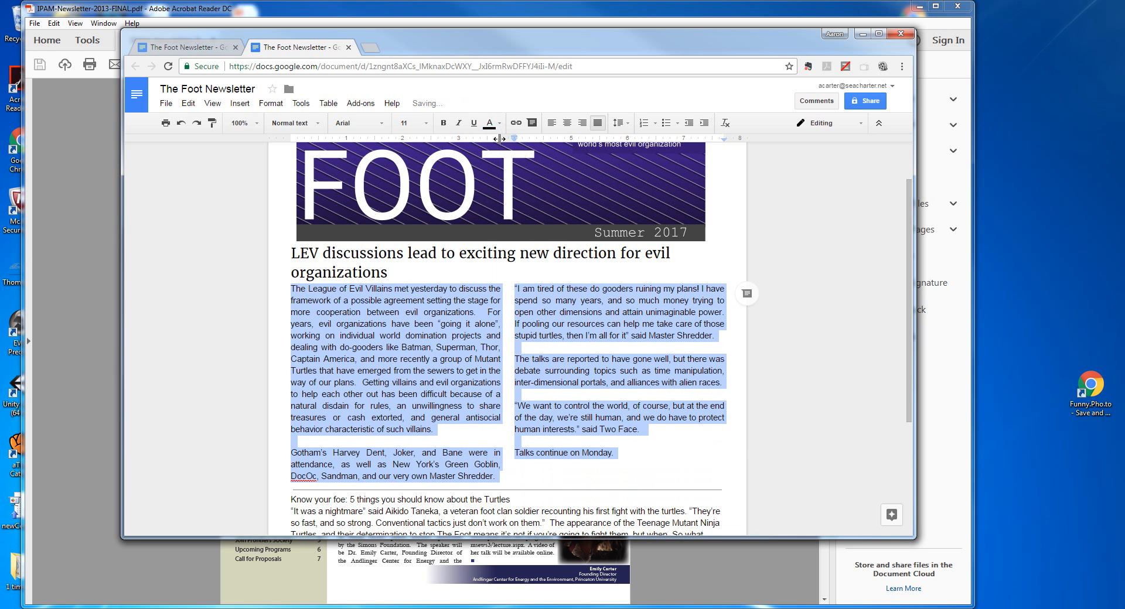
{"action": "left_click", "coordinate": [543, 477]}
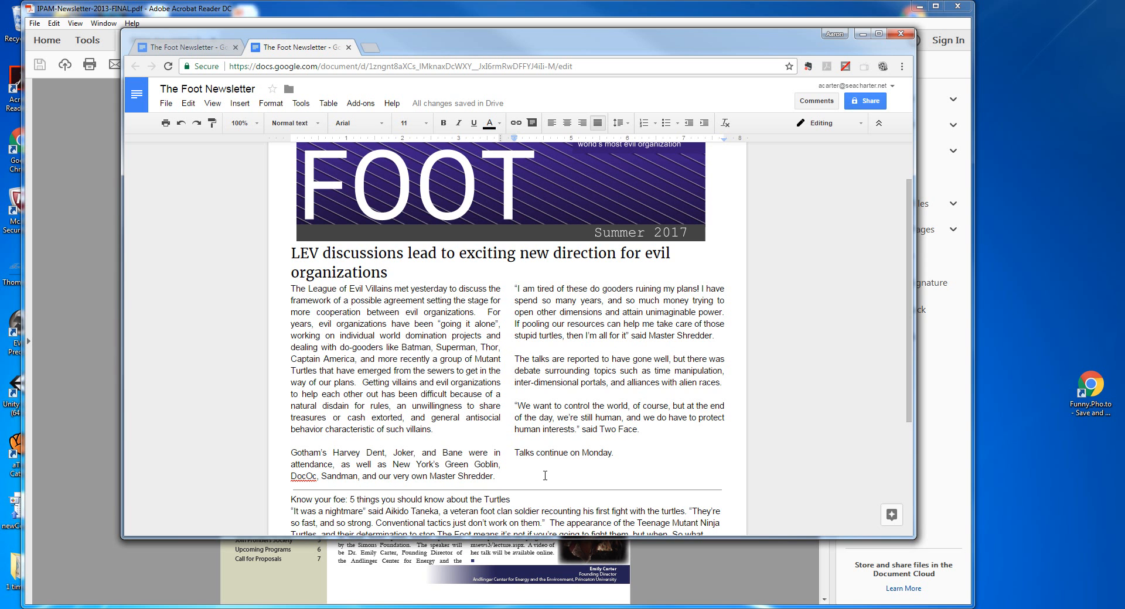
Examine the second article's layout in the IPAM newsletter PDF and the Foot Clan newsletter assignment in Google Classroom, returning to The Foot Newsletter.
{"action": "scroll", "coordinate": [542, 466], "scroll_direction": "down", "scroll_amount": 2}
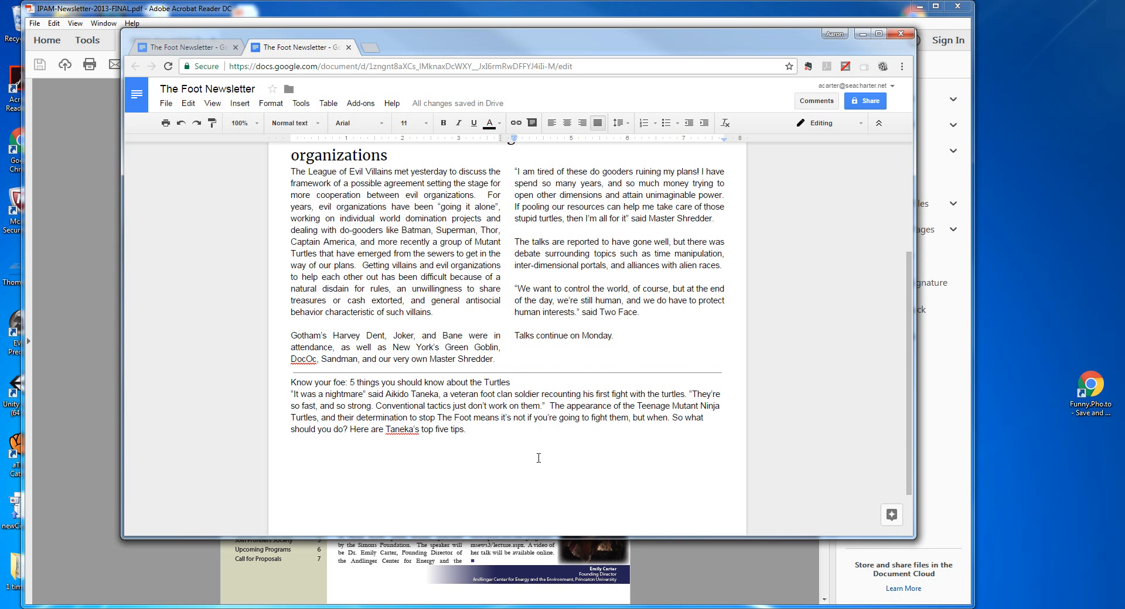
{"action": "scroll", "coordinate": [427, 457], "scroll_direction": "down", "scroll_amount": 1}
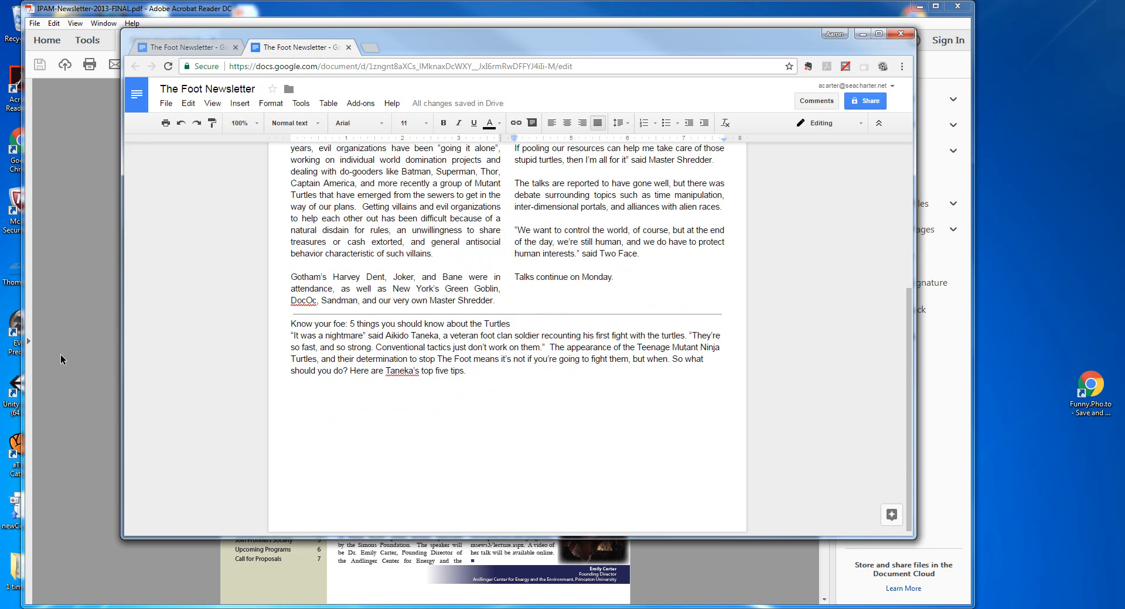
{"action": "left_click", "coordinate": [58, 358]}
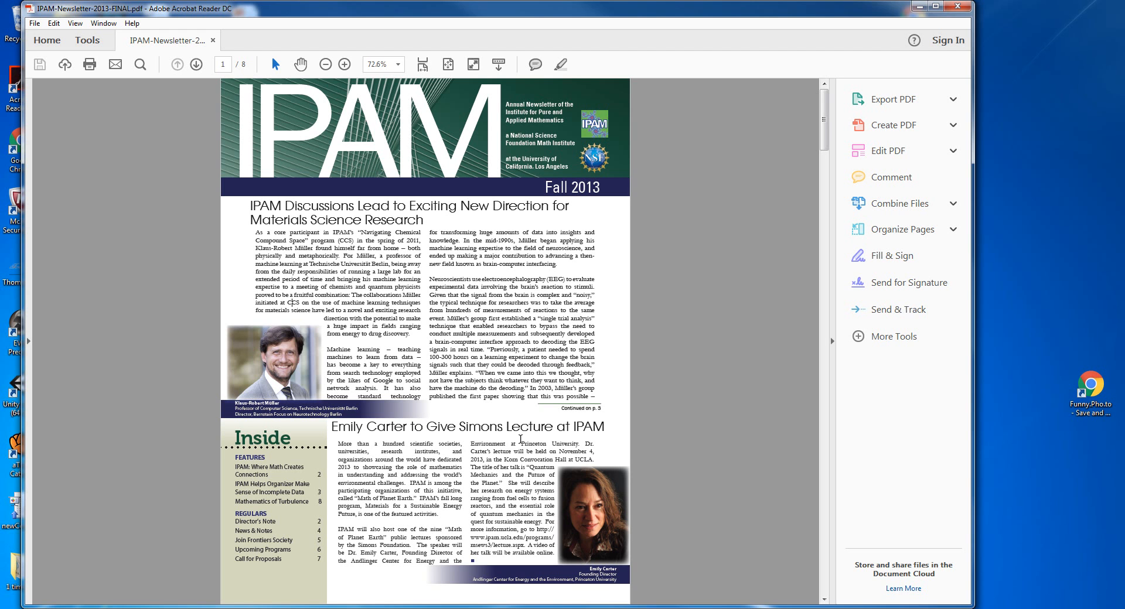
{"action": "left_click_drag", "start_coordinate": [331, 427], "coordinate": [608, 428]}
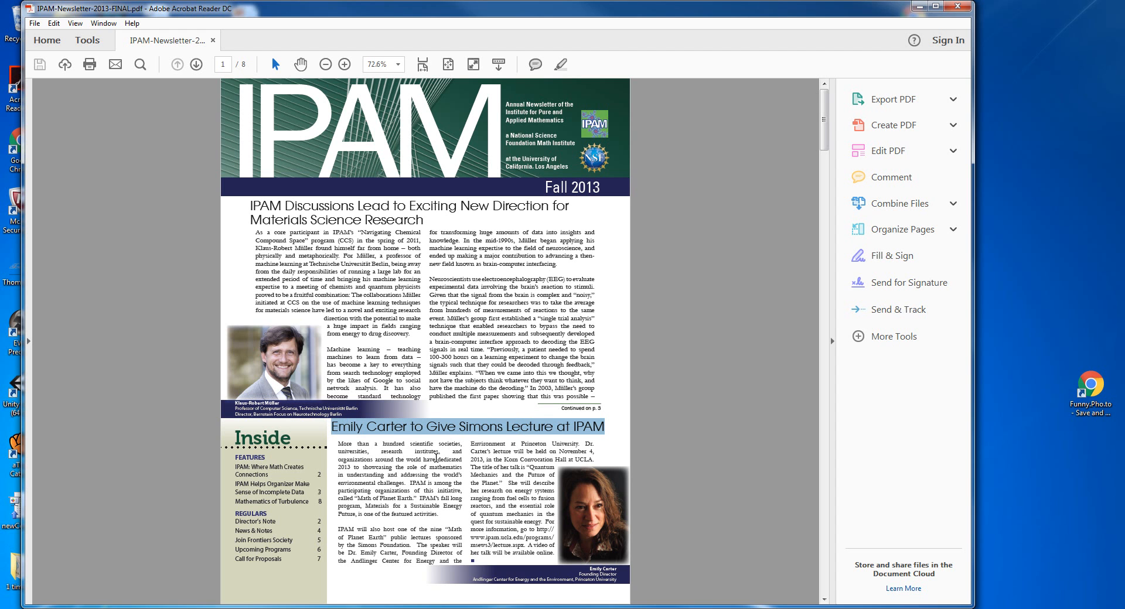
{"action": "mouse_move", "coordinate": [140, 608]}
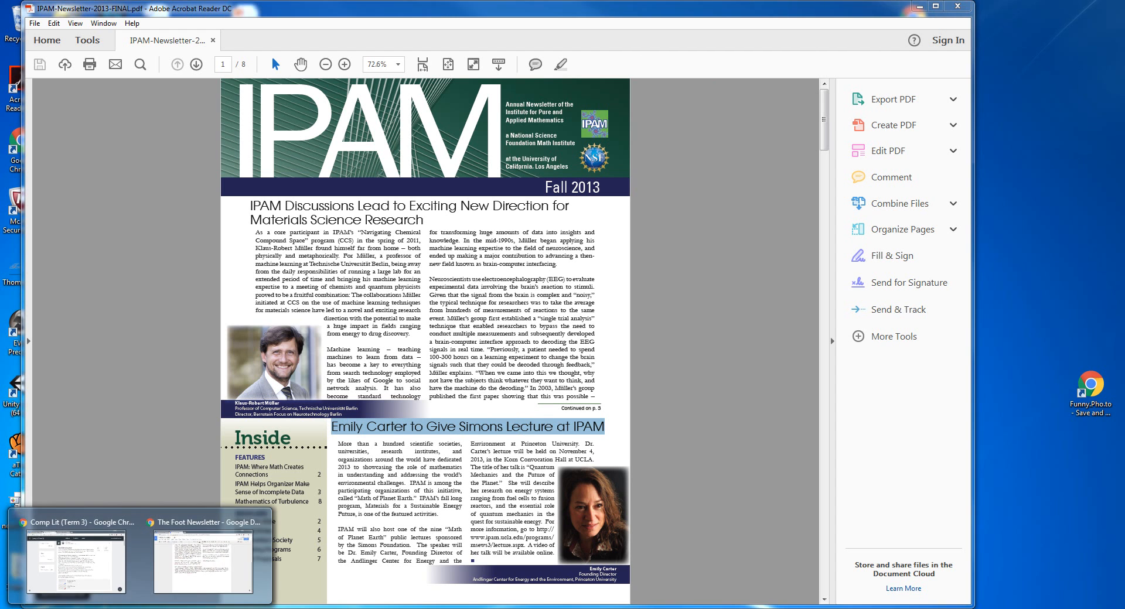
{"action": "left_click", "coordinate": [95, 569]}
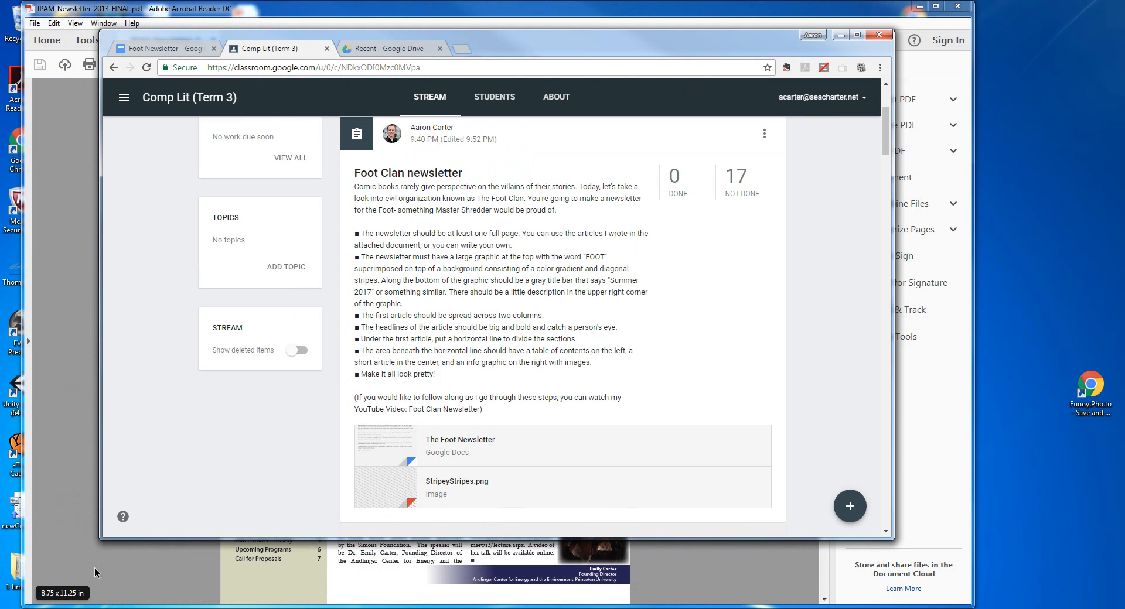
{"action": "mouse_move", "coordinate": [140, 608]}
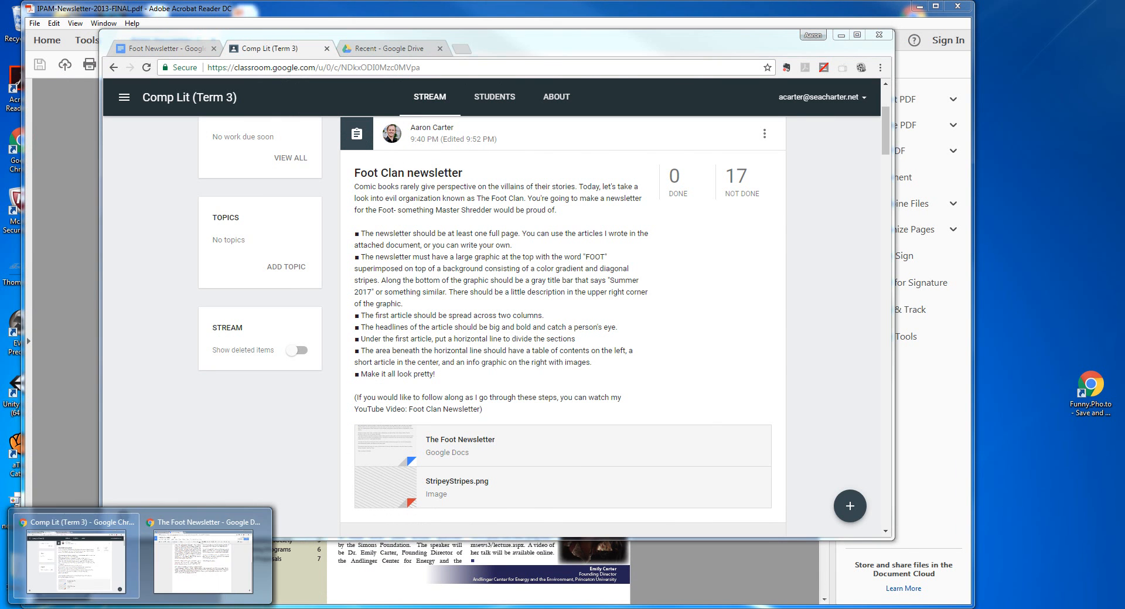
{"action": "left_click", "coordinate": [185, 567]}
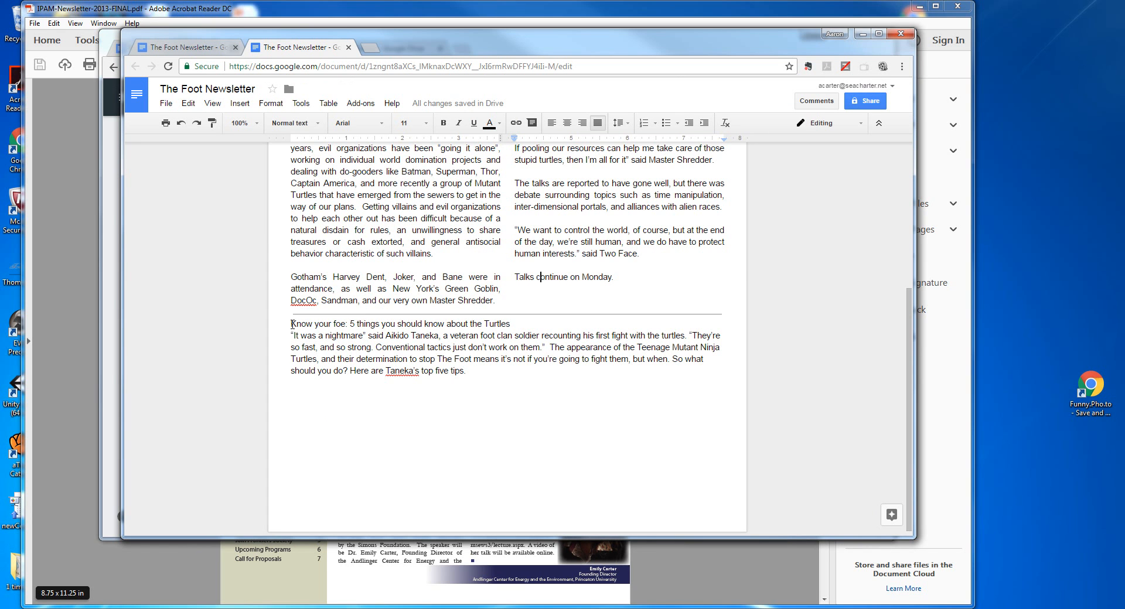
Open the column layout choices for the "Know your foe" article below the horizontal line.
{"action": "left_click_drag", "start_coordinate": [293, 324], "coordinate": [484, 366]}
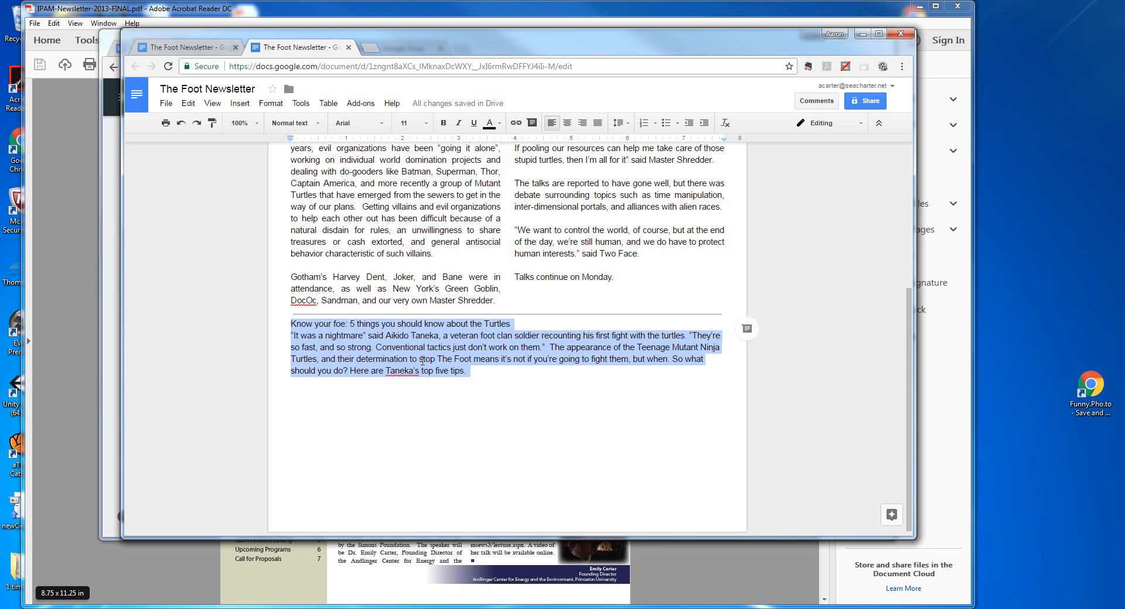
{"action": "left_click", "coordinate": [288, 326]}
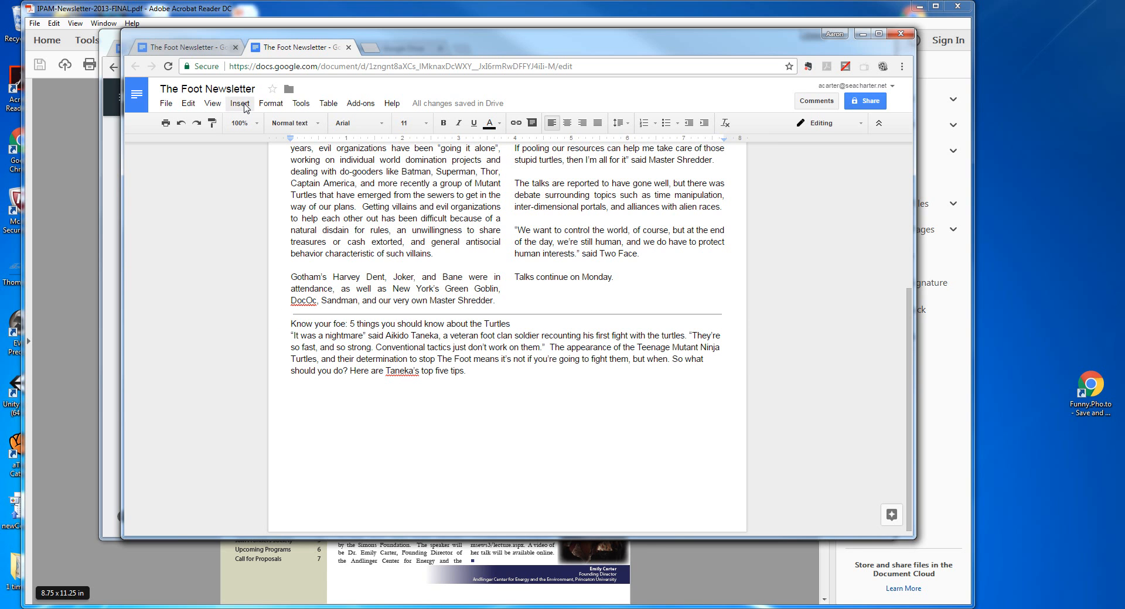
{"action": "left_click", "coordinate": [265, 106]}
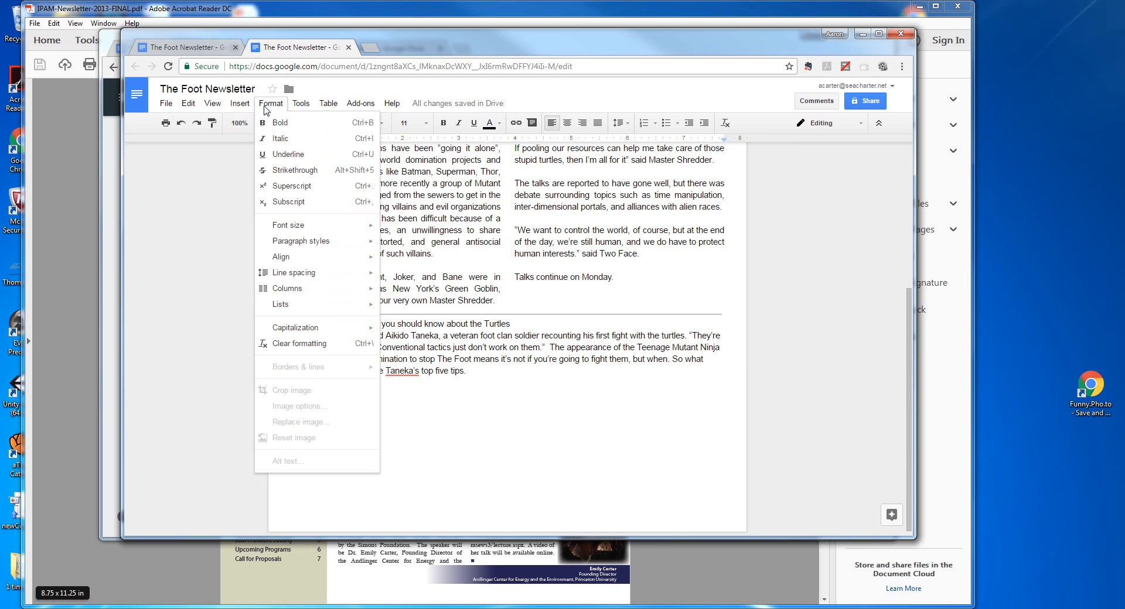
{"action": "left_click", "coordinate": [287, 288]}
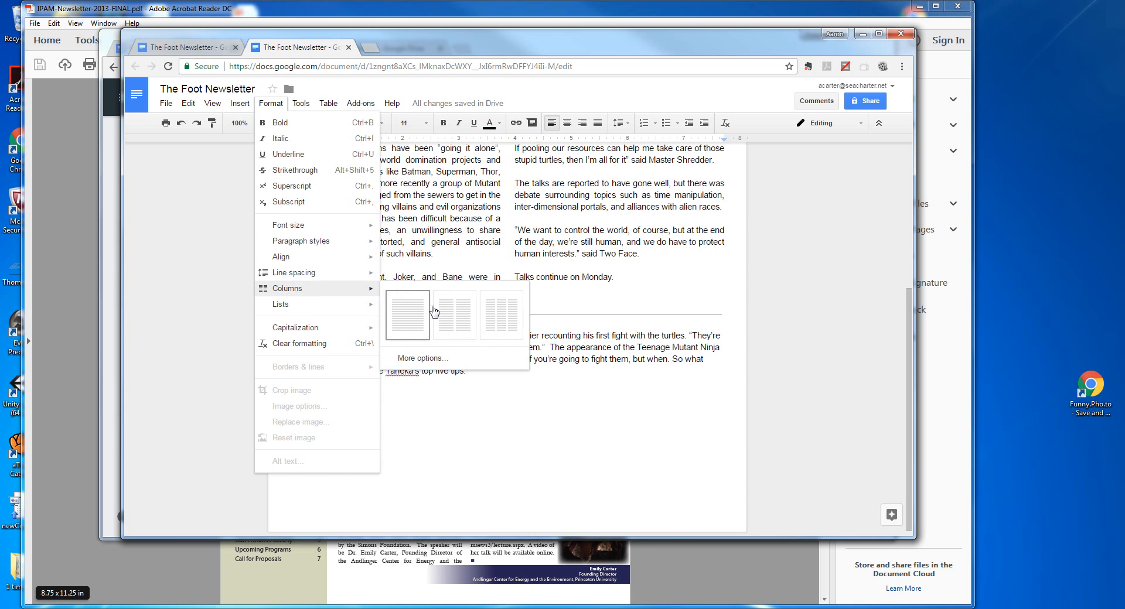
Try a three-column layout with a column break before the "Know your foe" article, and undo both changes.
{"action": "left_click", "coordinate": [497, 317]}
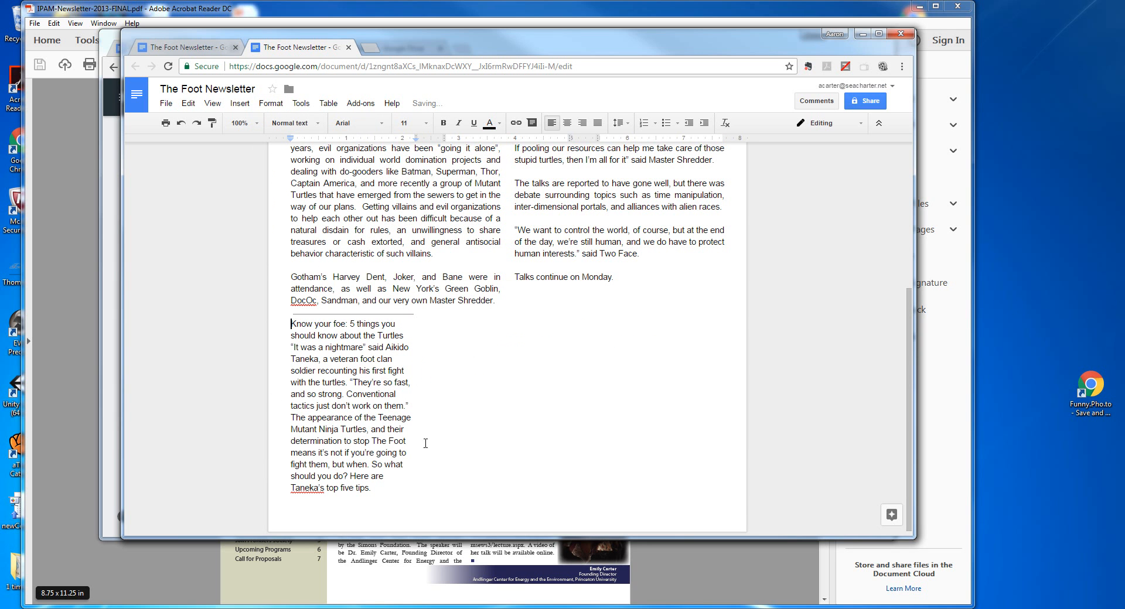
{"action": "left_click", "coordinate": [290, 326]}
{"action": "left_click", "coordinate": [239, 104]}
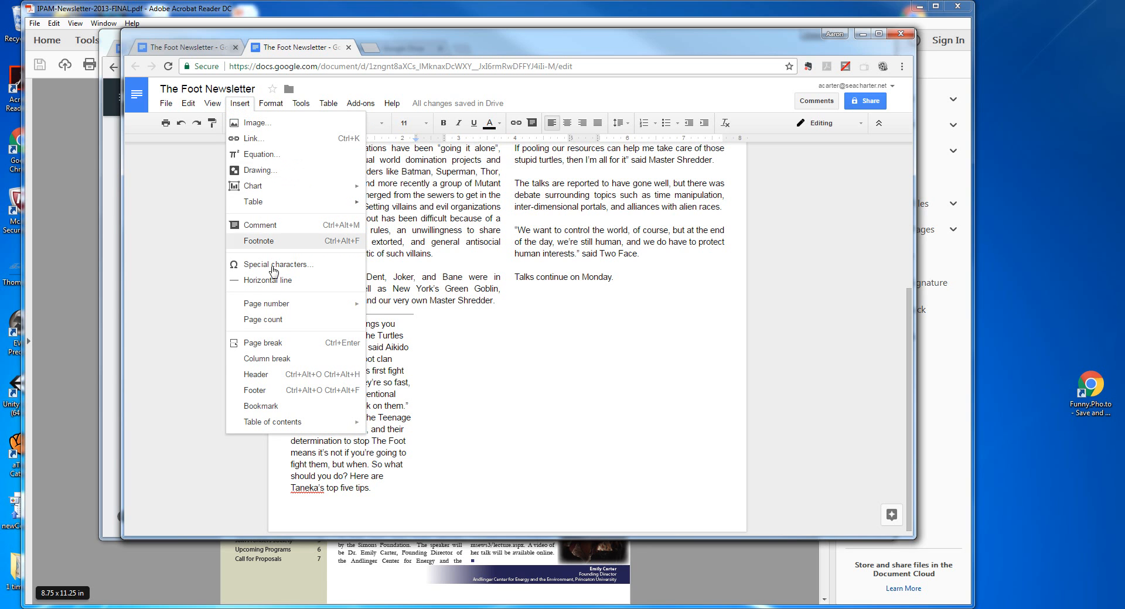
{"action": "left_click", "coordinate": [279, 365]}
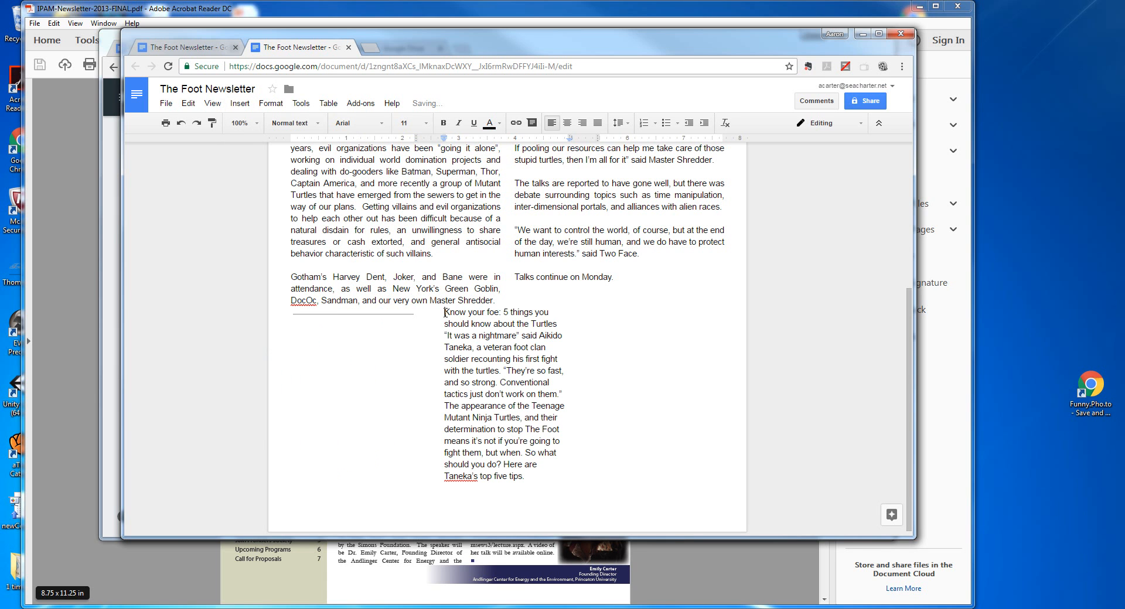
{"action": "mouse_move", "coordinate": [445, 312]}
{"action": "left_mouse_down"}
{"action": "mouse_move", "coordinate": [528, 375]}
{"action": "mouse_move", "coordinate": [458, 317]}
{"action": "left_mouse_up"}
{"action": "left_click", "coordinate": [181, 124]}
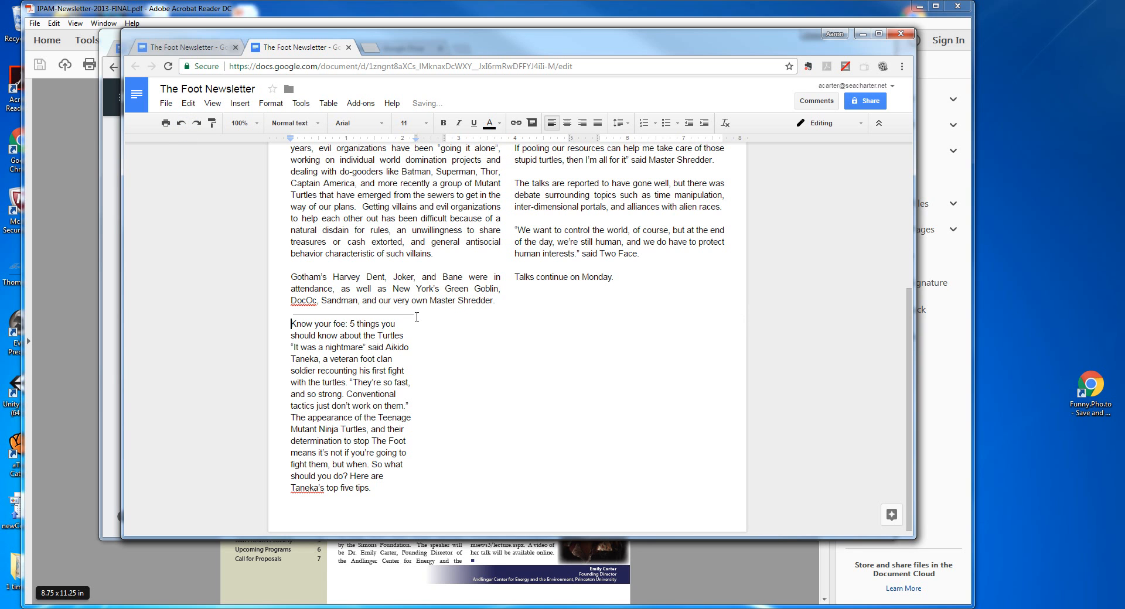
{"action": "left_click", "coordinate": [181, 124]}
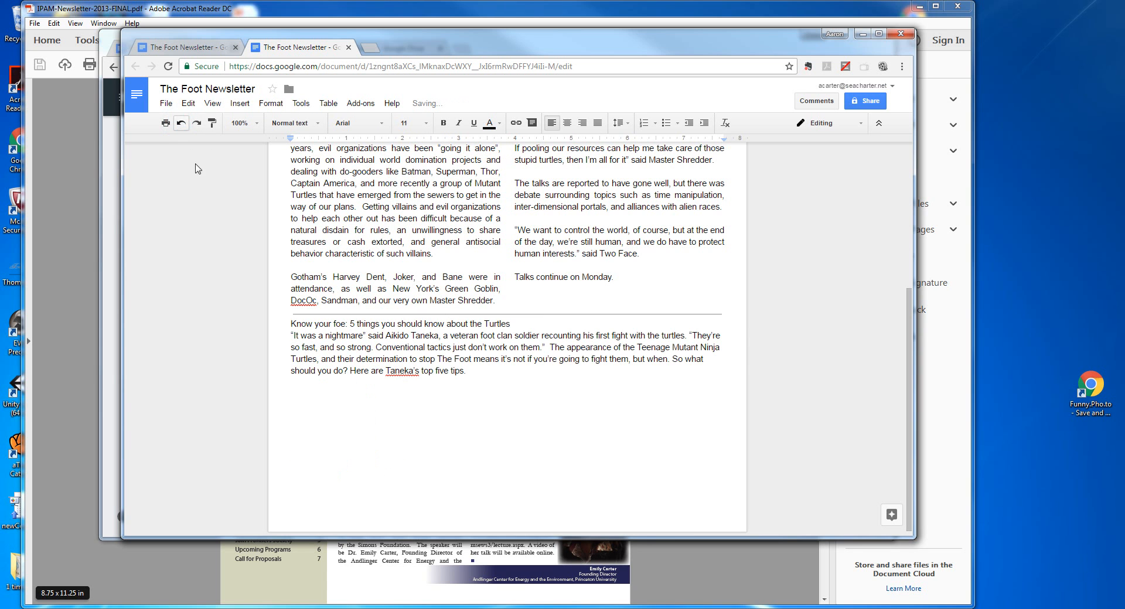
Lay out the "Know your foe" heading and its paragraph below the horizontal line in three columns.
{"action": "left_click", "coordinate": [730, 315]}
{"action": "key", "text": "Delete"}
{"action": "left_click_drag", "start_coordinate": [291, 324], "coordinate": [501, 379]}
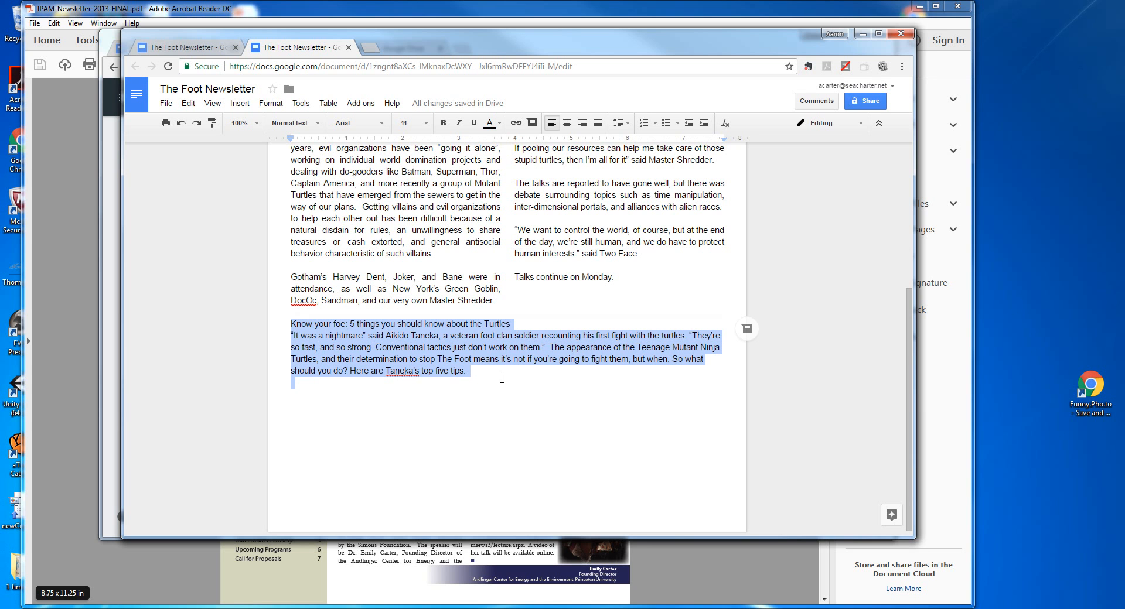
{"action": "left_click", "coordinate": [271, 104]}
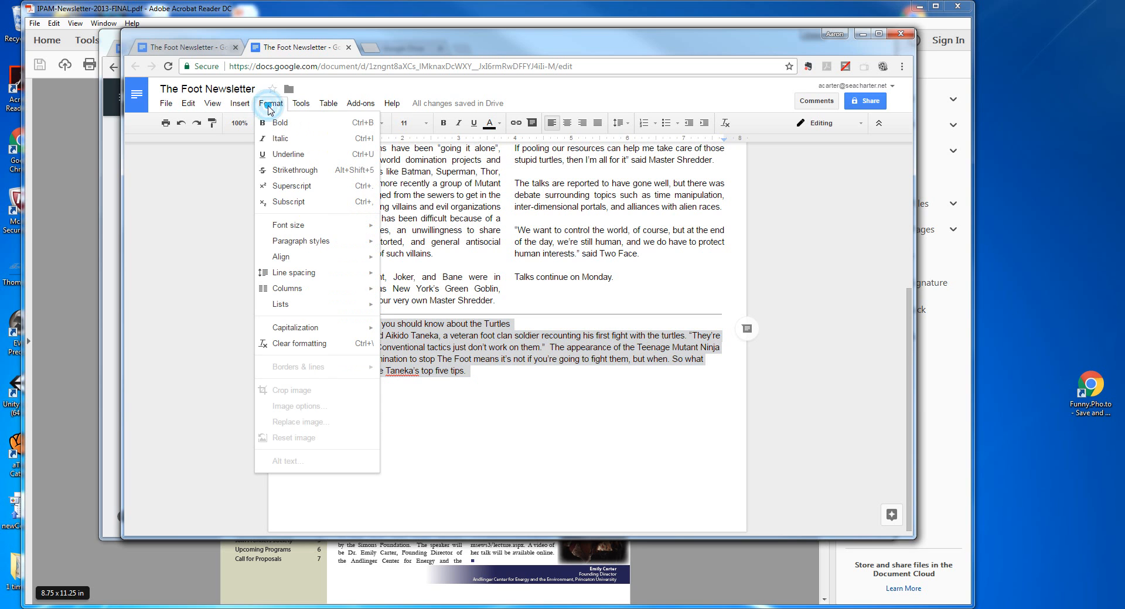
{"action": "mouse_move", "coordinate": [290, 288]}
{"action": "left_click", "coordinate": [494, 321]}
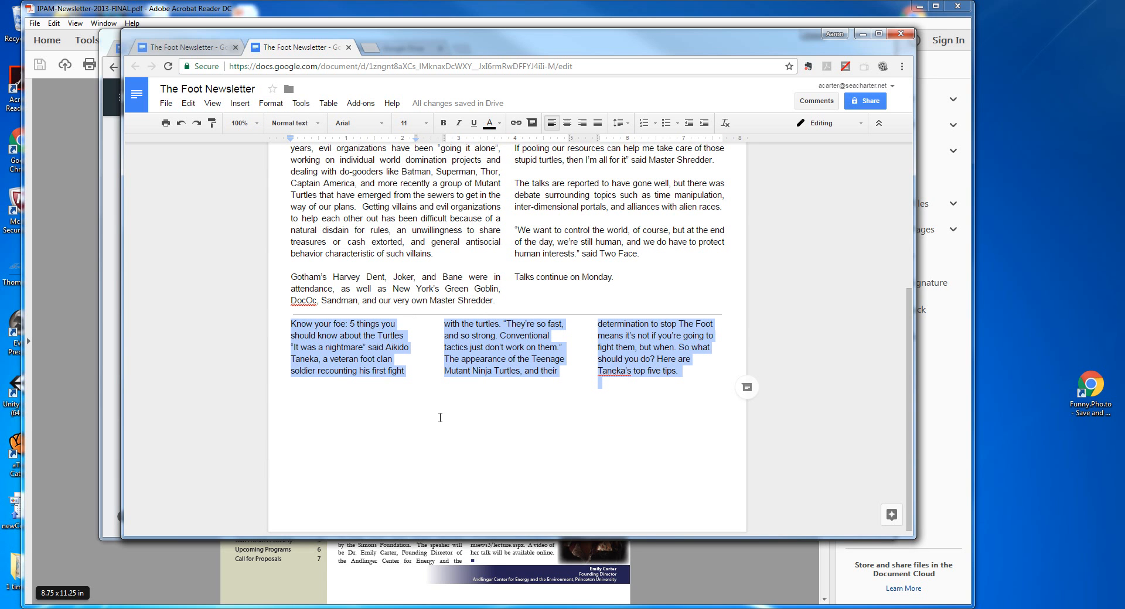
Start a new inserted drawing at the beginning of the "Know your foe" article.
{"action": "left_click", "coordinate": [292, 324]}
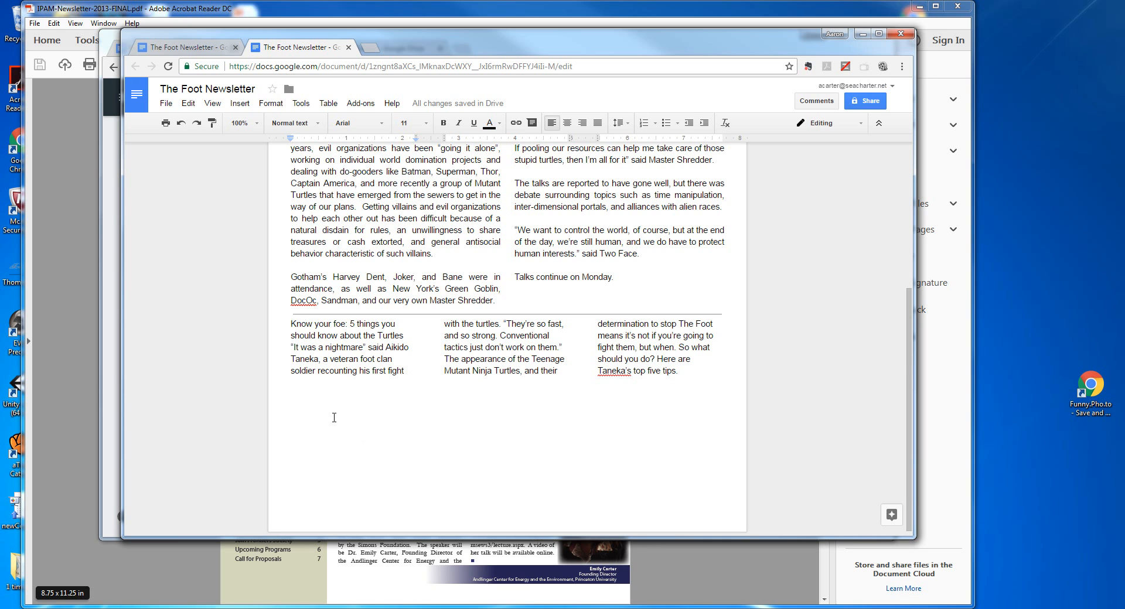
{"action": "left_click", "coordinate": [240, 104]}
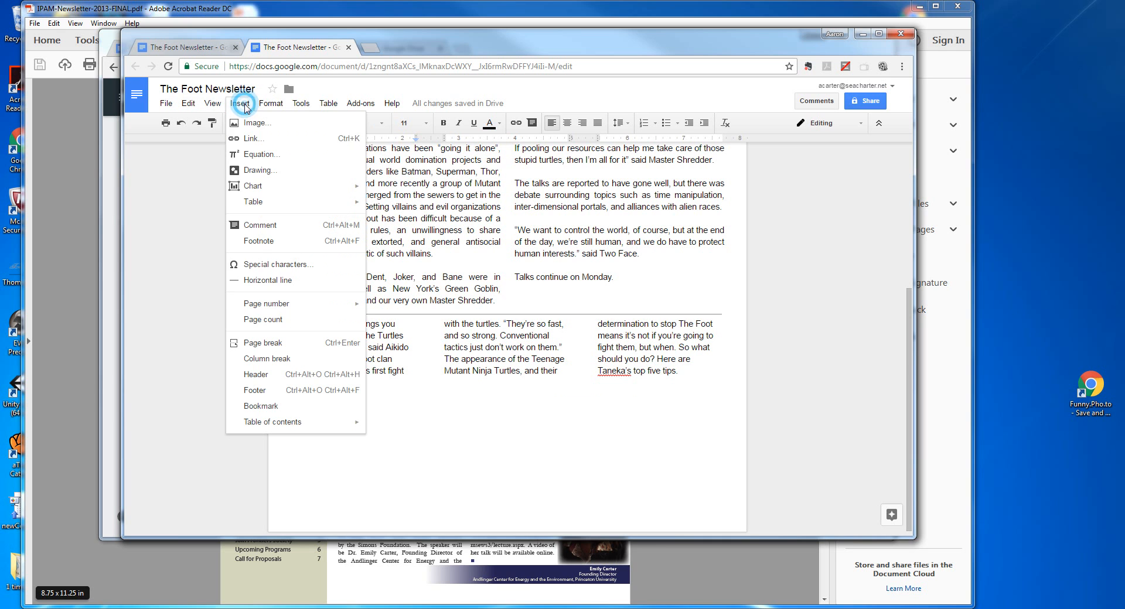
{"action": "left_click", "coordinate": [255, 172]}
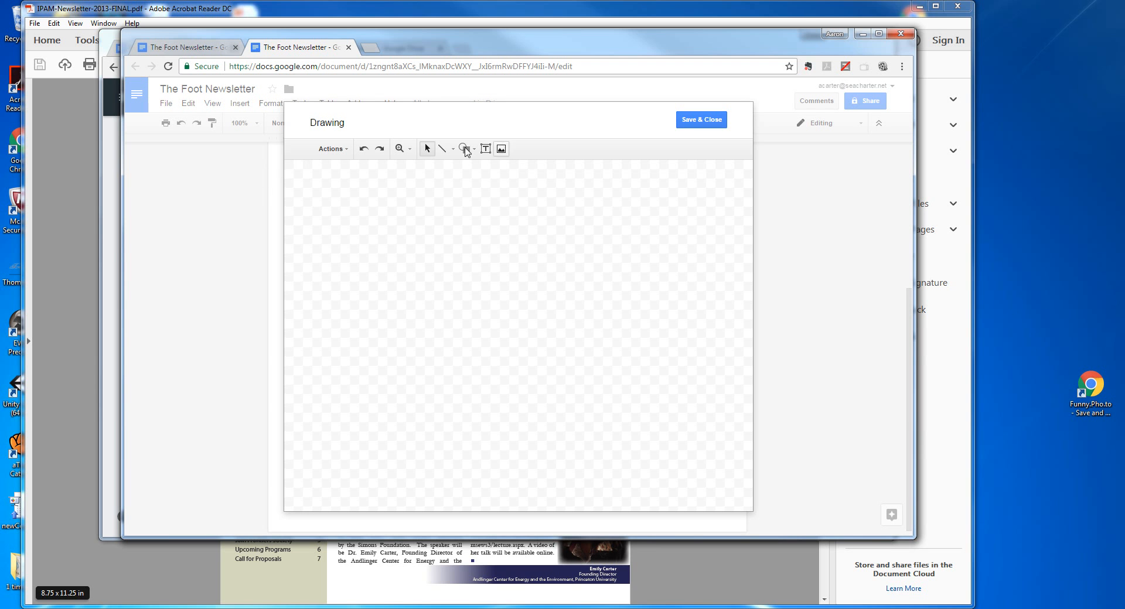
Switch to Adobe Acrobat Reader to examine the Inside box on the IPAM newsletter's first page, and return to the drawing.
{"action": "left_click", "coordinate": [74, 200]}
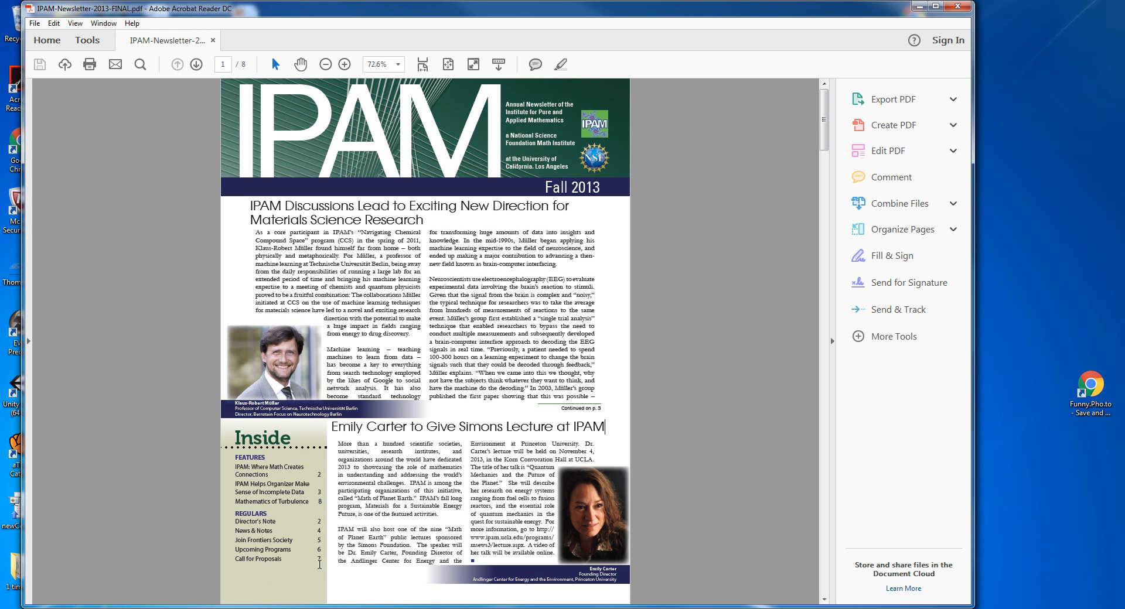
{"action": "mouse_move", "coordinate": [124, 608]}
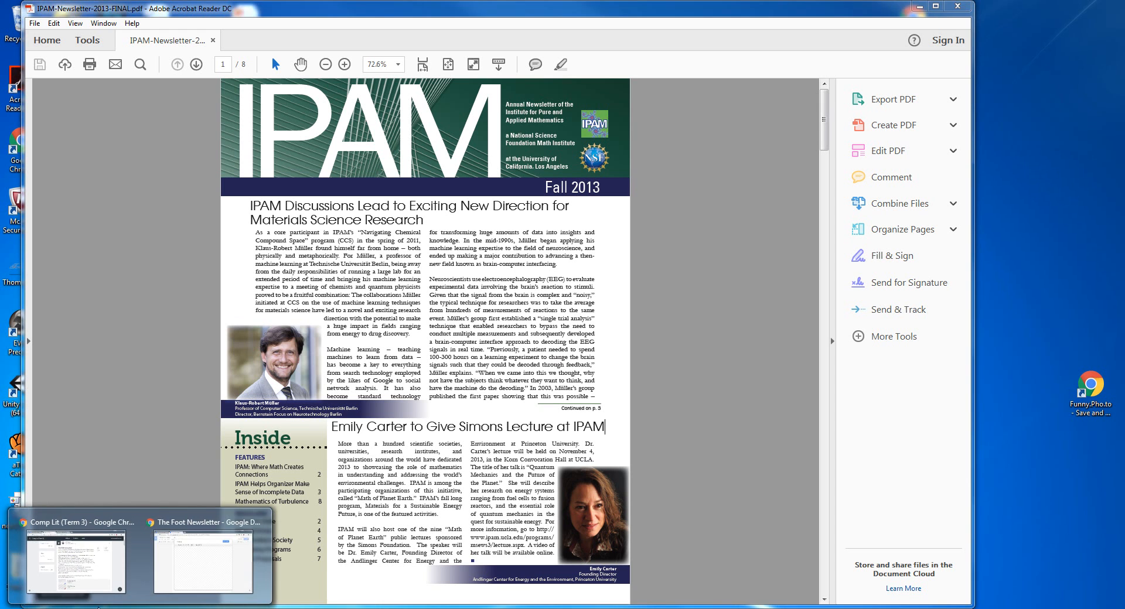
{"action": "left_click", "coordinate": [202, 580]}
Draw a tall rectangle in the upper middle of the drawing canvas.
{"action": "left_click", "coordinate": [464, 149]}
{"action": "mouse_move", "coordinate": [473, 170]}
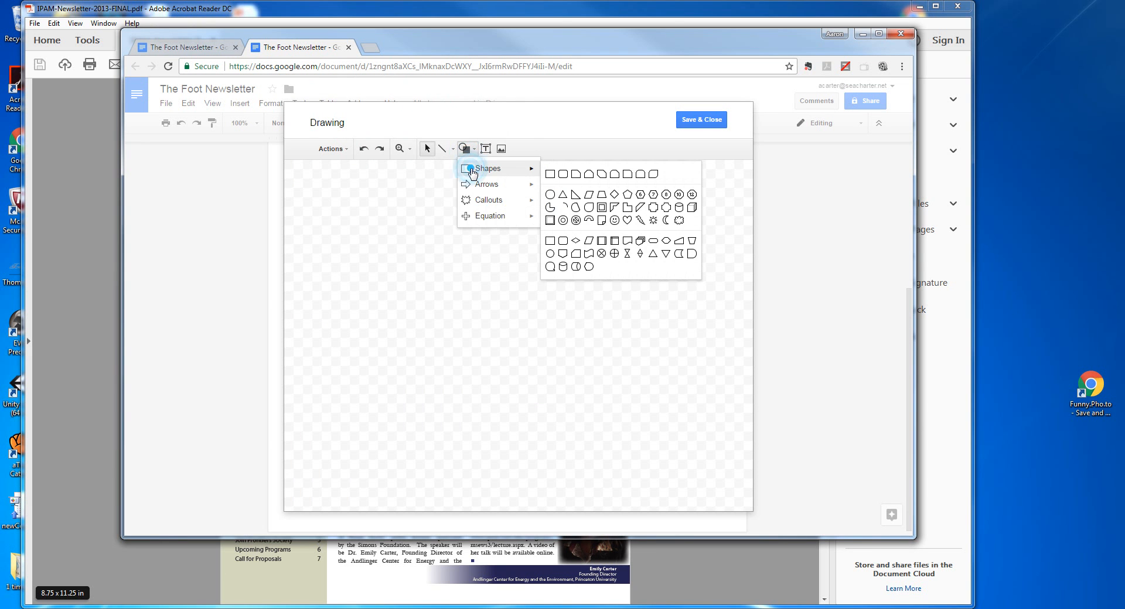
{"action": "left_click", "coordinate": [549, 171]}
{"action": "mouse_move", "coordinate": [377, 193]}
{"action": "left_mouse_down"}
{"action": "mouse_move", "coordinate": [374, 236]}
{"action": "mouse_move", "coordinate": [487, 362]}
{"action": "mouse_move", "coordinate": [501, 355]}
{"action": "mouse_move", "coordinate": [503, 336]}
{"action": "mouse_move", "coordinate": [493, 357]}
{"action": "mouse_move", "coordinate": [512, 389]}
{"action": "left_mouse_up"}
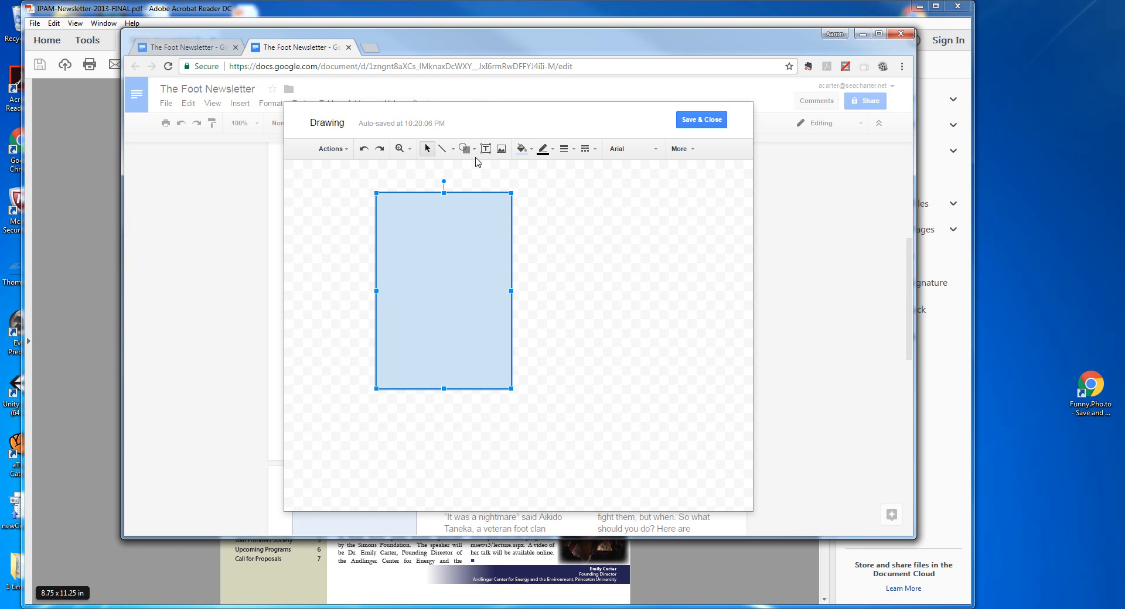
Make the rectangle's outline transparent and fill it with solid light purple.
{"action": "left_click", "coordinate": [552, 154]}
{"action": "left_click", "coordinate": [556, 169]}
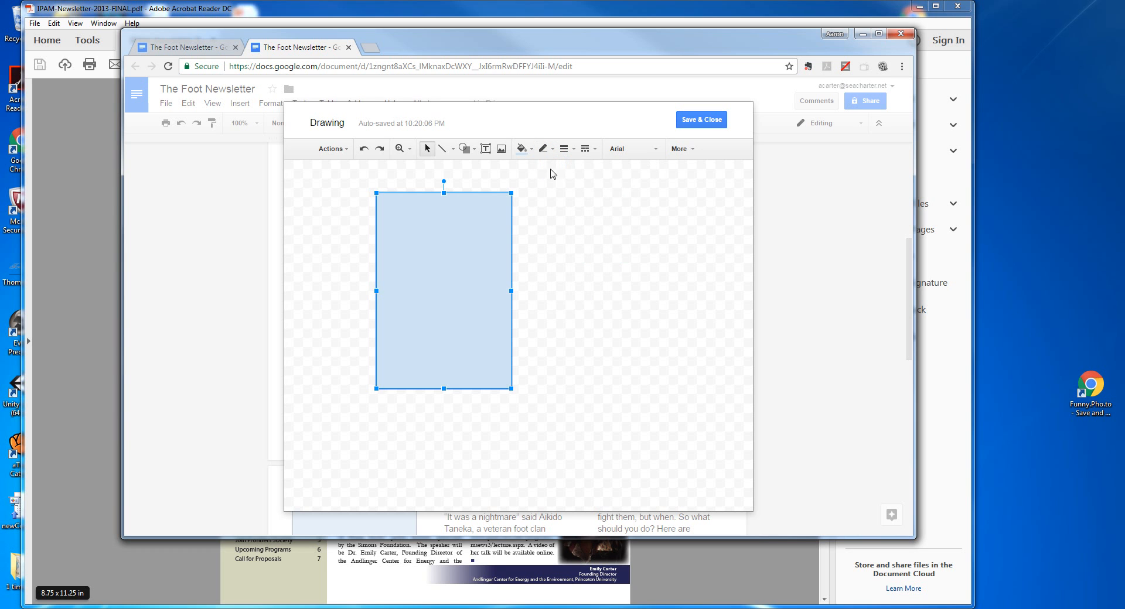
{"action": "left_click", "coordinate": [523, 150]}
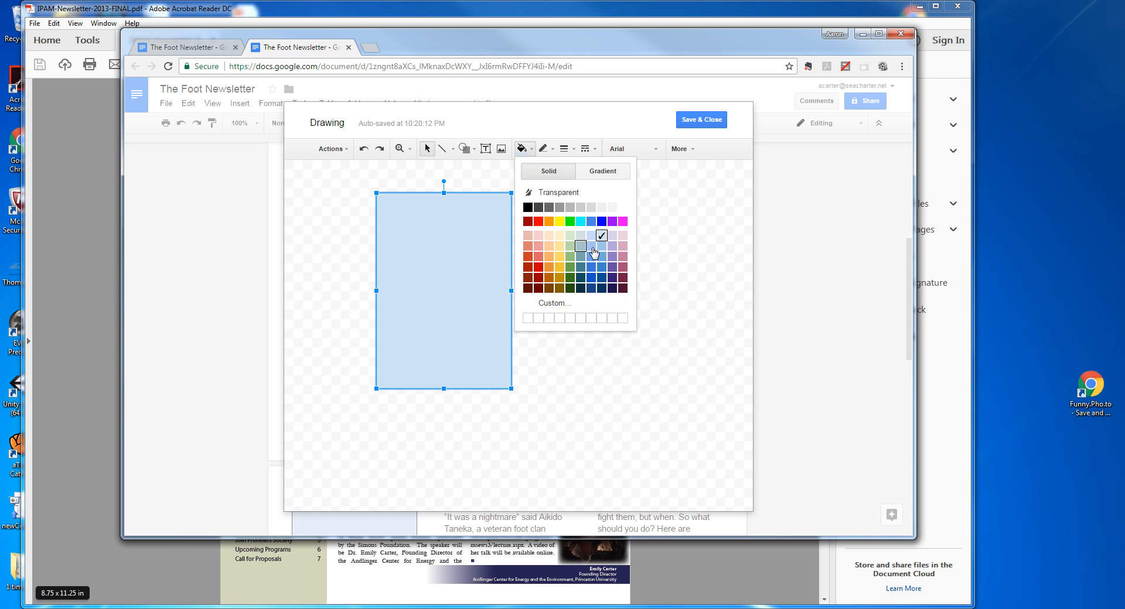
{"action": "left_click", "coordinate": [612, 237]}
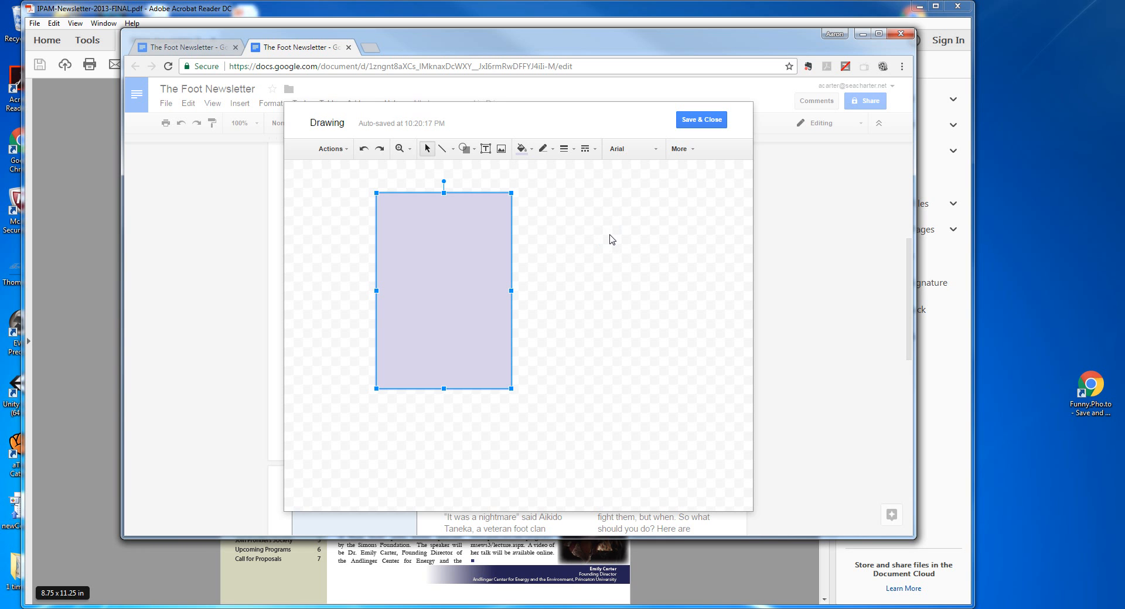
{"action": "left_click", "coordinate": [584, 245]}
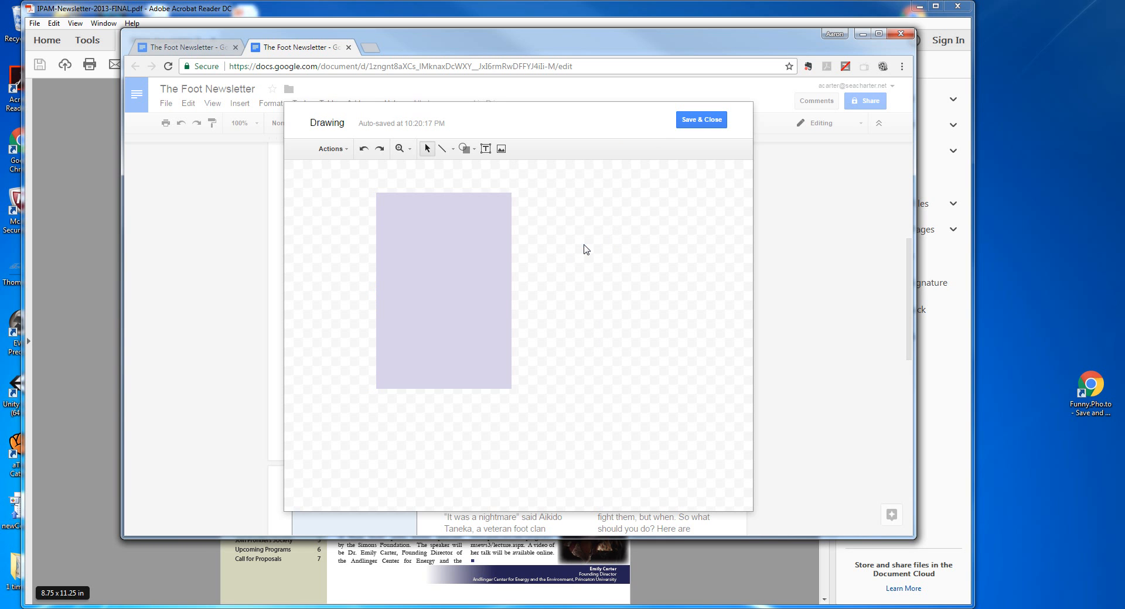
Switch to the IPAM newsletter in Adobe Acrobat Reader to review its Inside heading, and return to the drawing.
{"action": "left_click", "coordinate": [61, 339]}
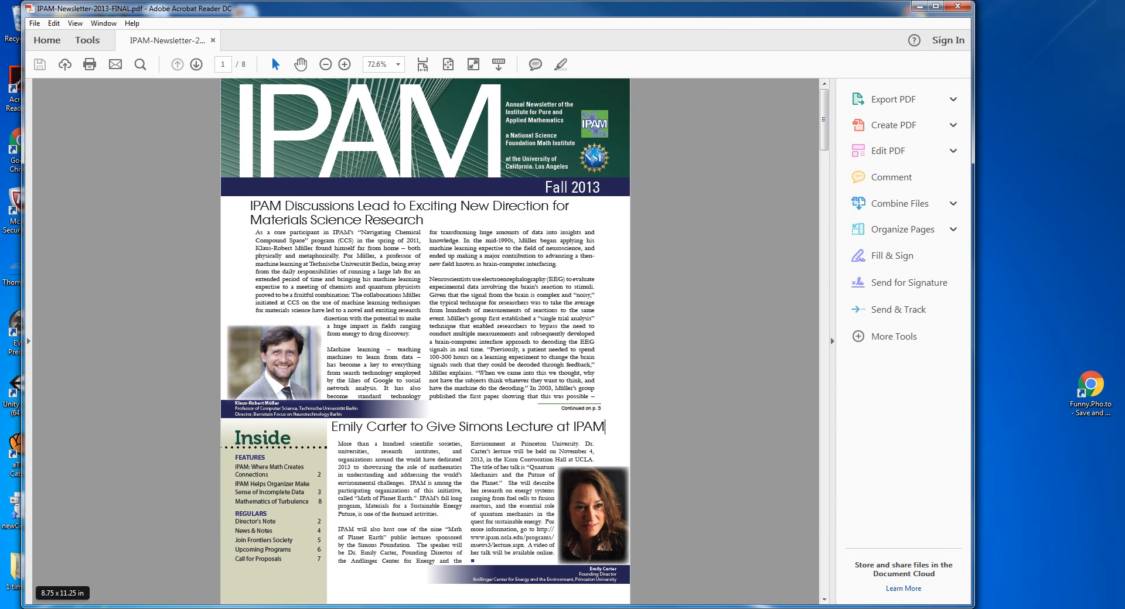
{"action": "mouse_move", "coordinate": [141, 606]}
{"action": "left_click", "coordinate": [182, 566]}
{"action": "left_click", "coordinate": [445, 271]}
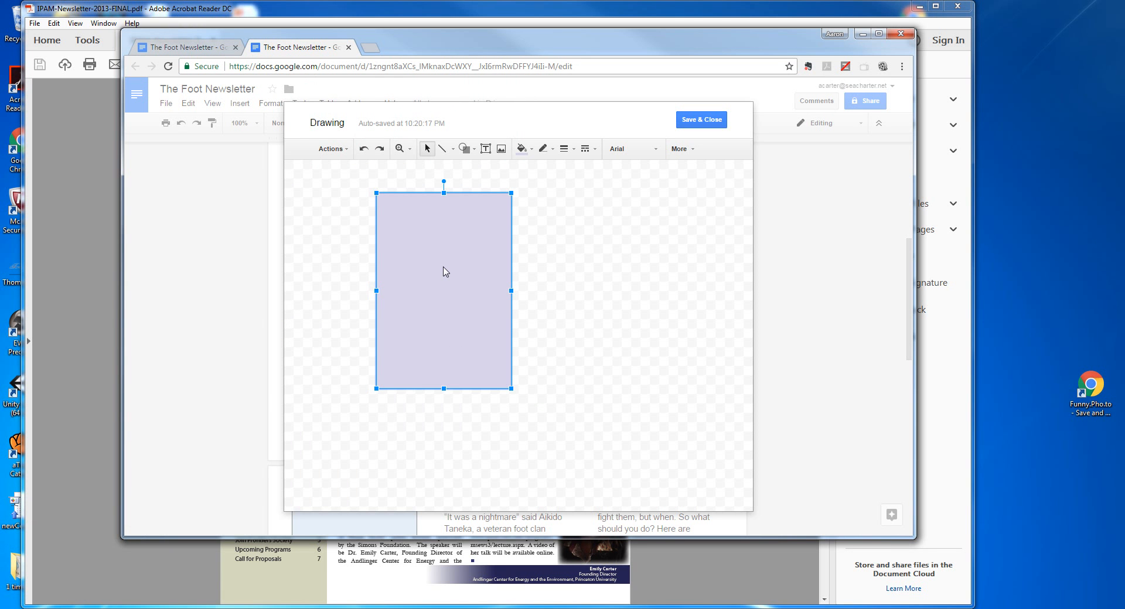
{"action": "type", "text": "Inside"}
{"action": "key", "text": "BackSpace"}
{"action": "key", "text": "BackSpace"}
{"action": "key", "text": "BackSpace"}
{"action": "key", "text": "BackSpace"}
{"action": "left_click", "coordinate": [532, 176]}
Add a text box across the upper part of the purple rectangle containing the heading "Inside".
{"action": "left_click", "coordinate": [485, 149]}
{"action": "left_click", "coordinate": [386, 198]}
{"action": "left_click_drag", "start_coordinate": [451, 222], "coordinate": [491, 225]}
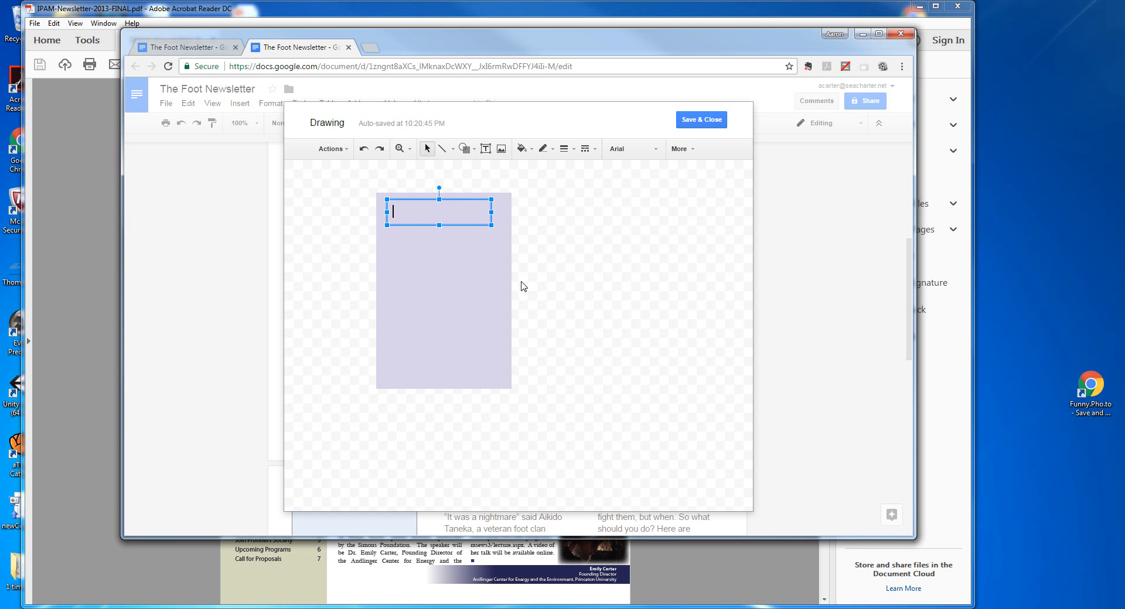
{"action": "type", "text": "Inside"}
Format the "Inside" heading in Merriweather at font size 24.
{"action": "left_click_drag", "start_coordinate": [422, 212], "coordinate": [390, 216]}
{"action": "left_click", "coordinate": [649, 150]}
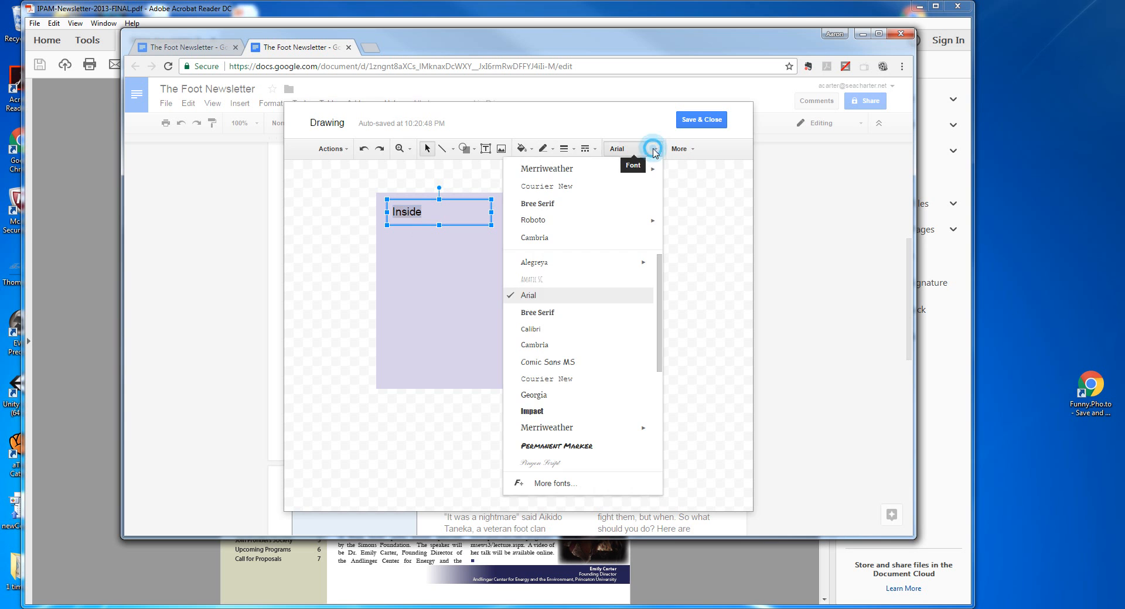
{"action": "left_click", "coordinate": [566, 170]}
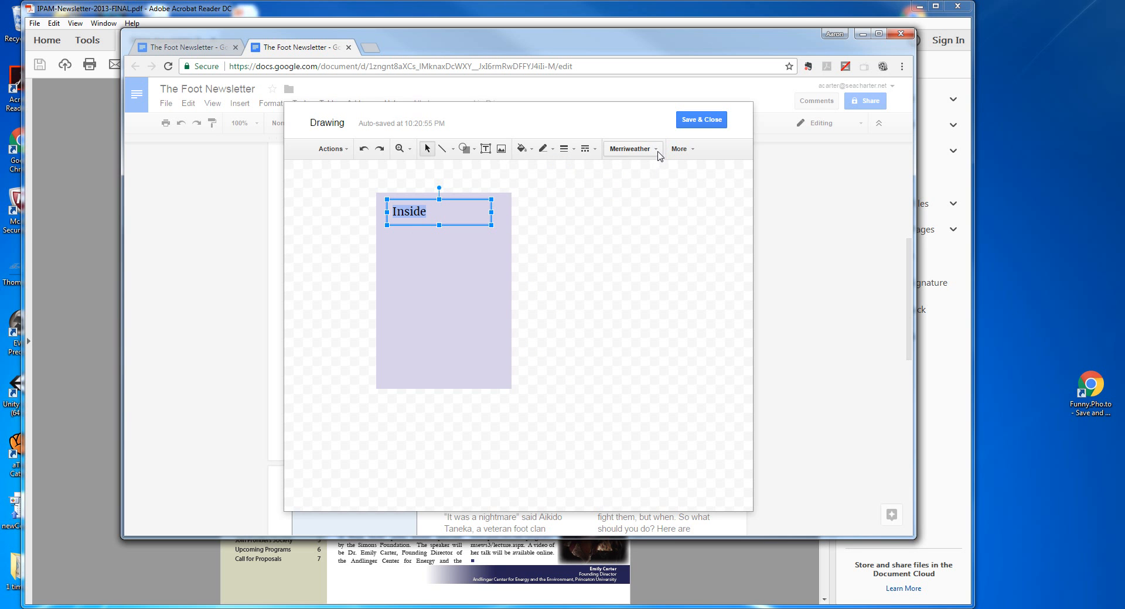
{"action": "left_click", "coordinate": [679, 149]}
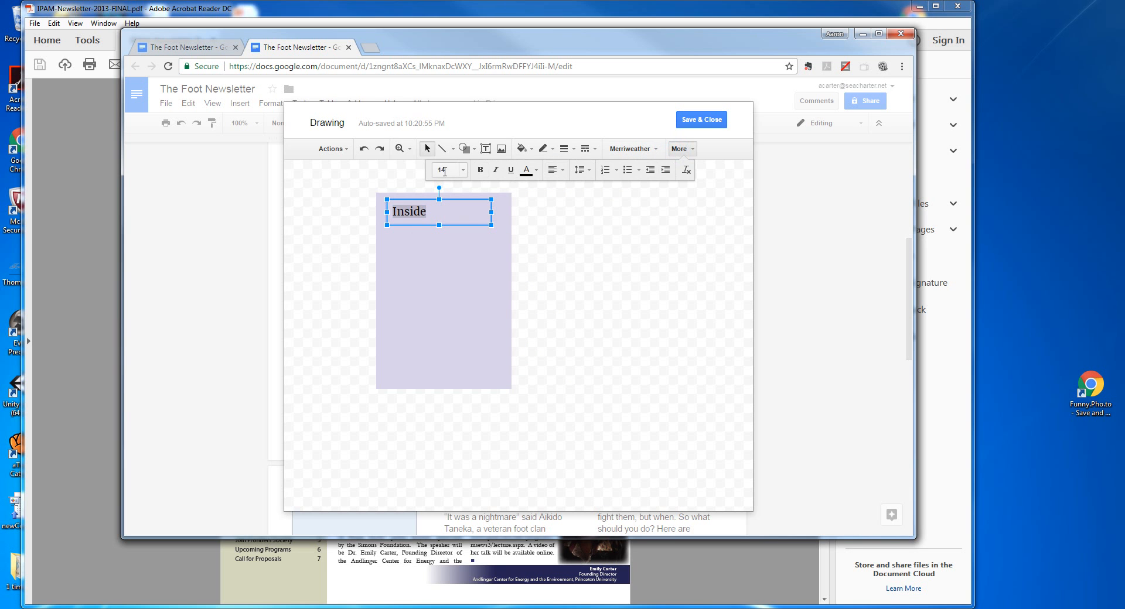
{"action": "left_click", "coordinate": [463, 170]}
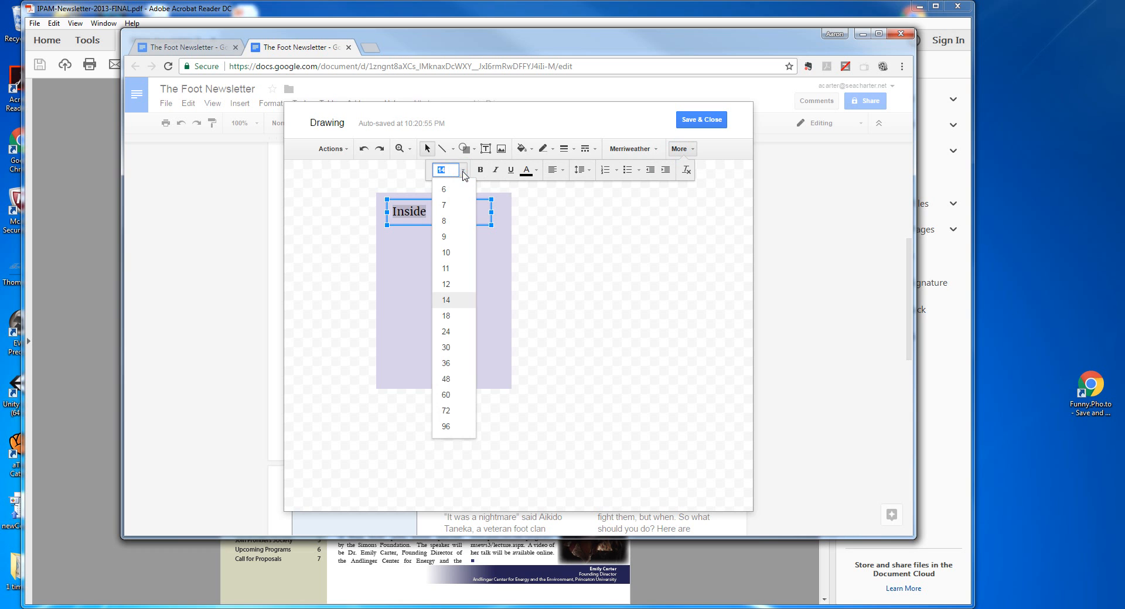
{"action": "left_click", "coordinate": [445, 316]}
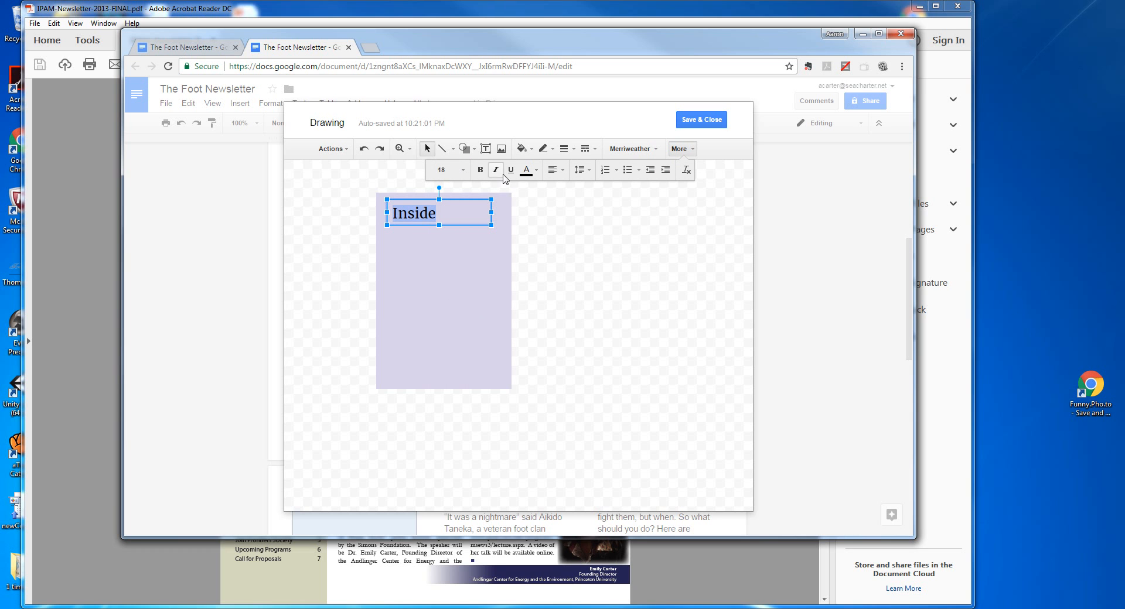
{"action": "left_click", "coordinate": [465, 175]}
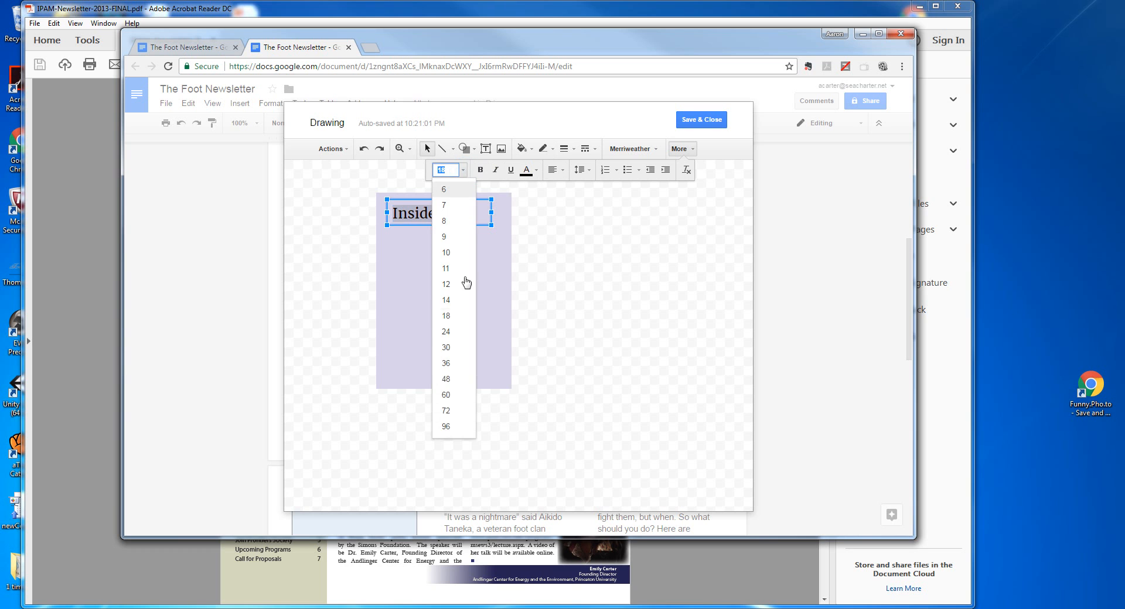
{"action": "left_click", "coordinate": [451, 328]}
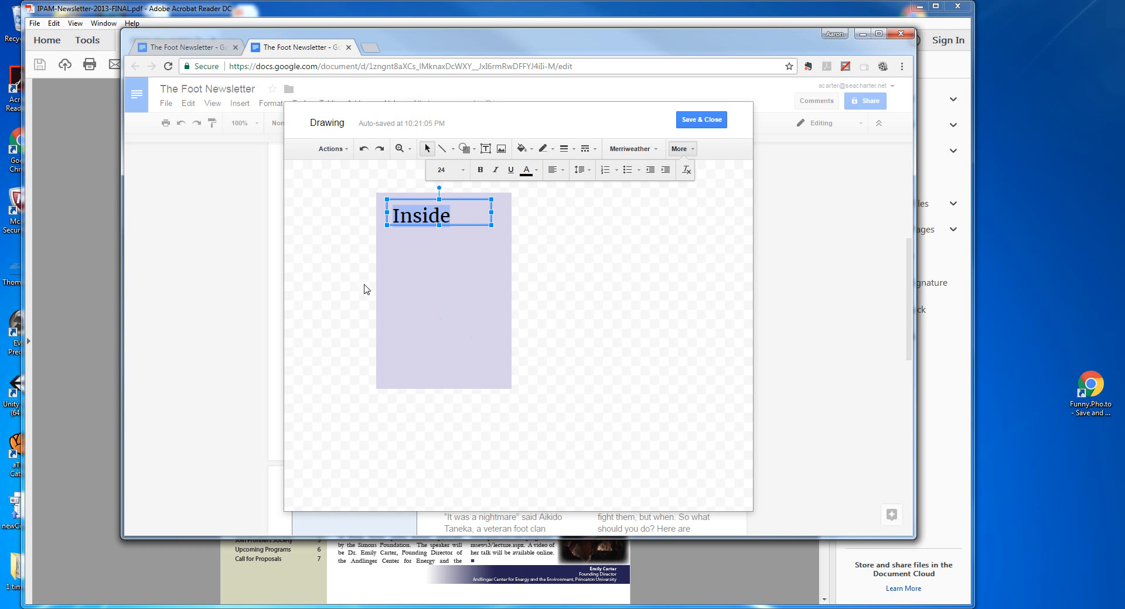
Move the "Inside" text box slightly up toward the rectangle's upper edge.
{"action": "left_click", "coordinate": [343, 264]}
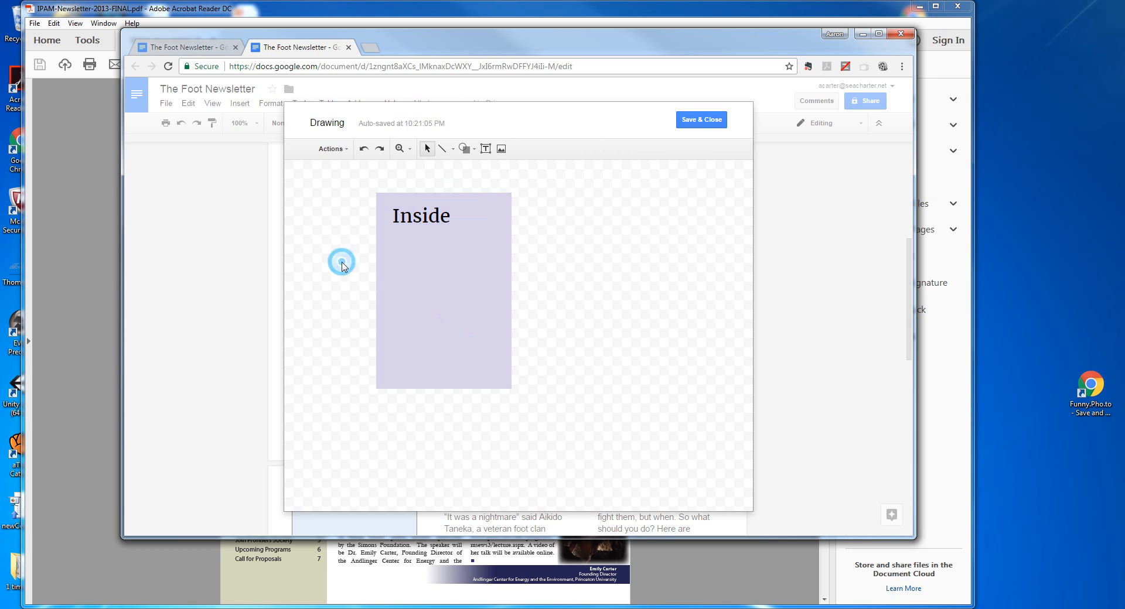
{"action": "left_click", "coordinate": [436, 215]}
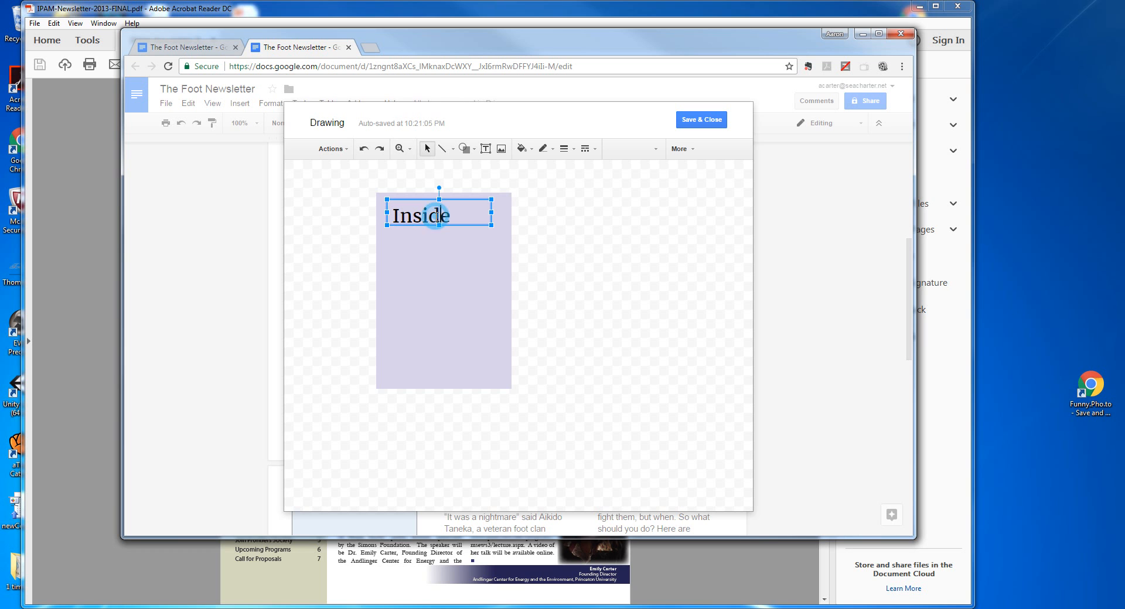
{"action": "left_click", "coordinate": [448, 197]}
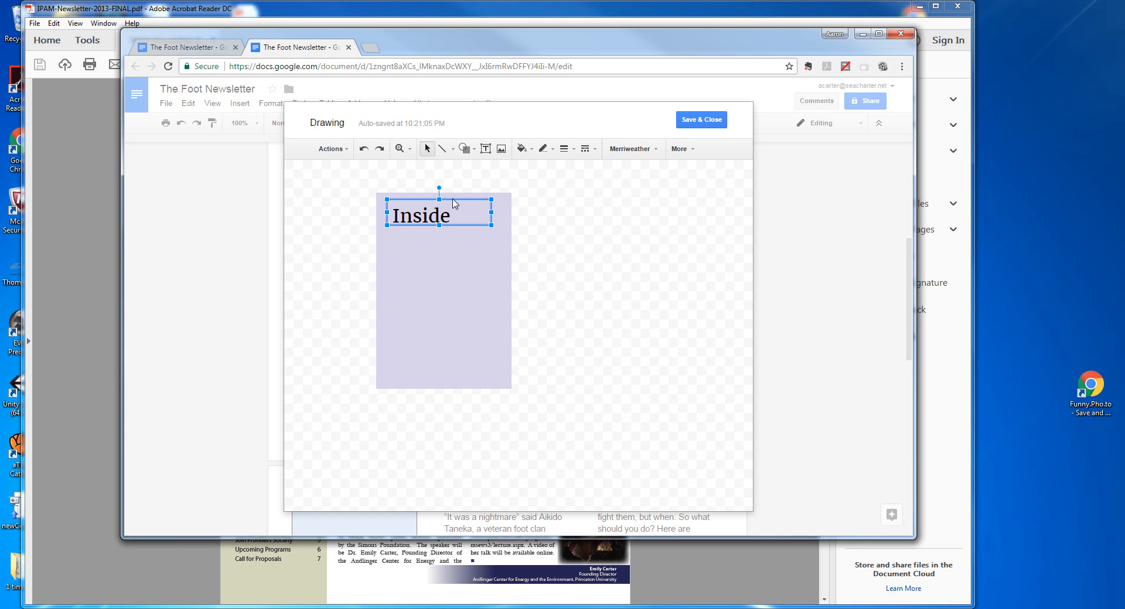
{"action": "left_click", "coordinate": [401, 236]}
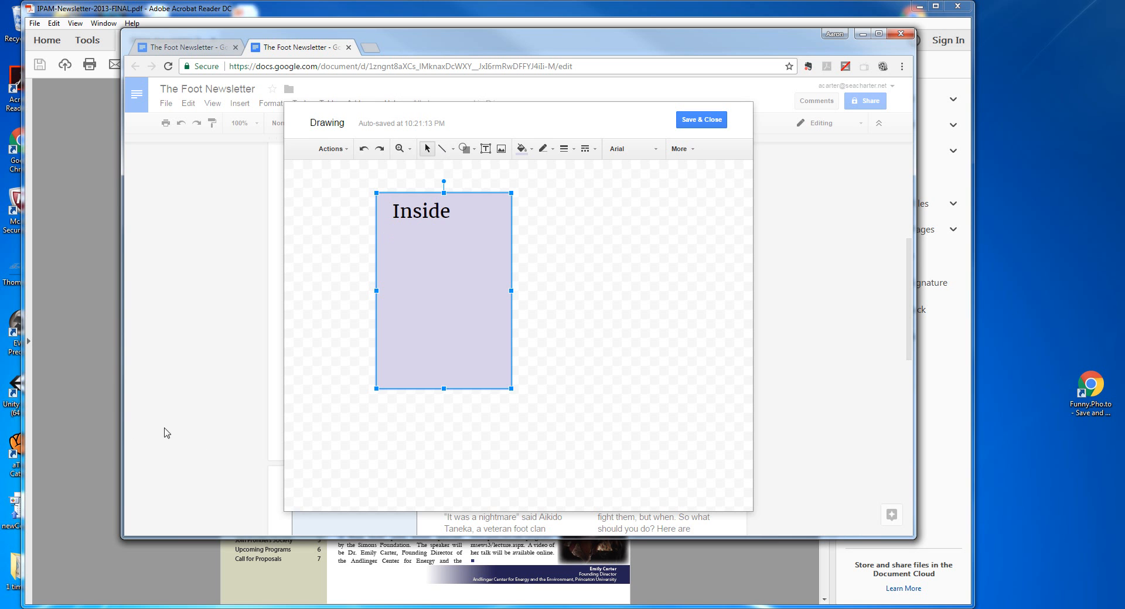
Check the divider beneath the Inside heading in the IPAM newsletter in Adobe Acrobat Reader, and return to the drawing with nothing selected.
{"action": "left_click", "coordinate": [78, 452]}
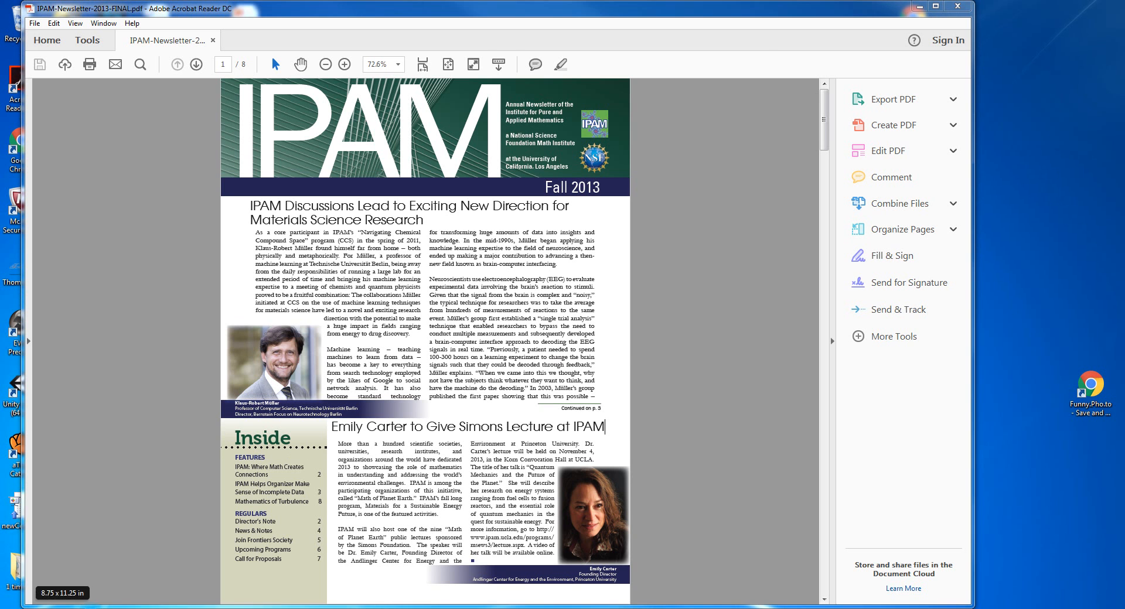
{"action": "left_click", "coordinate": [191, 565]}
{"action": "left_click", "coordinate": [577, 239]}
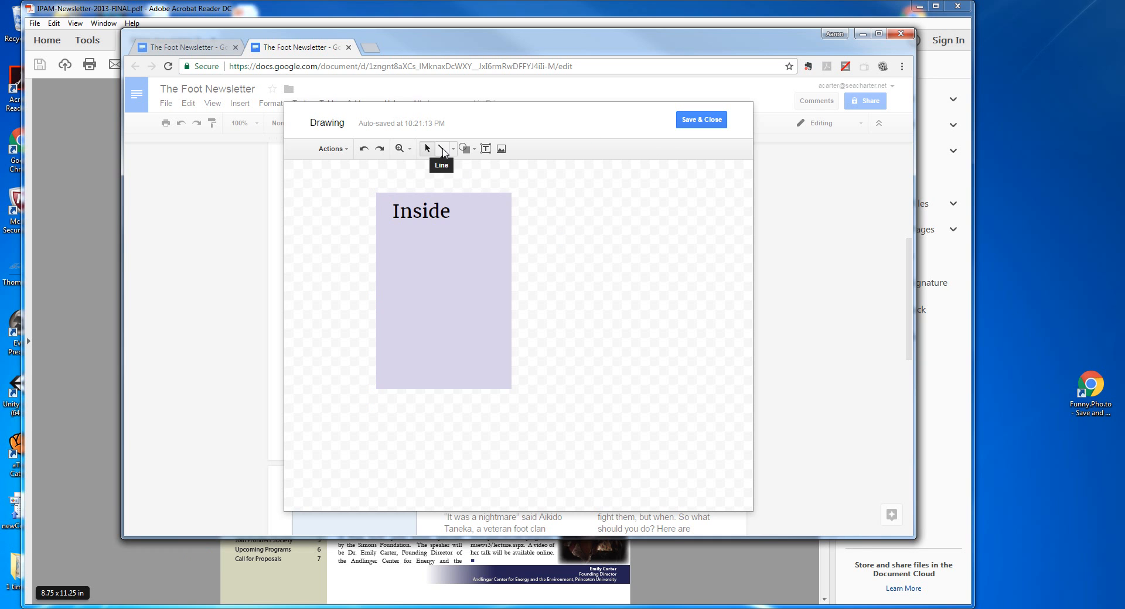
Draw a straight horizontal line beneath the "Inside" heading, spanning most of the purple rectangle's width.
{"action": "left_click", "coordinate": [452, 149]}
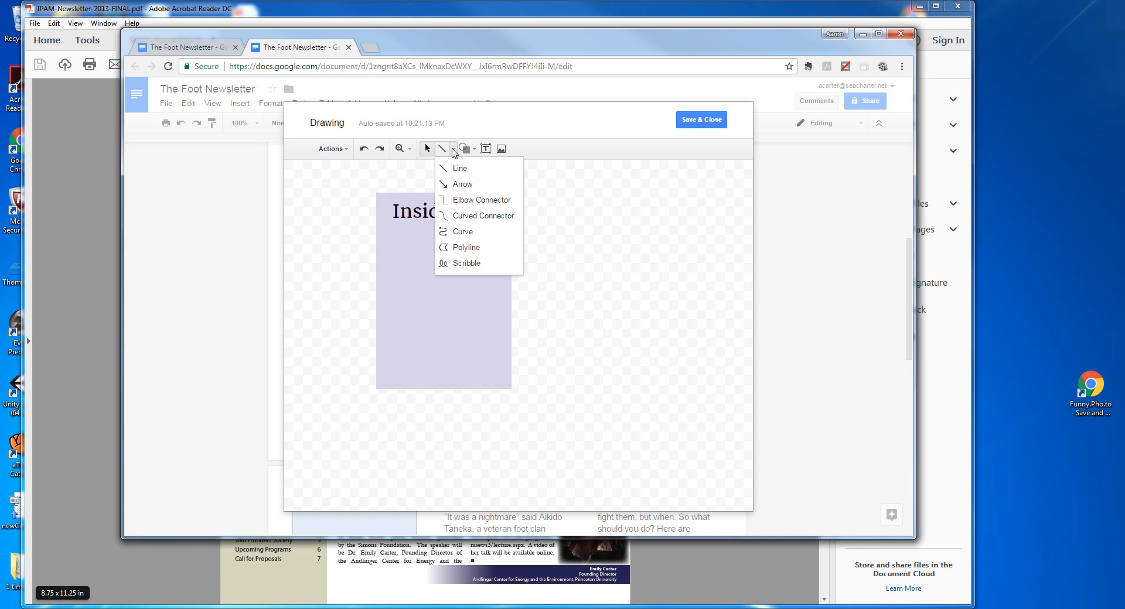
{"action": "left_click", "coordinate": [457, 168]}
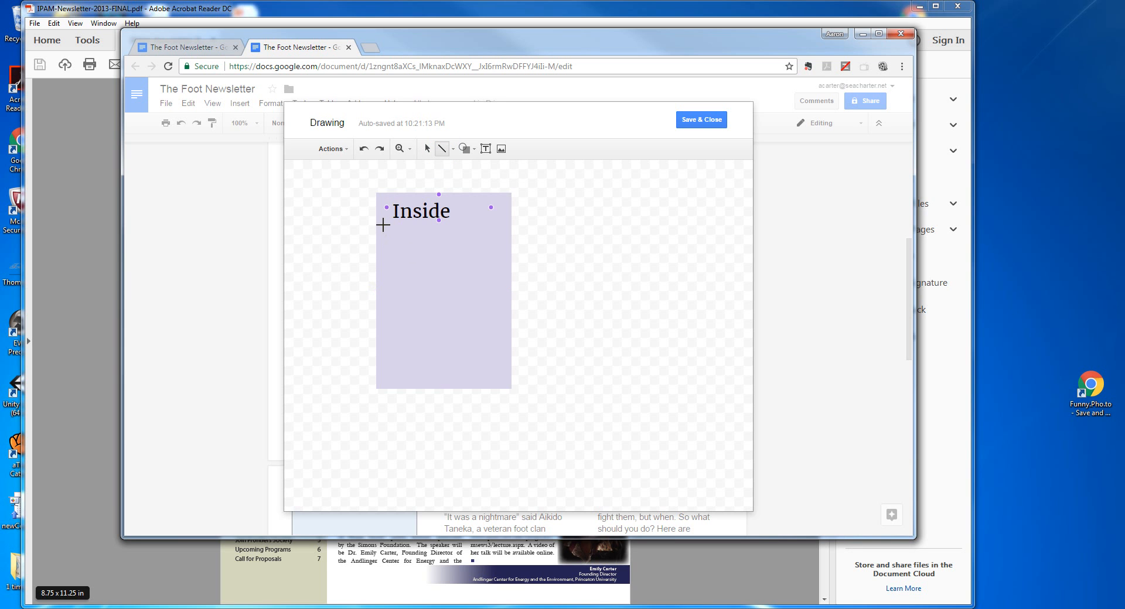
{"action": "left_click_drag", "start_coordinate": [384, 222], "coordinate": [499, 222]}
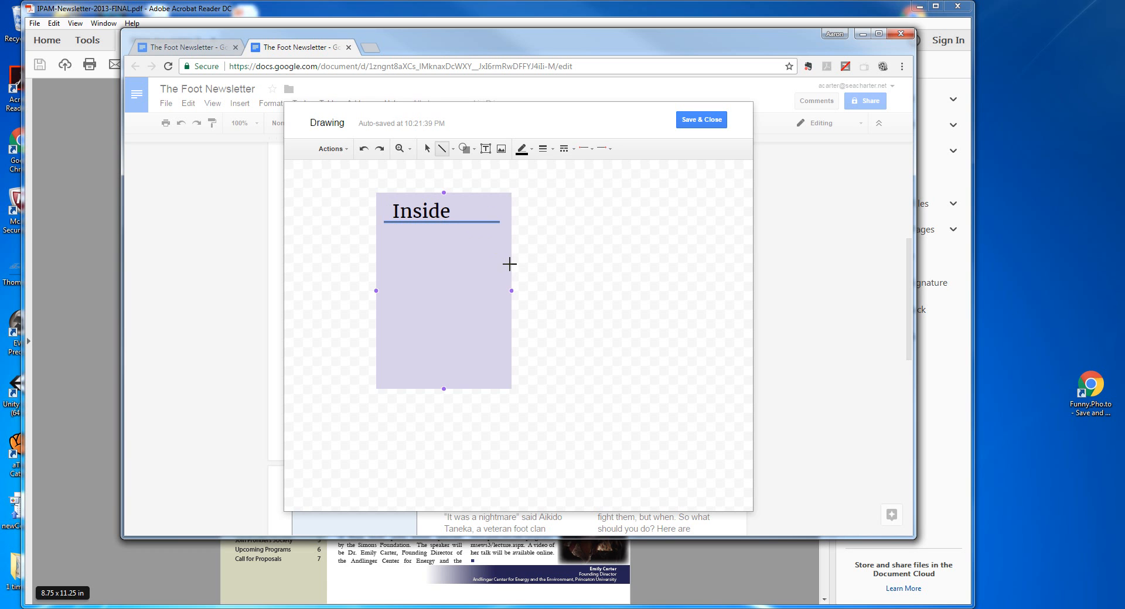
Give the line beneath the "Inside" heading a dotted style, trying the dashed style along the way.
{"action": "left_click", "coordinate": [553, 150]}
{"action": "left_click", "coordinate": [554, 150]}
{"action": "left_click", "coordinate": [566, 150]}
{"action": "left_click", "coordinate": [582, 185]}
{"action": "left_click", "coordinate": [576, 151]}
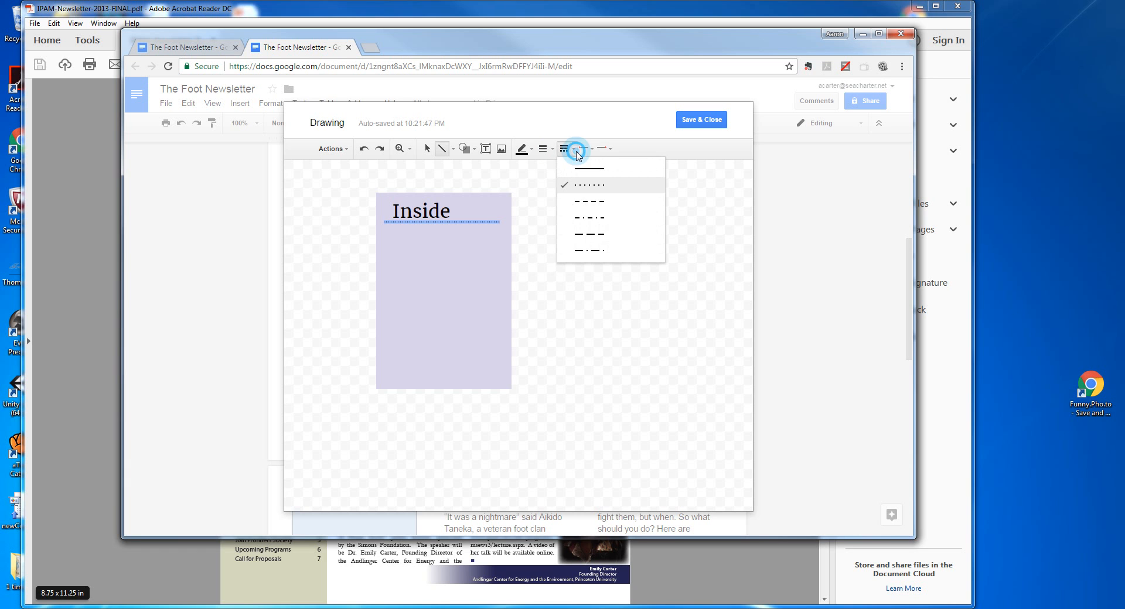
{"action": "left_click", "coordinate": [577, 201]}
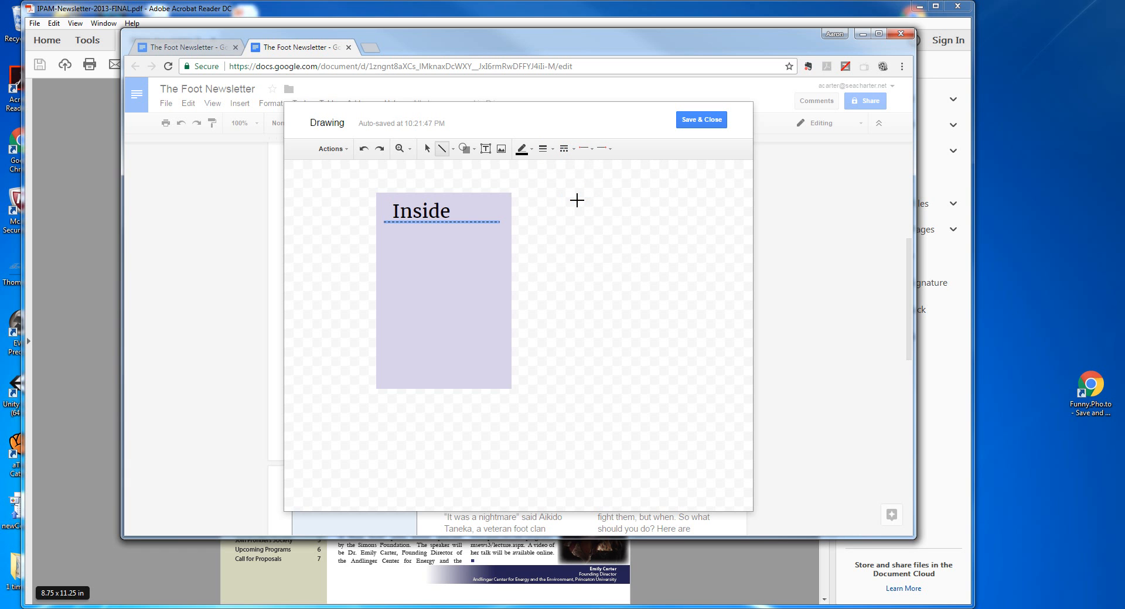
{"action": "left_click", "coordinate": [574, 150]}
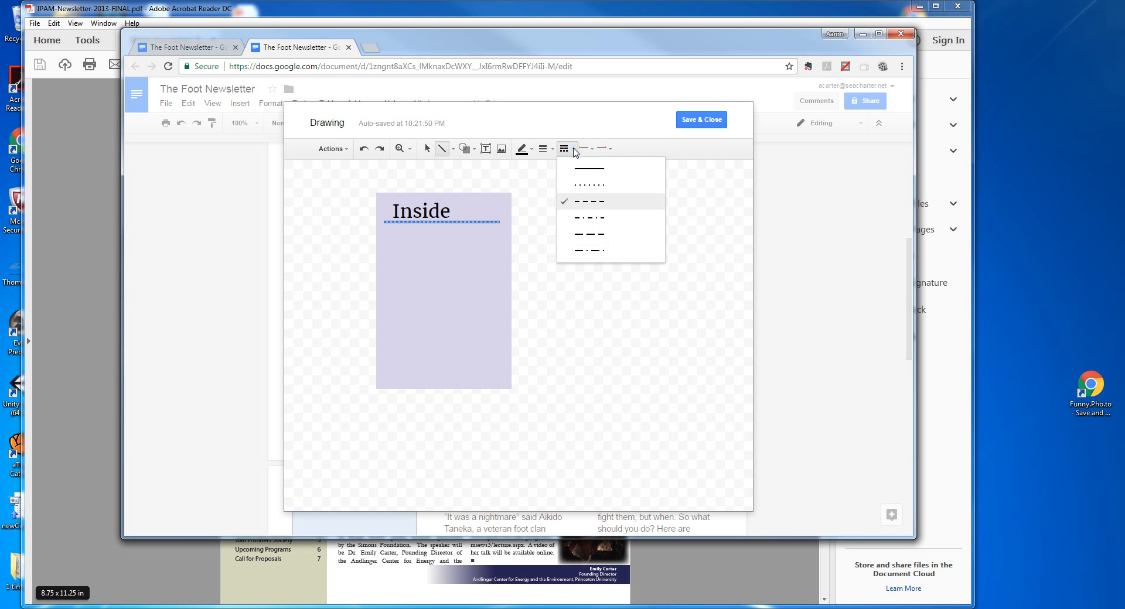
{"action": "left_click", "coordinate": [573, 184]}
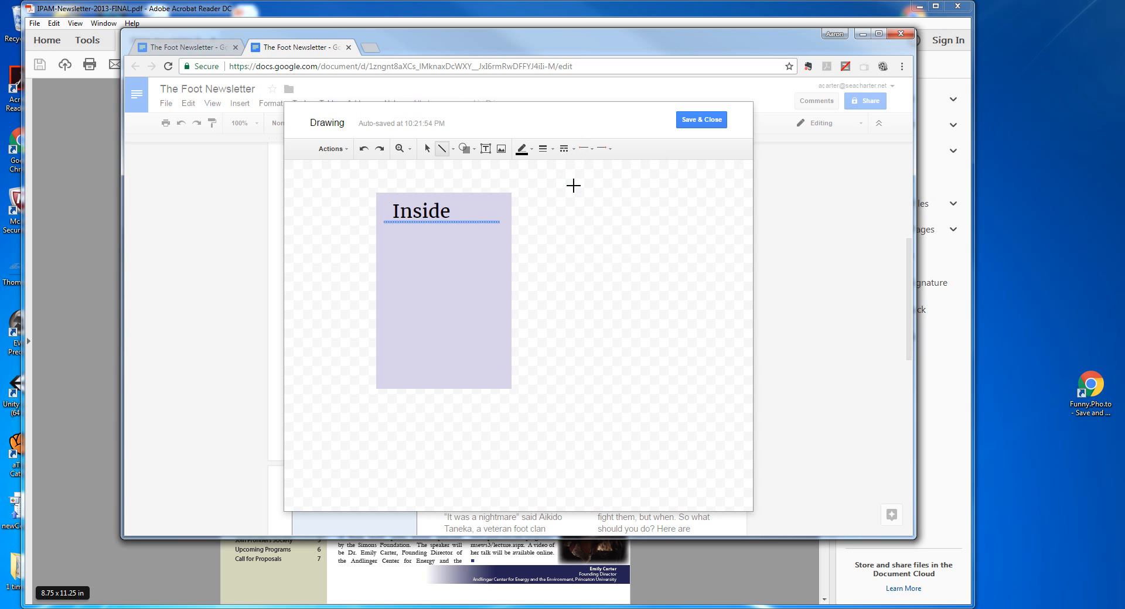
{"action": "left_click", "coordinate": [544, 256]}
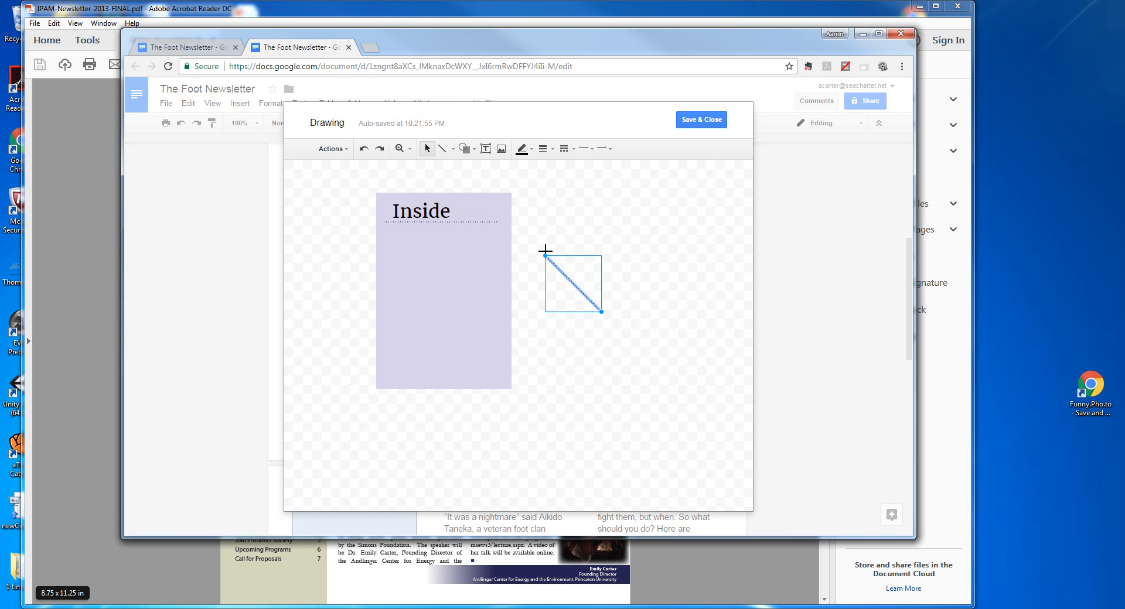
Check the Inside box in the IPAM newsletter in Adobe Acrobat Reader, and delete the stray diagonal line beside the purple rectangle.
{"action": "left_click", "coordinate": [89, 448]}
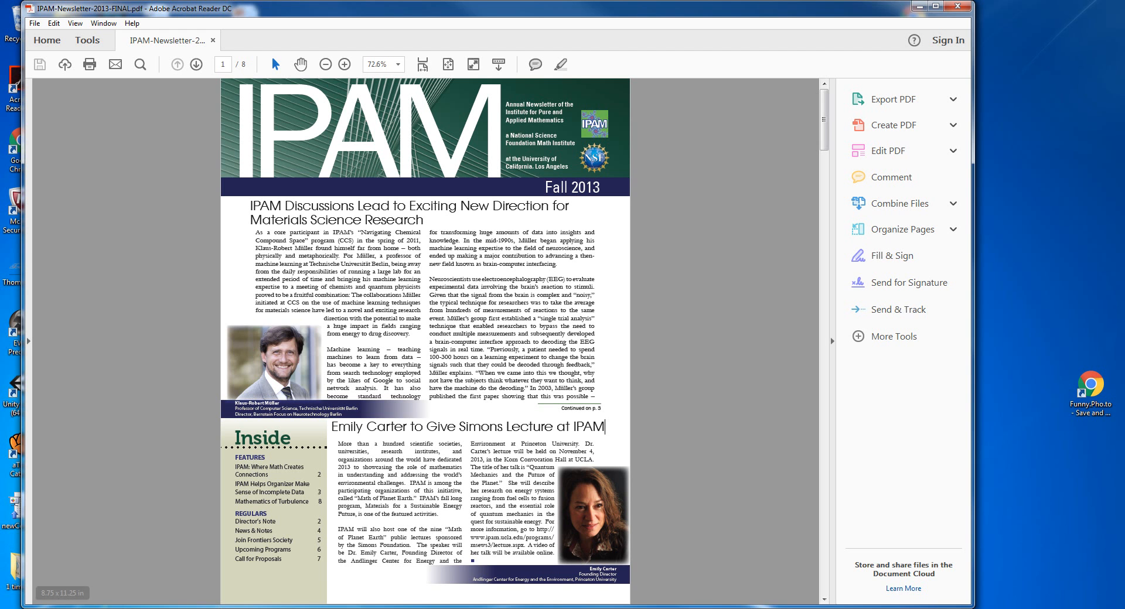
{"action": "mouse_move", "coordinate": [138, 601]}
{"action": "left_click", "coordinate": [189, 565]}
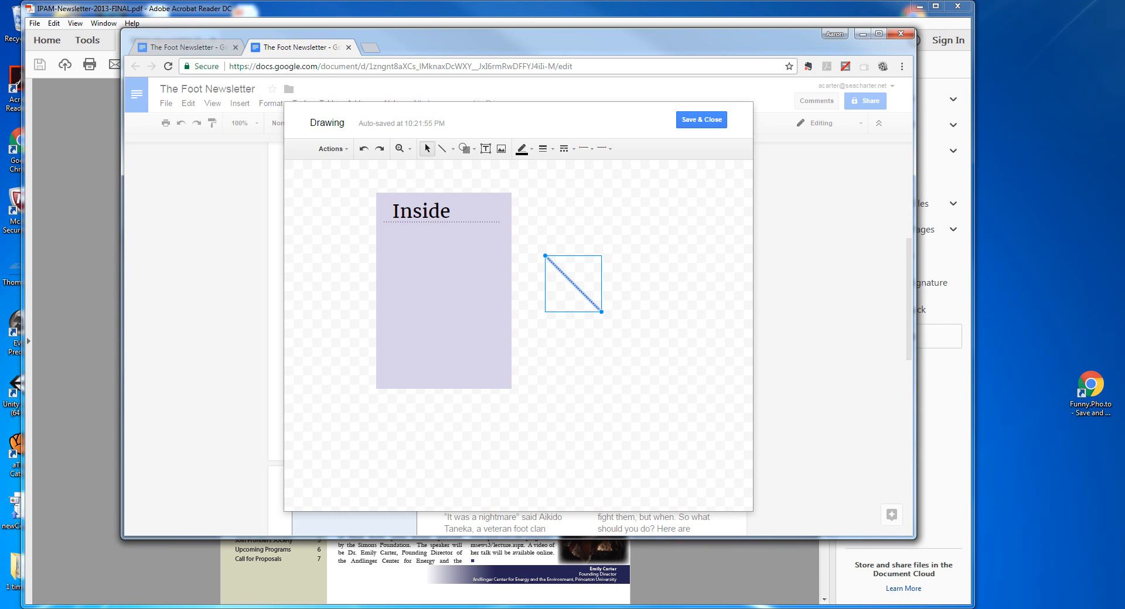
{"action": "left_click", "coordinate": [564, 262]}
{"action": "left_click", "coordinate": [562, 271]}
{"action": "key", "text": "Delete"}
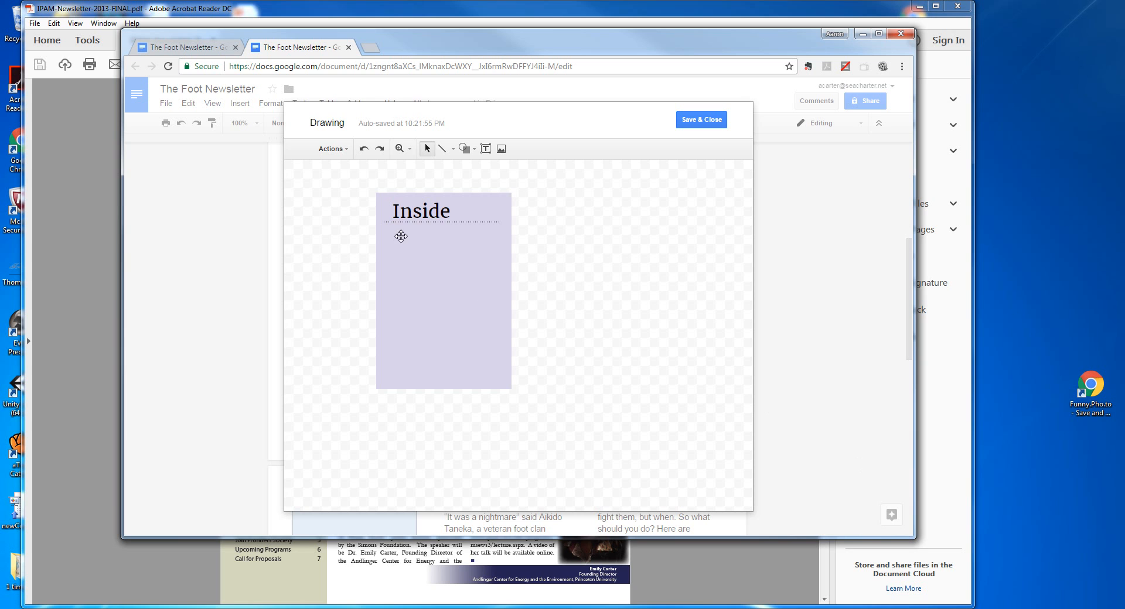
Add a text box below the dotted line containing the heading "FEATURES", checking the contents list in the IPAM newsletter for reference.
{"action": "left_click", "coordinate": [485, 149]}
{"action": "mouse_move", "coordinate": [384, 227]}
{"action": "left_mouse_down"}
{"action": "mouse_move", "coordinate": [432, 329]}
{"action": "mouse_move", "coordinate": [462, 356]}
{"action": "mouse_move", "coordinate": [463, 377]}
{"action": "left_mouse_up"}
{"action": "left_click", "coordinate": [101, 416]}
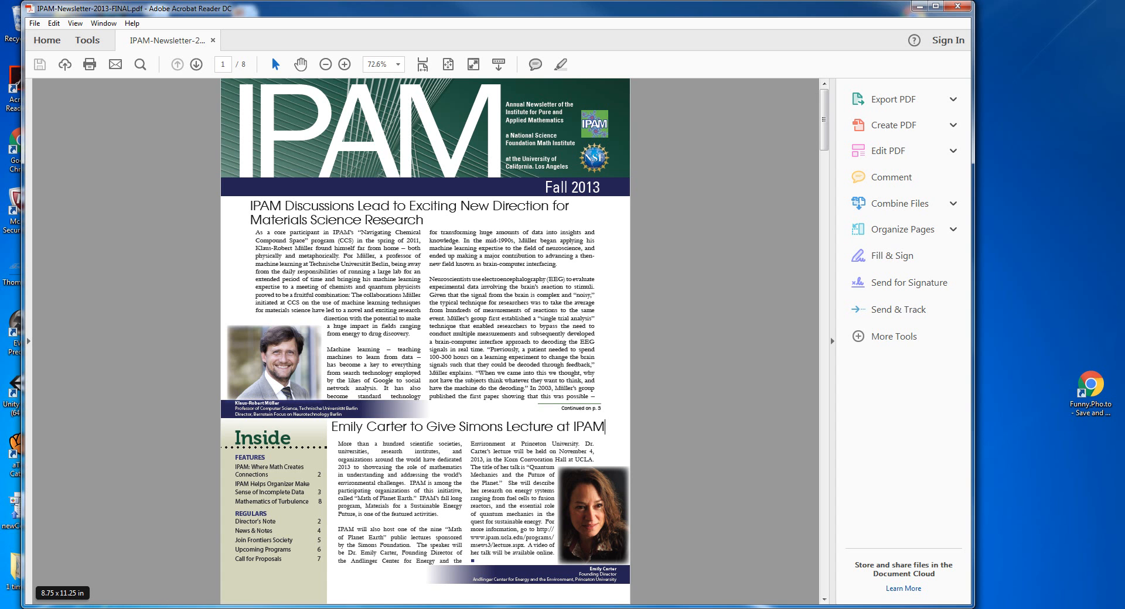
{"action": "mouse_move", "coordinate": [204, 607]}
{"action": "left_click", "coordinate": [203, 562]}
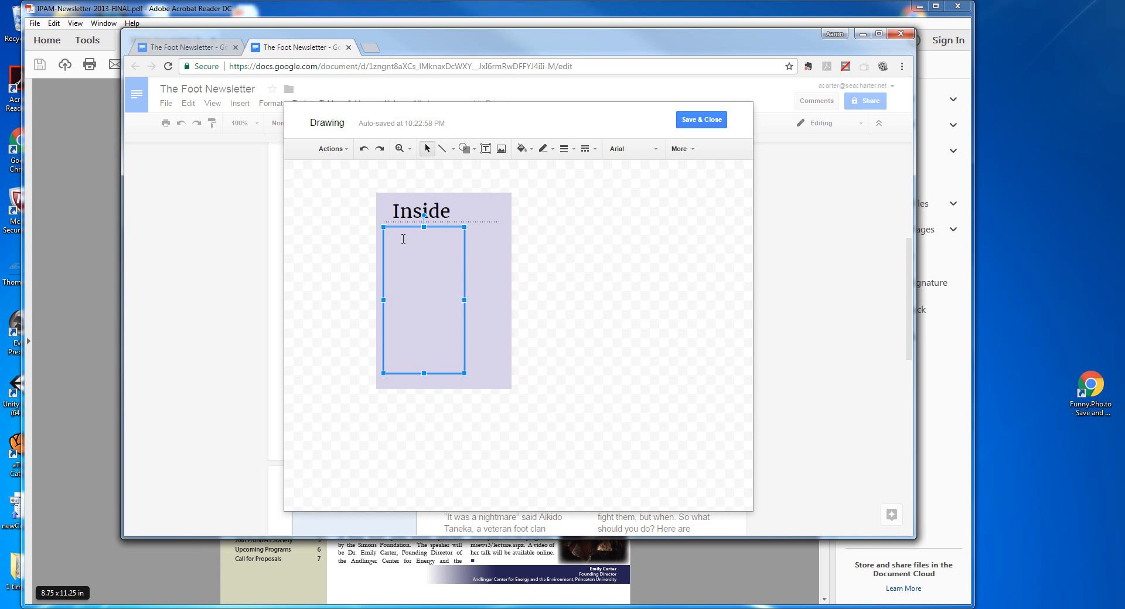
{"action": "type", "text": "FEATURES"}
Set the "FEATURES" text to font size 10.
{"action": "left_click_drag", "start_coordinate": [450, 239], "coordinate": [369, 242]}
{"action": "left_click", "coordinate": [654, 150]}
{"action": "left_click", "coordinate": [711, 149]}
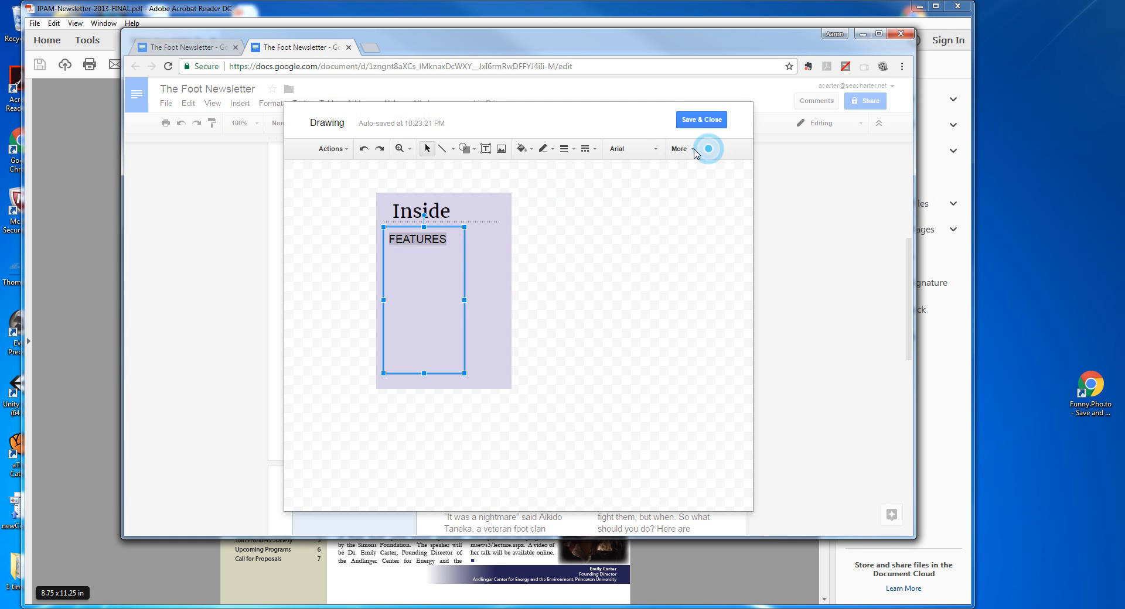
{"action": "left_click", "coordinate": [680, 149]}
{"action": "left_click", "coordinate": [463, 170]}
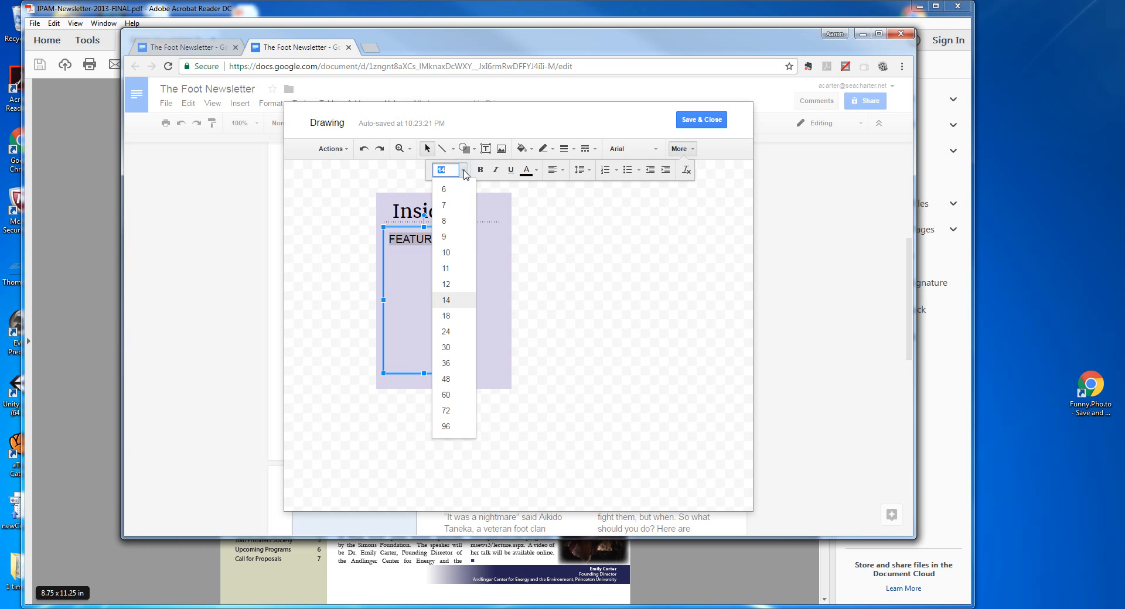
{"action": "left_click", "coordinate": [456, 253]}
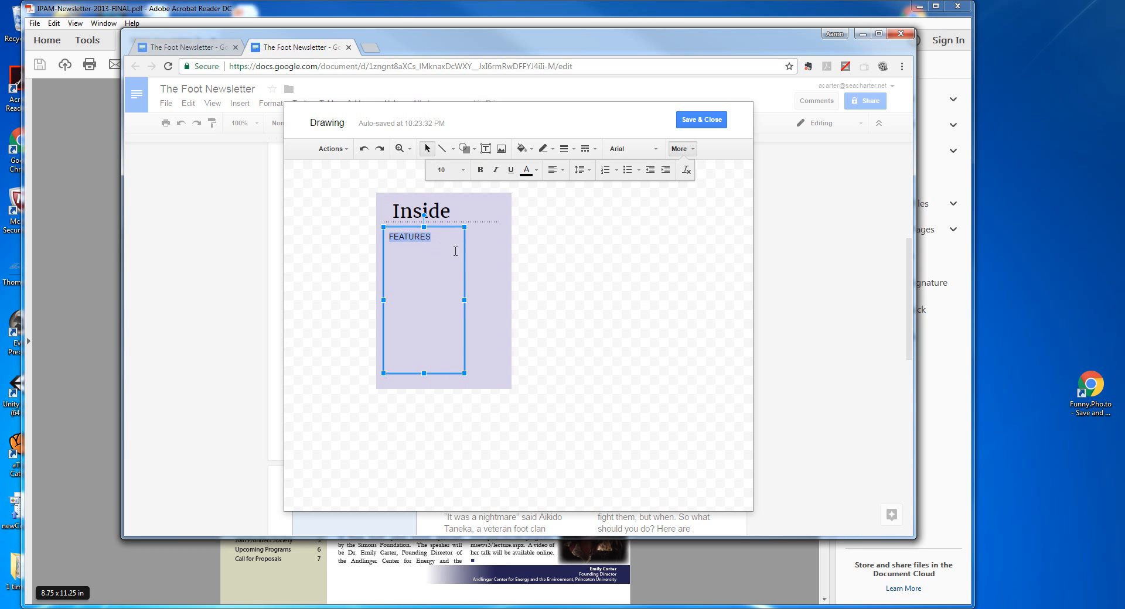
Add the entry "Foot Clan: training the bad guys of tomorrow" on a new line beneath "FEATURES".
{"action": "left_click", "coordinate": [432, 238]}
{"action": "key", "text": "Return"}
{"action": "type", "text": "Foot Cl"}
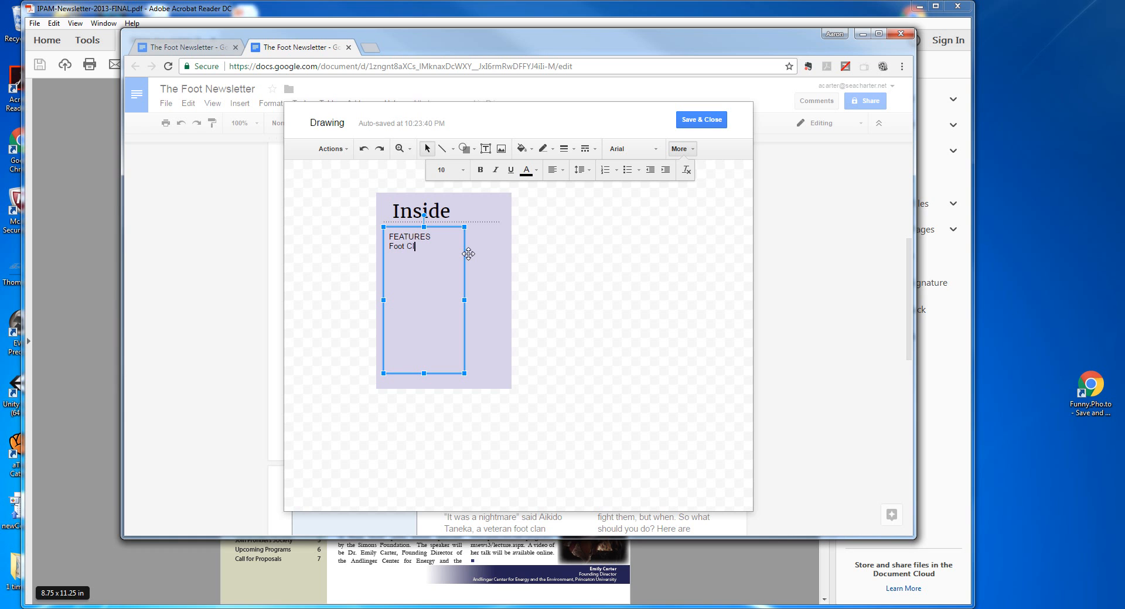
{"action": "type", "text": "an: training the bad guys of tomorrow"}
{"action": "key", "text": "Return"}
Add the entries "Off the clock: How one foot clan soldier is terrorizing innocents just for fun" and "Looking Sharp: This season's latest weapons".
{"action": "type", "text": "Off the clock: How one"}
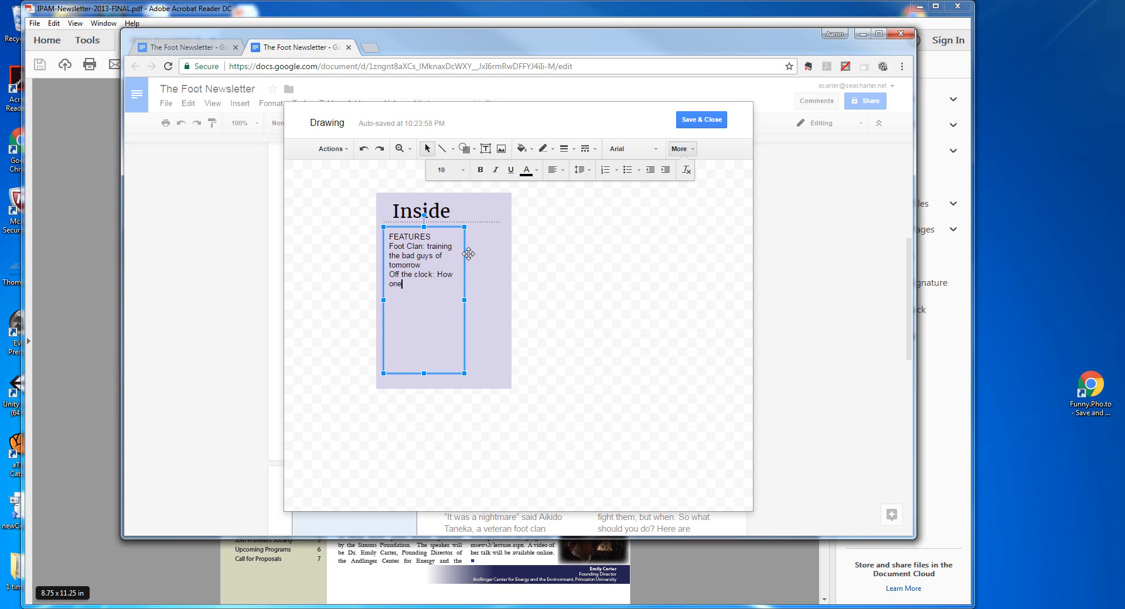
{"action": "type", "text": " foot clan soldier is terrorizing innocents just for fun"}
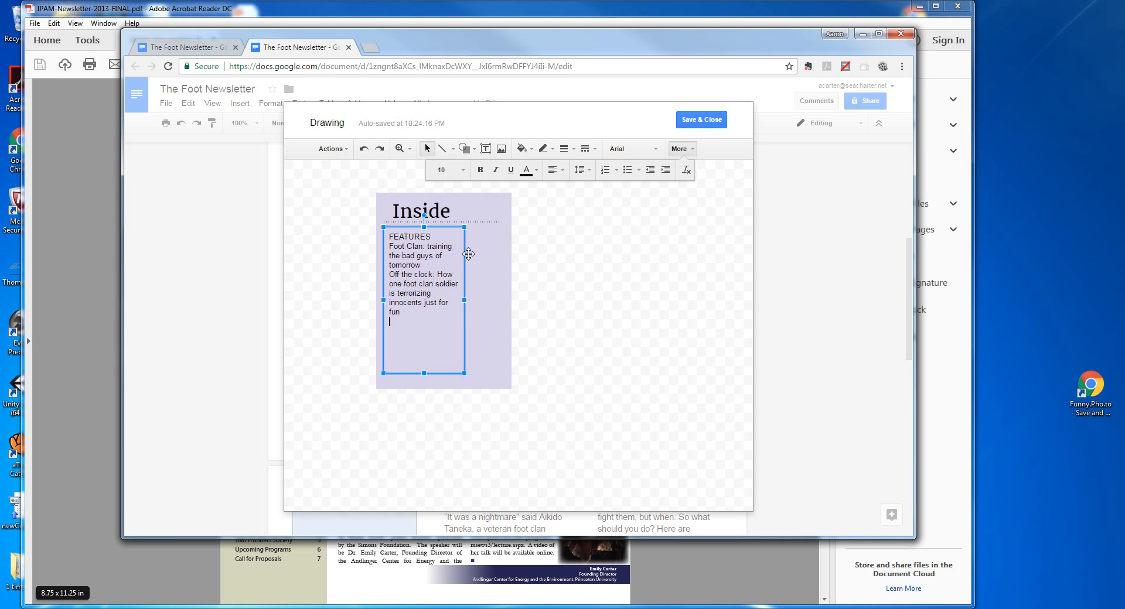
{"action": "type", "text": "Looking Sharp"}
{"action": "type", "text": ": This season's latest weapons"}
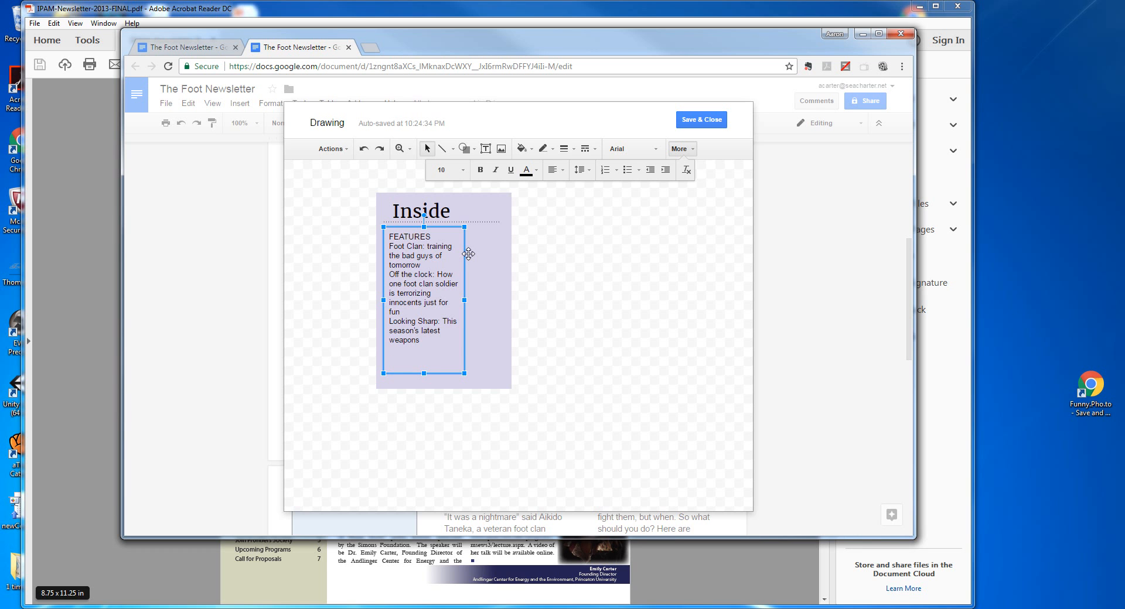
Add the heading "REGULARS" in capitals on a new line after the last feature entry.
{"action": "key", "text": "Return"}
{"action": "type", "text": "Re"}
{"action": "key", "text": "BackSpace"}
{"action": "type", "text": "EF"}
{"action": "type", "text": "U"}
{"action": "key", "text": "BackSpace"}
{"action": "key", "text": "BackSpace"}
{"action": "type", "text": "GULAR"}
{"action": "type", "text": "S "}
List "Shredder's Corner", "Birthdays" and "Upcoming terror plots" on separate lines beneath "REGULARS".
{"action": "type", "text": "Shredders"}
{"action": "key", "text": "BackSpace"}
{"action": "type", "text": "'s Corner "}
{"action": "type", "text": "Birthdays"}
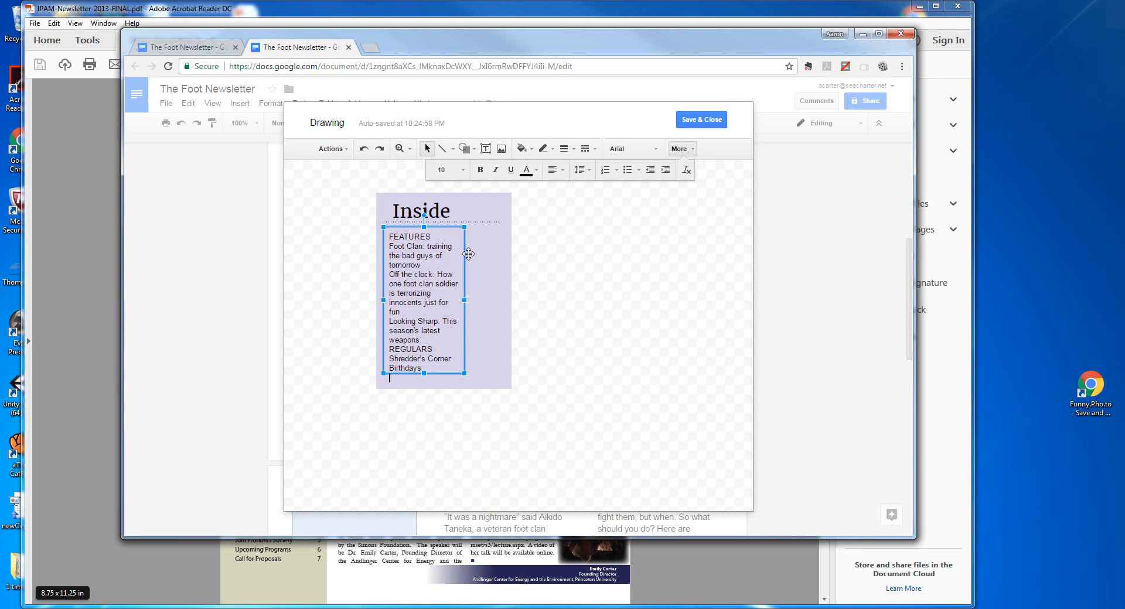
{"action": "key", "text": "Return"}
{"action": "type", "text": "Upcoming terror plots"}
Make the contents text box taller and wider, and insert a blank line above the "REGULARS" heading.
{"action": "left_click_drag", "start_coordinate": [423, 373], "coordinate": [423, 392]}
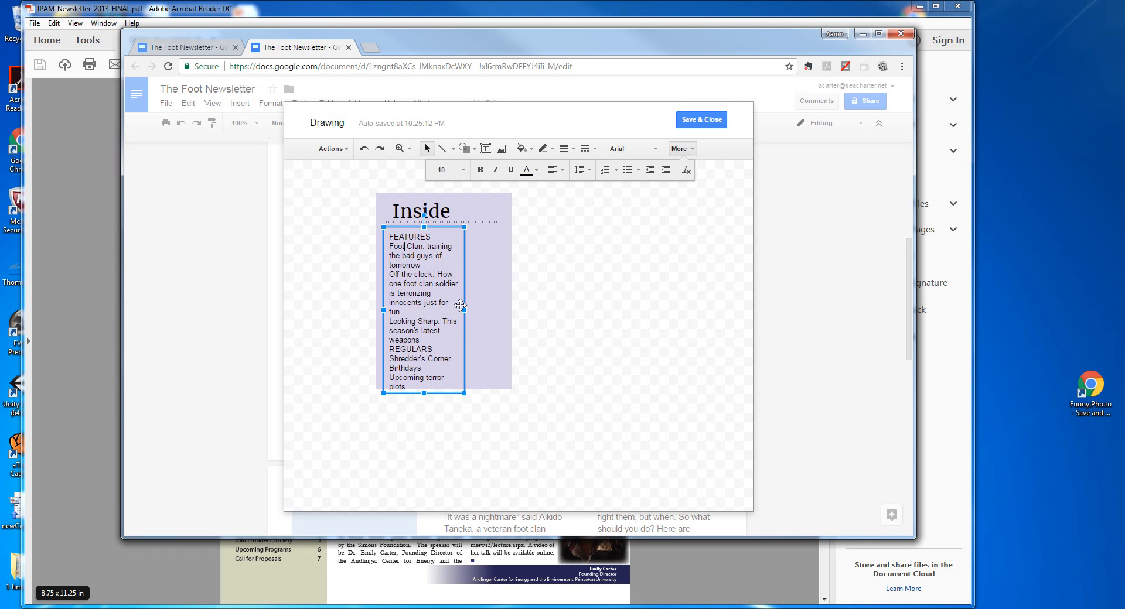
{"action": "left_click_drag", "start_coordinate": [464, 310], "coordinate": [481, 309]}
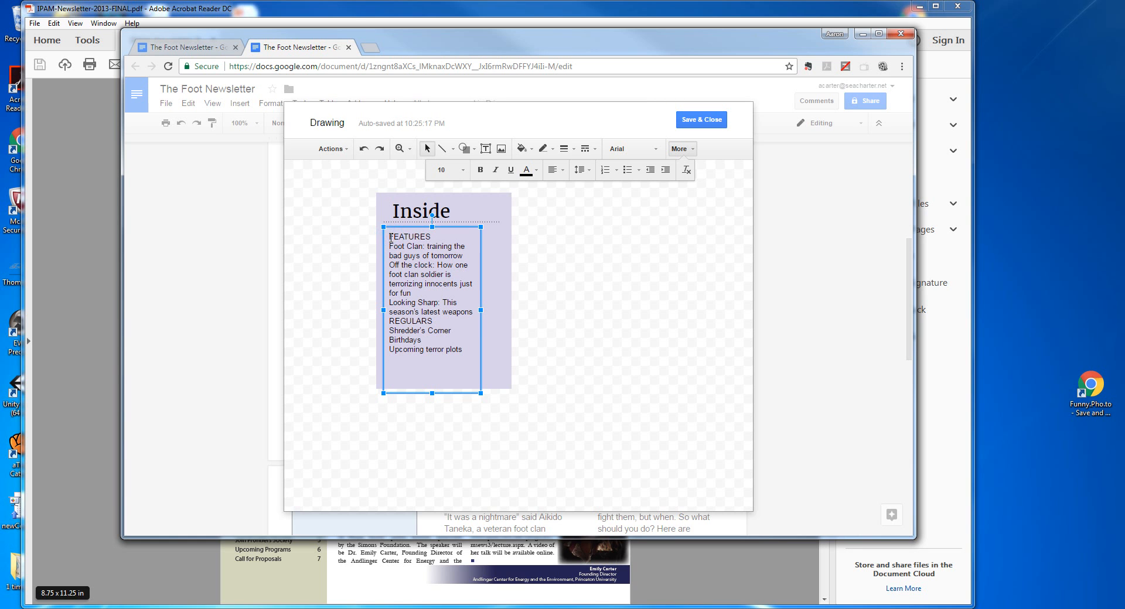
{"action": "left_click_drag", "start_coordinate": [402, 239], "coordinate": [463, 260]}
{"action": "left_click", "coordinate": [430, 256]}
{"action": "key", "text": "Return"}
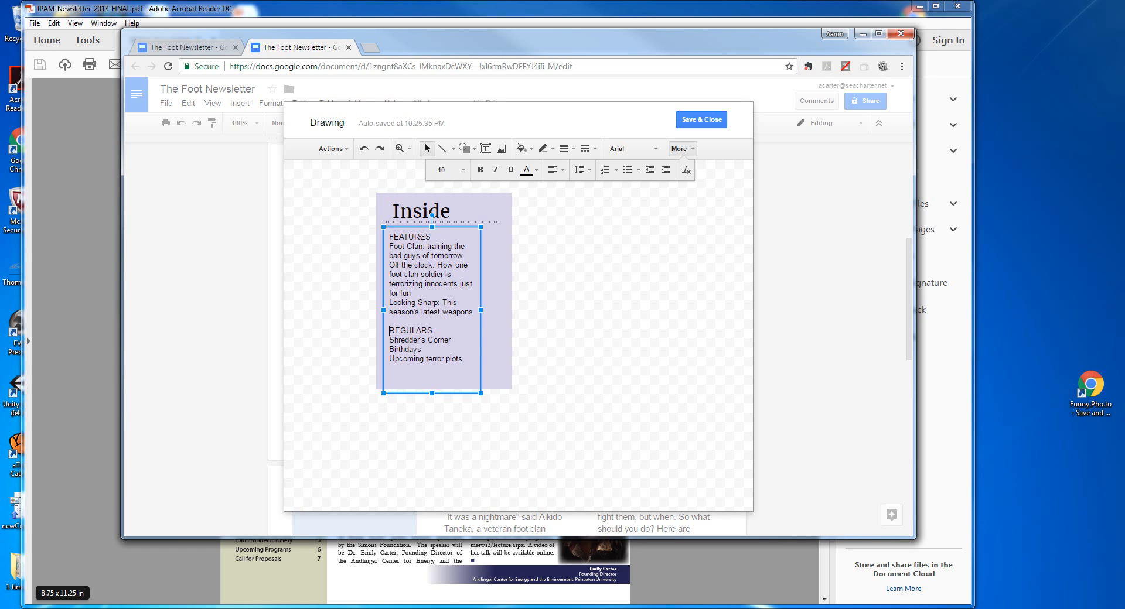
Insert a blank line between the "Foot Clan" and "Off the clock" entries.
{"action": "left_click", "coordinate": [463, 256]}
{"action": "left_click_drag", "start_coordinate": [388, 235], "coordinate": [477, 311]}
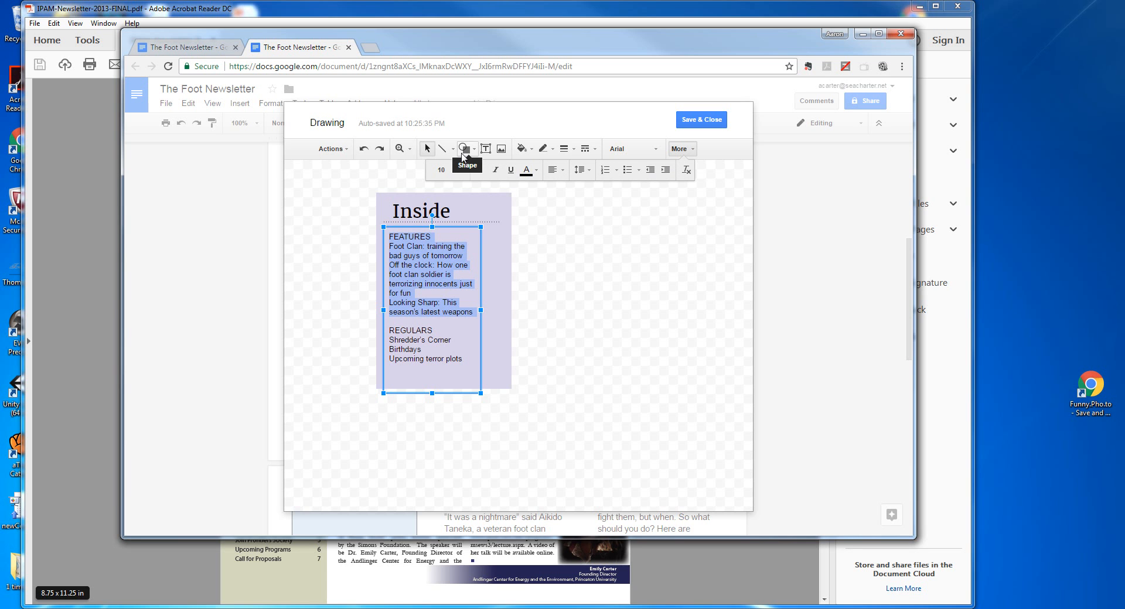
{"action": "left_click", "coordinate": [452, 262]}
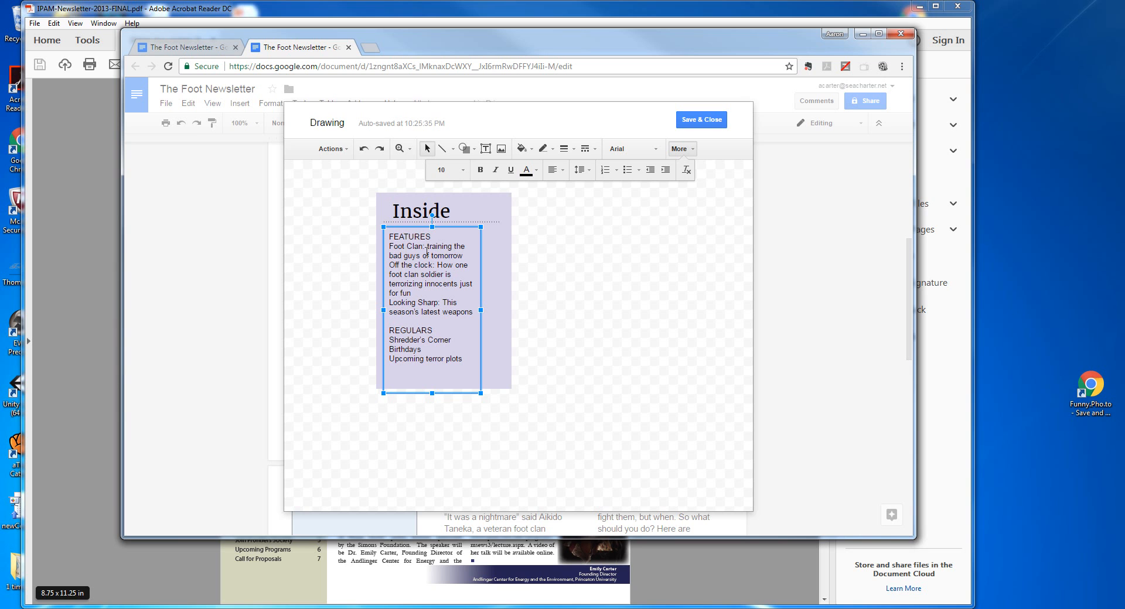
{"action": "double_click", "coordinate": [466, 256]}
{"action": "left_click", "coordinate": [466, 256]}
{"action": "key", "text": "Return"}
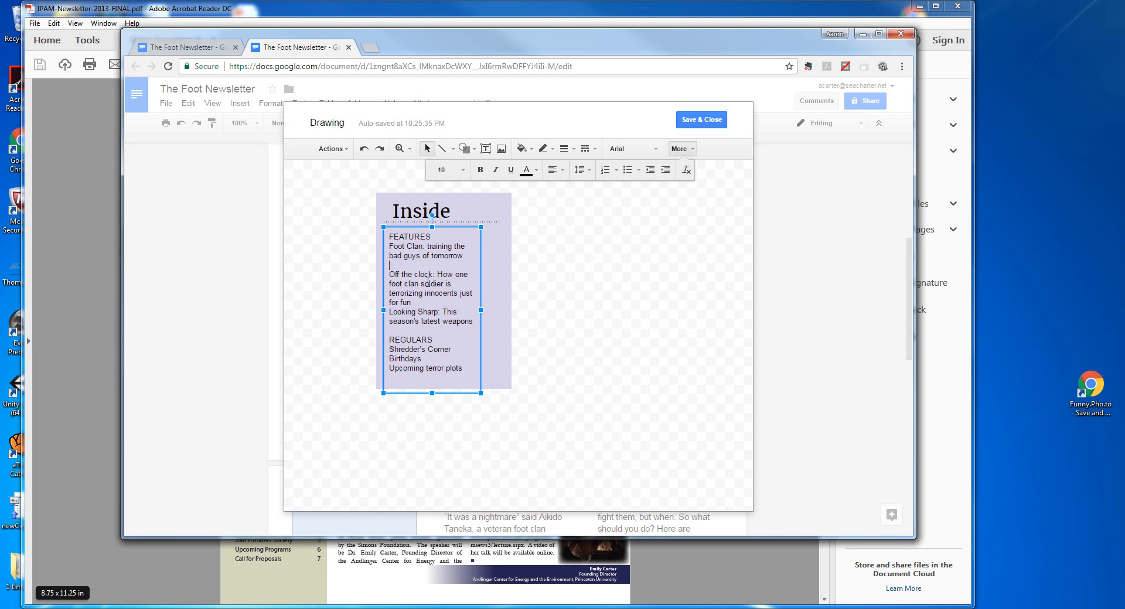
Shrink the blank line below the "Foot Clan" entry to font size 6, and try size 4 as well.
{"action": "left_click", "coordinate": [392, 264]}
{"action": "left_click", "coordinate": [392, 265]}
{"action": "left_click", "coordinate": [463, 170]}
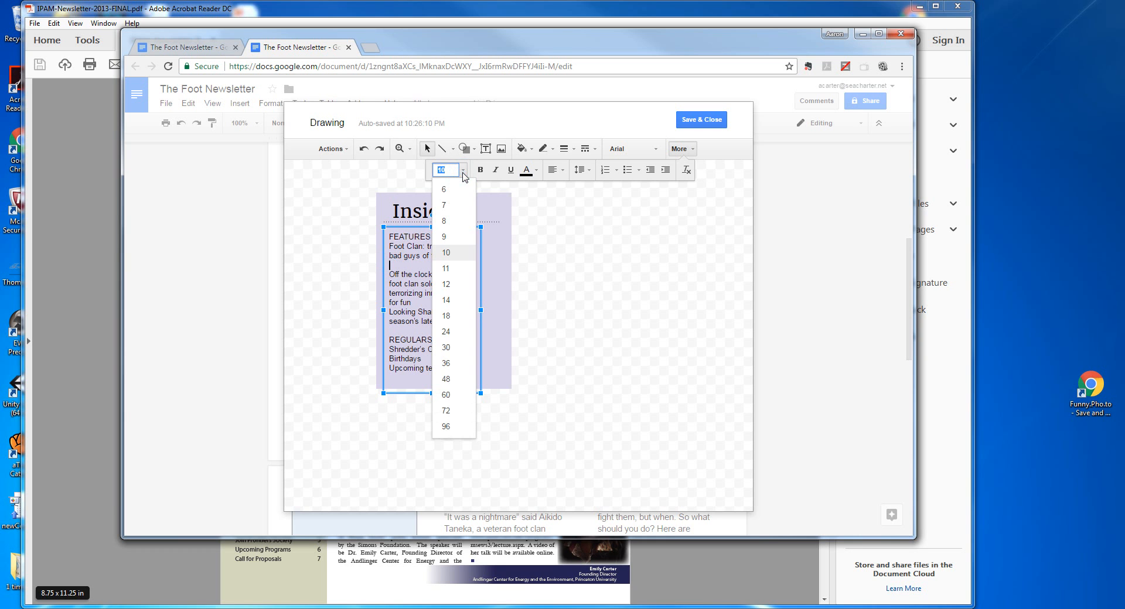
{"action": "left_click", "coordinate": [451, 189]}
{"action": "left_click", "coordinate": [463, 171]}
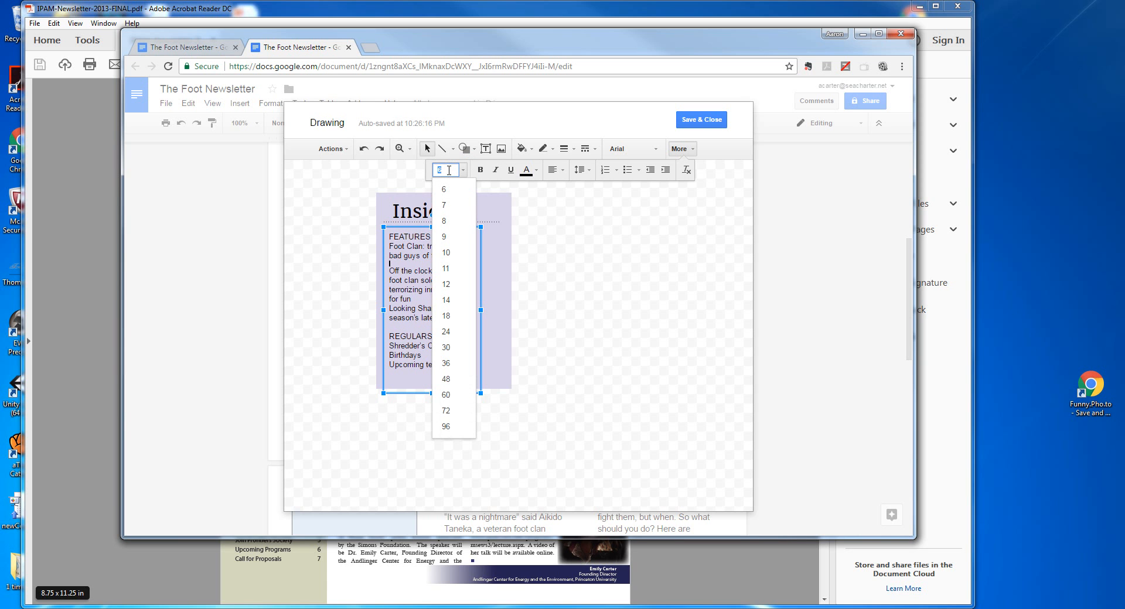
{"action": "type", "text": "4"}
{"action": "key", "text": "Return"}
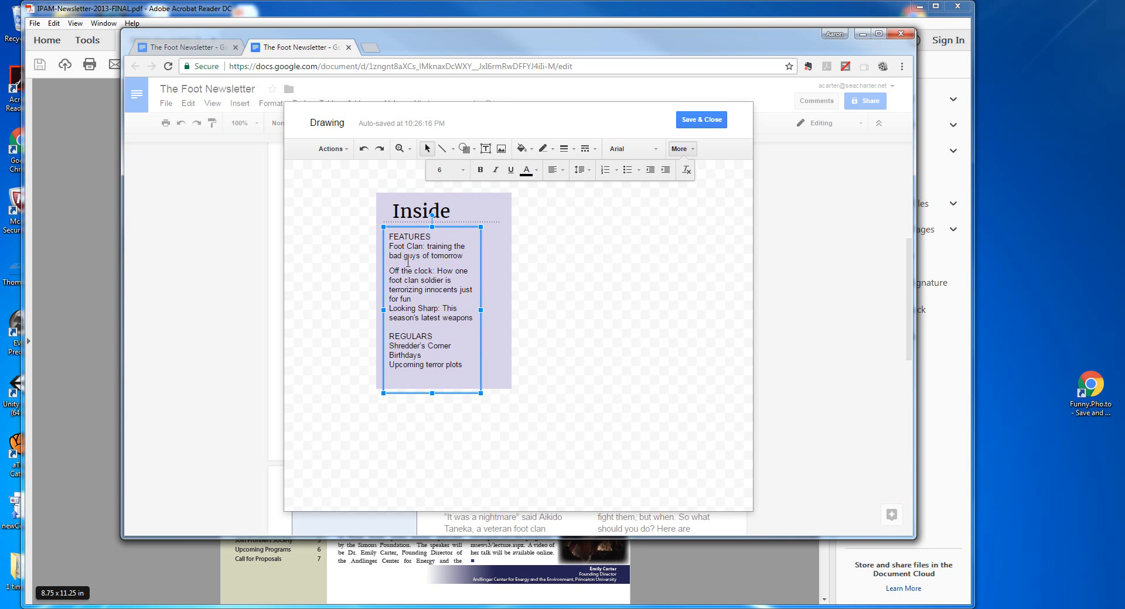
Insert a blank line at font size 6 between the "Off the clock" and "Looking Sharp" entries.
{"action": "left_click", "coordinate": [421, 299]}
{"action": "key", "text": "Return"}
{"action": "left_click", "coordinate": [464, 170]}
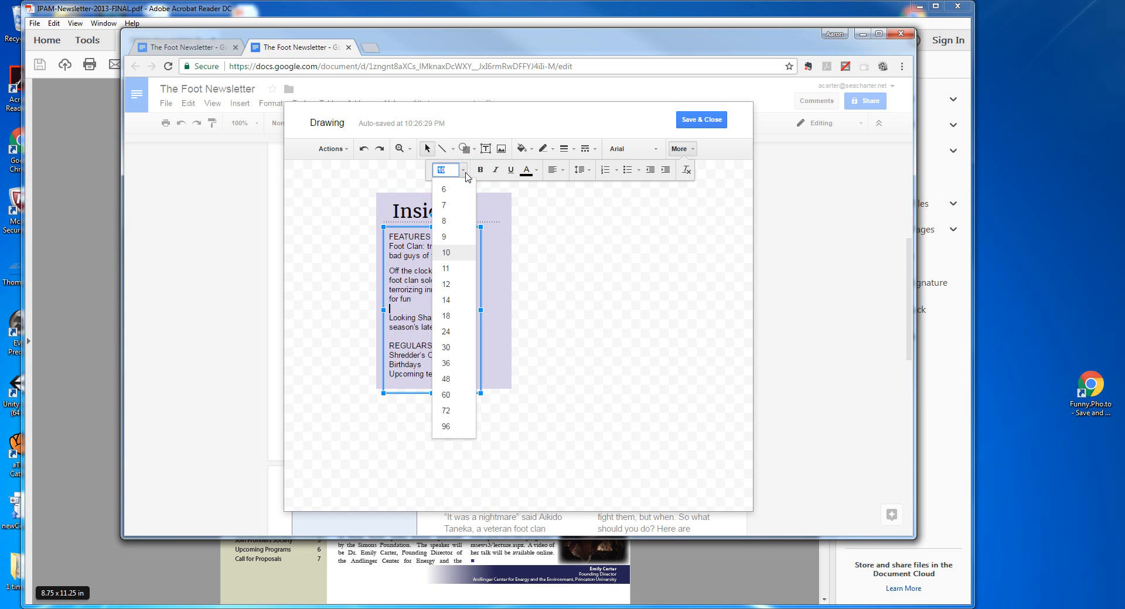
{"action": "type", "text": "6"}
{"action": "key", "text": "Return"}
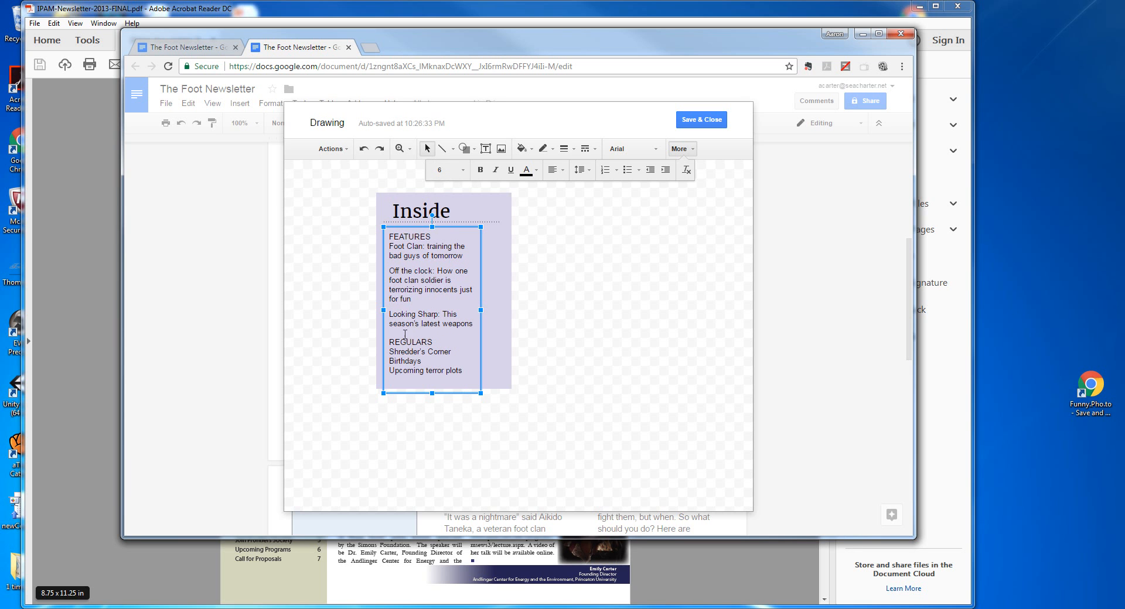
Insert a blank line at font size 6 between "Shredder's Corner" and "Birthdays".
{"action": "left_click", "coordinate": [456, 351]}
{"action": "key", "text": "Return"}
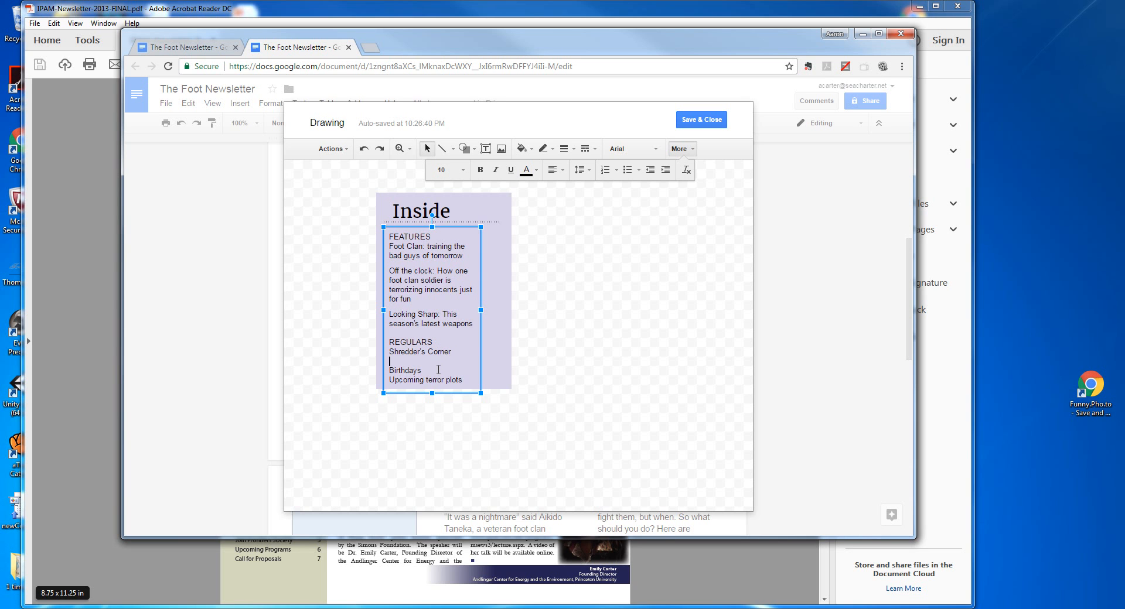
{"action": "left_click", "coordinate": [463, 171]}
{"action": "type", "text": "6"}
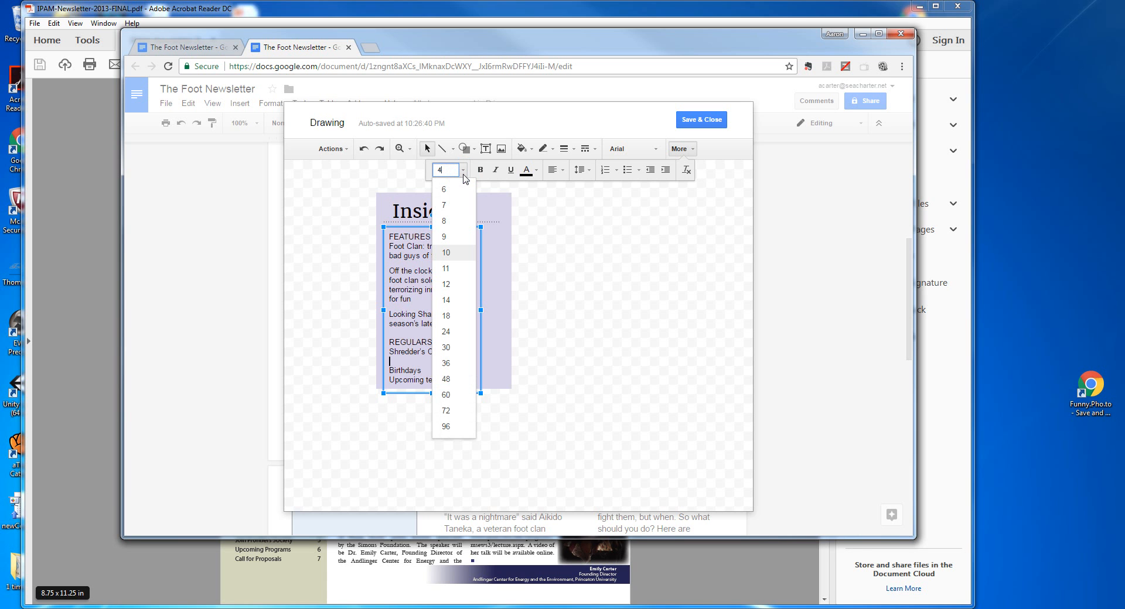
{"action": "key", "text": "Return"}
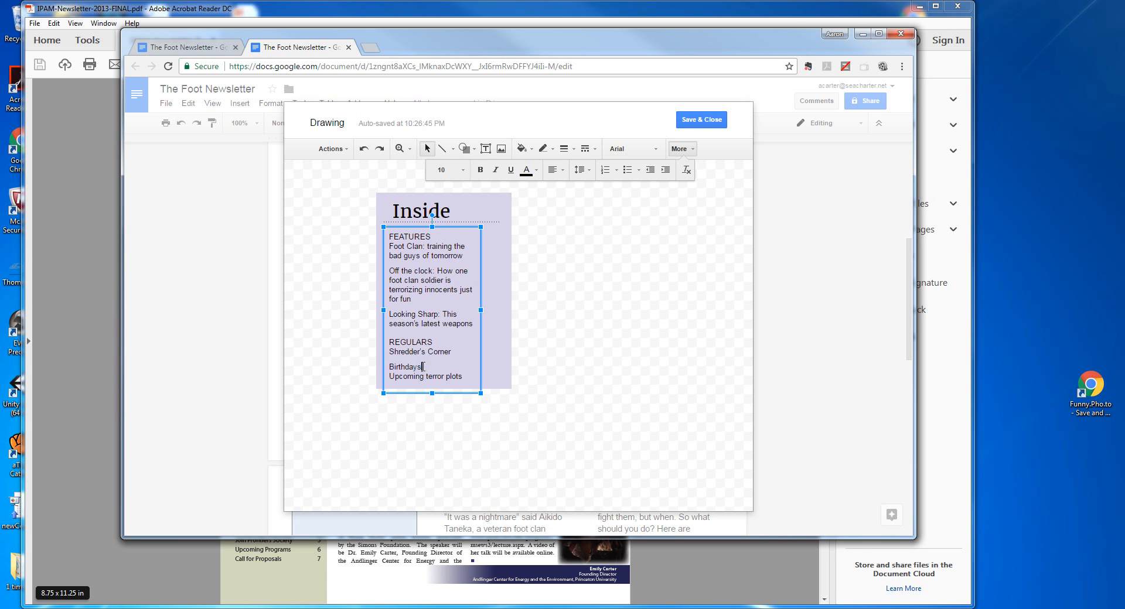
Insert a blank line at font size 6 between the "Birthdays" and "Upcoming terror plots" entries.
{"action": "left_click", "coordinate": [425, 362]}
{"action": "key", "text": "Return"}
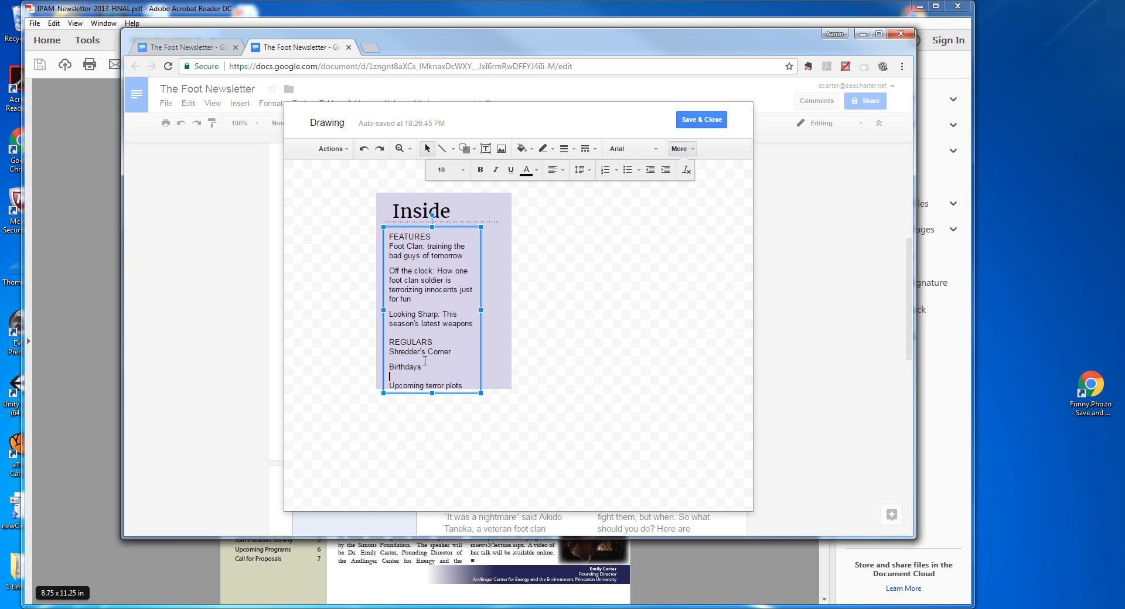
{"action": "left_click", "coordinate": [463, 170]}
{"action": "type", "text": "4"}
{"action": "key", "text": "Return"}
Shrink the blank line above the "REGULARS" heading to font size 6.
{"action": "left_click", "coordinate": [435, 341]}
{"action": "left_click", "coordinate": [404, 332]}
{"action": "left_click", "coordinate": [463, 171]}
{"action": "type", "text": "4"}
{"action": "key", "text": "Return"}
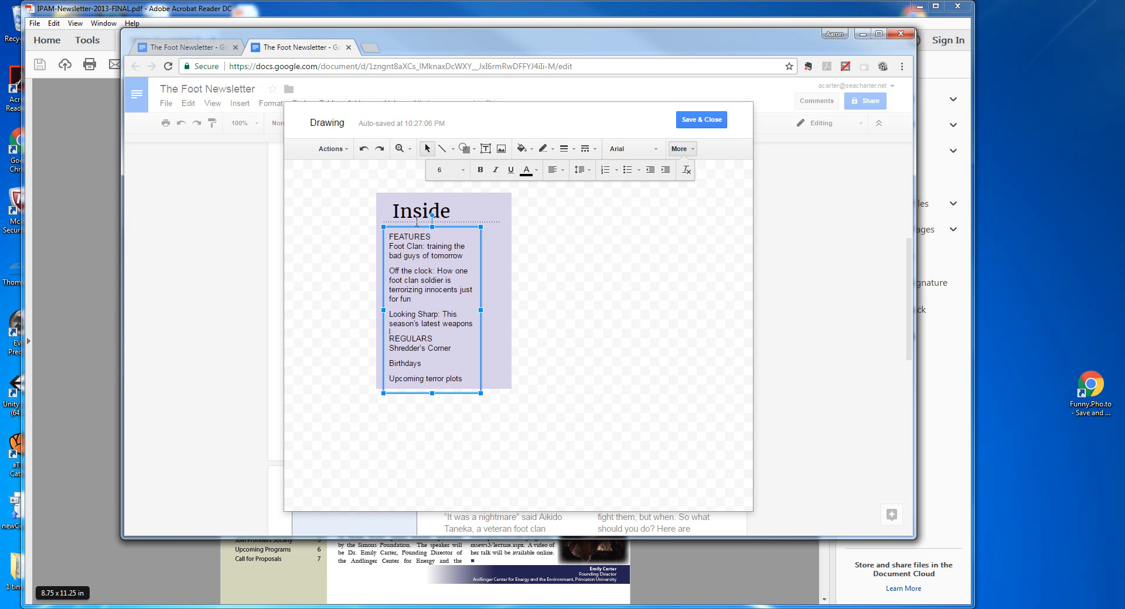
{"action": "left_click", "coordinate": [492, 328]}
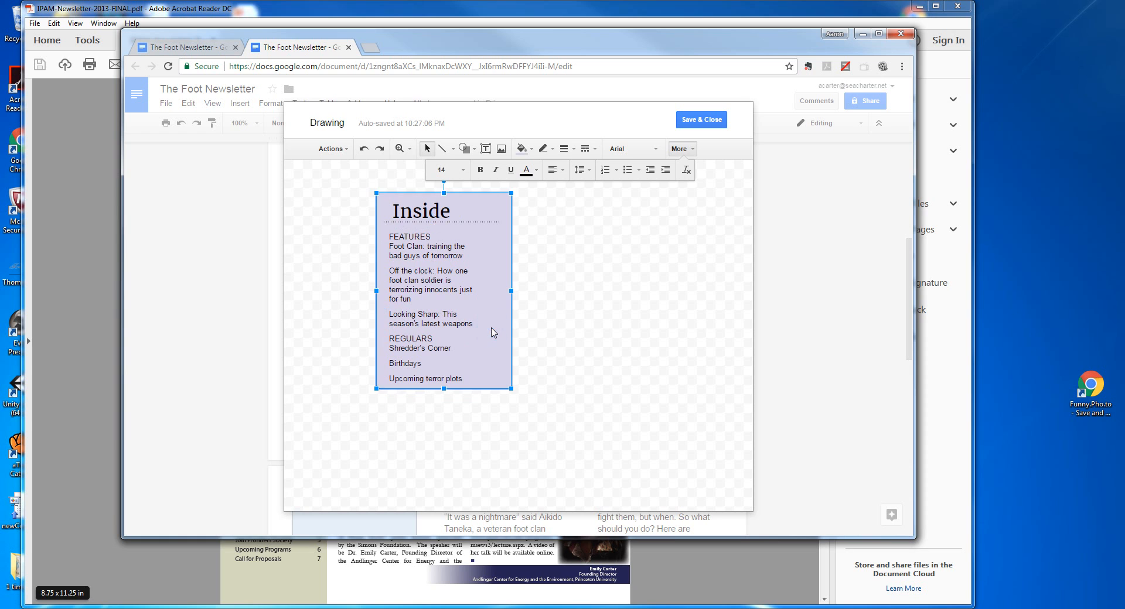
{"action": "left_click", "coordinate": [564, 331]}
{"action": "left_click", "coordinate": [489, 298]}
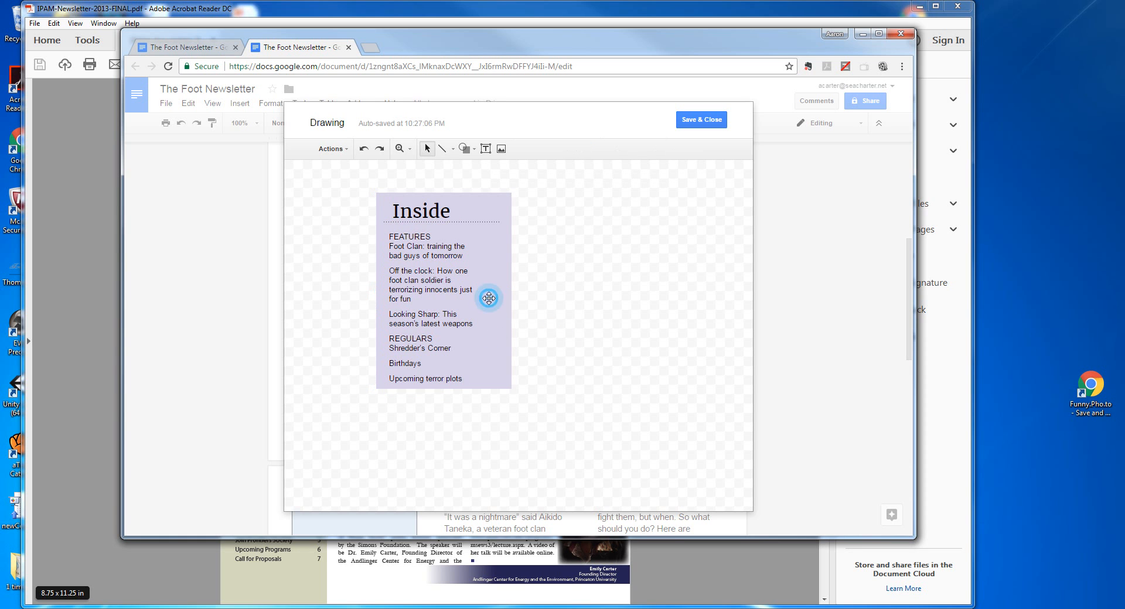
Add a narrow text box beside the entries, from below the dotted line to the shaded box's lower edge, with font size 10.
{"action": "left_click", "coordinate": [485, 148]}
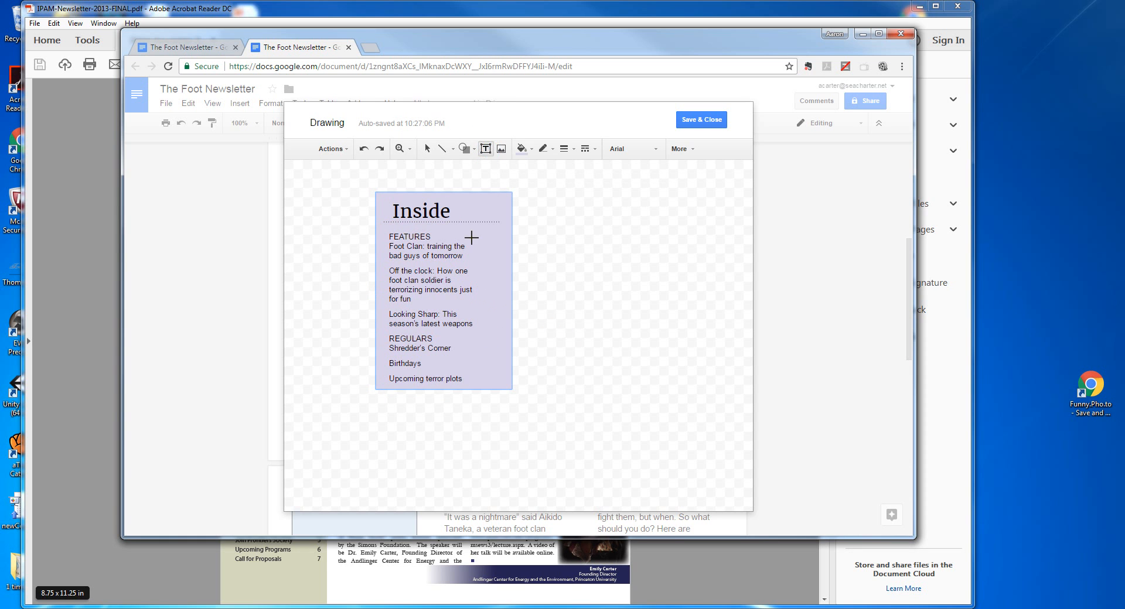
{"action": "left_click_drag", "start_coordinate": [486, 229], "coordinate": [512, 389]}
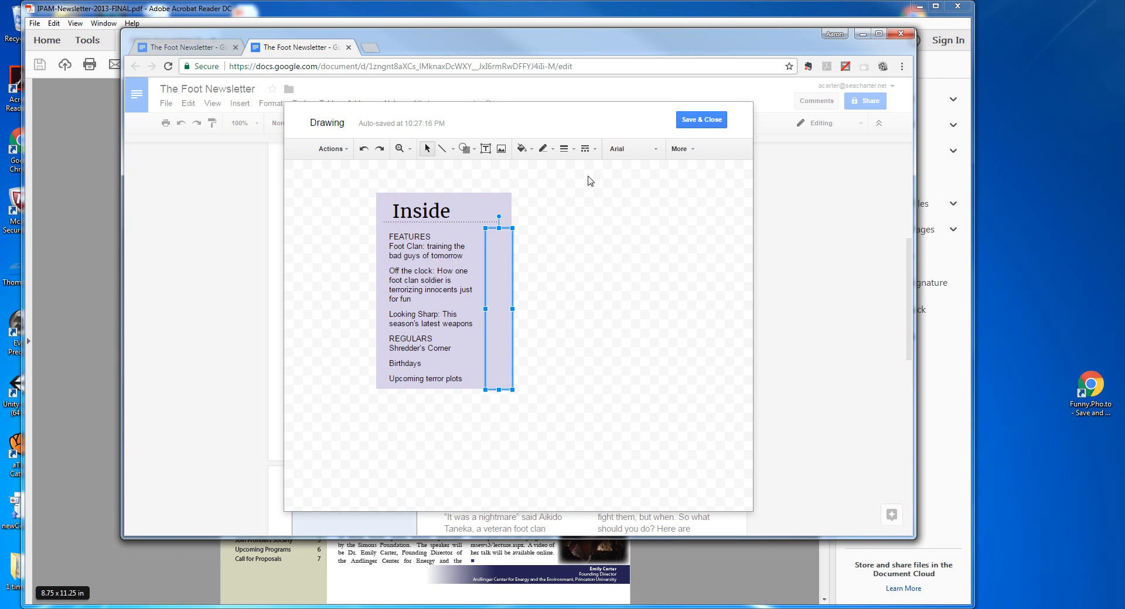
{"action": "double_click", "coordinate": [494, 240]}
{"action": "left_click", "coordinate": [681, 149]}
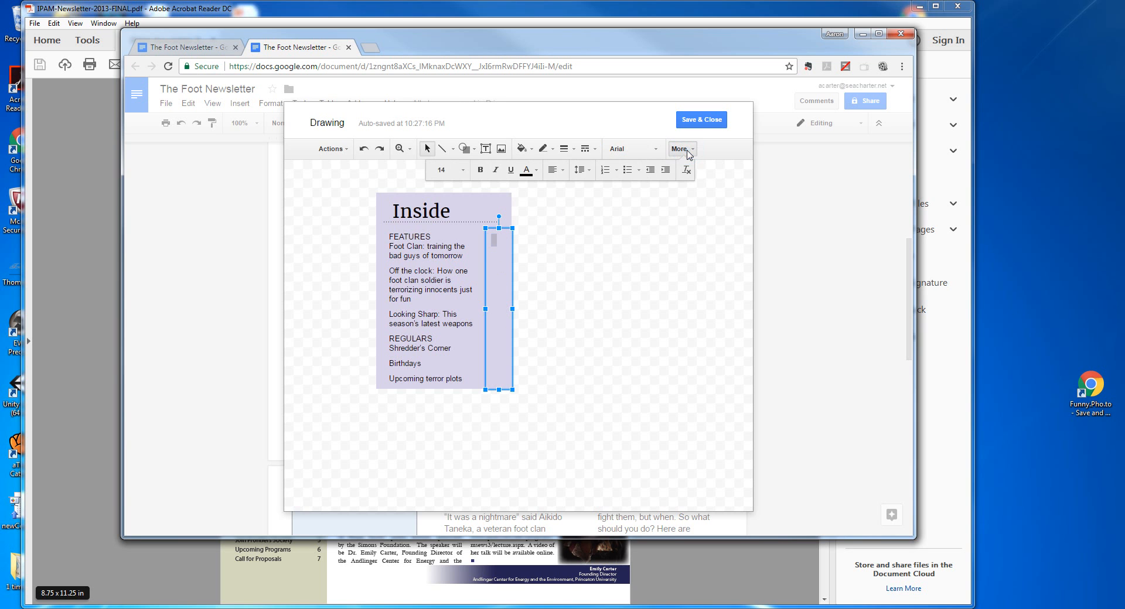
{"action": "left_click", "coordinate": [458, 170]}
{"action": "left_click", "coordinate": [446, 253]}
Enter the page numbers 2, 3, 8, 4, 5 and 6 in the narrow text box, spaced to line up with the entries.
{"action": "left_click", "coordinate": [497, 260]}
{"action": "type", "text": "2"}
{"action": "key", "text": "Return"}
{"action": "type", "text": "3"}
{"action": "type", "text": "8"}
{"action": "type", "text": "4"}
{"action": "key", "text": "Return"}
{"action": "type", "text": "6"}
{"action": "left_click", "coordinate": [494, 256]}
{"action": "left_click", "coordinate": [439, 256]}
{"action": "left_click_drag", "start_coordinate": [451, 256], "coordinate": [502, 256]}
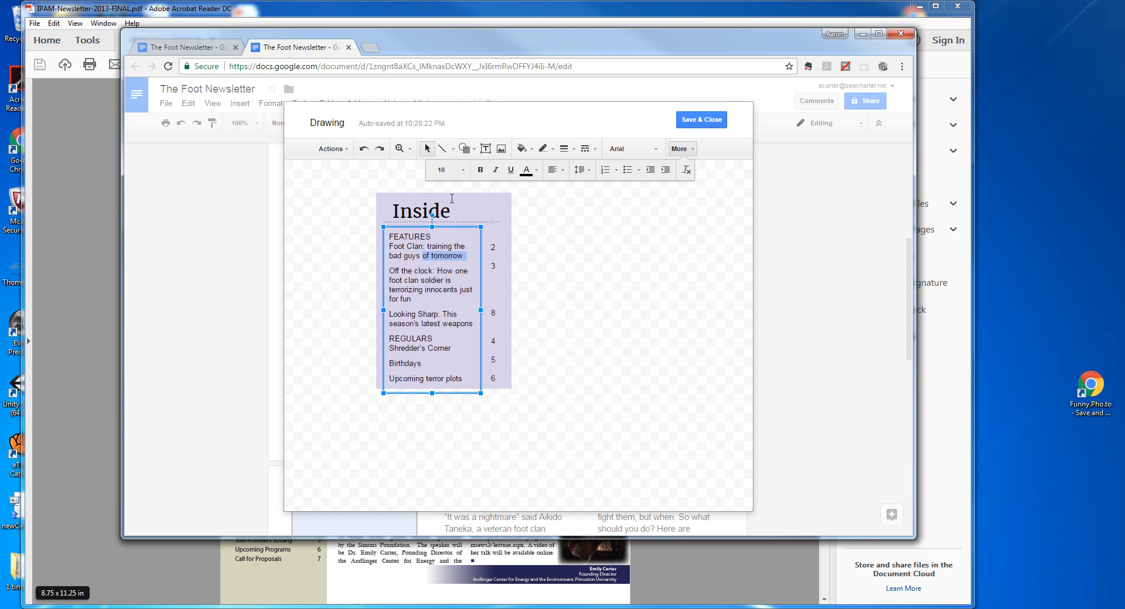
Insert an extra blank line at font size 6 between page numbers 2 and 3.
{"action": "left_click", "coordinate": [498, 252]}
{"action": "left_click", "coordinate": [492, 246]}
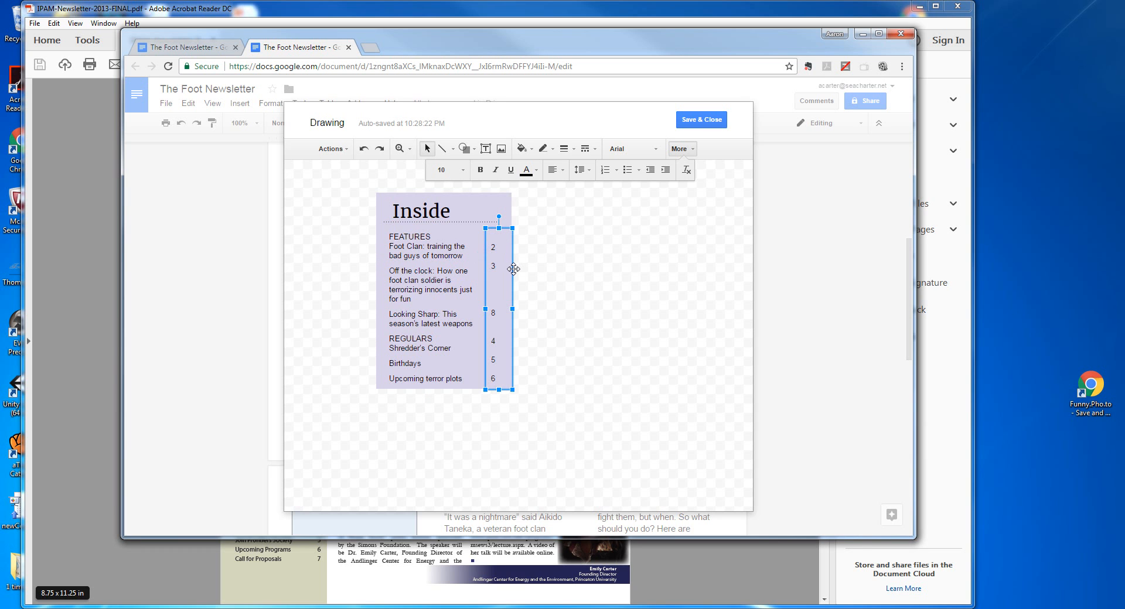
{"action": "key", "text": "Return"}
{"action": "left_click", "coordinate": [446, 171]}
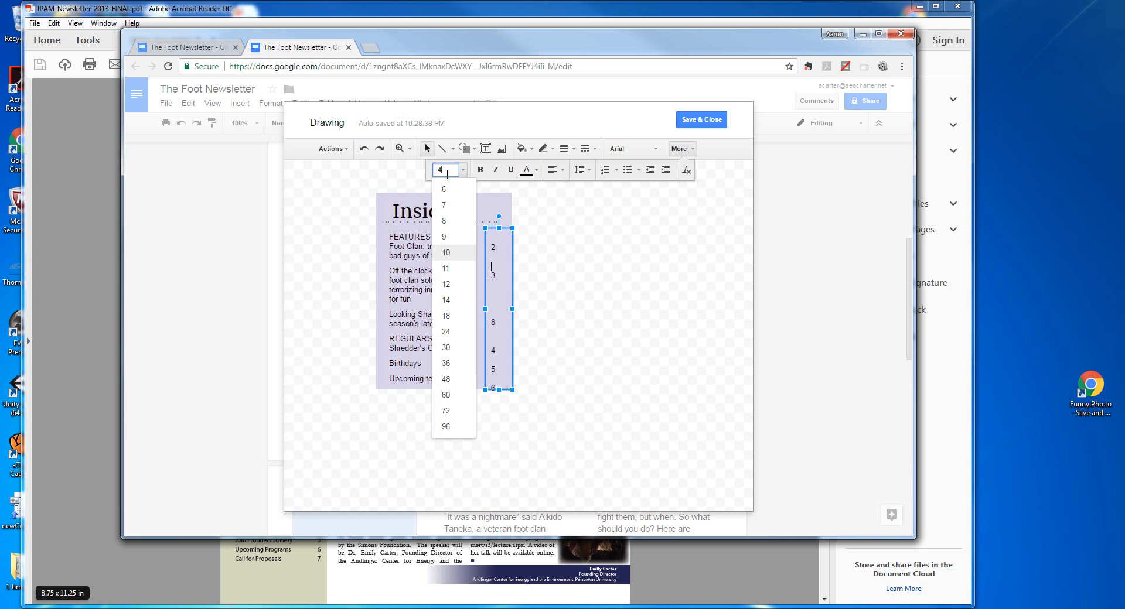
{"action": "type", "text": "4"}
{"action": "key", "text": "Return"}
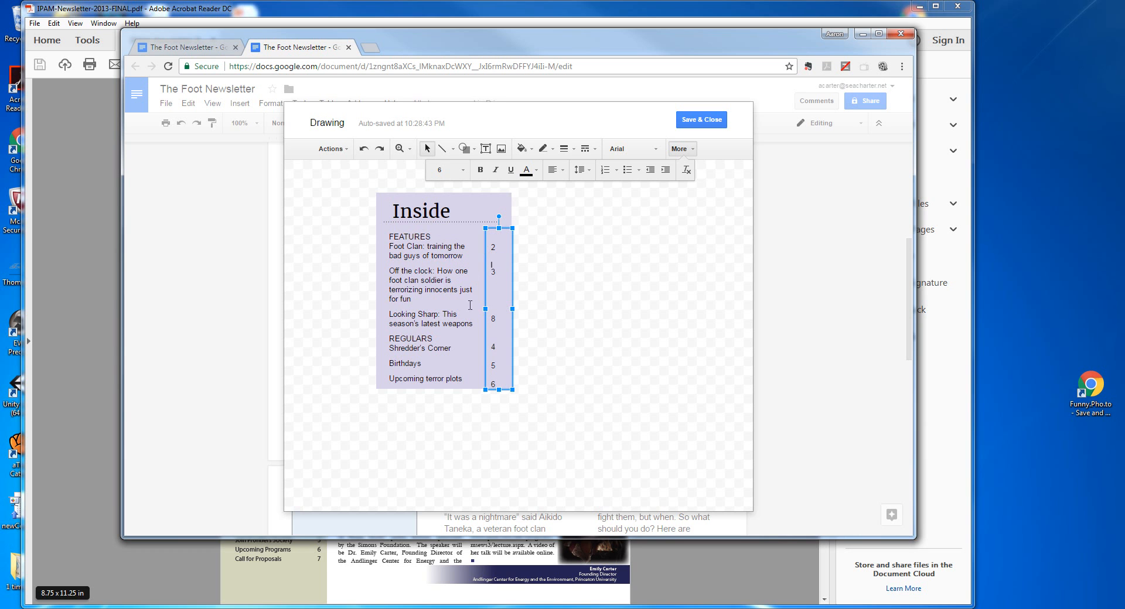
Shrink the blank line directly above page number 8 to font size 6.
{"action": "left_click", "coordinate": [494, 301]}
{"action": "left_click", "coordinate": [444, 171]}
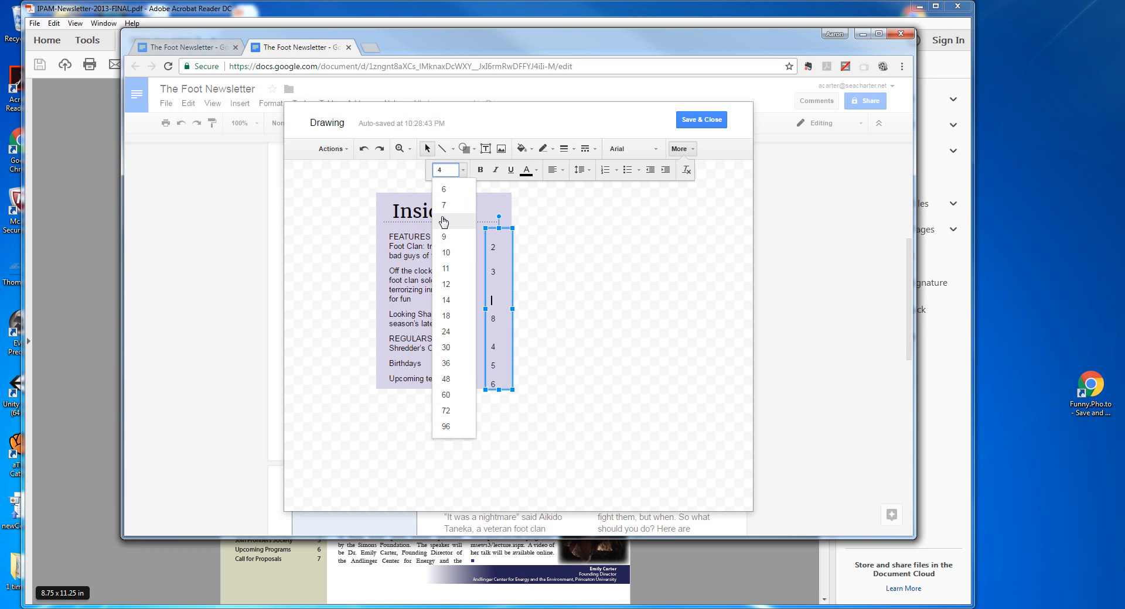
{"action": "type", "text": "4"}
{"action": "key", "text": "Return"}
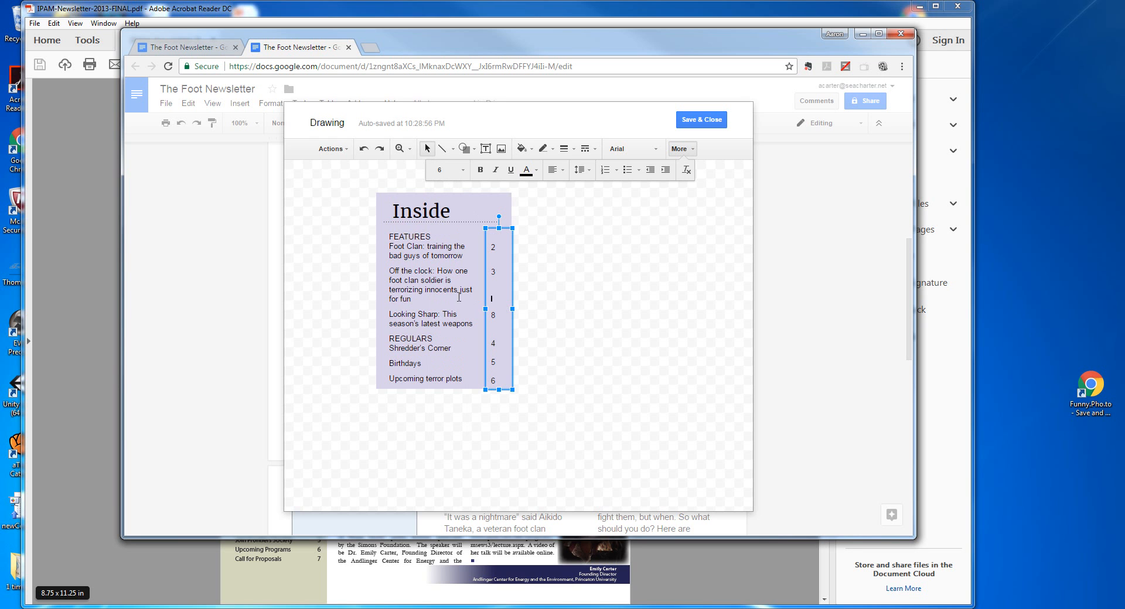
Insert an extra blank line at font size 6 between page numbers 8 and 4.
{"action": "left_click", "coordinate": [502, 300]}
{"action": "left_click", "coordinate": [497, 333]}
{"action": "key", "text": "Return"}
{"action": "left_click", "coordinate": [498, 336]}
{"action": "left_click", "coordinate": [444, 170]}
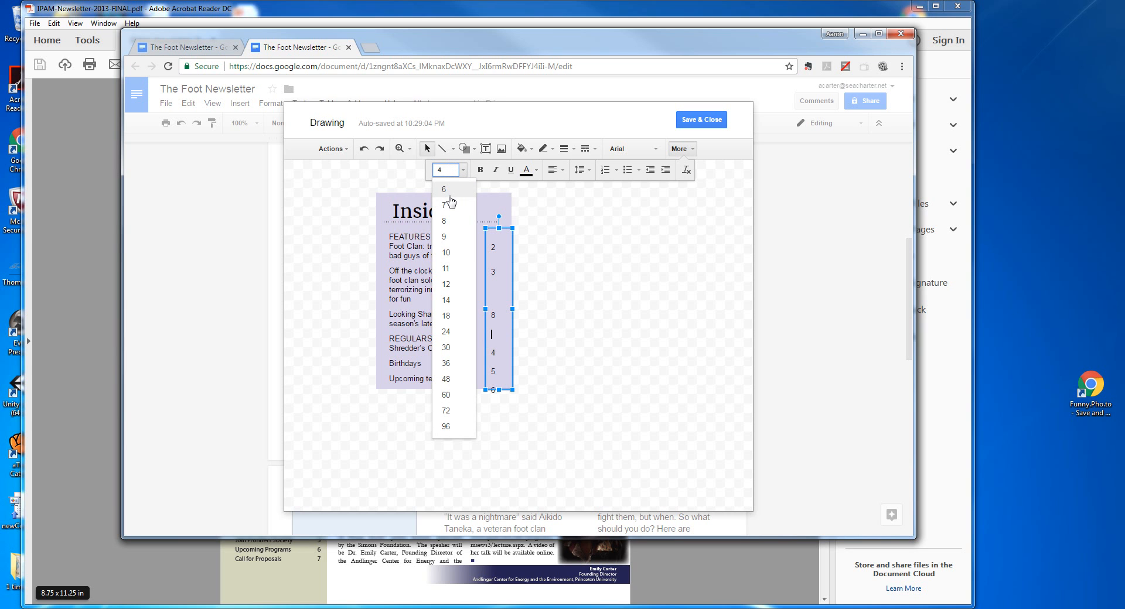
{"action": "left_click", "coordinate": [449, 196]}
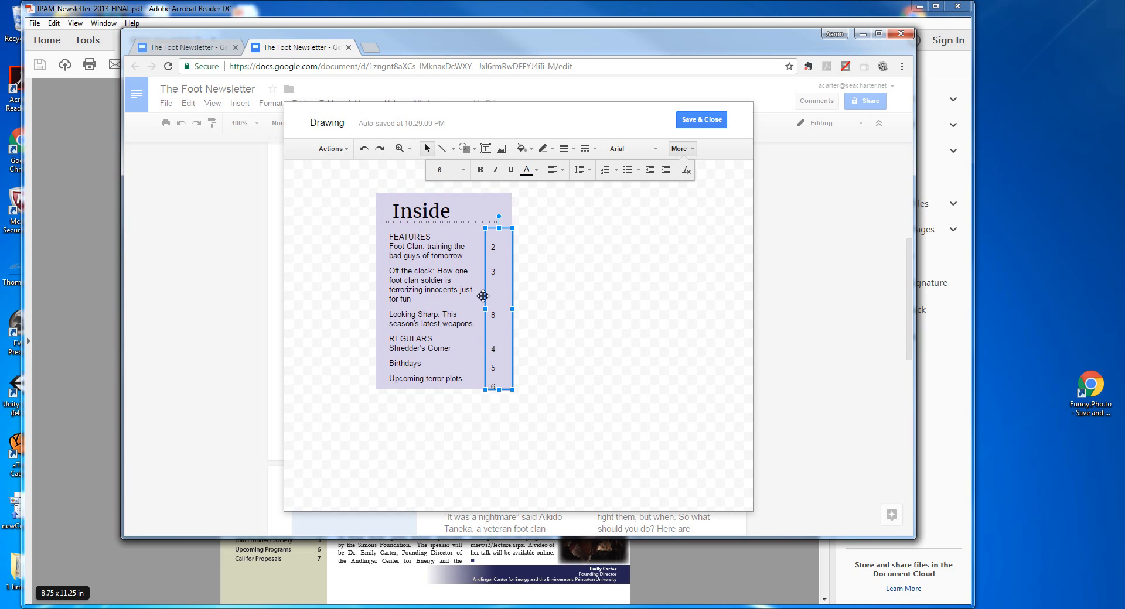
Shrink the blank line directly above page number 4 to font size 6.
{"action": "left_click", "coordinate": [492, 339]}
{"action": "left_click", "coordinate": [447, 170]}
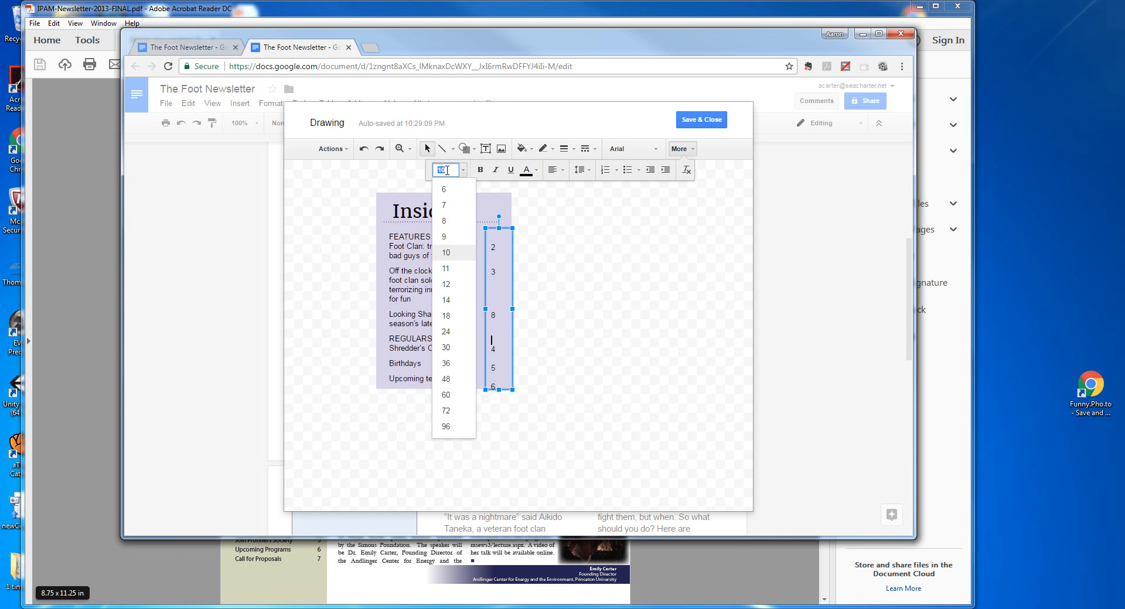
{"action": "key", "text": "Return"}
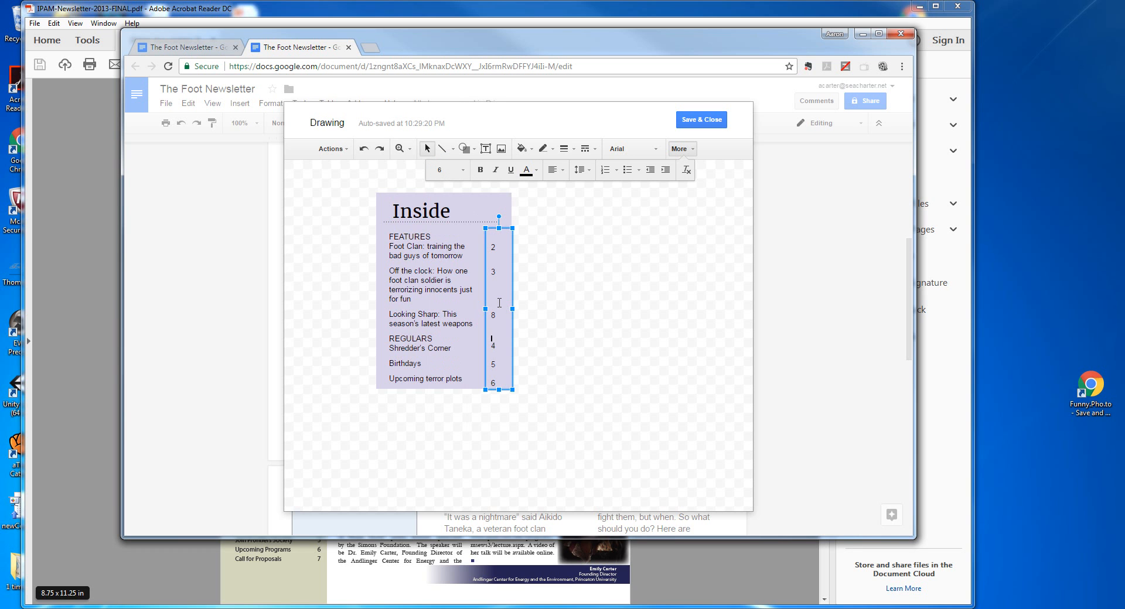
Shrink the blank line between page numbers 5 and 6 to font size 6.
{"action": "left_click", "coordinate": [493, 376]}
{"action": "left_click", "coordinate": [446, 168]}
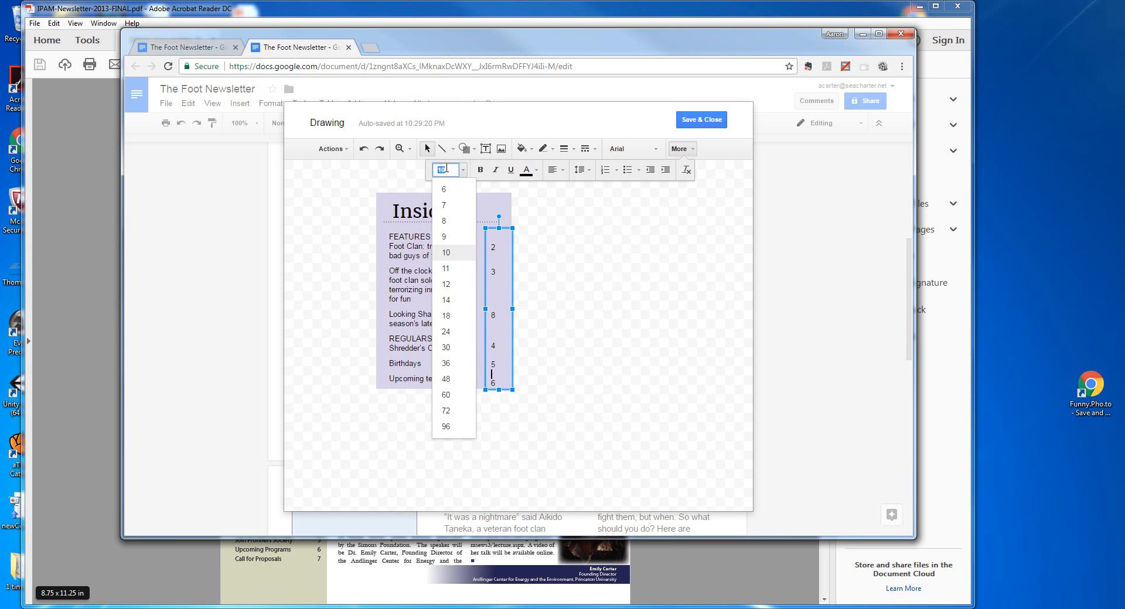
{"action": "type", "text": "4"}
{"action": "key", "text": "Return"}
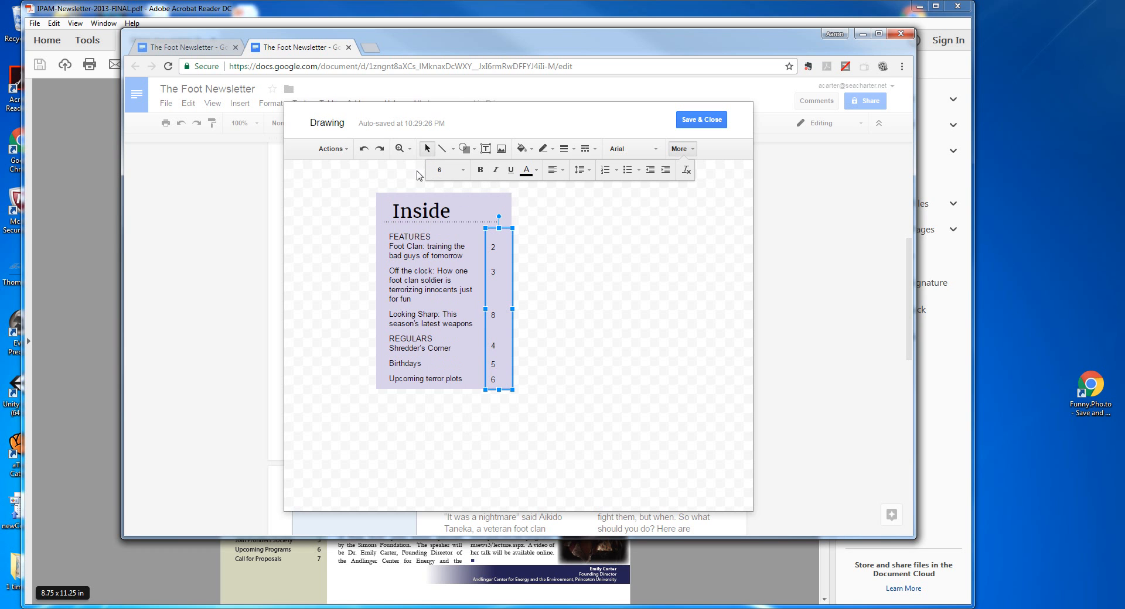
{"action": "left_click", "coordinate": [646, 387]}
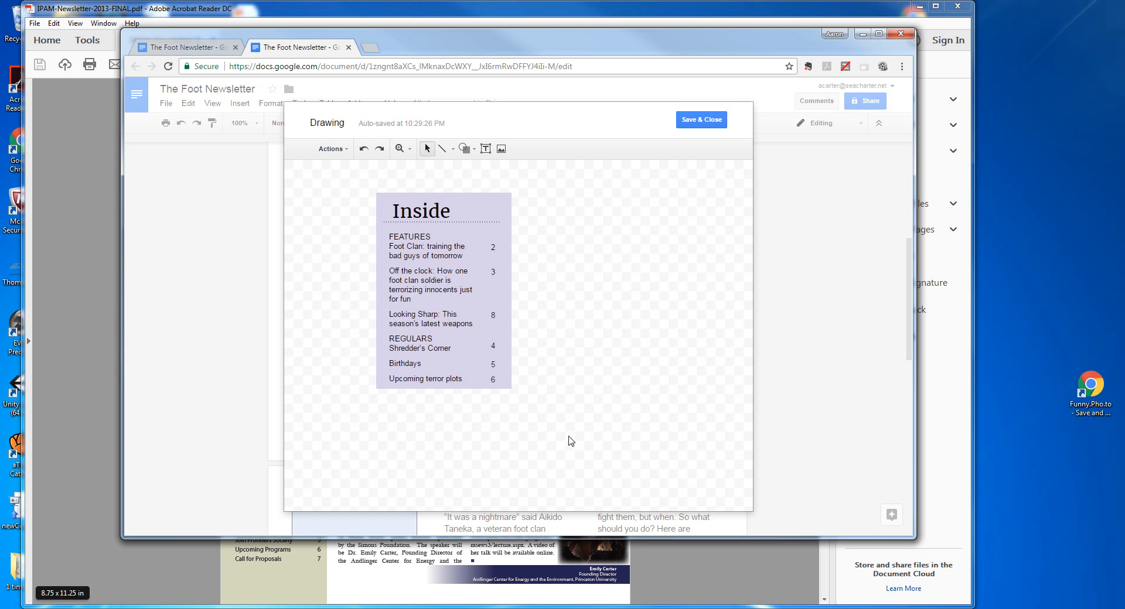
Nudge the "Inside" heading left to line up with the start of the dotted line, and save and close the drawing.
{"action": "left_click", "coordinate": [576, 338]}
{"action": "left_click", "coordinate": [399, 209]}
{"action": "left_click", "coordinate": [406, 196]}
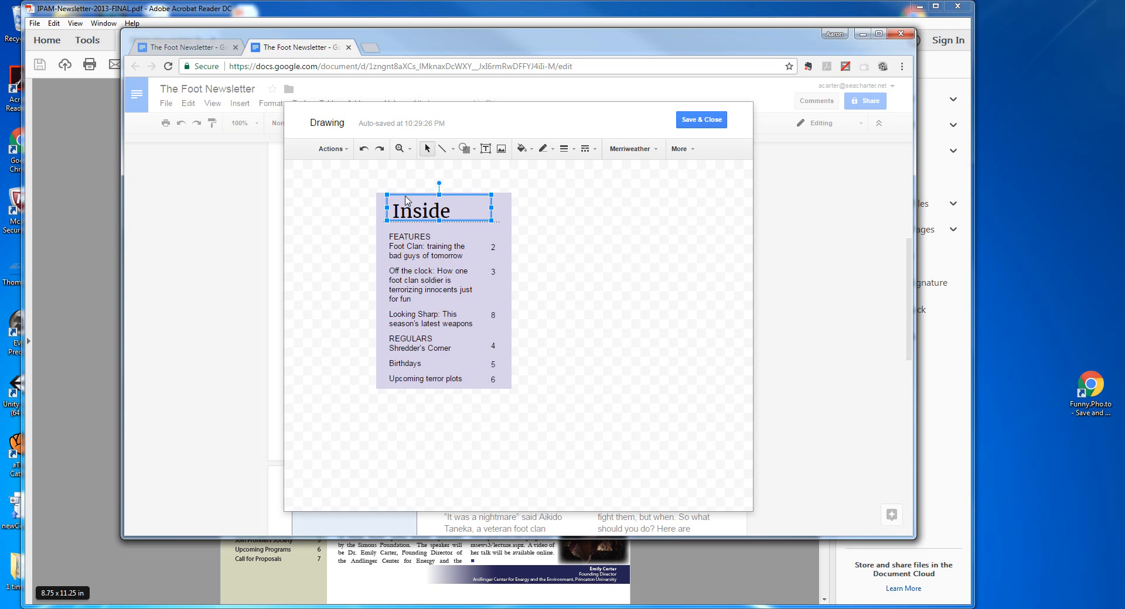
{"action": "key", "text": "Left"}
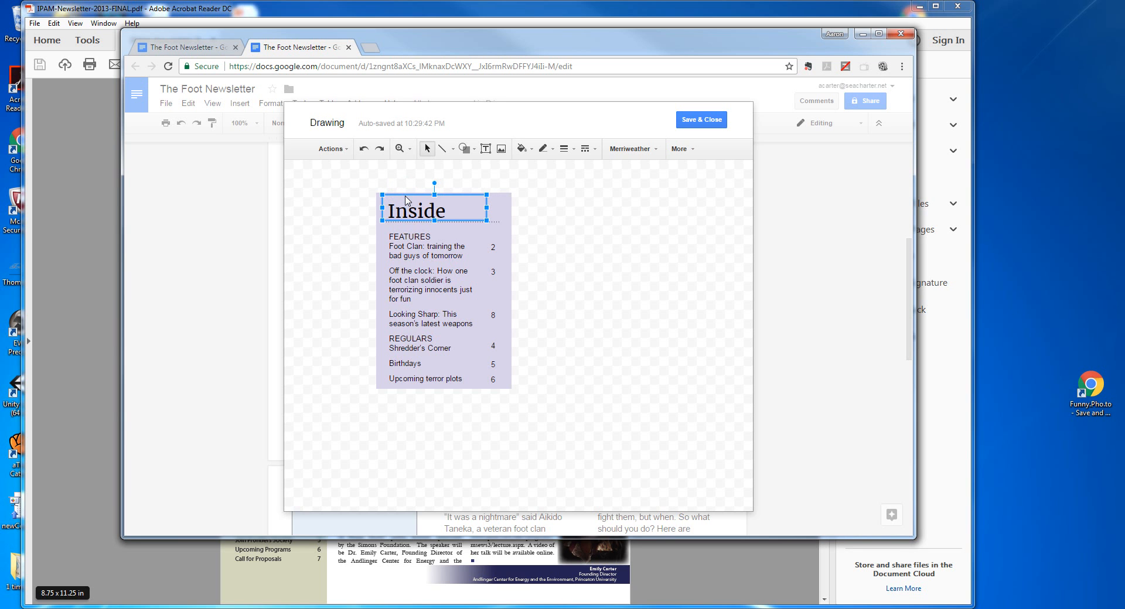
{"action": "key", "text": "Left"}
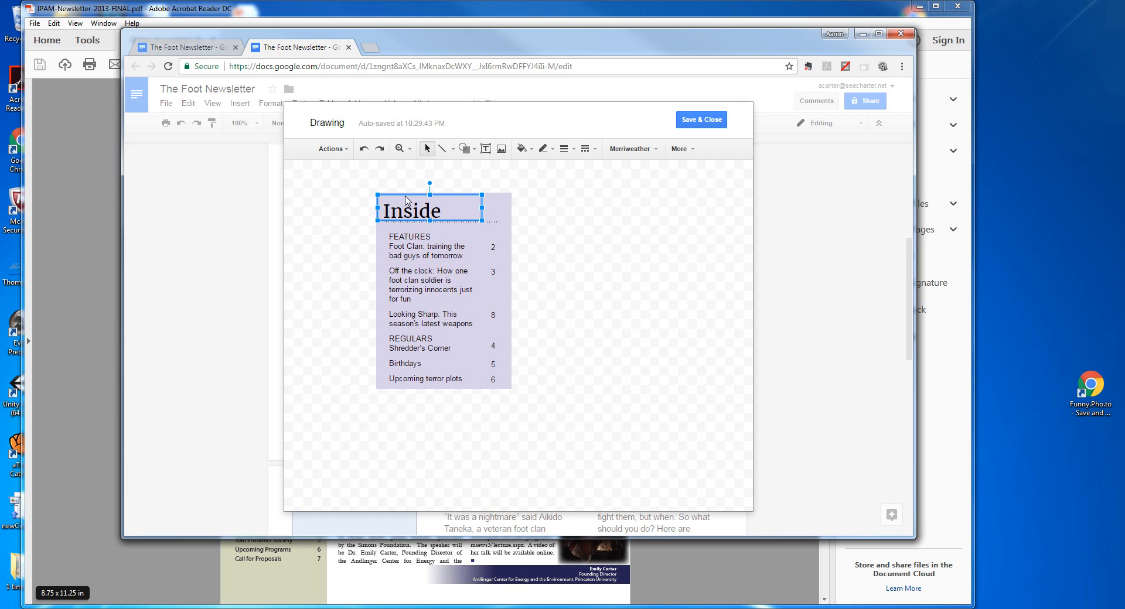
{"action": "left_click", "coordinate": [565, 328]}
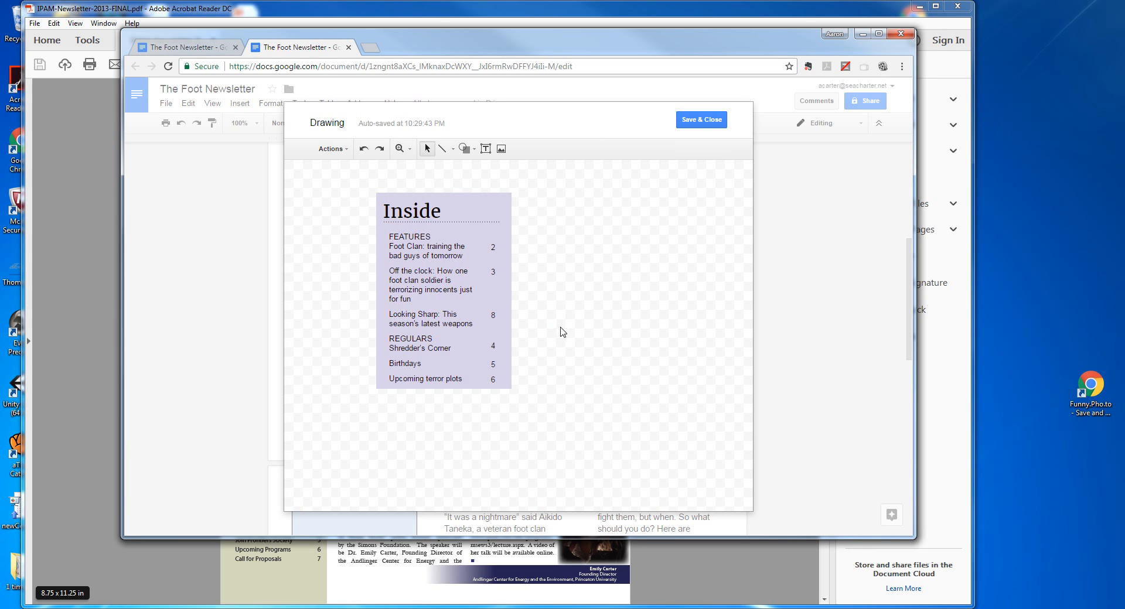
{"action": "left_click", "coordinate": [703, 124]}
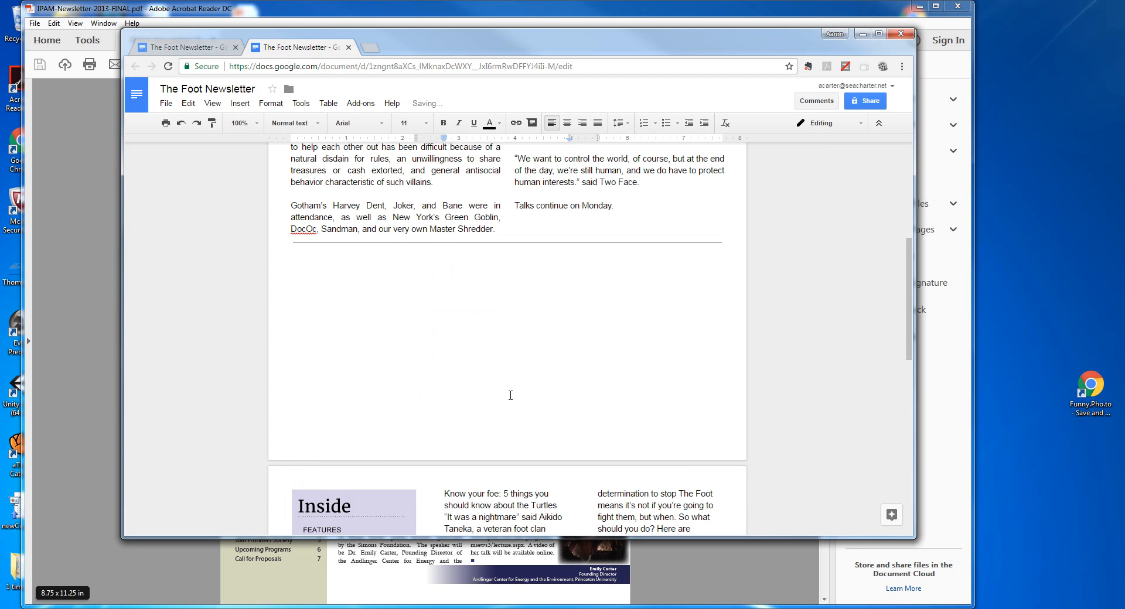
Move the "Inside" drawing from the second page to the end of the first page's article, at the horizontal divider.
{"action": "scroll", "coordinate": [511, 394], "scroll_direction": "down", "scroll_amount": 6}
{"action": "scroll", "coordinate": [511, 392], "scroll_direction": "up", "scroll_amount": 4}
{"action": "left_click", "coordinate": [381, 384]}
{"action": "scroll", "coordinate": [383, 410], "scroll_direction": "up", "scroll_amount": 1}
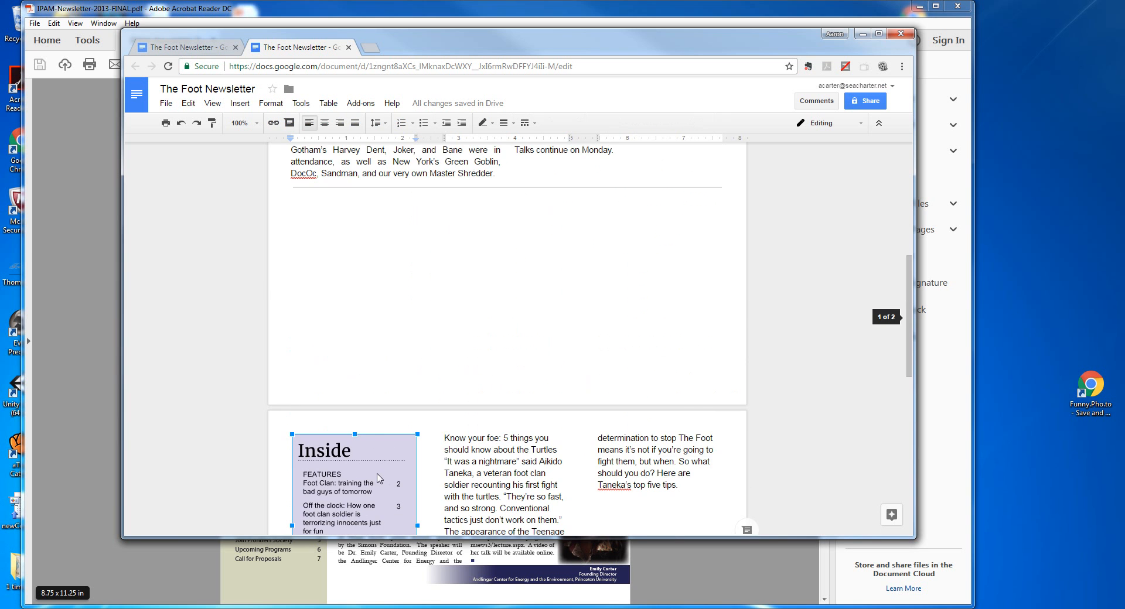
{"action": "scroll", "coordinate": [378, 469], "scroll_direction": "down", "scroll_amount": 2}
{"action": "scroll", "coordinate": [375, 457], "scroll_direction": "up", "scroll_amount": 2}
{"action": "scroll", "coordinate": [374, 351], "scroll_direction": "down", "scroll_amount": 1}
{"action": "scroll", "coordinate": [363, 241], "scroll_direction": "up", "scroll_amount": 1}
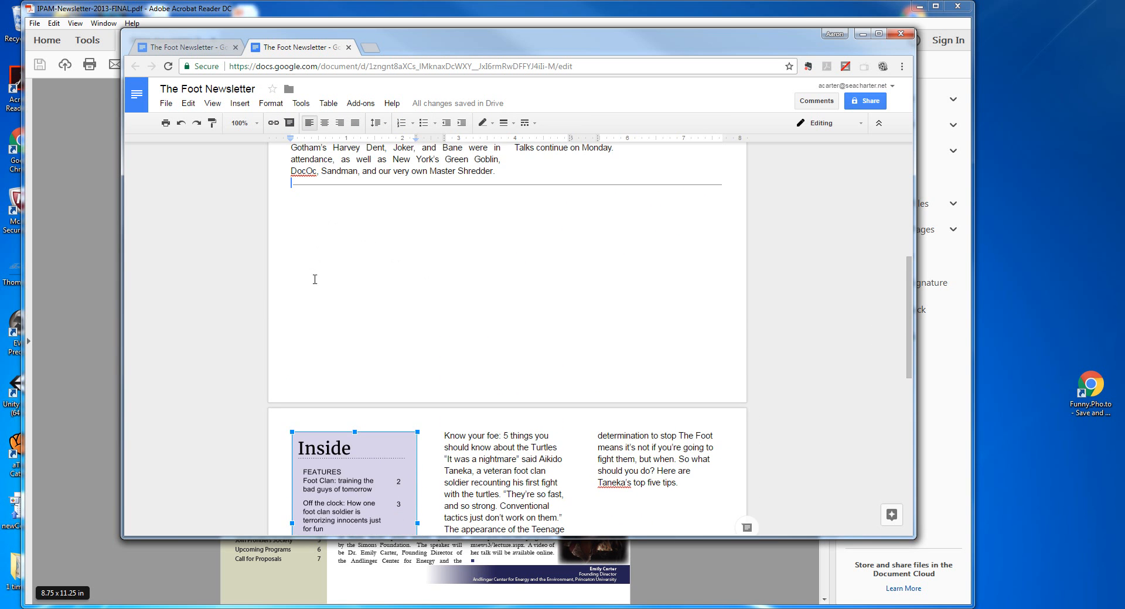
{"action": "left_click_drag", "start_coordinate": [277, 217], "coordinate": [279, 217]}
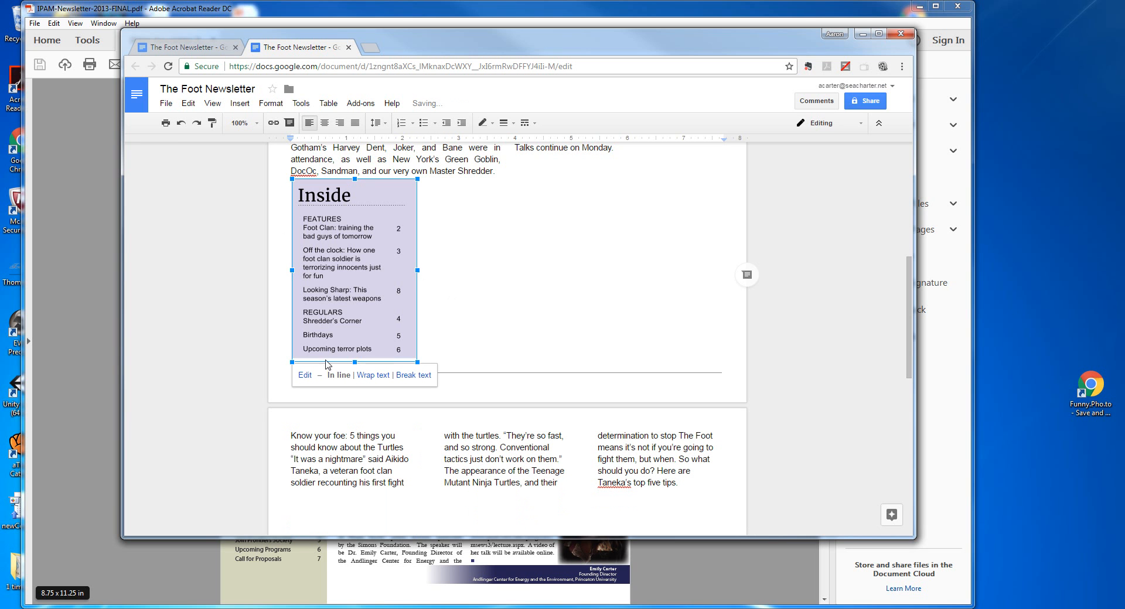
Shrink the "Inside" drawing slightly and set it to wrap text.
{"action": "left_click_drag", "start_coordinate": [417, 361], "coordinate": [409, 351]}
{"action": "left_click", "coordinate": [378, 184]}
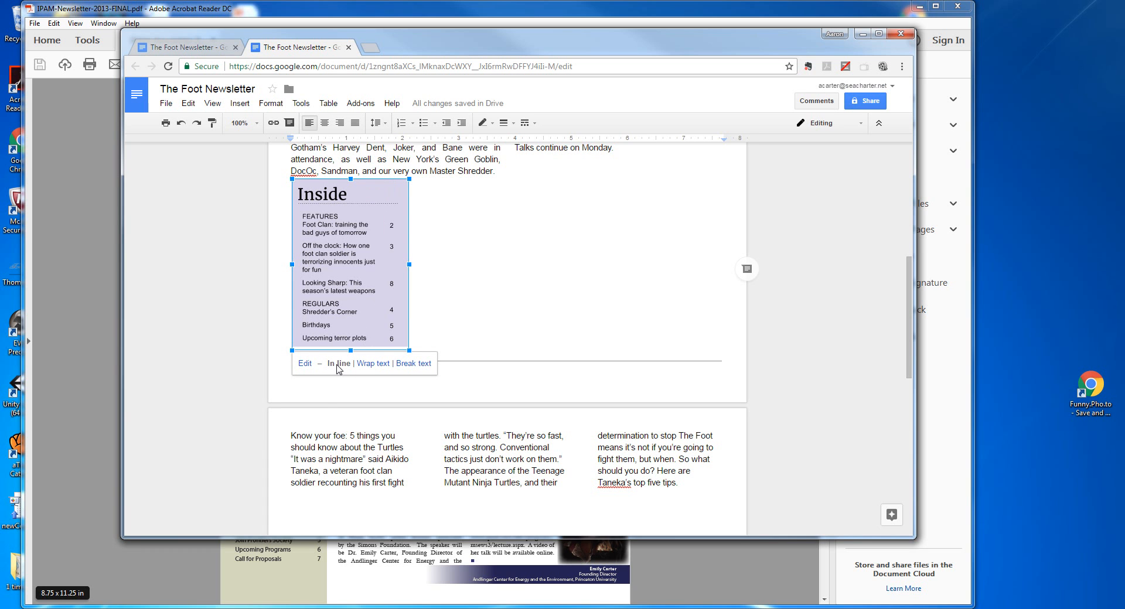
{"action": "left_click", "coordinate": [369, 364]}
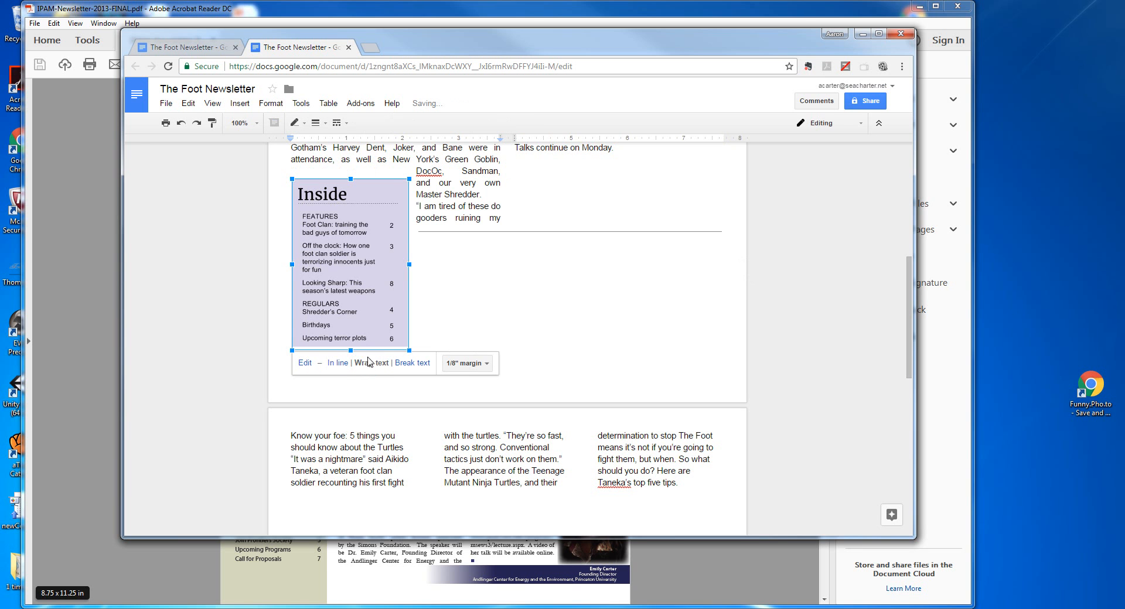
Shrink the "Inside" drawing further and move it below the divider, under the opening lines of the "Know your foe" article.
{"action": "mouse_move", "coordinate": [366, 195]}
{"action": "left_mouse_down"}
{"action": "mouse_move", "coordinate": [364, 227]}
{"action": "mouse_move", "coordinate": [371, 221]}
{"action": "left_mouse_up"}
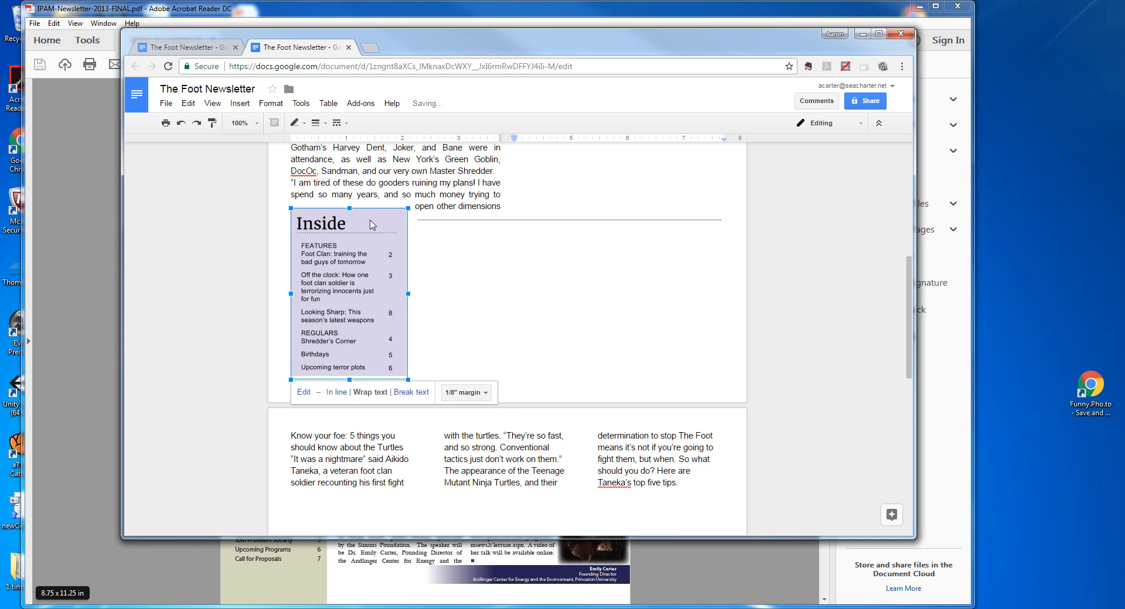
{"action": "left_click_drag", "start_coordinate": [408, 380], "coordinate": [398, 366]}
{"action": "left_click_drag", "start_coordinate": [363, 219], "coordinate": [361, 239]}
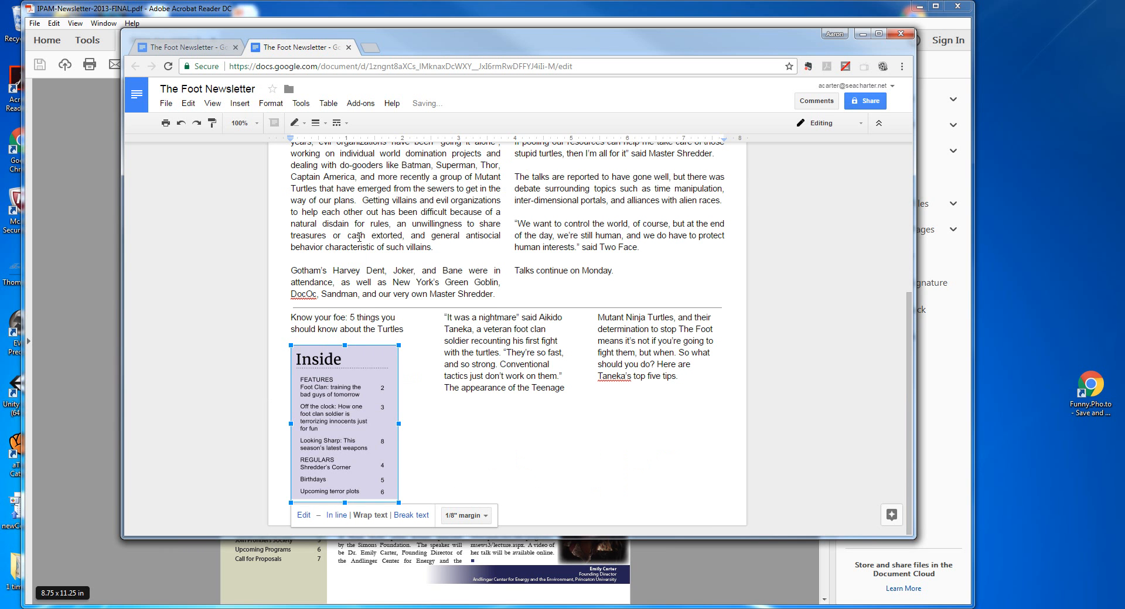
Enlarge the "Inside" drawing slightly towards the width of the first column, and select it again.
{"action": "scroll", "coordinate": [377, 338], "scroll_direction": "up", "scroll_amount": 4}
{"action": "scroll", "coordinate": [377, 337], "scroll_direction": "down", "scroll_amount": 4}
{"action": "left_click_drag", "start_coordinate": [397, 346], "coordinate": [403, 342]}
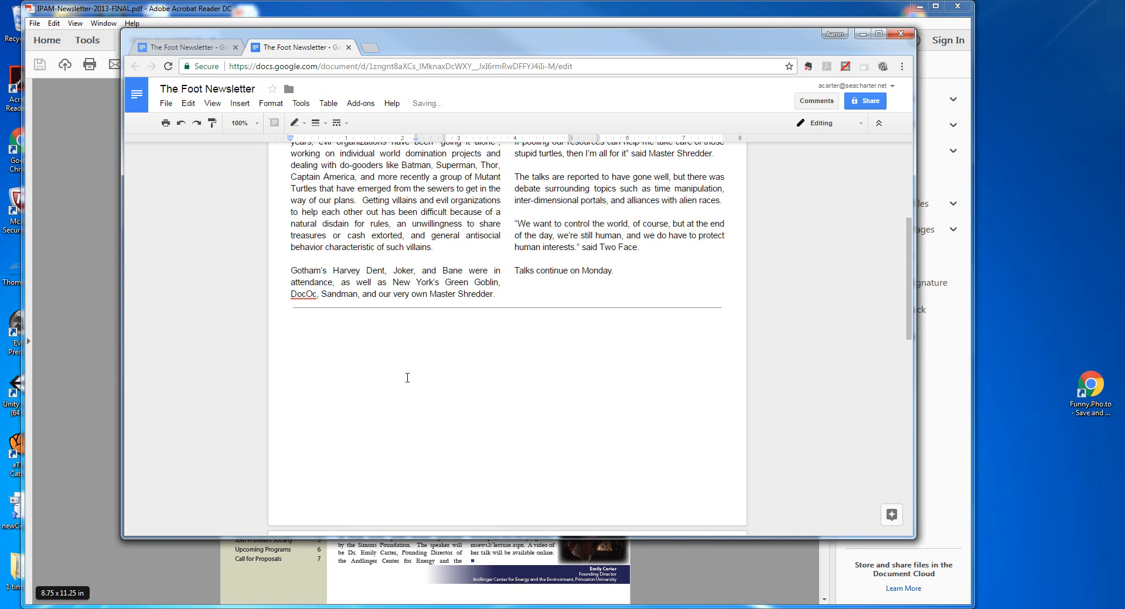
{"action": "scroll", "coordinate": [405, 375], "scroll_direction": "down", "scroll_amount": 2}
{"action": "scroll", "coordinate": [364, 478], "scroll_direction": "down", "scroll_amount": 2}
{"action": "left_click", "coordinate": [359, 479]}
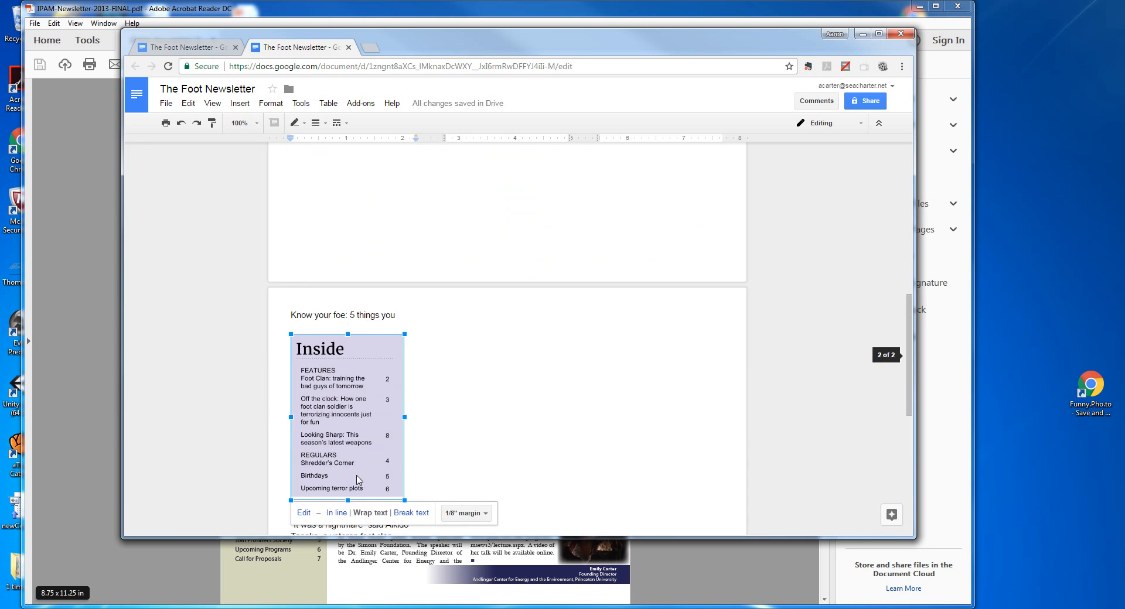
{"action": "scroll", "coordinate": [359, 478], "scroll_direction": "up", "scroll_amount": 2}
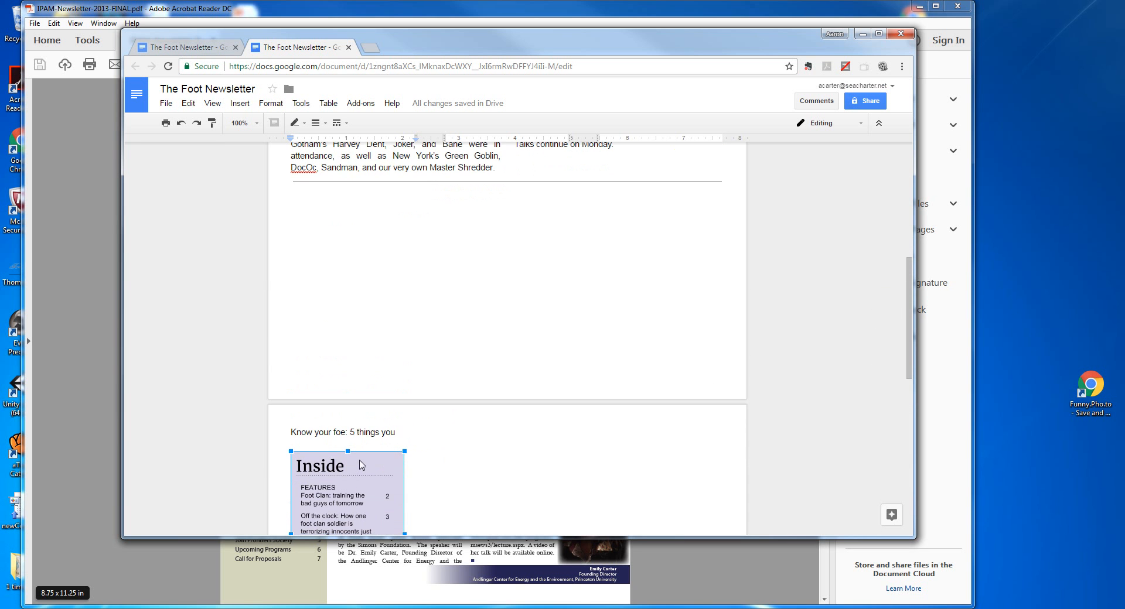
Move the "Inside" drawing up to the first page, just below the divider, and nudge it down slightly clear of the line.
{"action": "left_click_drag", "start_coordinate": [357, 467], "coordinate": [358, 398]}
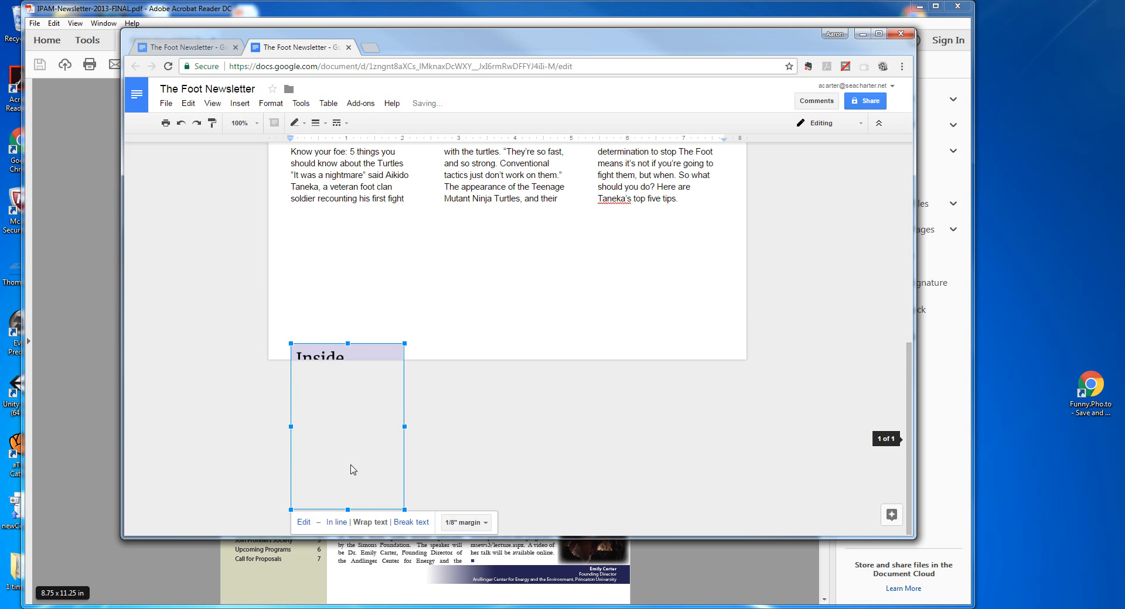
{"action": "scroll", "coordinate": [355, 467], "scroll_direction": "up", "scroll_amount": 7}
{"action": "scroll", "coordinate": [364, 459], "scroll_direction": "down", "scroll_amount": 5}
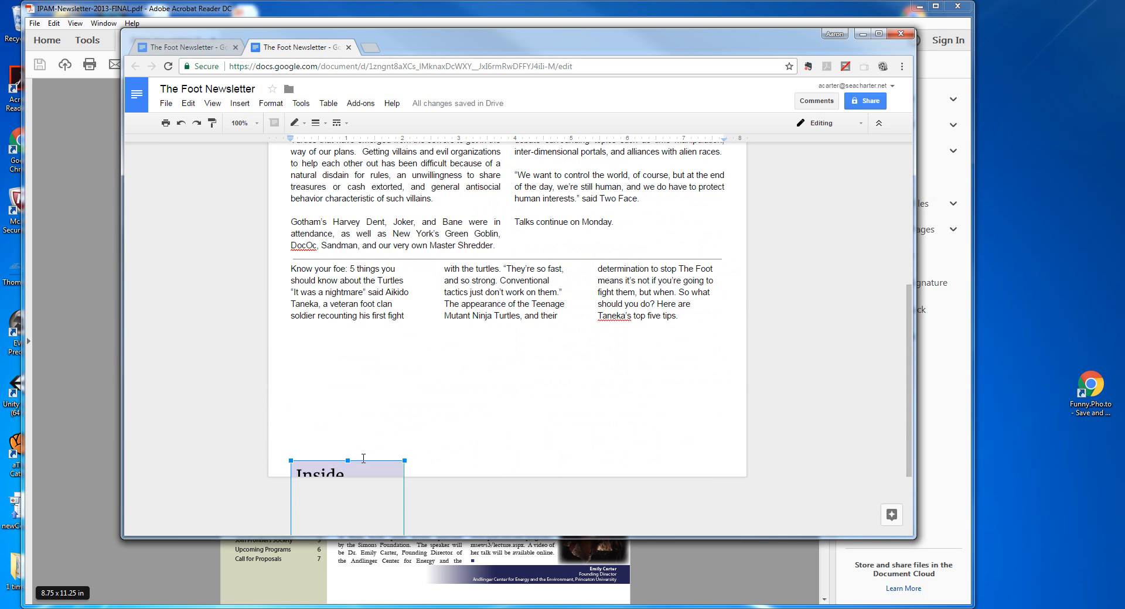
{"action": "scroll", "coordinate": [364, 463], "scroll_direction": "down", "scroll_amount": 2}
{"action": "left_click_drag", "start_coordinate": [356, 466], "coordinate": [361, 271]}
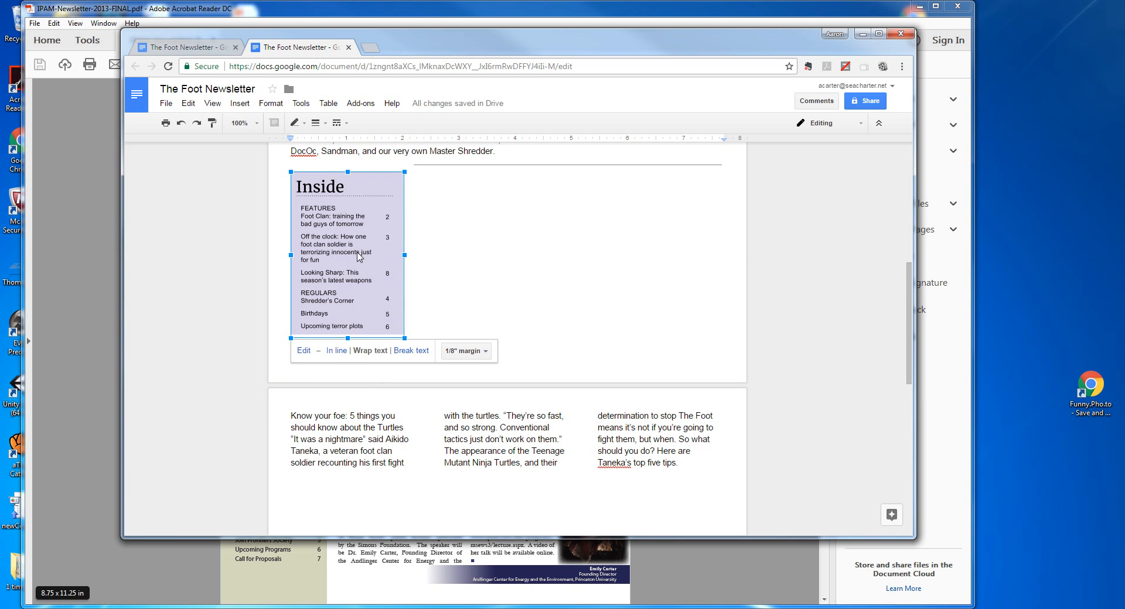
{"action": "key", "text": "Down"}
Try to pull the "Know your foe" article up beside the "Inside" drawing by deleting backward from its beginning, and undo the deletion.
{"action": "left_click", "coordinate": [442, 193]}
{"action": "left_click", "coordinate": [462, 190]}
{"action": "left_click", "coordinate": [497, 193]}
{"action": "left_click", "coordinate": [461, 299]}
{"action": "left_click", "coordinate": [435, 346]}
{"action": "left_click", "coordinate": [291, 415]}
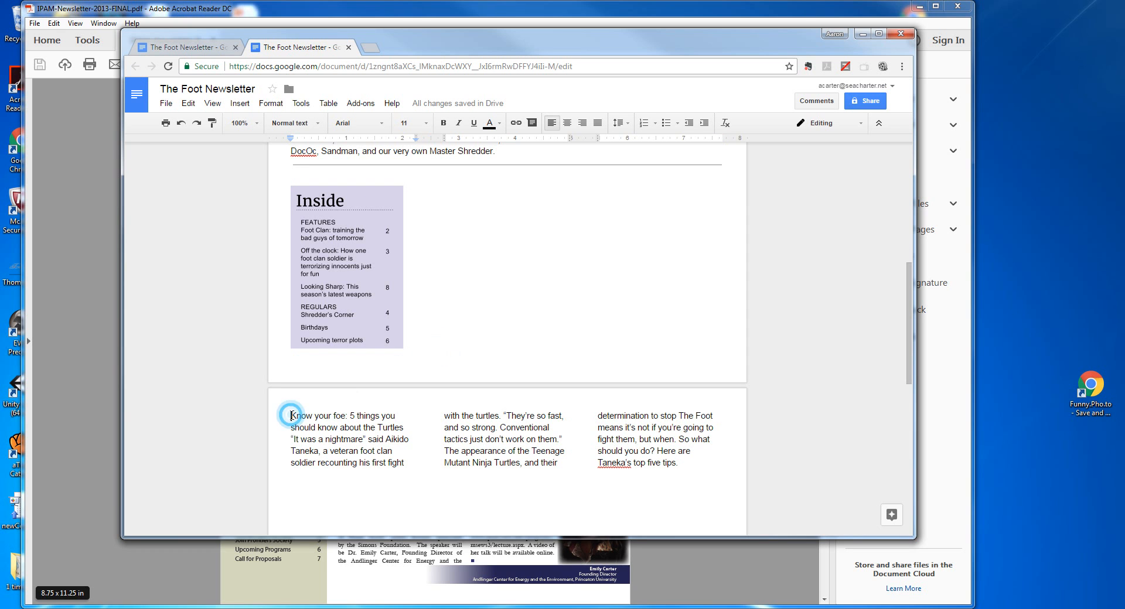
{"action": "key", "text": "BackSpace"}
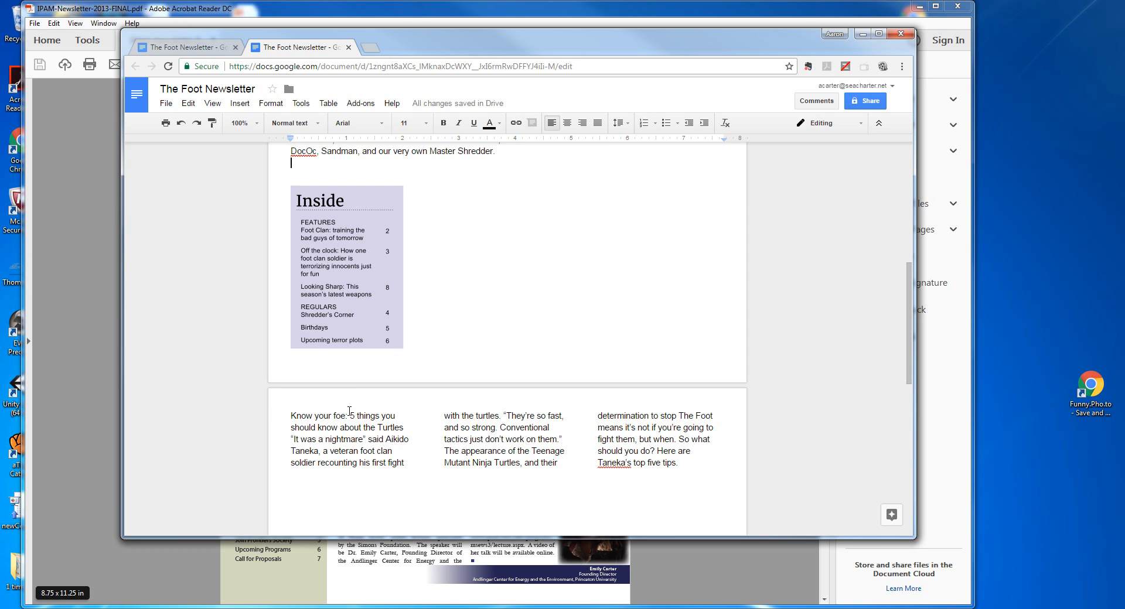
{"action": "key", "text": "ctrl+z"}
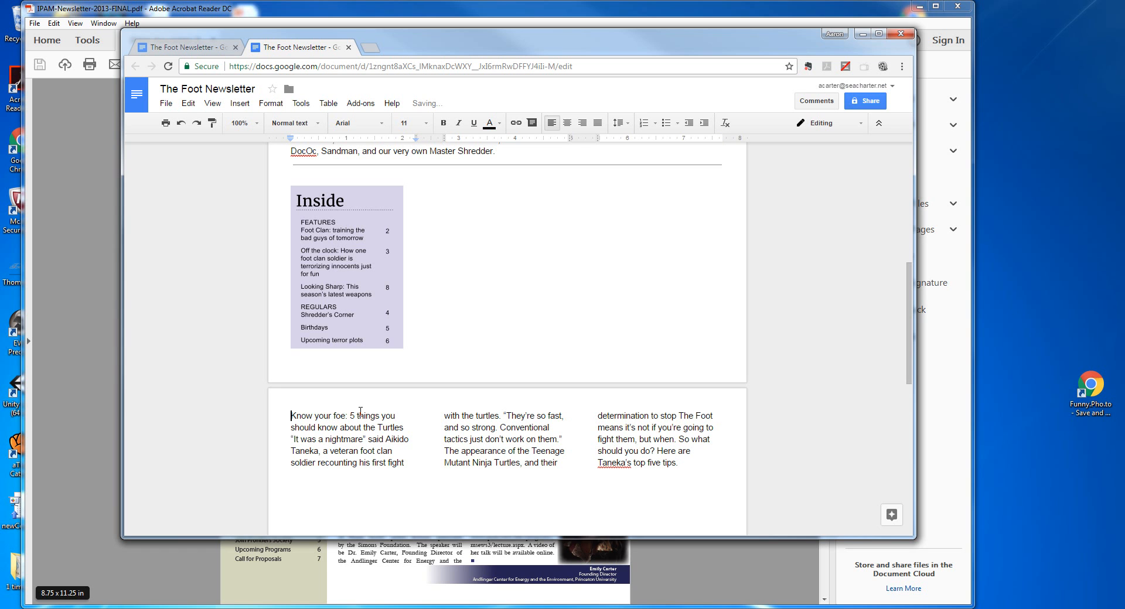
Set the whole three-column "Know your foe" article to a single column.
{"action": "left_click_drag", "start_coordinate": [292, 416], "coordinate": [397, 416]}
{"action": "left_click_drag", "start_coordinate": [539, 416], "coordinate": [598, 477]}
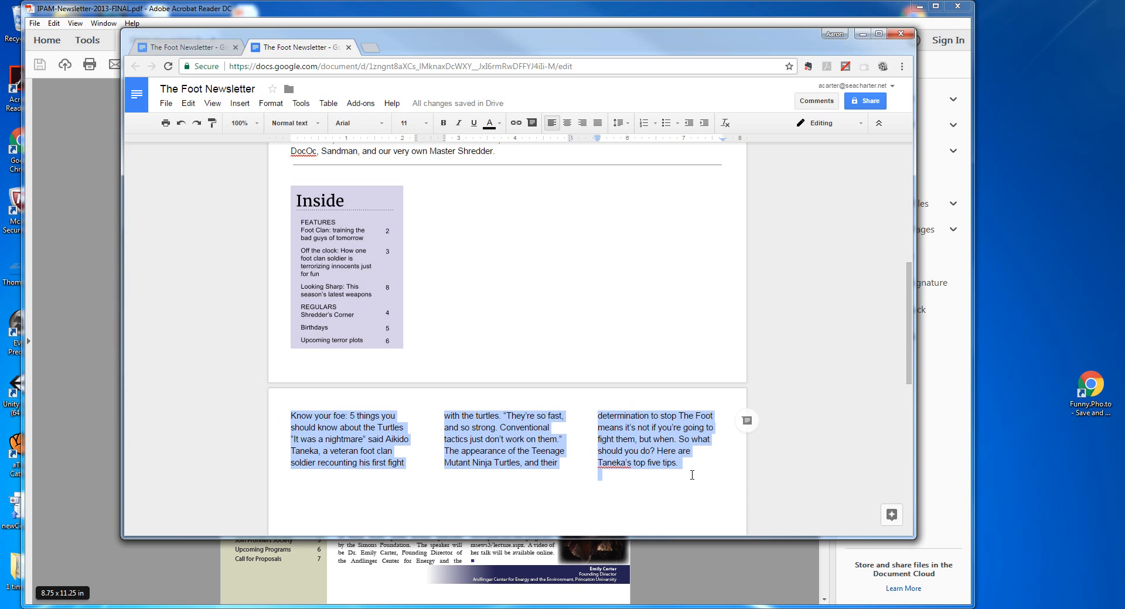
{"action": "left_click", "coordinate": [240, 109]}
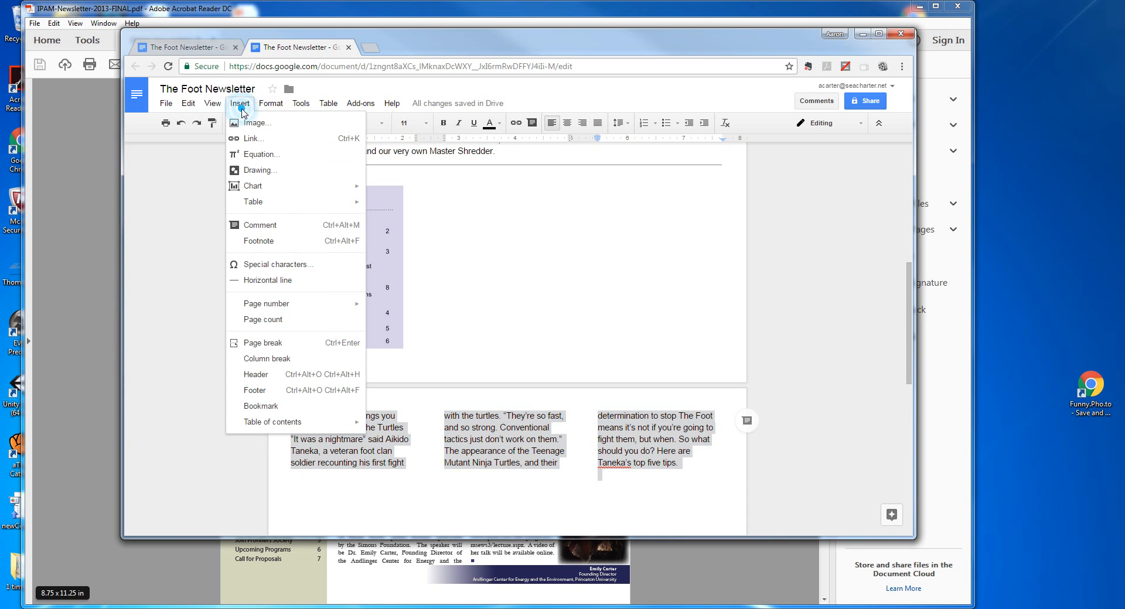
{"action": "mouse_move", "coordinate": [271, 109]}
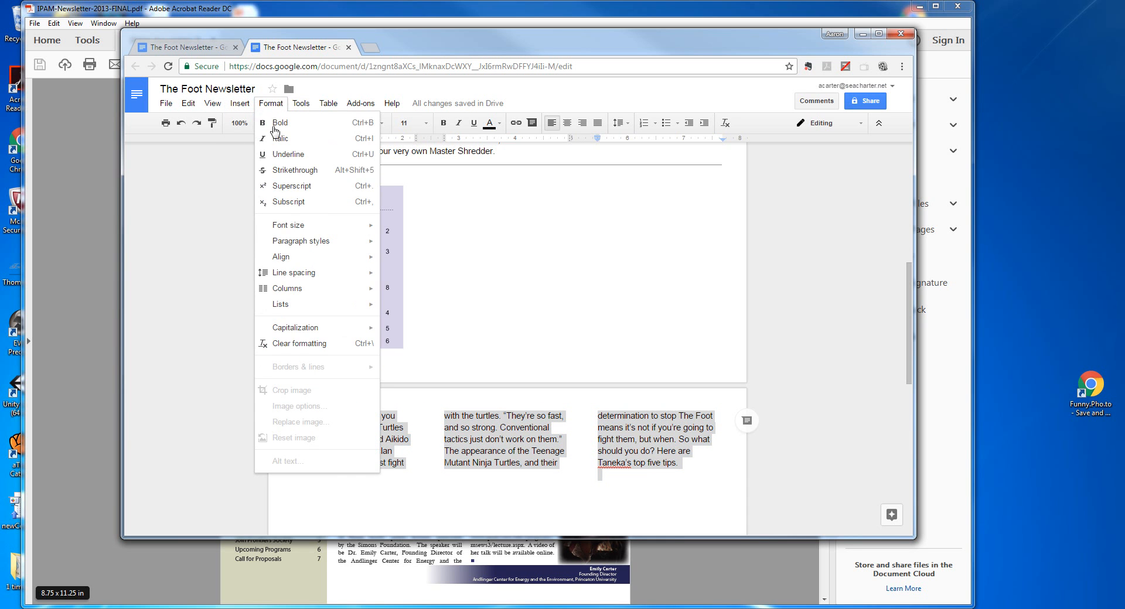
{"action": "mouse_move", "coordinate": [299, 295]}
{"action": "left_click", "coordinate": [398, 312]}
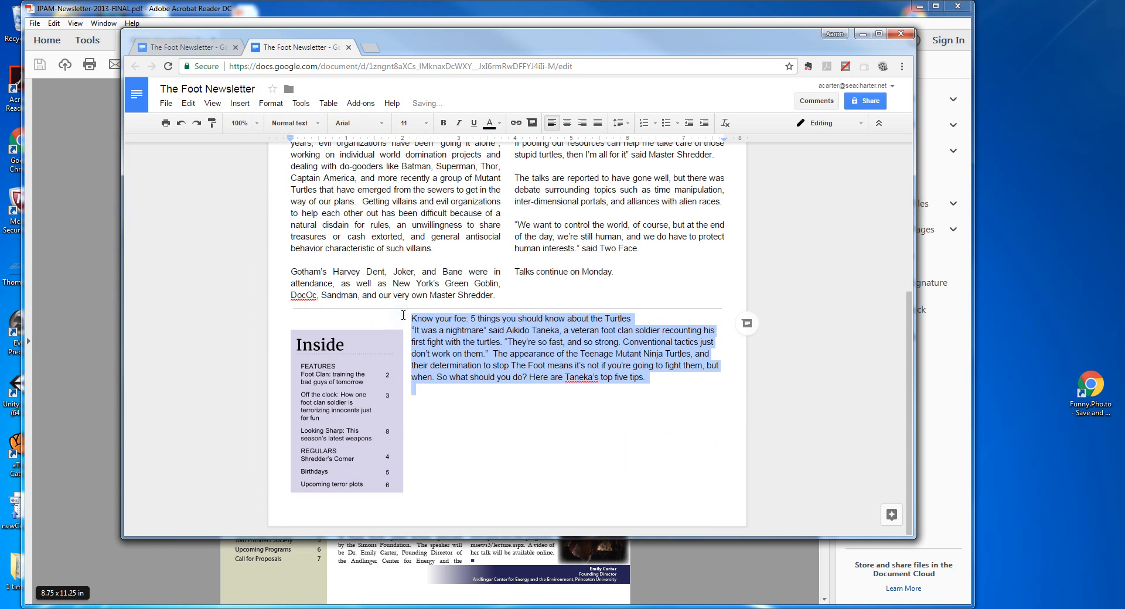
{"action": "left_click", "coordinate": [465, 336]}
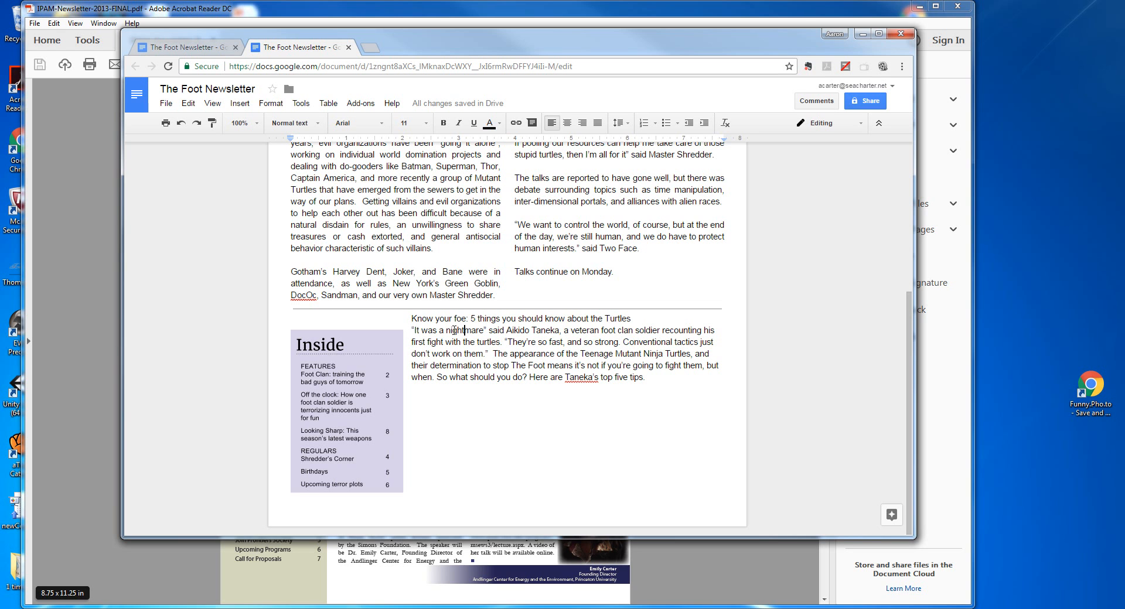
Copy the formatting of the "LEV discussions" headline onto the "Know your foe: 5 things you should know about the Turtles" title.
{"action": "left_click_drag", "start_coordinate": [411, 318], "coordinate": [641, 318]}
{"action": "scroll", "coordinate": [632, 370], "scroll_direction": "up", "scroll_amount": 5}
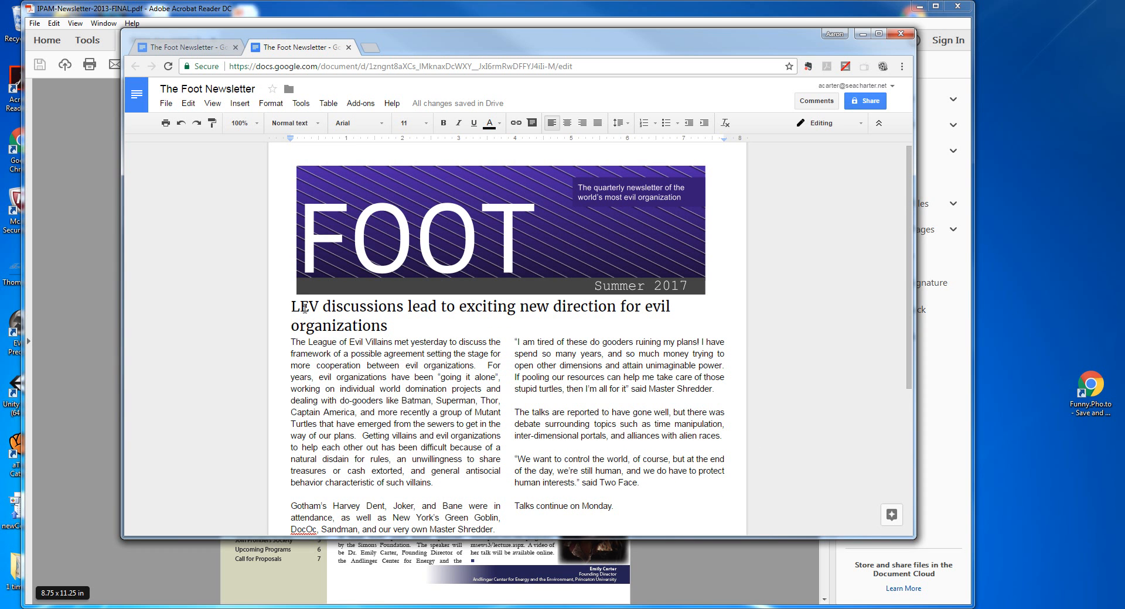
{"action": "scroll", "coordinate": [351, 389], "scroll_direction": "down", "scroll_amount": 2}
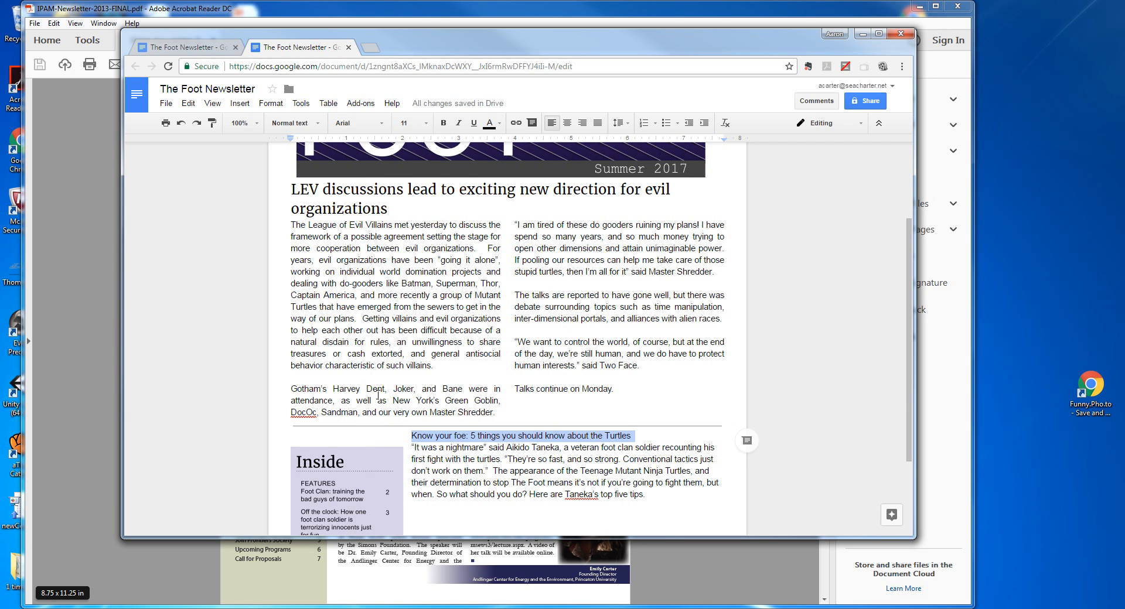
{"action": "scroll", "coordinate": [378, 396], "scroll_direction": "up", "scroll_amount": 2}
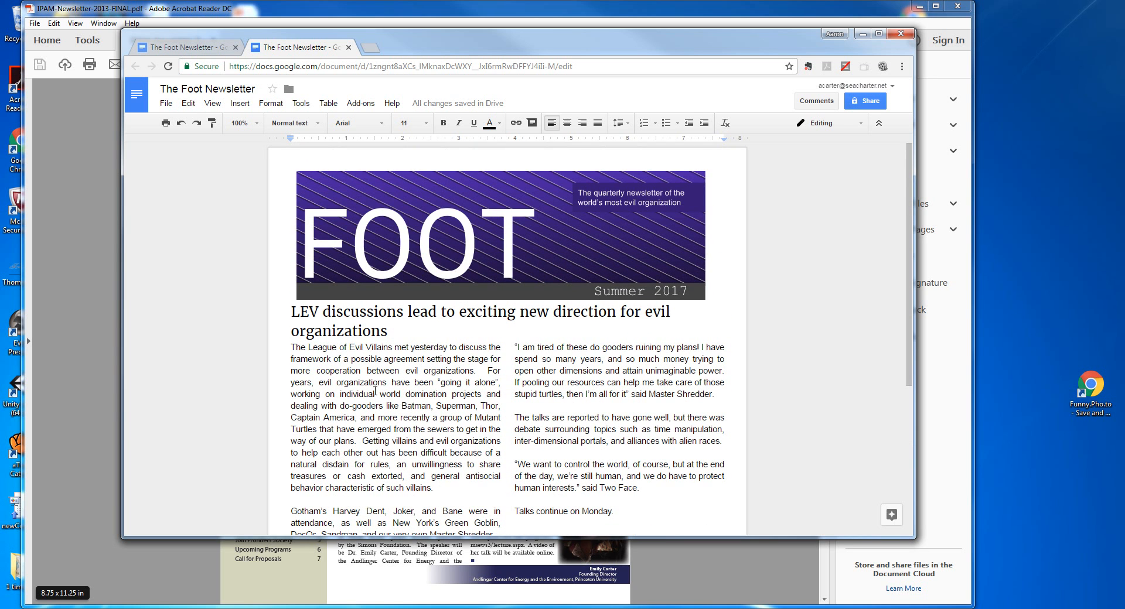
{"action": "scroll", "coordinate": [375, 392], "scroll_direction": "down", "scroll_amount": 2}
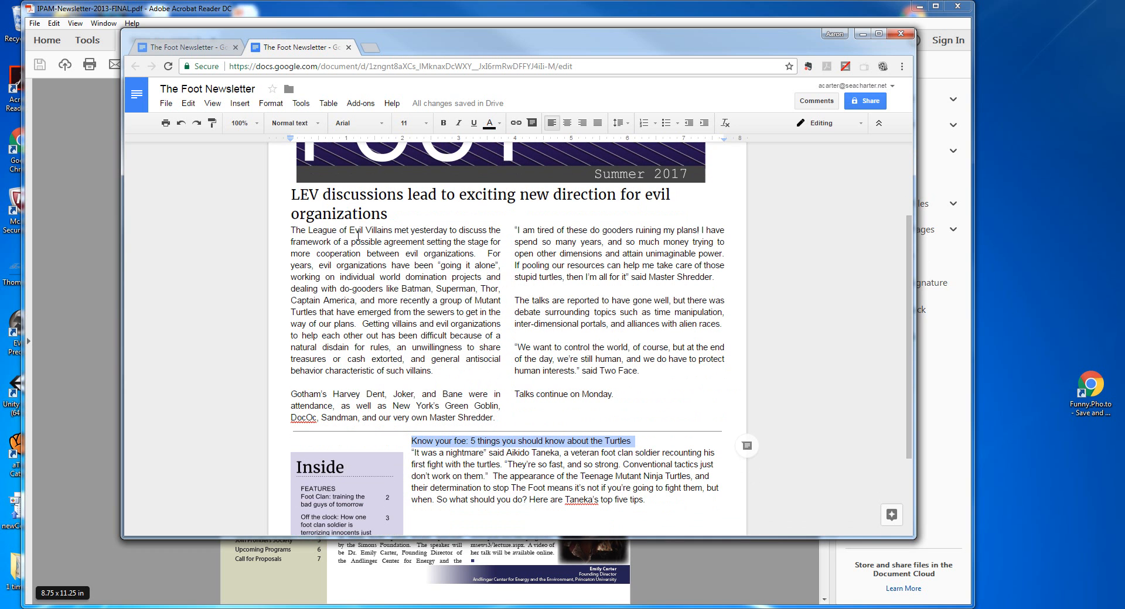
{"action": "left_click_drag", "start_coordinate": [292, 195], "coordinate": [408, 215]}
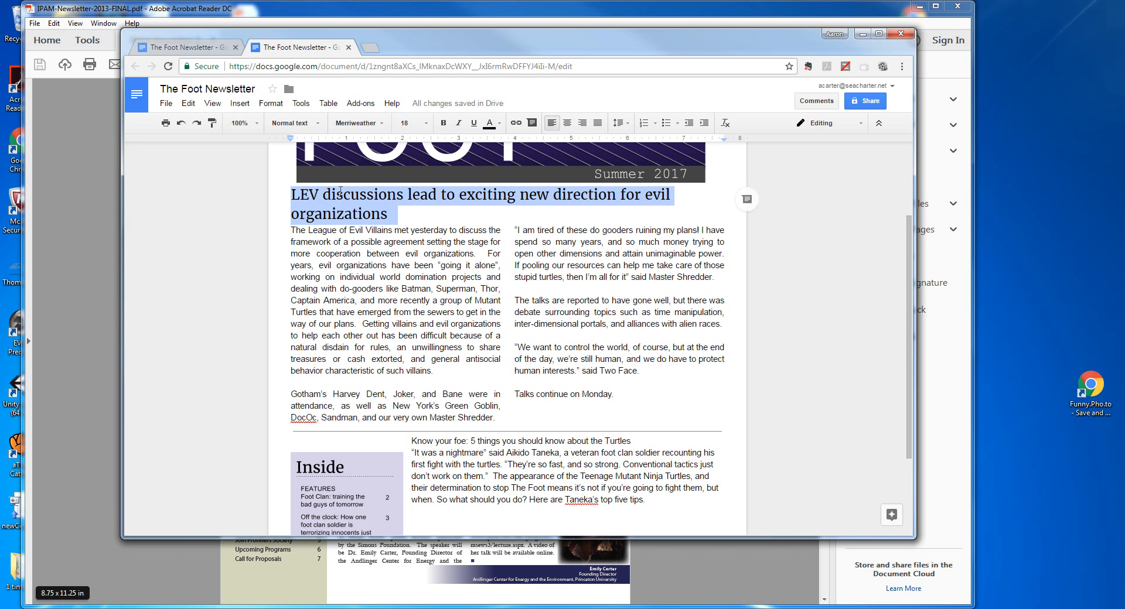
{"action": "left_click", "coordinate": [214, 123]}
{"action": "left_click_drag", "start_coordinate": [413, 440], "coordinate": [615, 442]}
{"action": "left_click_drag", "start_coordinate": [631, 442], "coordinate": [632, 442]}
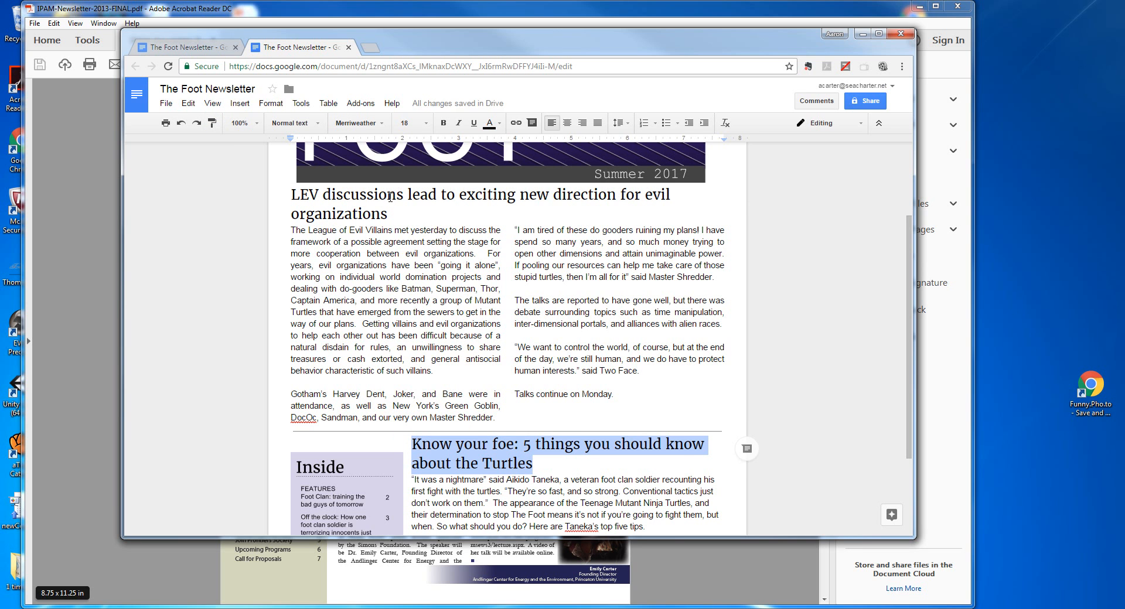
Set the font size of the "Know your foe" headline to 16.
{"action": "scroll", "coordinate": [487, 383], "scroll_direction": "down", "scroll_amount": 3}
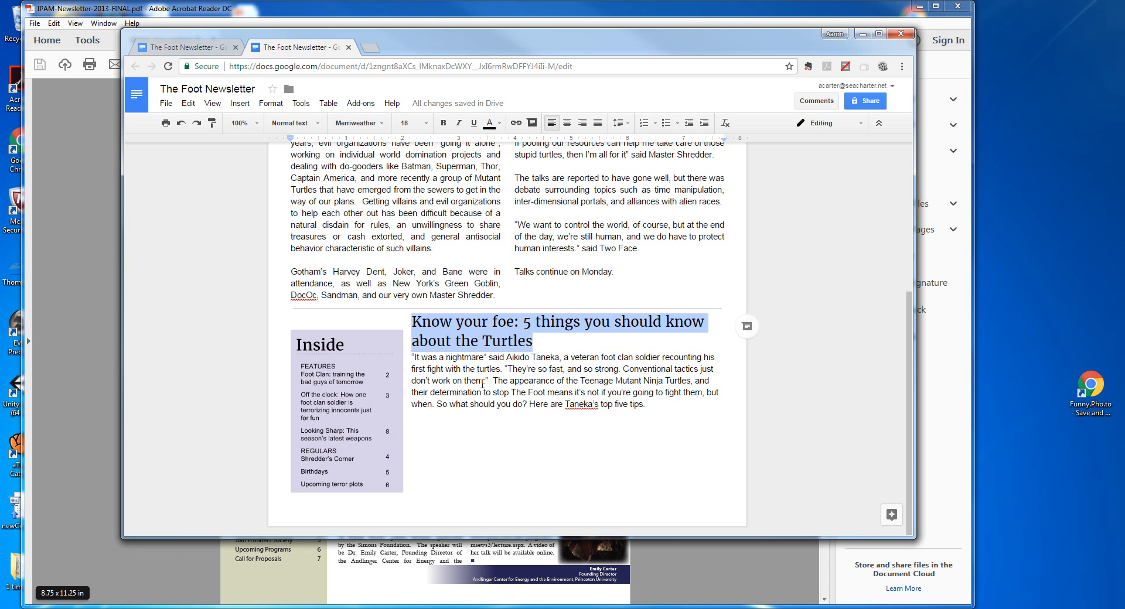
{"action": "left_click", "coordinate": [409, 123]}
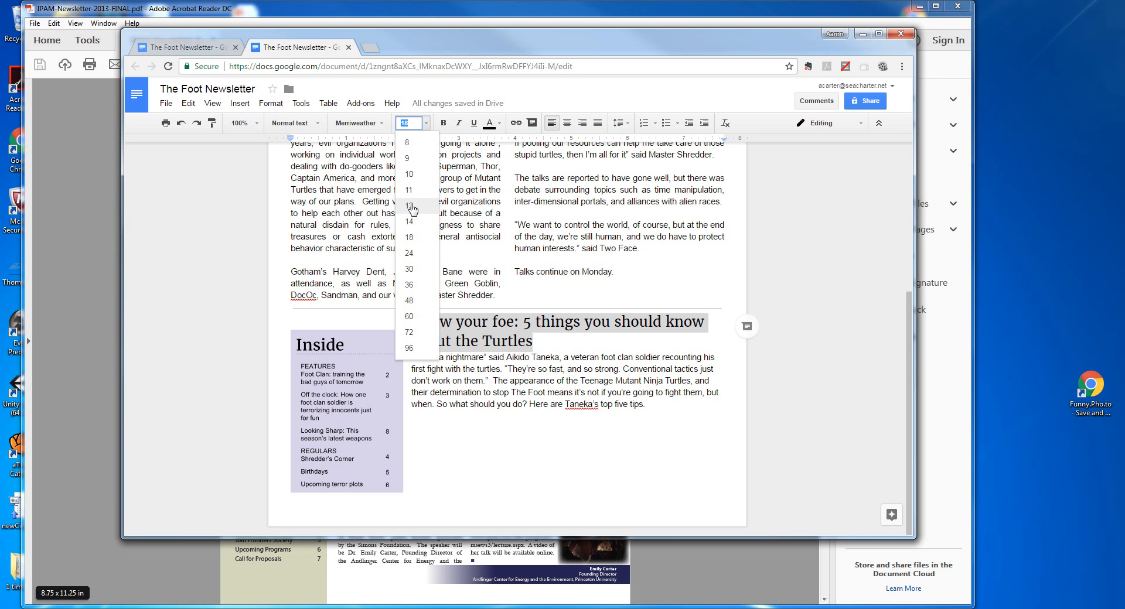
{"action": "type", "text": "16"}
{"action": "key", "text": "Return"}
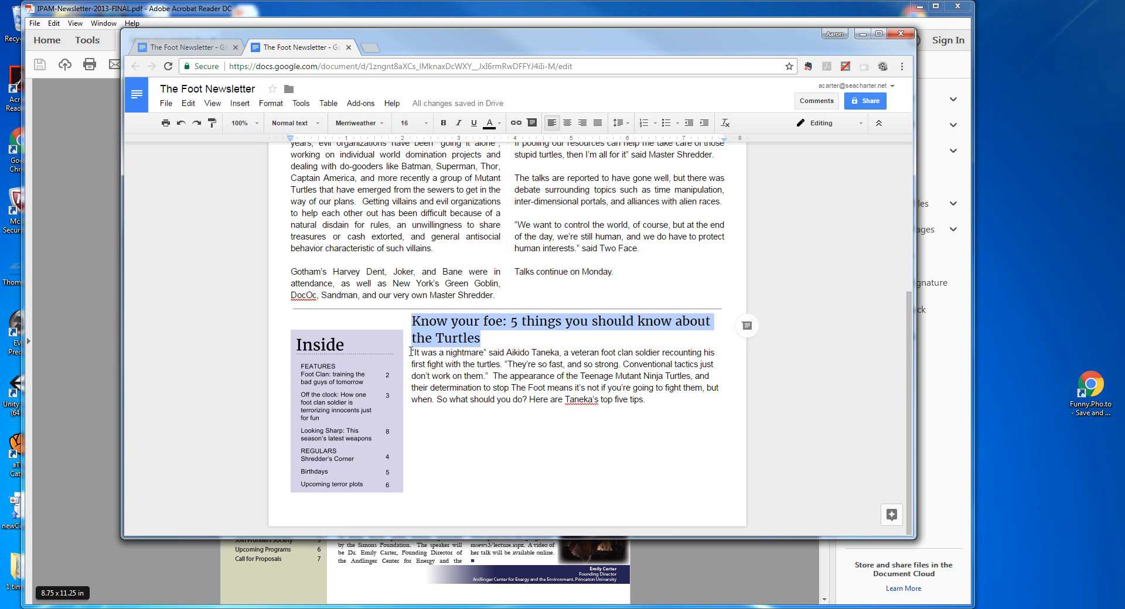
Check the IPAM newsletter's layout, try a two-column format on the "Know your foe" body text, and undo it.
{"action": "left_click_drag", "start_coordinate": [412, 352], "coordinate": [667, 403]}
{"action": "left_click", "coordinate": [75, 411]}
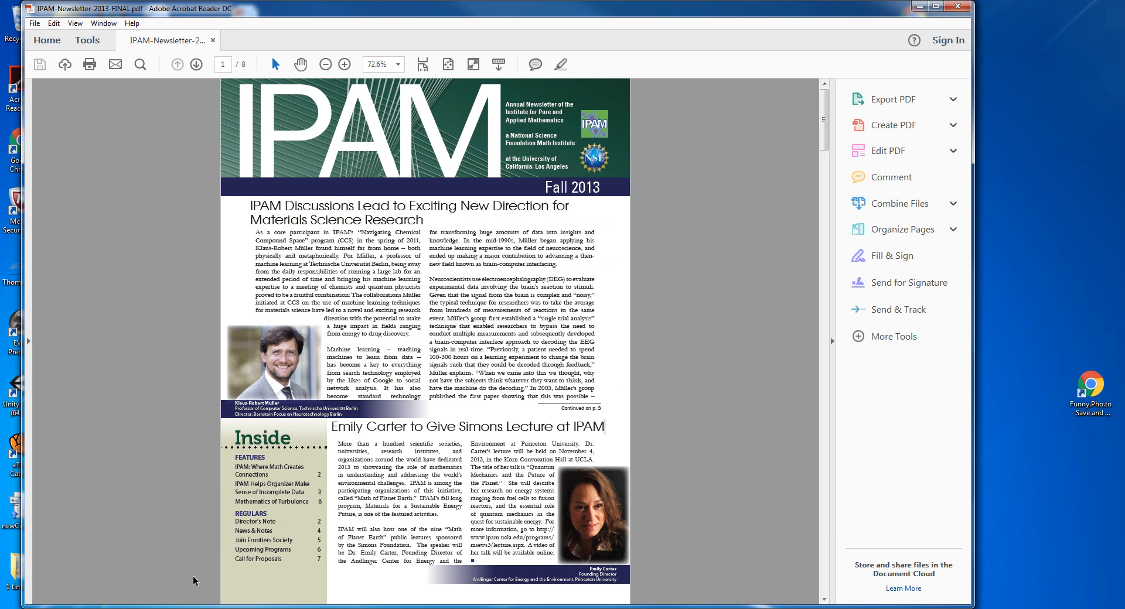
{"action": "left_click", "coordinate": [63, 608]}
{"action": "mouse_move", "coordinate": [235, 559]}
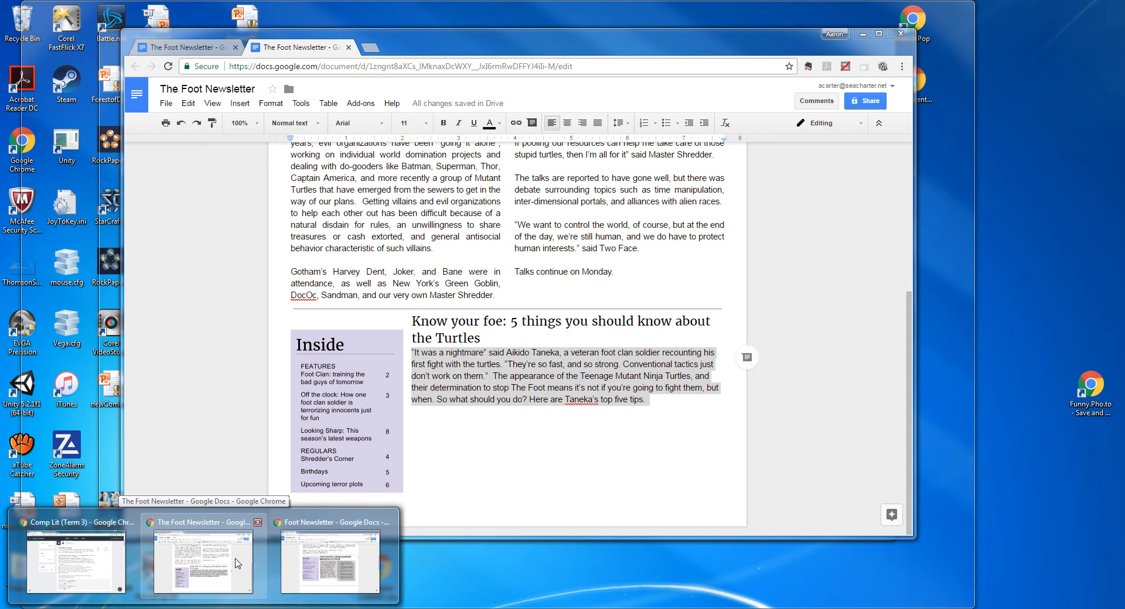
{"action": "left_click", "coordinate": [237, 563]}
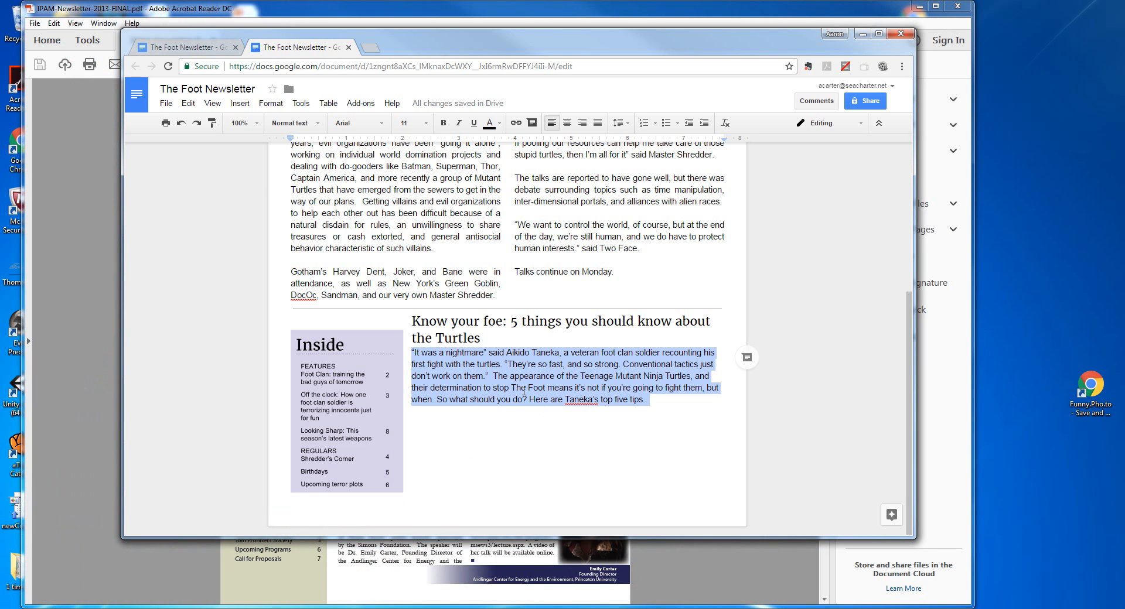
{"action": "left_click", "coordinate": [271, 103]}
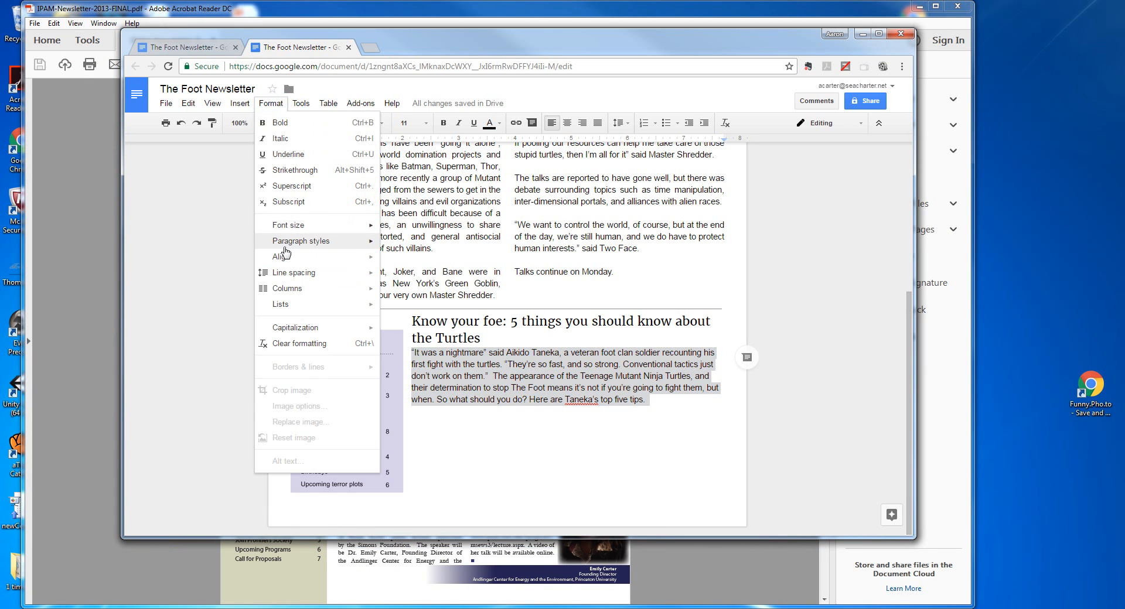
{"action": "mouse_move", "coordinate": [286, 292]}
{"action": "left_click", "coordinate": [462, 317]}
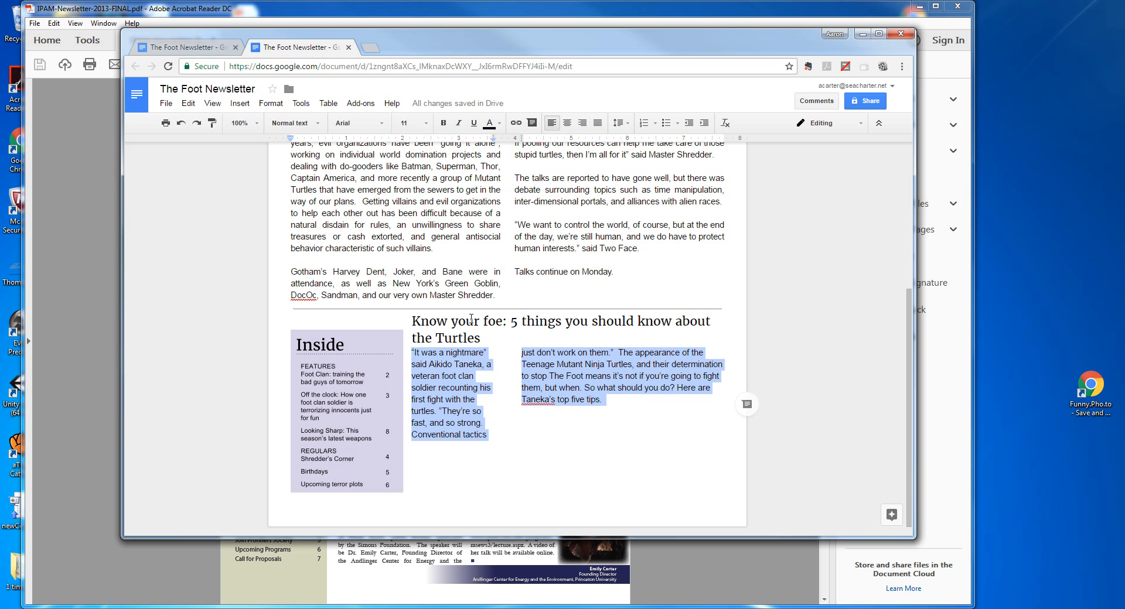
{"action": "key", "text": "ctrl+z"}
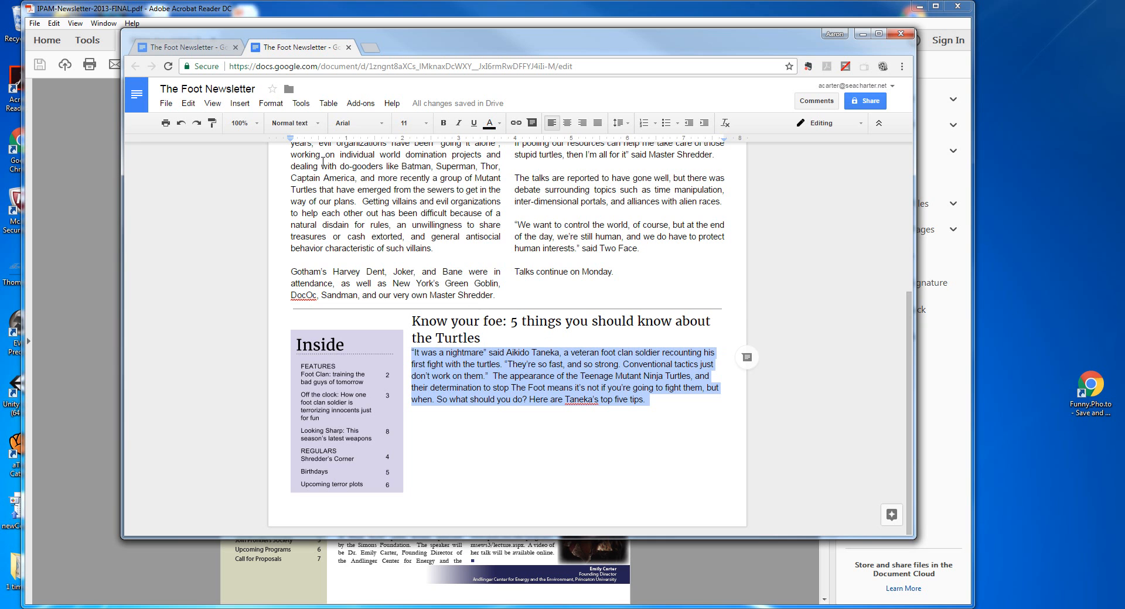
Try the two-column format on the "Know your foe" body text once more and undo it again.
{"action": "left_click", "coordinate": [270, 103]}
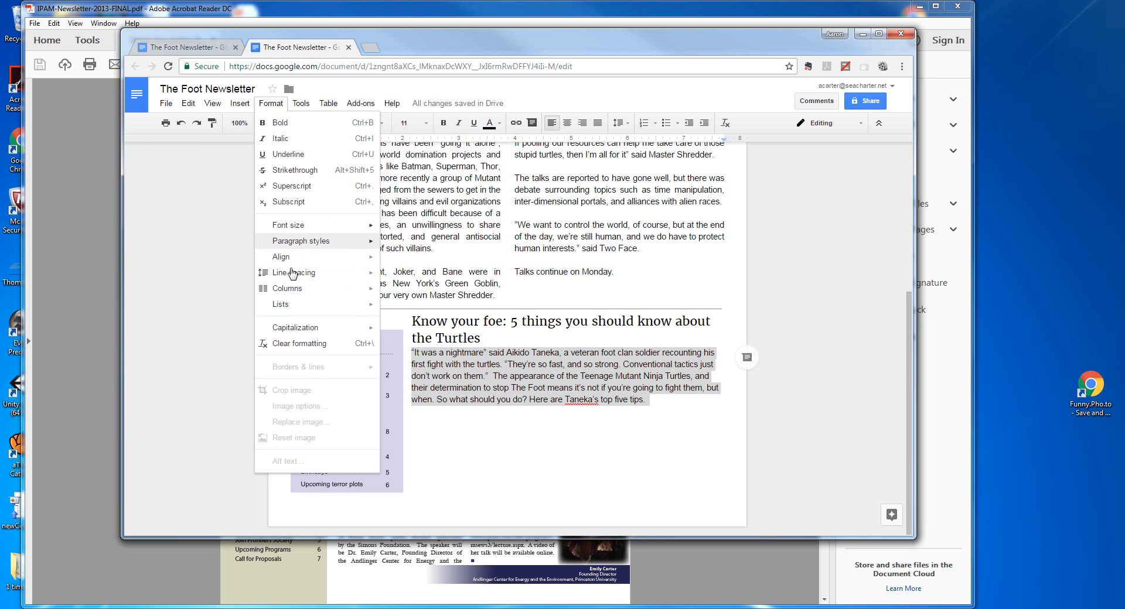
{"action": "mouse_move", "coordinate": [287, 288]}
{"action": "left_click", "coordinate": [463, 308]}
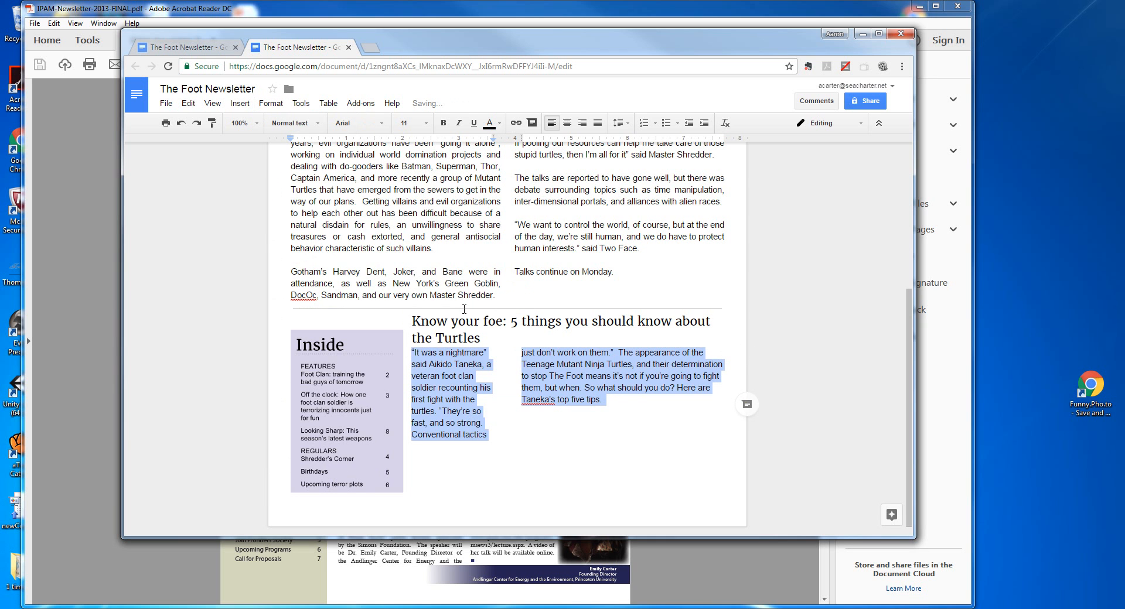
{"action": "left_click", "coordinate": [497, 432]}
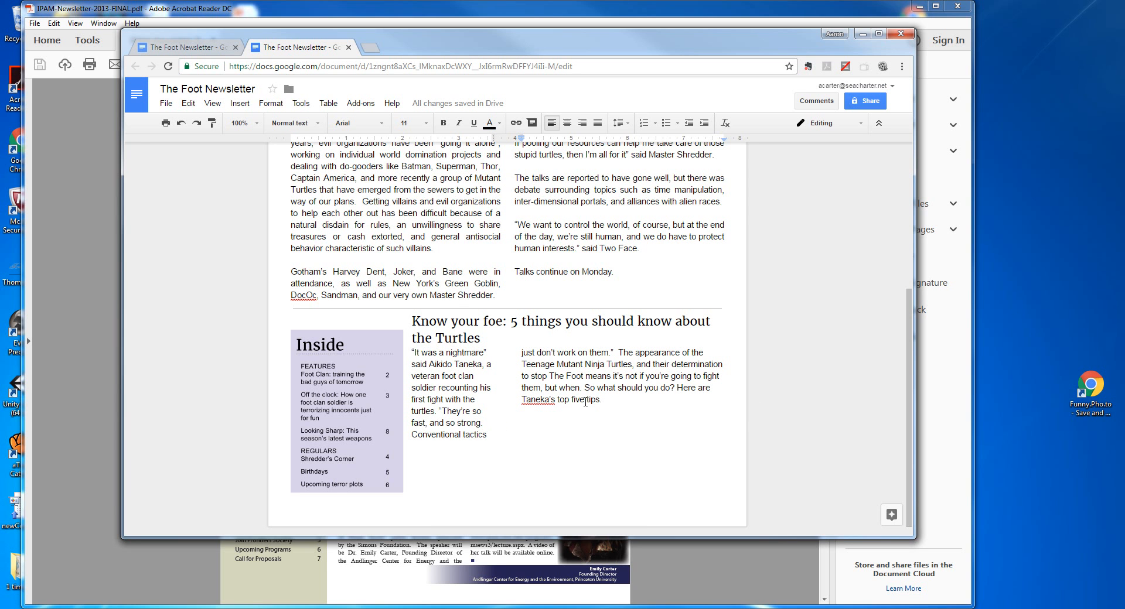
{"action": "left_click", "coordinate": [613, 391]}
{"action": "left_click", "coordinate": [182, 125]}
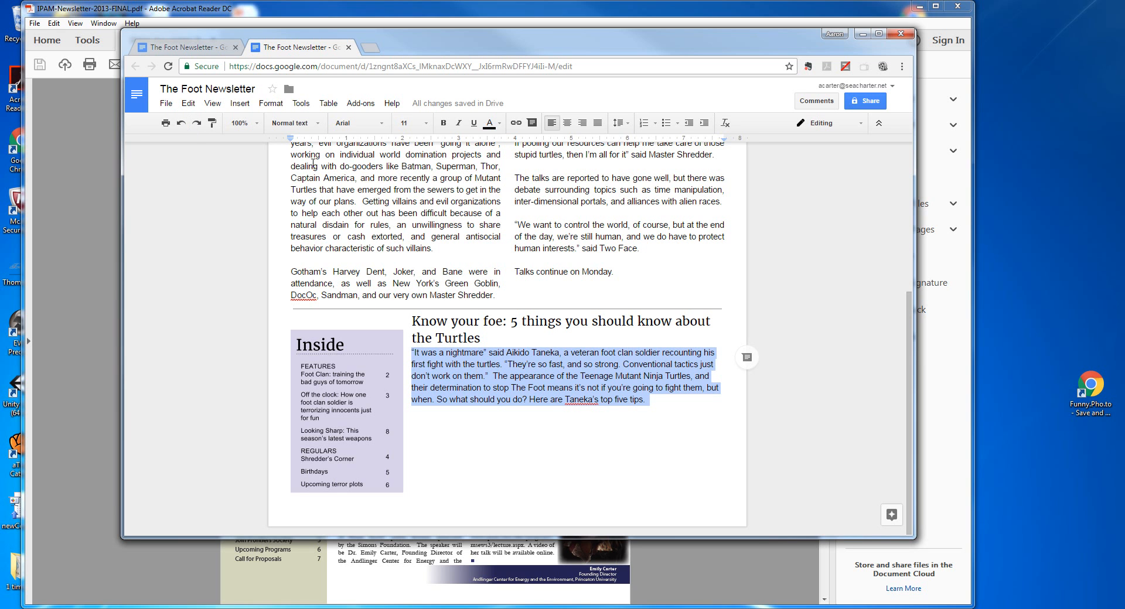
Start a new drawing at the beginning of the "Know your foe" body text.
{"action": "left_click", "coordinate": [466, 365]}
{"action": "left_click", "coordinate": [414, 352]}
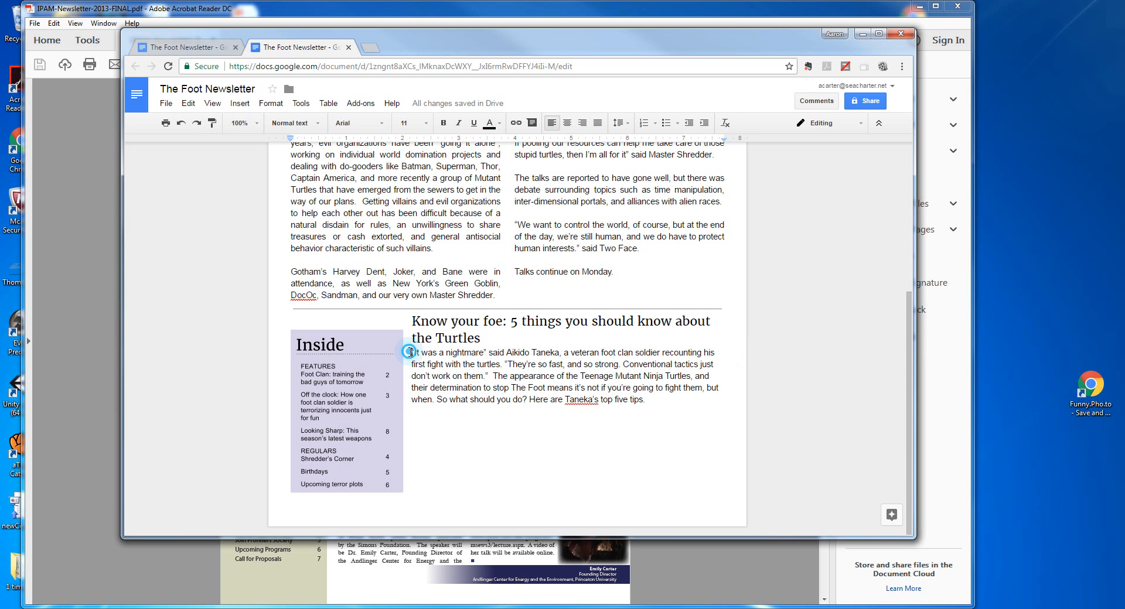
{"action": "left_click", "coordinate": [245, 108]}
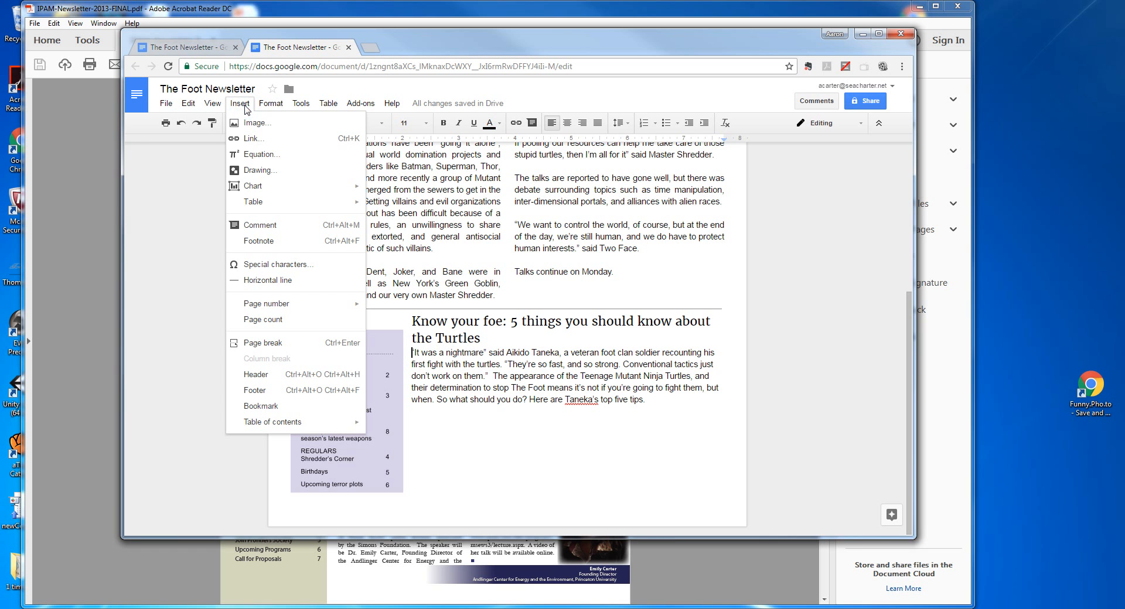
{"action": "left_click", "coordinate": [258, 170]}
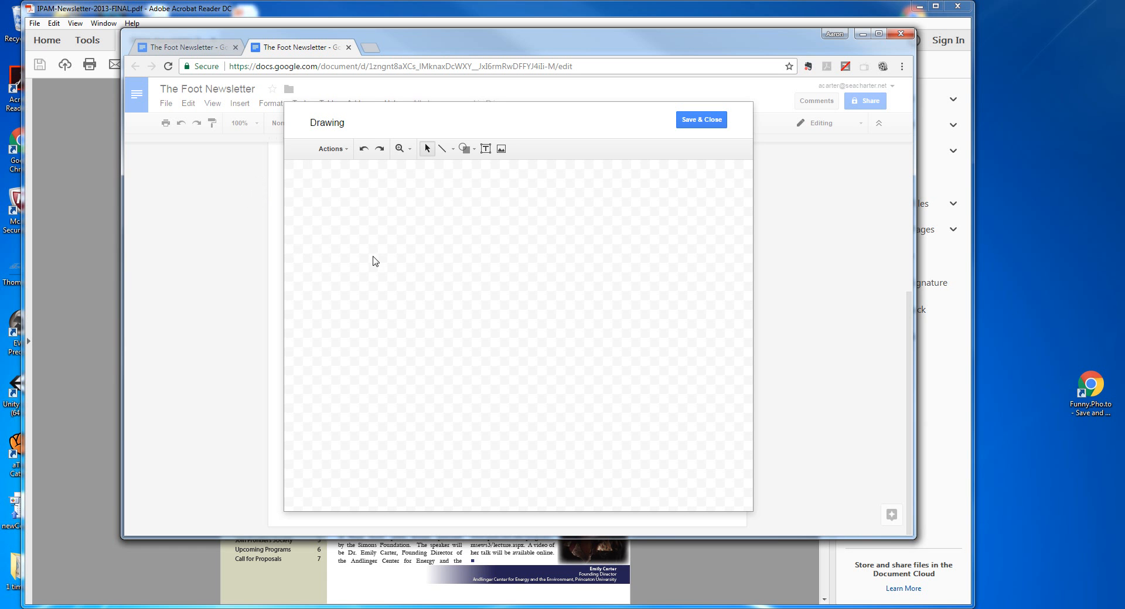
Look through the IPAM newsletter's pages for box and sidebar design ideas, and return to the empty drawing.
{"action": "left_click", "coordinate": [89, 408]}
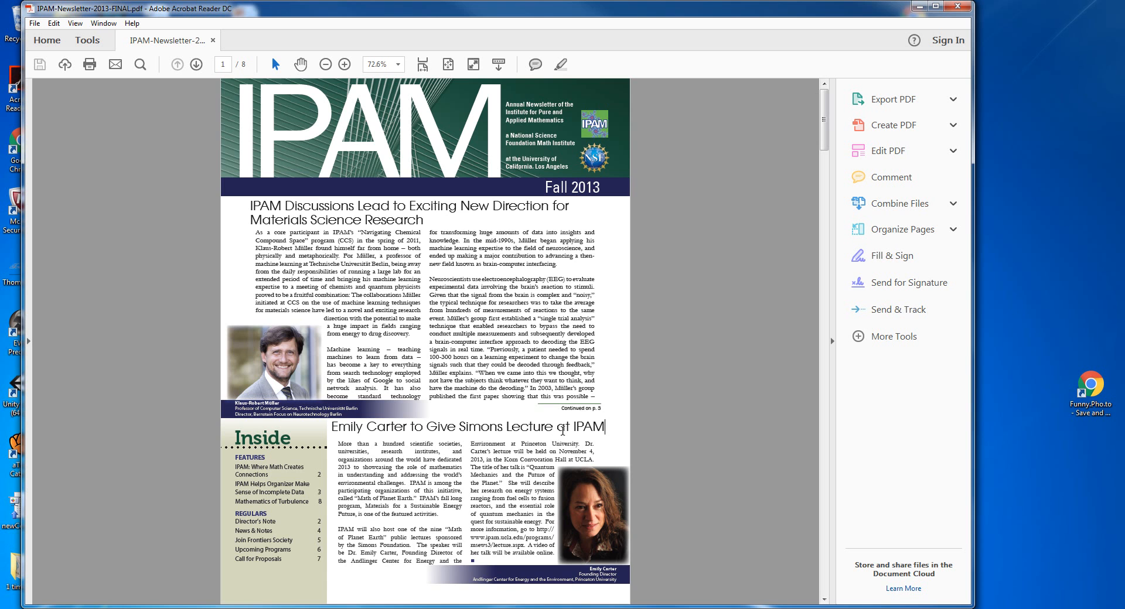
{"action": "scroll", "coordinate": [567, 422], "scroll_direction": "down", "scroll_amount": 10}
{"action": "scroll", "coordinate": [540, 411], "scroll_direction": "down", "scroll_amount": 5}
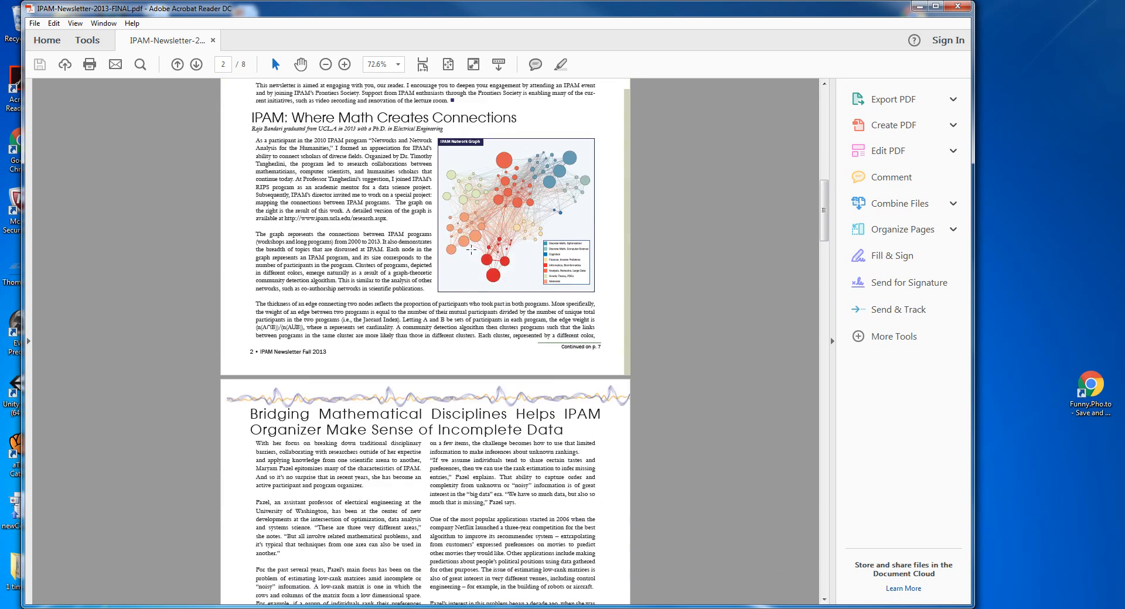
{"action": "scroll", "coordinate": [468, 255], "scroll_direction": "down", "scroll_amount": 12}
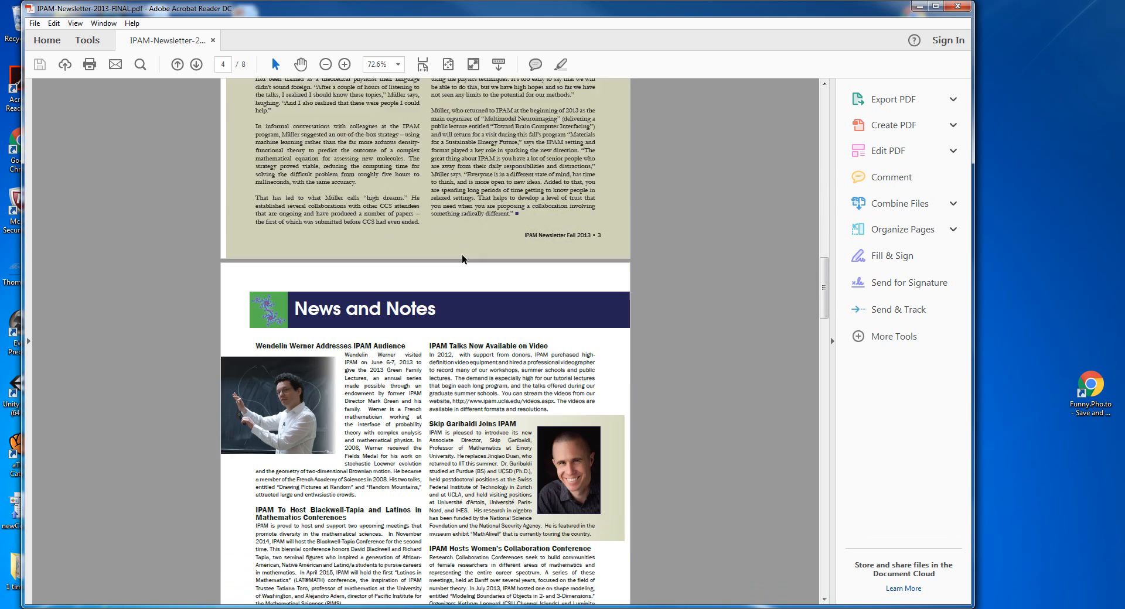
{"action": "scroll", "coordinate": [462, 260], "scroll_direction": "down", "scroll_amount": 12}
{"action": "scroll", "coordinate": [457, 251], "scroll_direction": "down", "scroll_amount": 12}
{"action": "scroll", "coordinate": [457, 247], "scroll_direction": "down", "scroll_amount": 15}
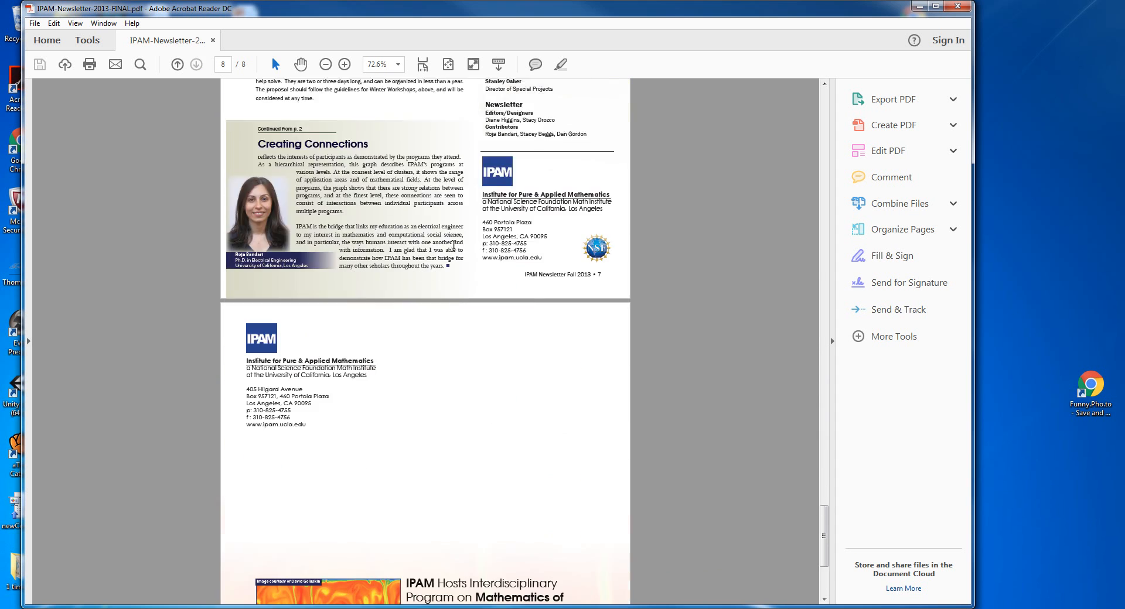
{"action": "scroll", "coordinate": [454, 246], "scroll_direction": "down", "scroll_amount": 5}
{"action": "scroll", "coordinate": [455, 247], "scroll_direction": "up", "scroll_amount": 15}
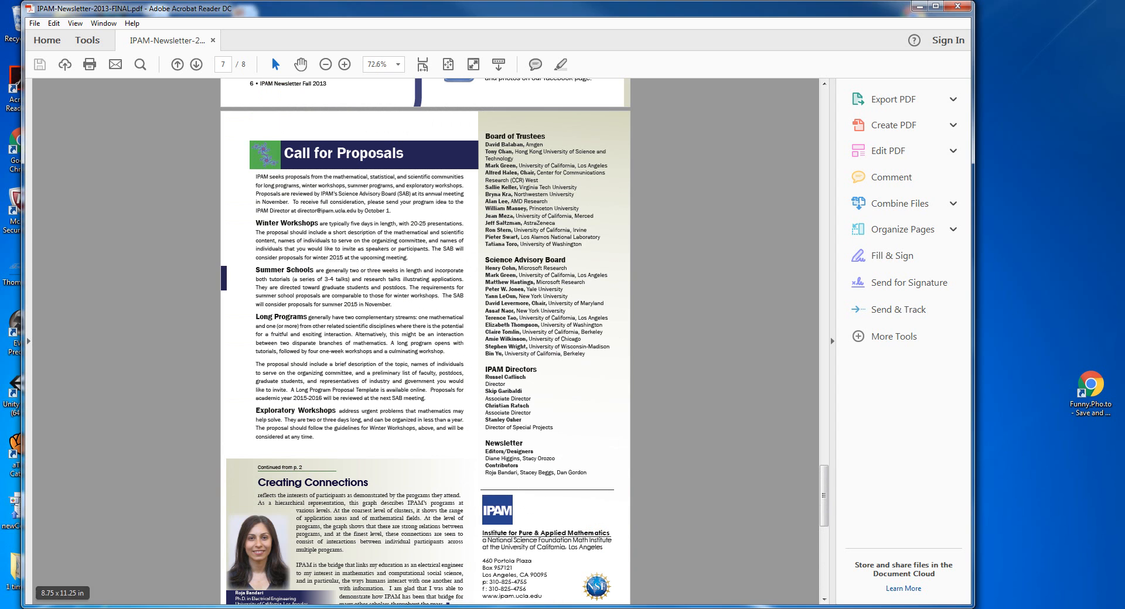
{"action": "mouse_move", "coordinate": [183, 600]}
{"action": "left_click", "coordinate": [189, 561]}
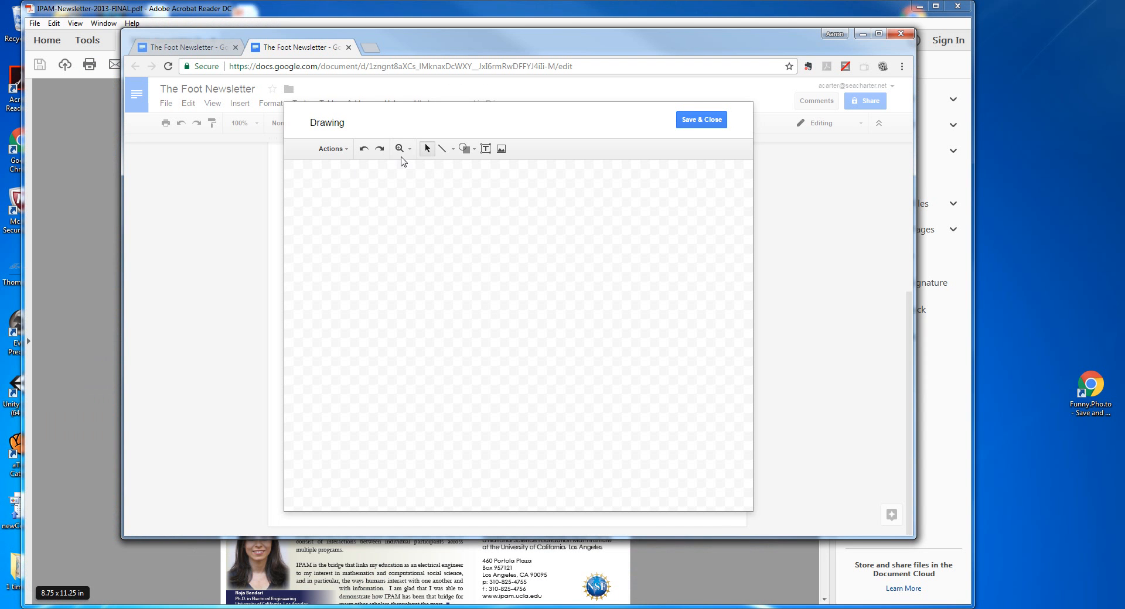
Draw a tall Snip Diagonal Corner Rectangle in the middle of the drawing canvas.
{"action": "left_click", "coordinate": [465, 148]}
{"action": "mouse_move", "coordinate": [467, 170]}
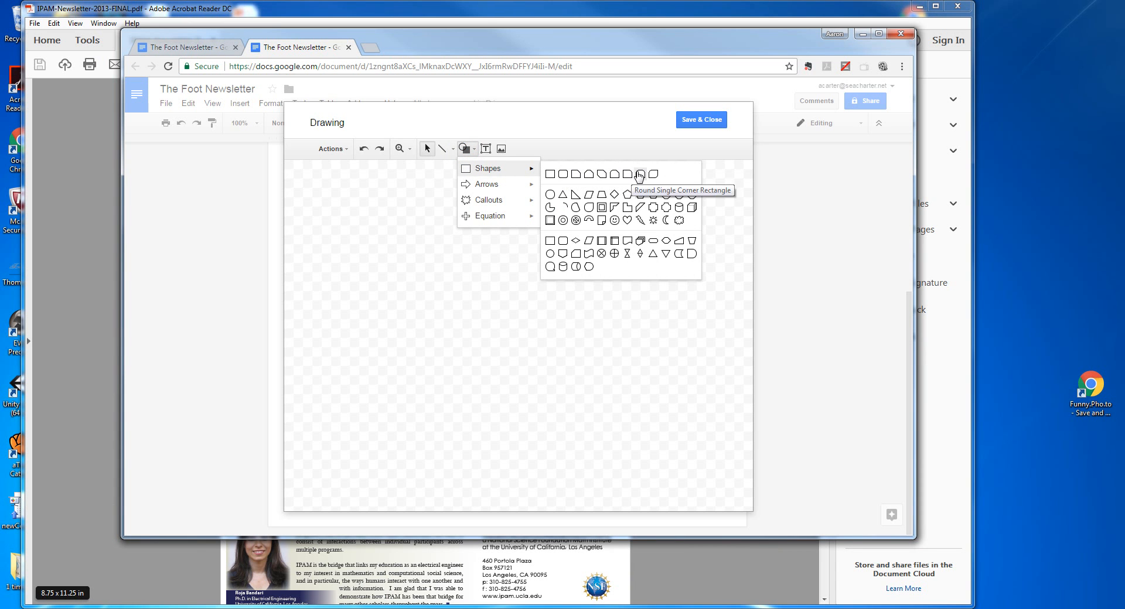
{"action": "left_click", "coordinate": [600, 179]}
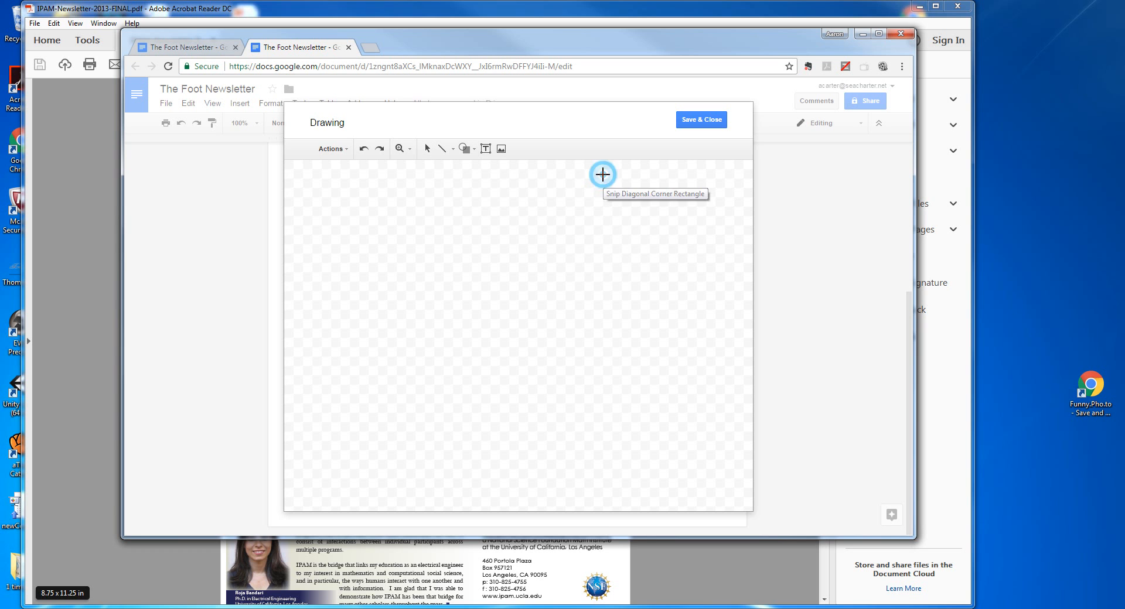
{"action": "left_click_drag", "start_coordinate": [398, 199], "coordinate": [561, 433]}
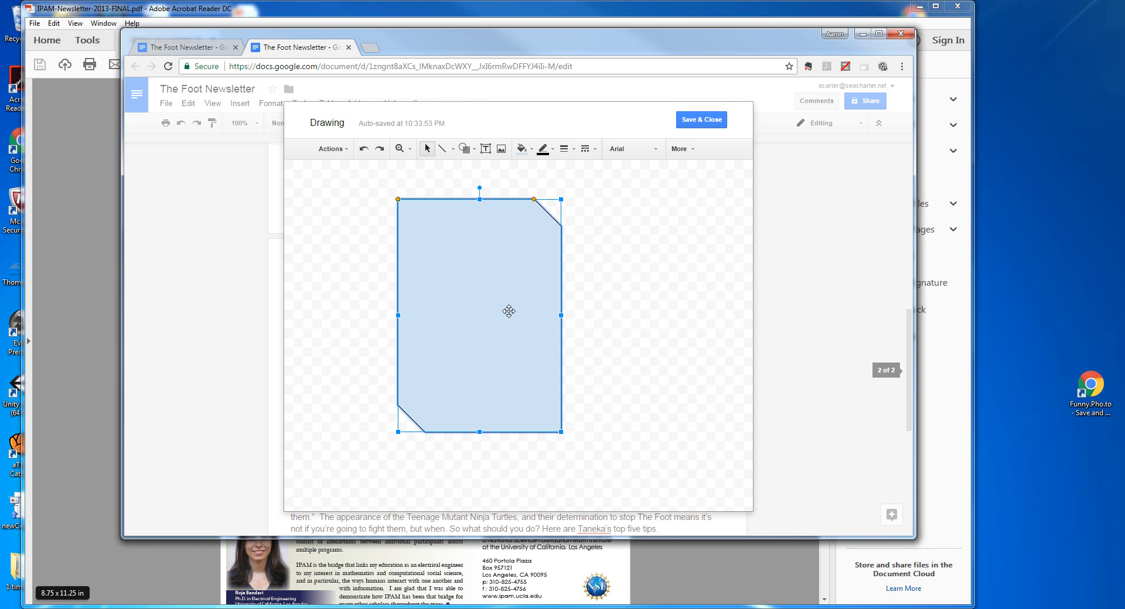
Try a black fill on the snipped rectangle, and settle on a solid medium grey fill.
{"action": "left_click", "coordinate": [522, 149]}
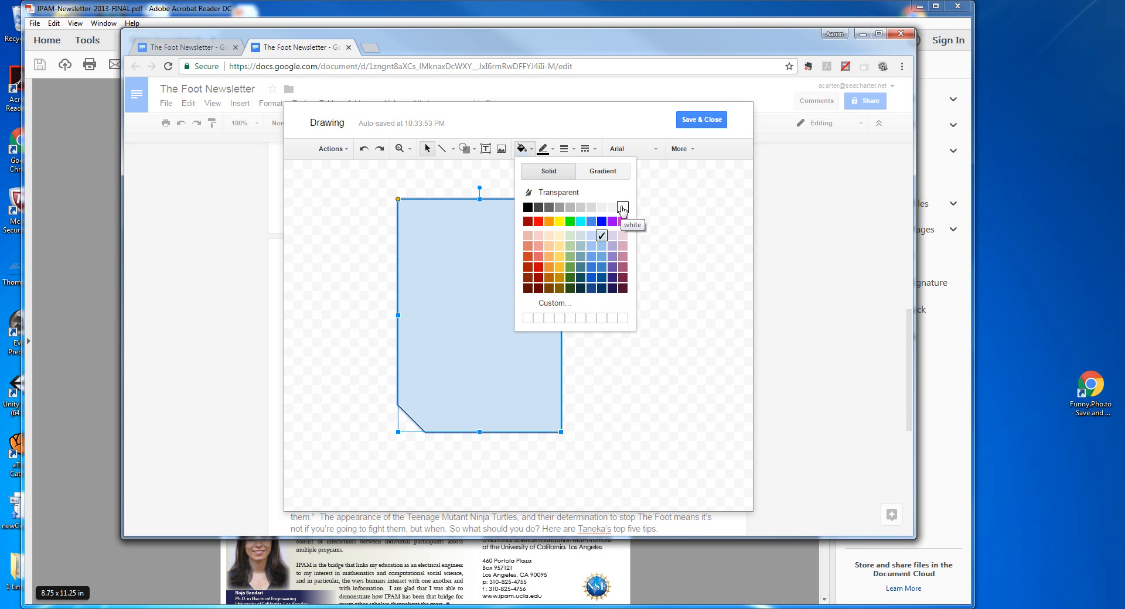
{"action": "left_click", "coordinate": [528, 208]}
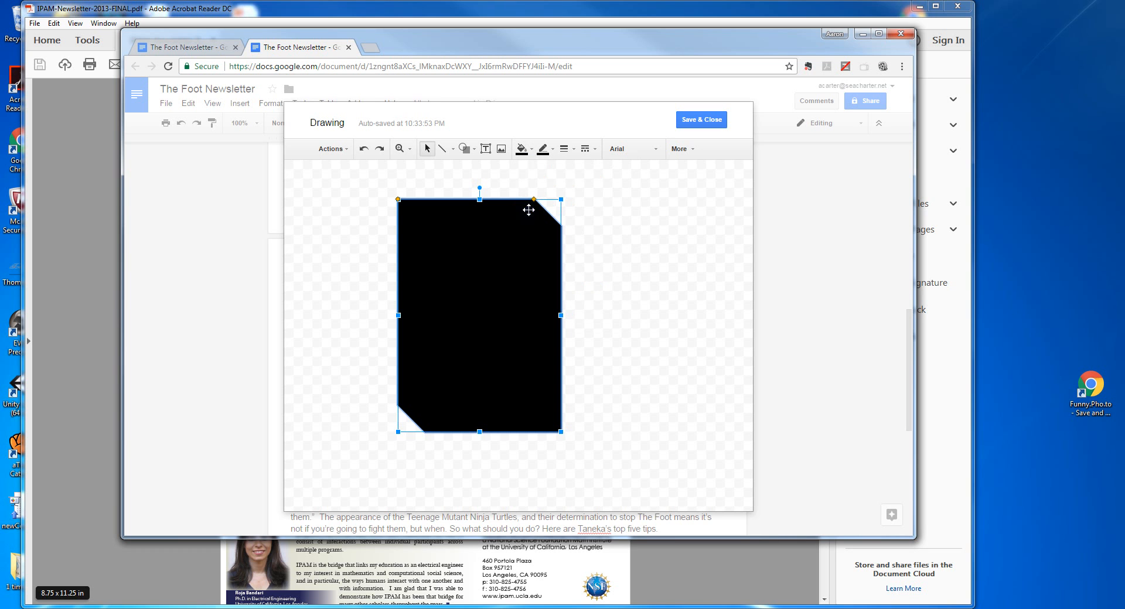
{"action": "left_click", "coordinate": [522, 150]}
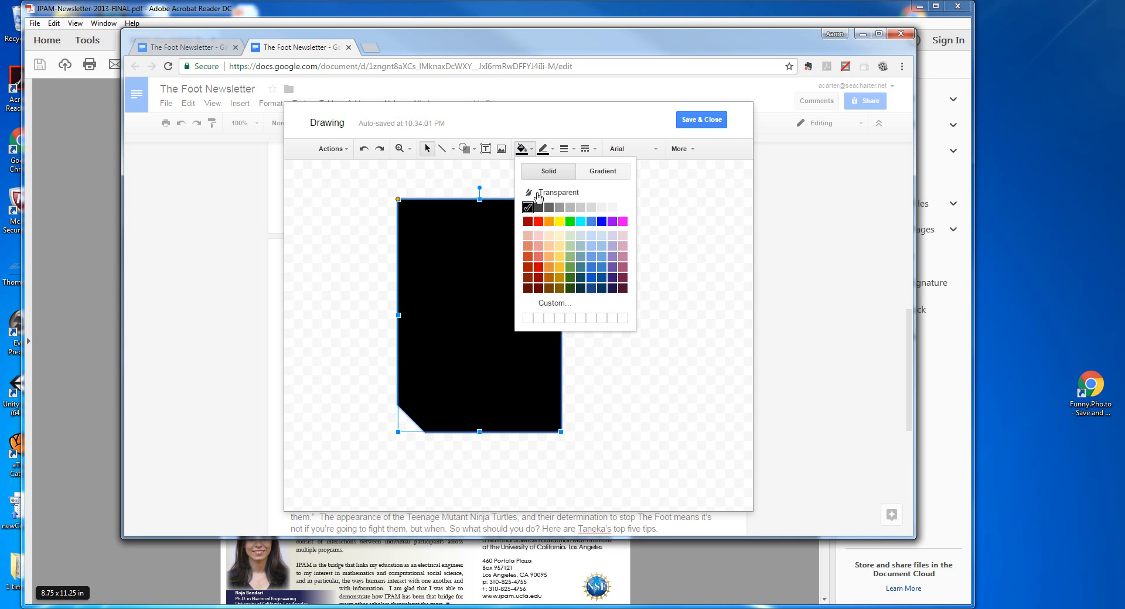
{"action": "left_click", "coordinate": [559, 207]}
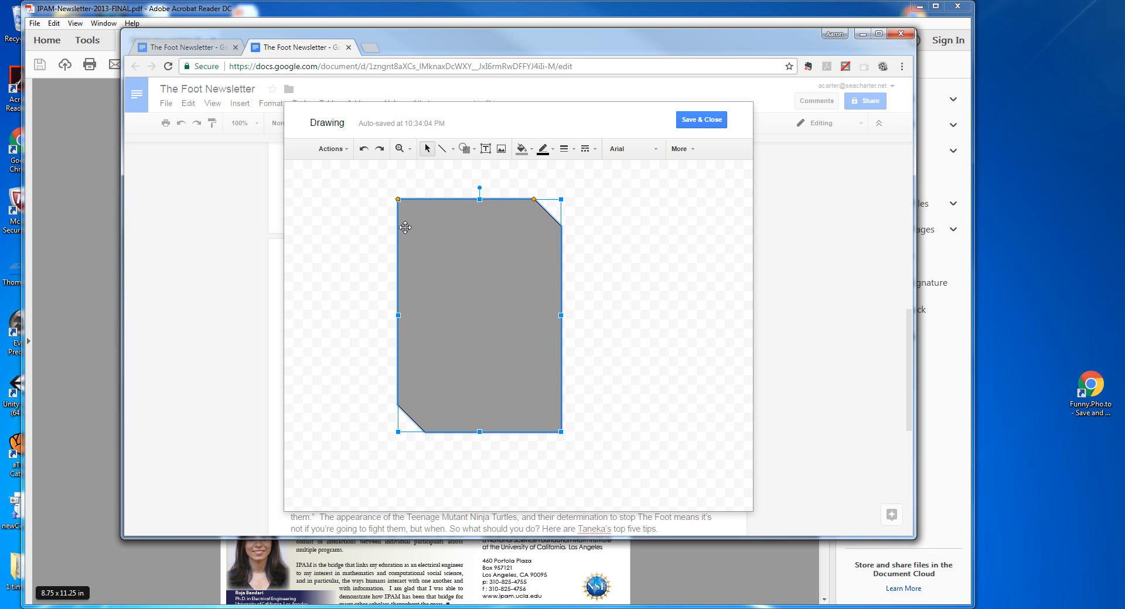
{"action": "left_click", "coordinate": [373, 242]}
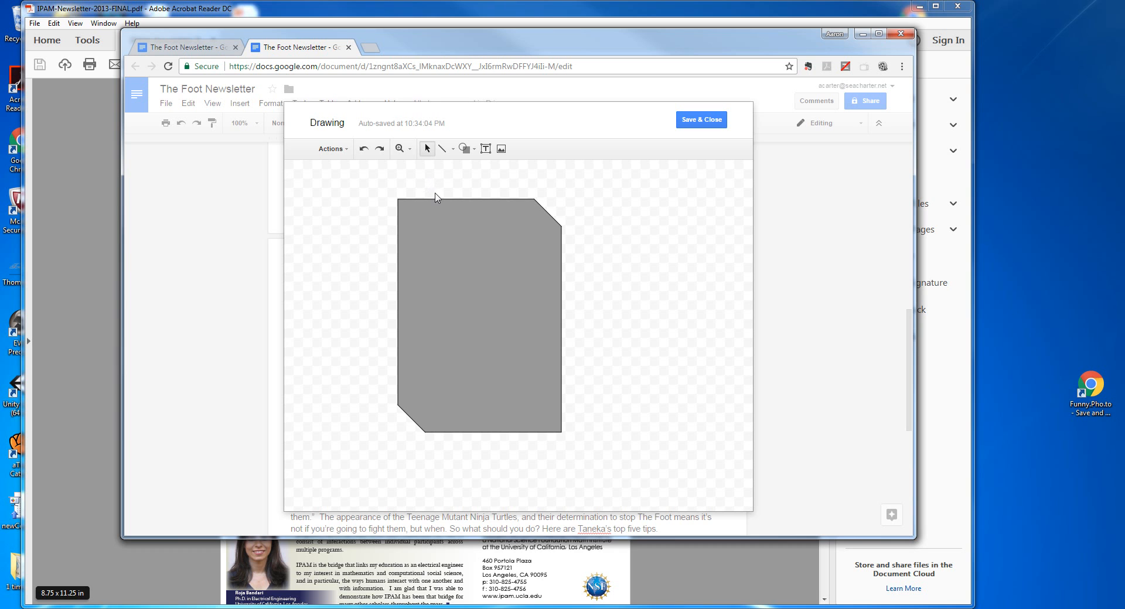
Search the web for "ninja star" images and insert the grey four-pointed throwing star into the drawing.
{"action": "left_click", "coordinate": [501, 149]}
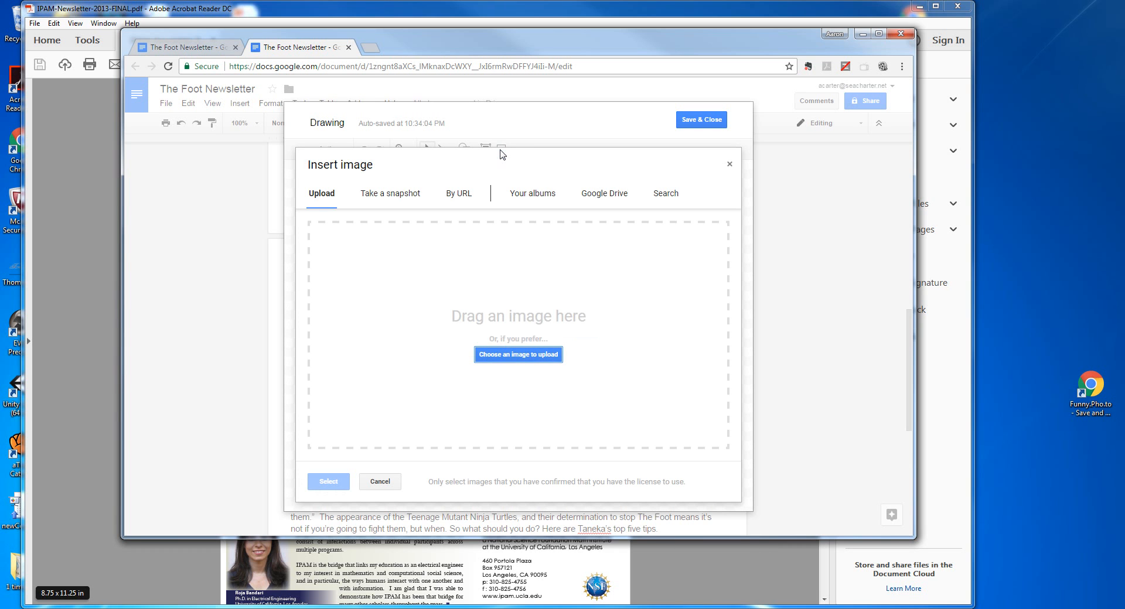
{"action": "left_click", "coordinate": [673, 199]}
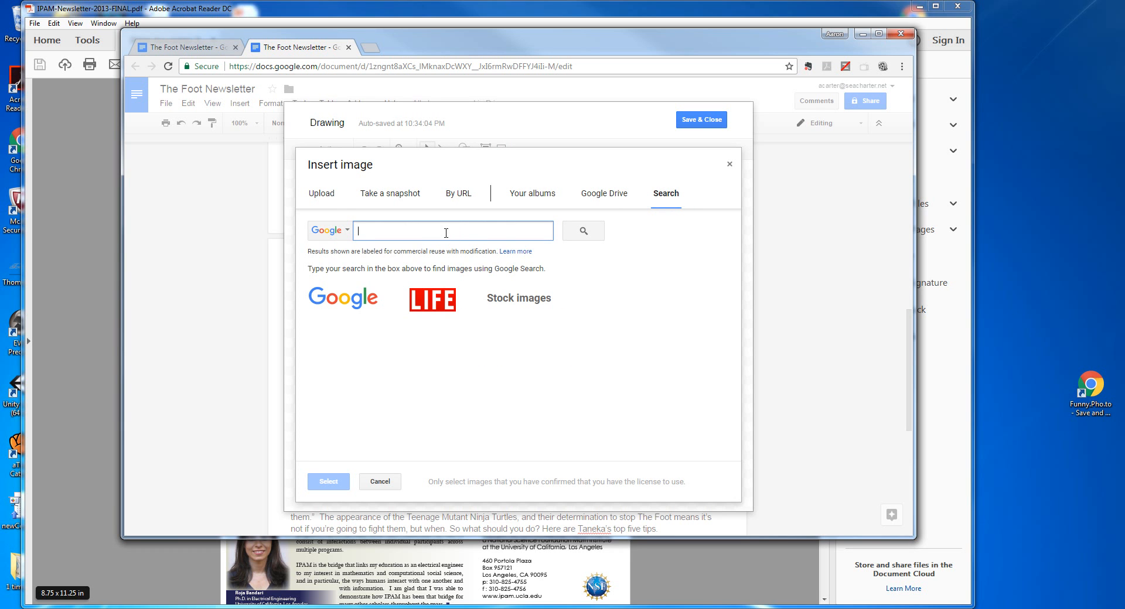
{"action": "type", "text": "ninja star"}
{"action": "key", "text": "Return"}
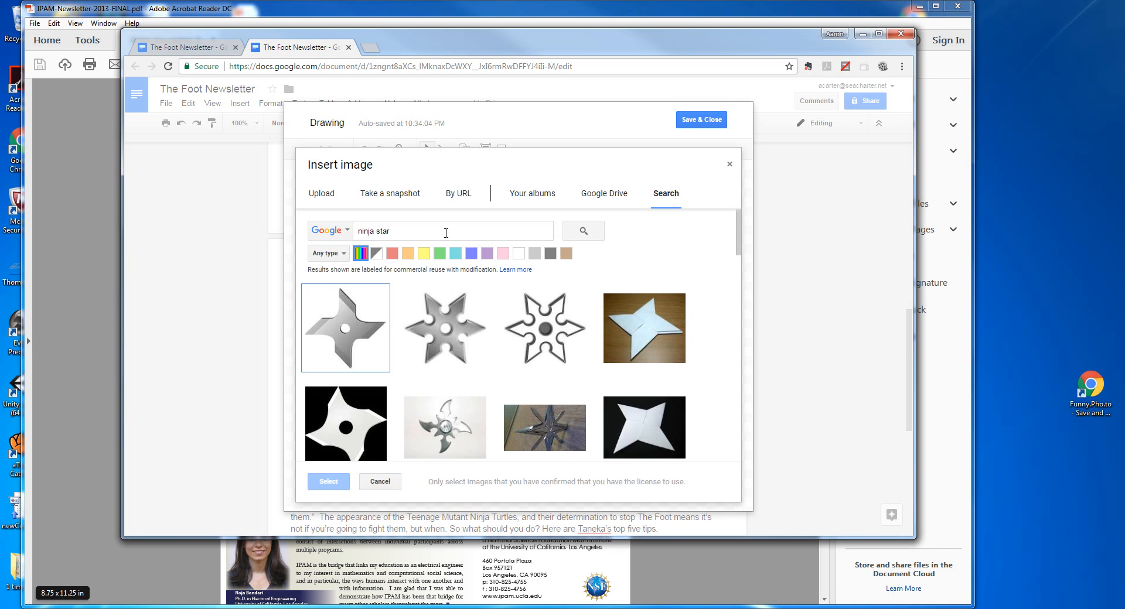
{"action": "left_click", "coordinate": [334, 321]}
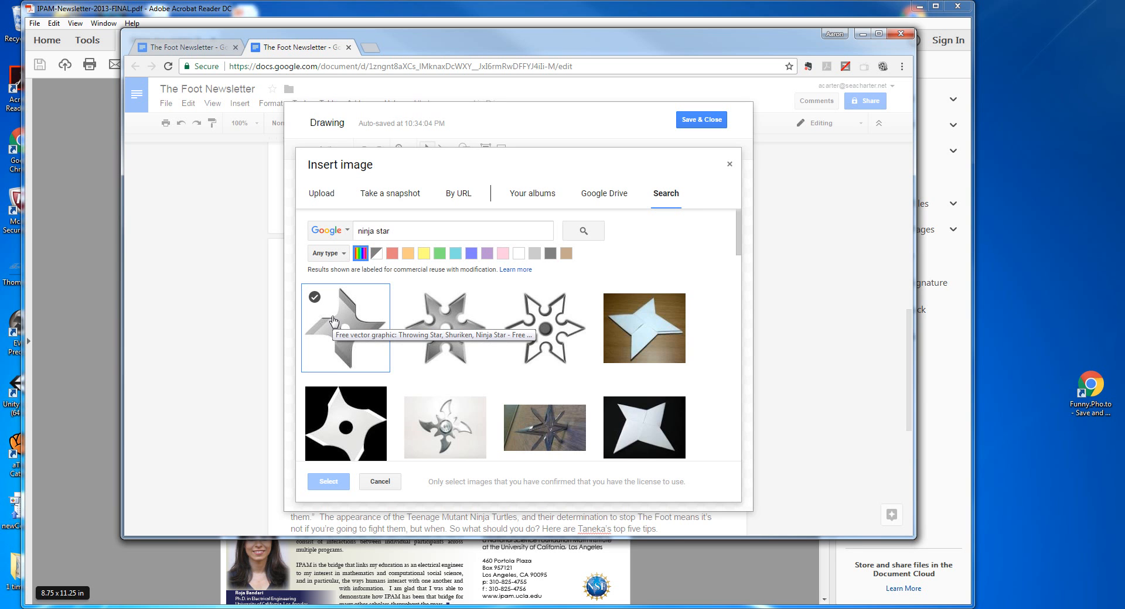
{"action": "left_click", "coordinate": [347, 320]}
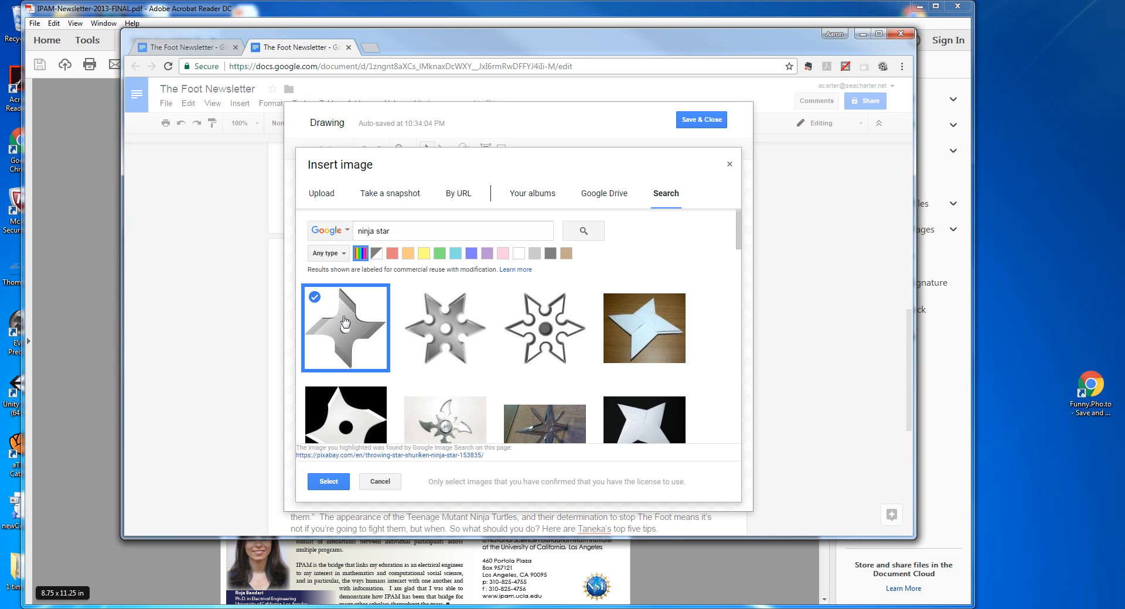
{"action": "left_click", "coordinate": [329, 481]}
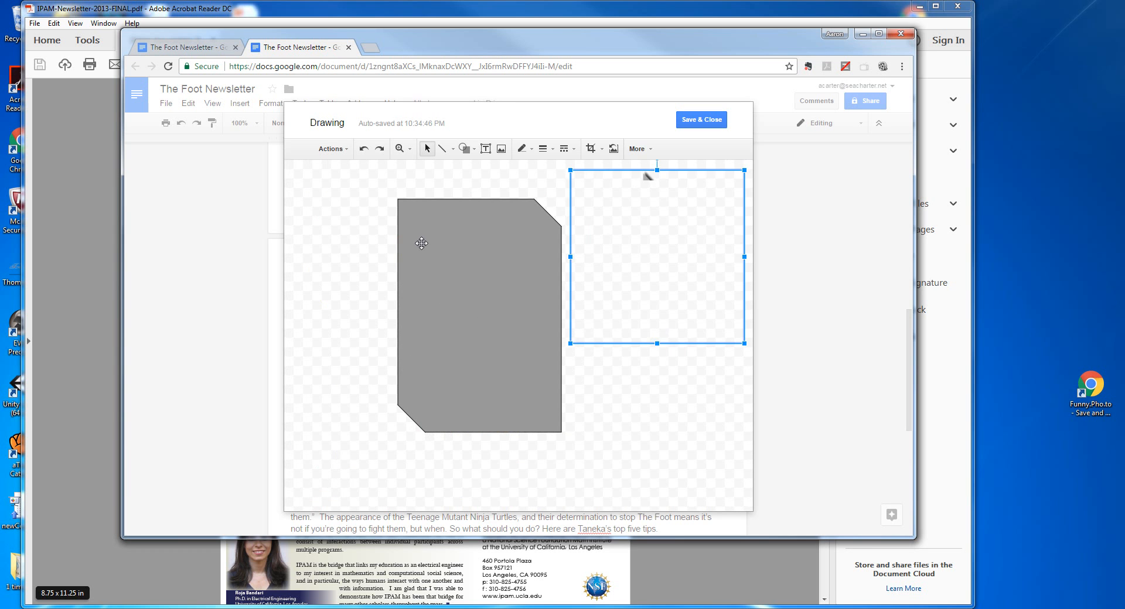
Shrink the ninja star to bullet size in the grey shape's upper-left corner and place three copies down the left edge.
{"action": "left_click_drag", "start_coordinate": [660, 244], "coordinate": [494, 278]}
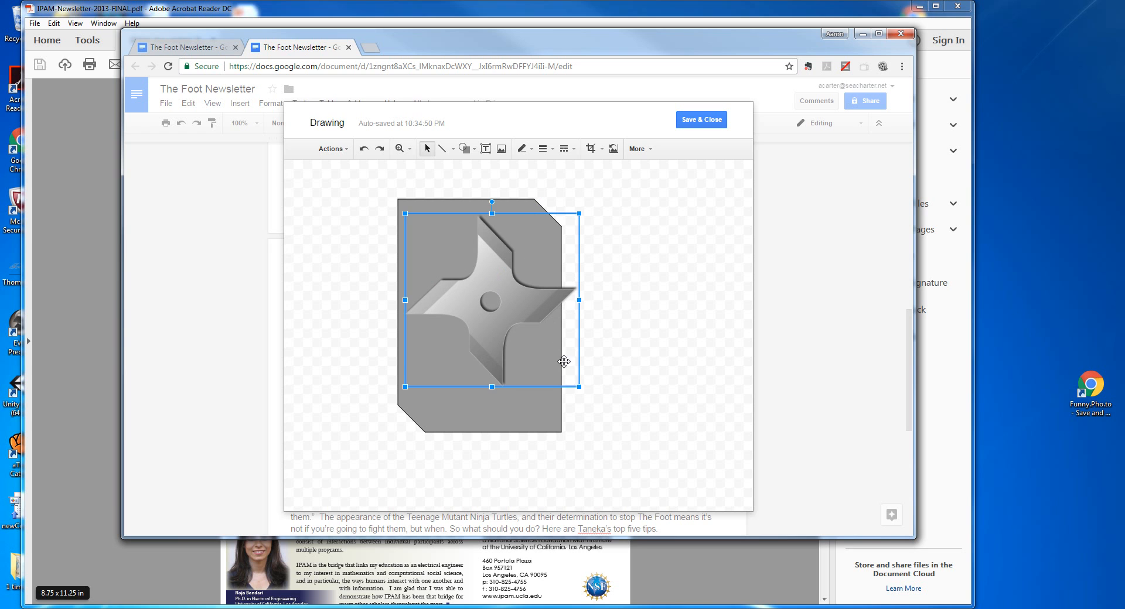
{"action": "left_click_drag", "start_coordinate": [579, 387], "coordinate": [427, 235]}
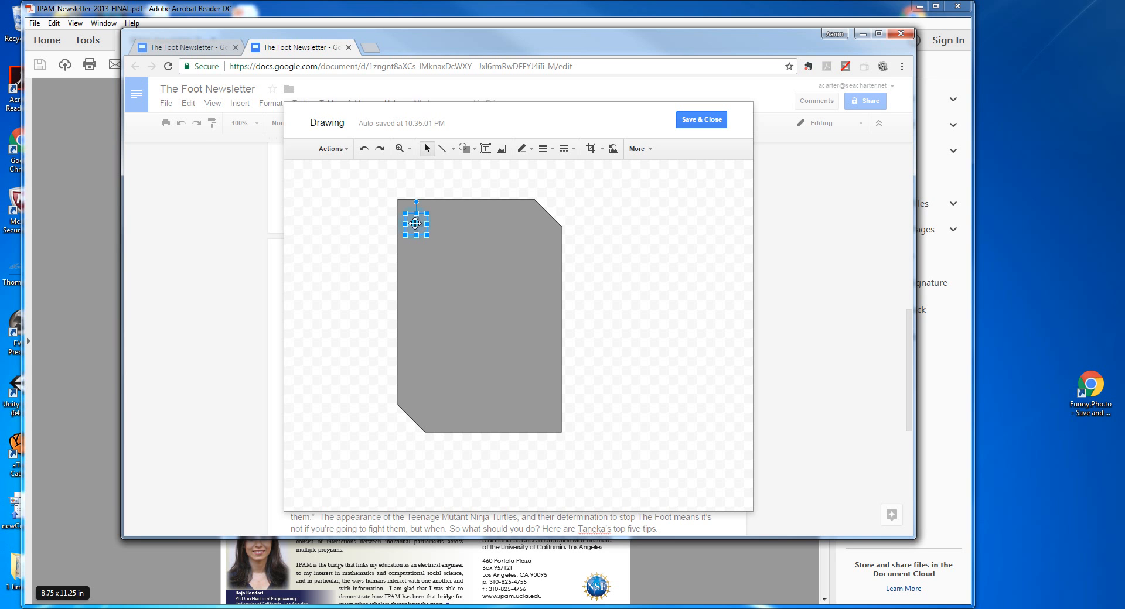
{"action": "left_click_drag", "start_coordinate": [416, 224], "coordinate": [414, 278]}
{"action": "left_click_drag", "start_coordinate": [416, 279], "coordinate": [416, 321], "text": "ctrl"}
{"action": "left_click_drag", "start_coordinate": [416, 320], "coordinate": [416, 359], "text": "ctrl"}
{"action": "left_click", "coordinate": [312, 335]}
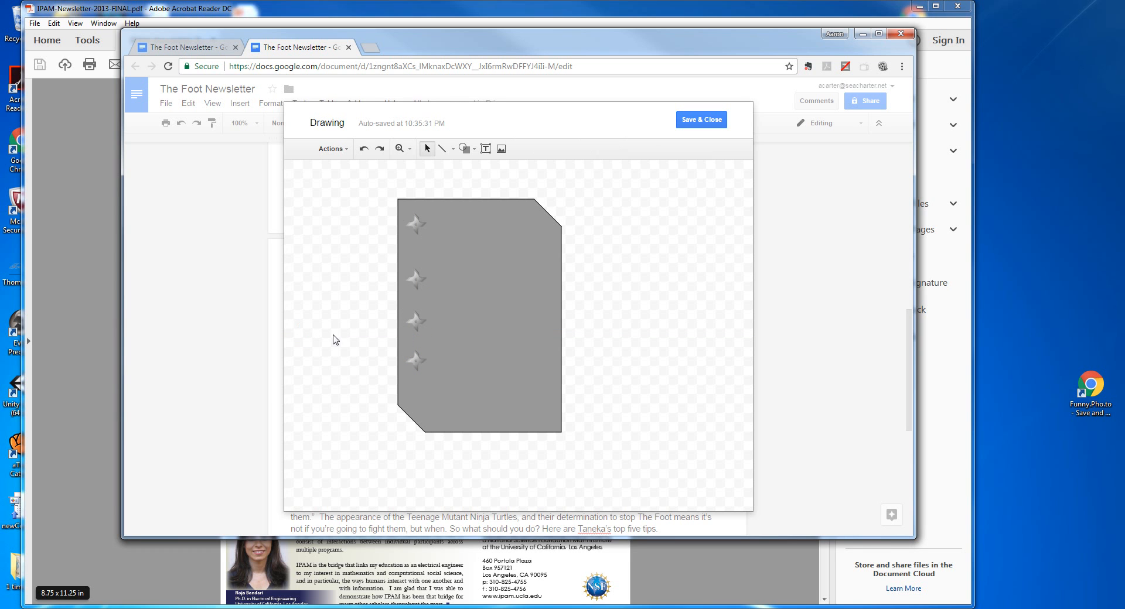
Add a text box beside the stars reading "Use the environment to your advantage. Try to drop large objects on them.".
{"action": "left_click", "coordinate": [486, 151]}
{"action": "left_click_drag", "start_coordinate": [432, 207], "coordinate": [559, 430]}
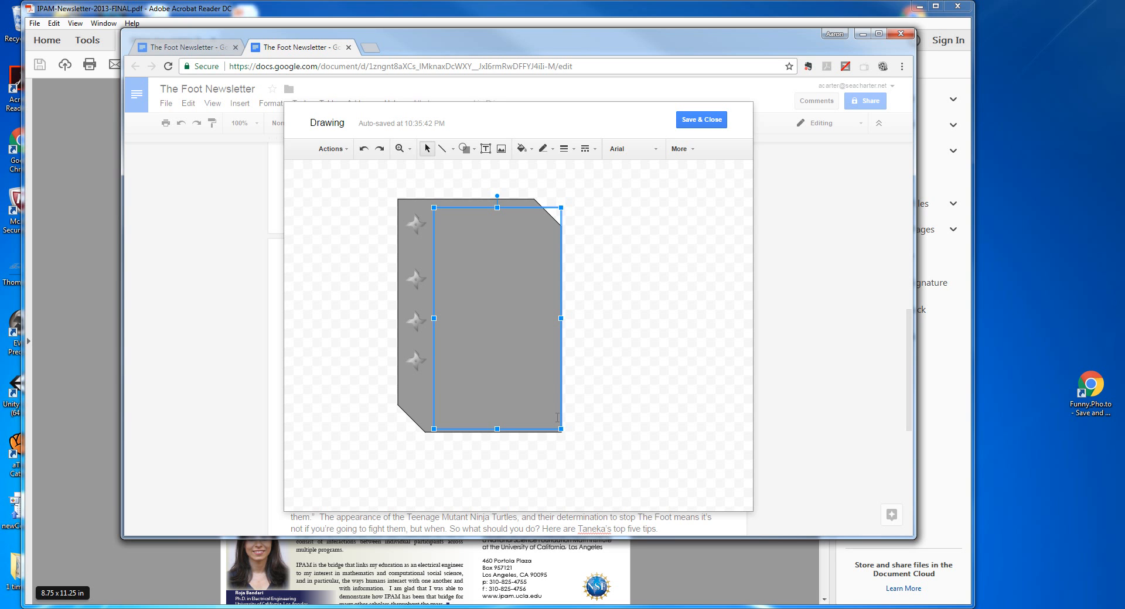
{"action": "type", "text": "Use"}
{"action": "type", "text": "the environment to your a"}
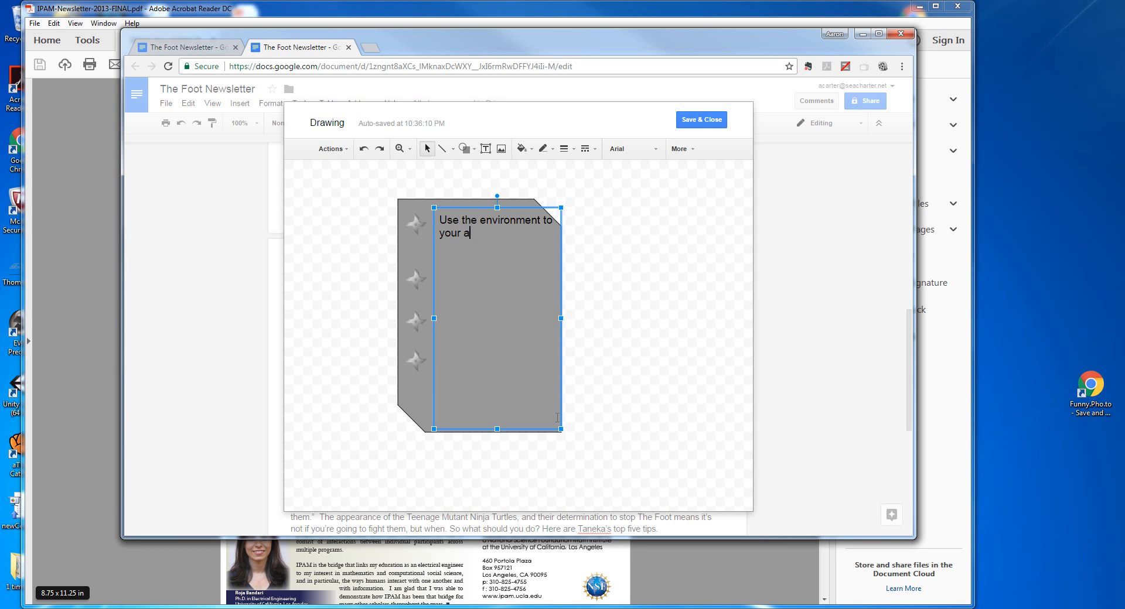
{"action": "type", "text": "dvantage. Try to drop large objects on them"}
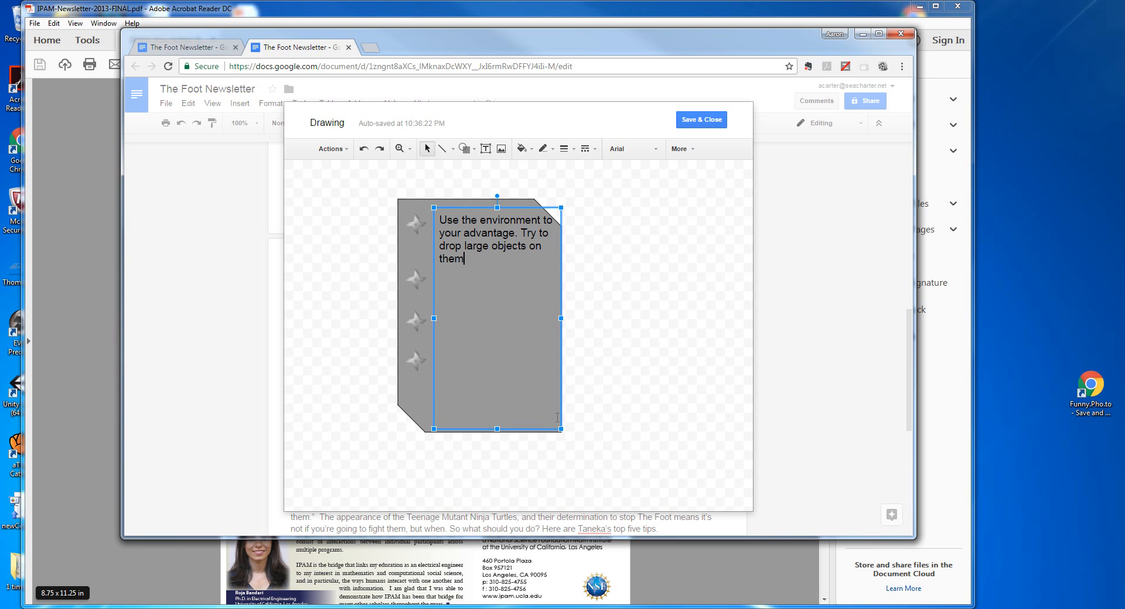
{"action": "type", "text": "."}
Shorten the tip's text box to fit its four lines and place a copy of it directly below.
{"action": "left_click", "coordinate": [497, 426]}
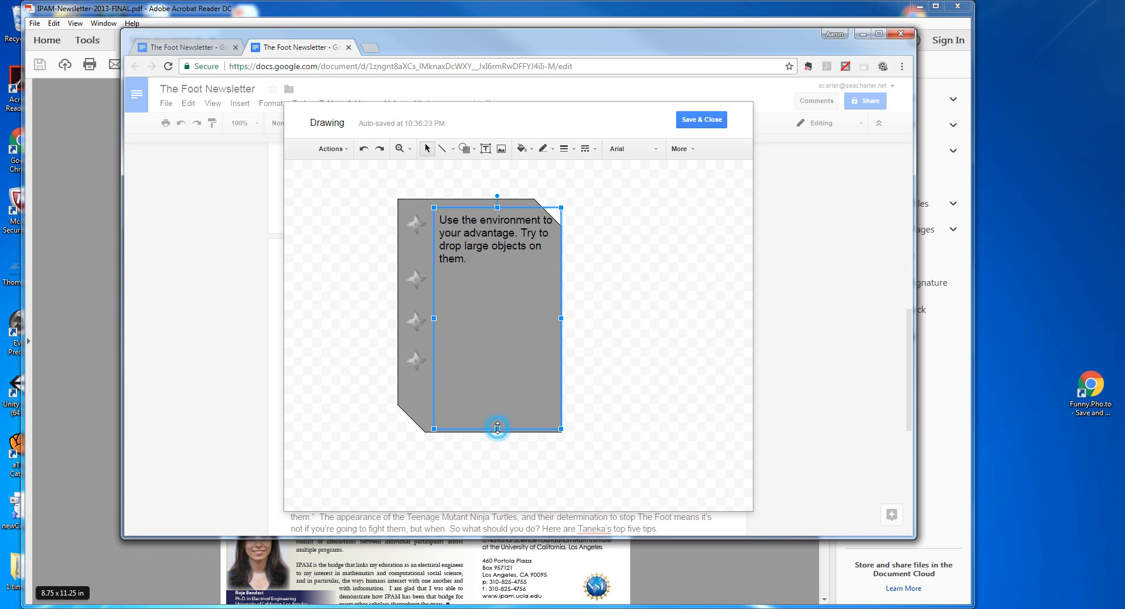
{"action": "left_click_drag", "start_coordinate": [498, 426], "coordinate": [501, 269]}
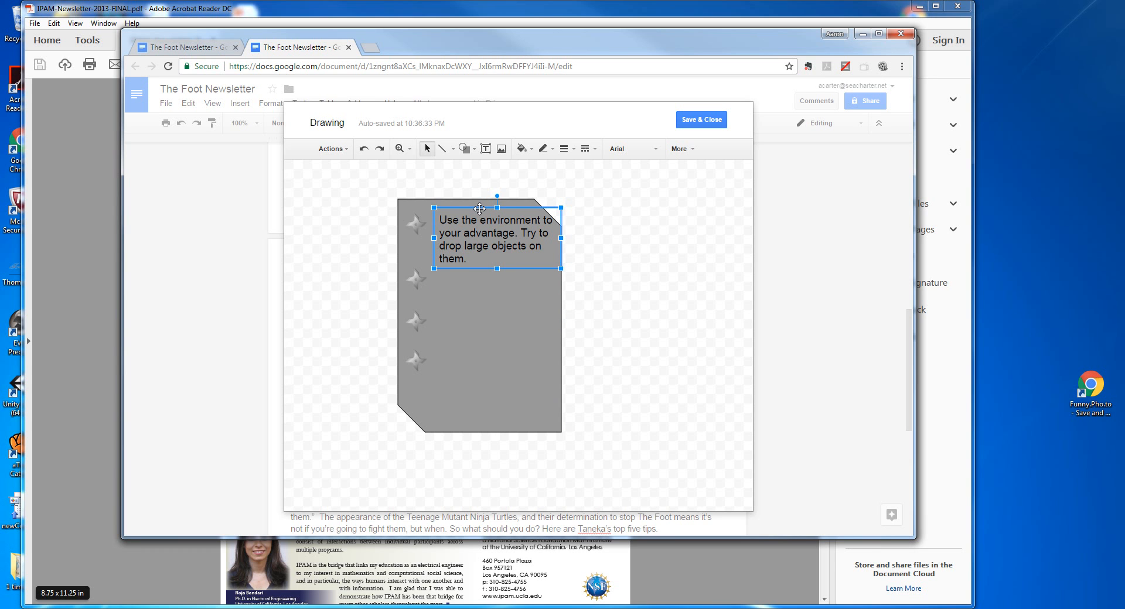
{"action": "left_click_drag", "start_coordinate": [480, 208], "coordinate": [478, 269]}
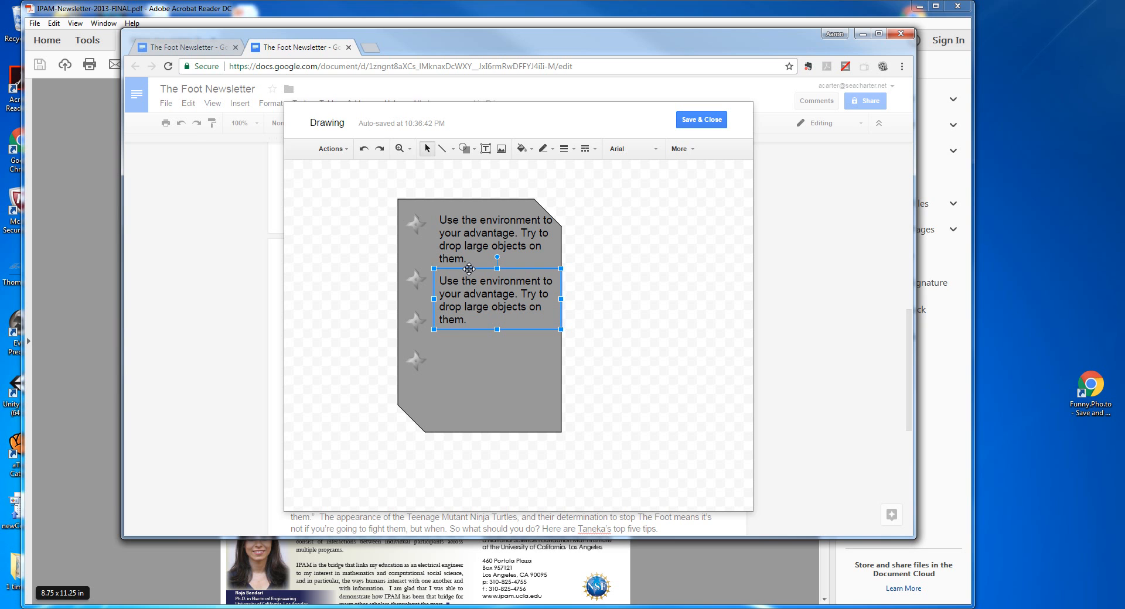
Replace the copied tip's text with "Remember, they're huge. They can't fit in small spaces. Escape through small holes".
{"action": "left_click", "coordinate": [441, 282]}
{"action": "left_click_drag", "start_coordinate": [440, 282], "coordinate": [482, 322]}
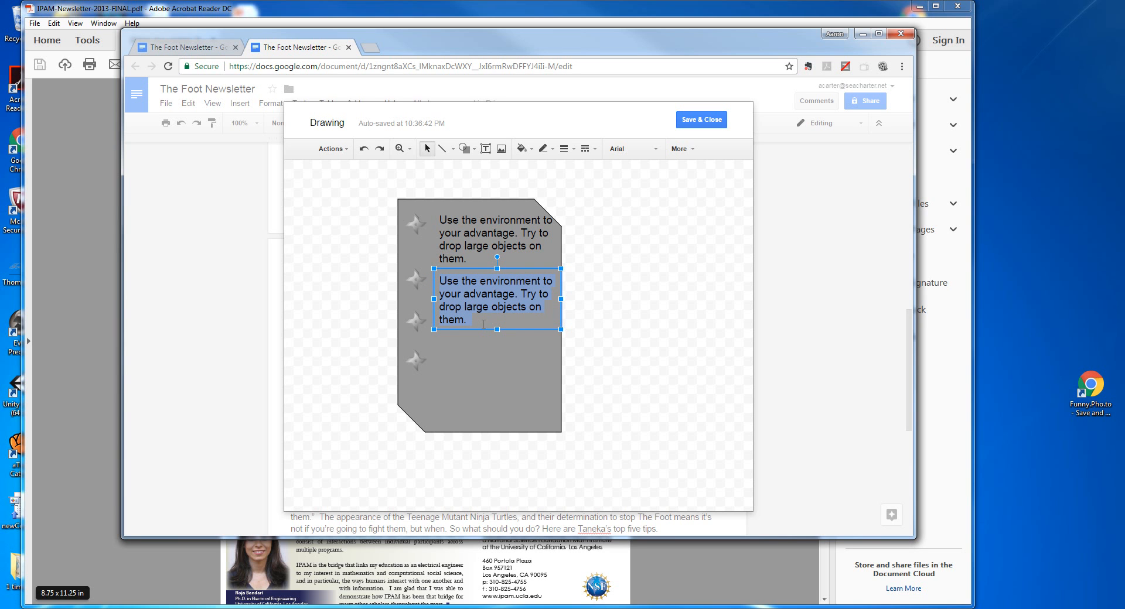
{"action": "type", "text": "Remember"}
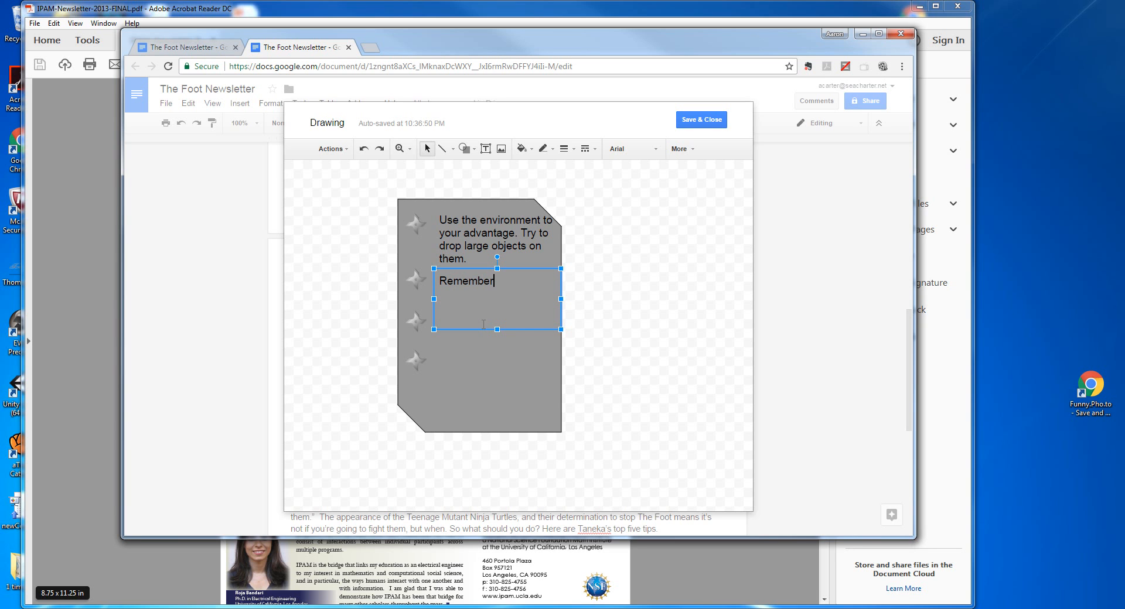
{"action": "type", "text": ", they're huge. They can't fit"}
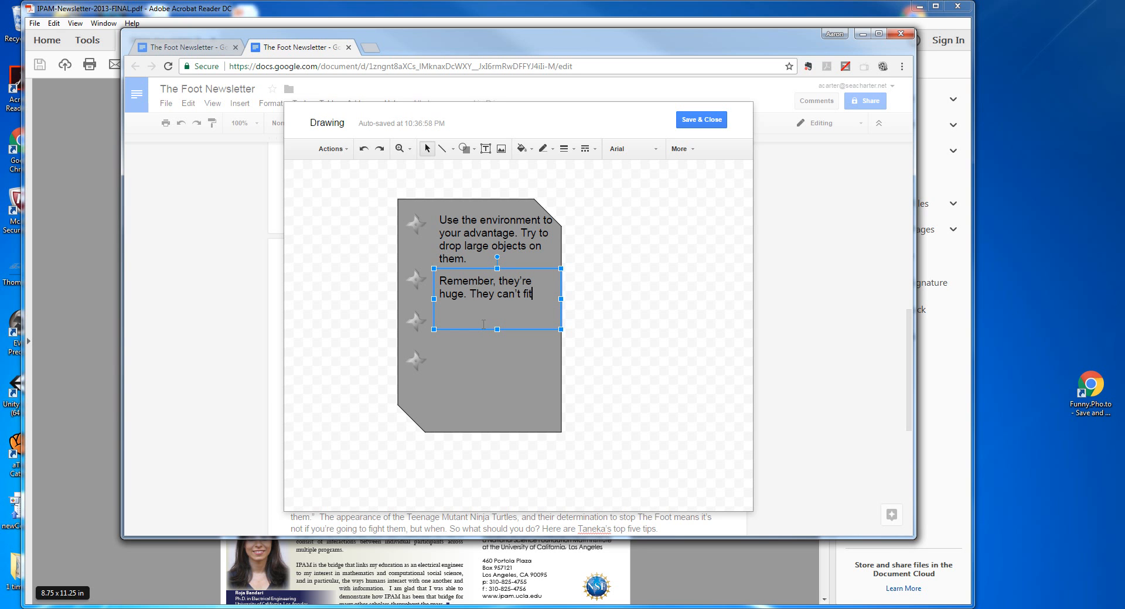
{"action": "type", "text": " in small spaces. Escap"}
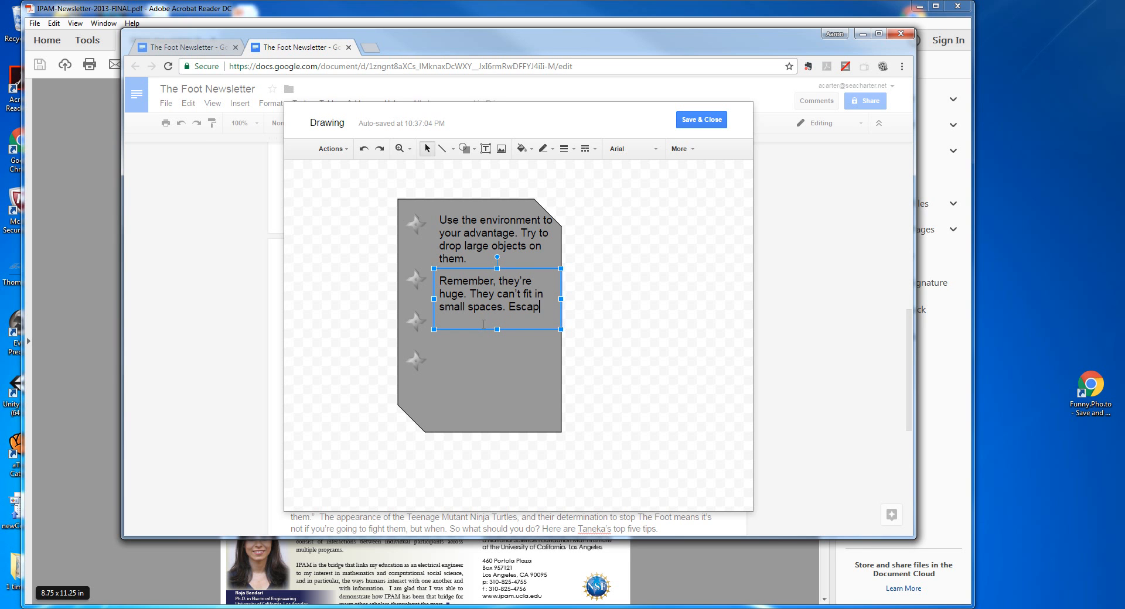
{"action": "type", "text": "e through small holes"}
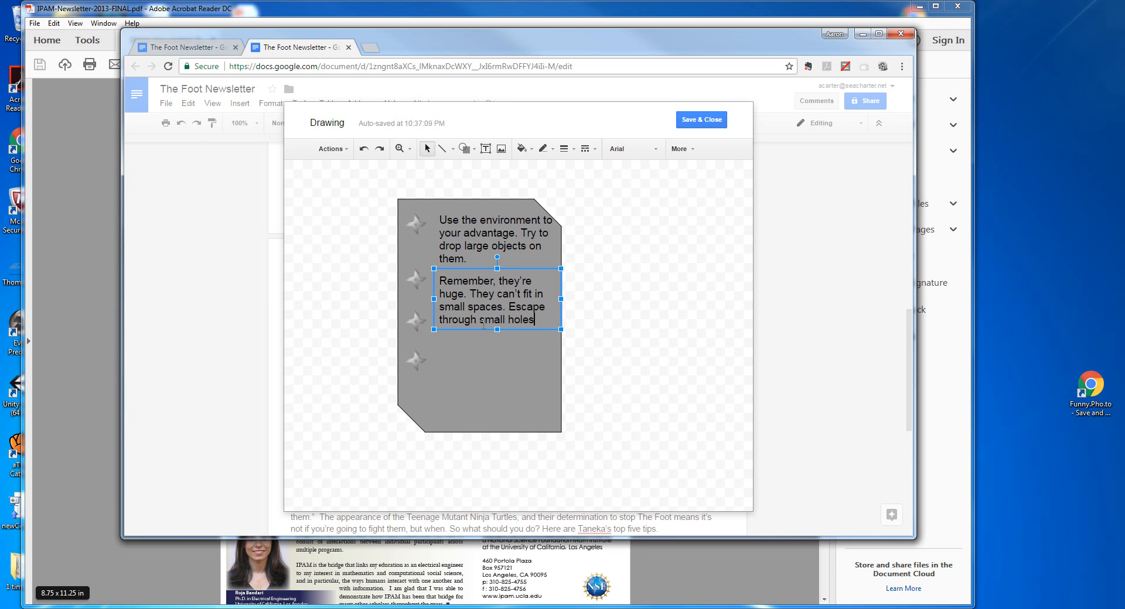
Set the first tip's text, about using the environment, to font size 12.
{"action": "left_click", "coordinate": [461, 254]}
{"action": "left_click_drag", "start_coordinate": [468, 259], "coordinate": [437, 215]}
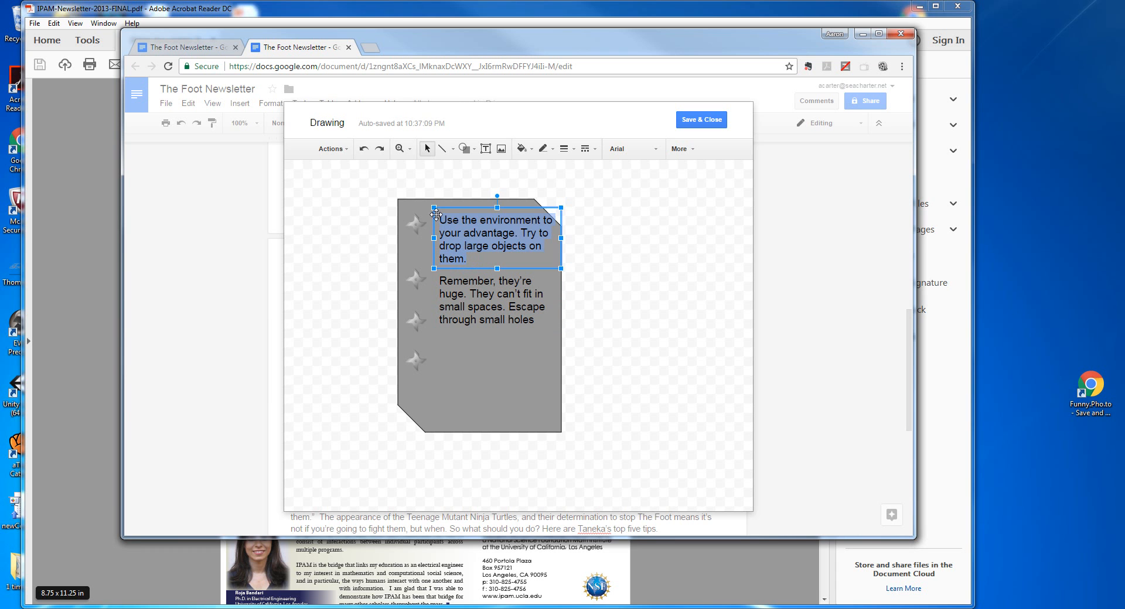
{"action": "left_click", "coordinate": [679, 150]}
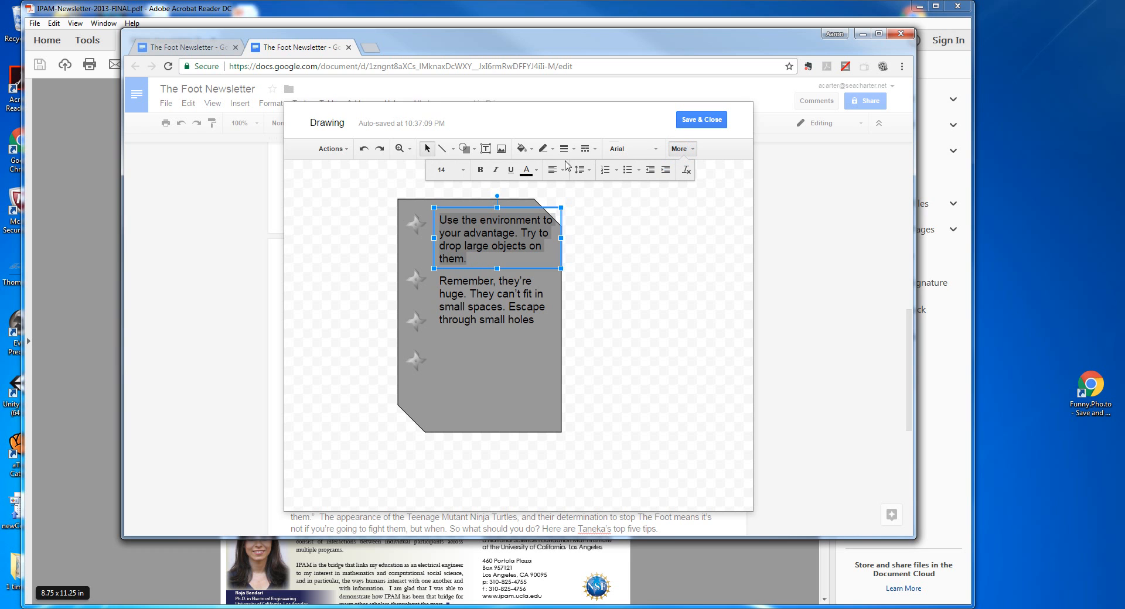
{"action": "left_click", "coordinate": [463, 171]}
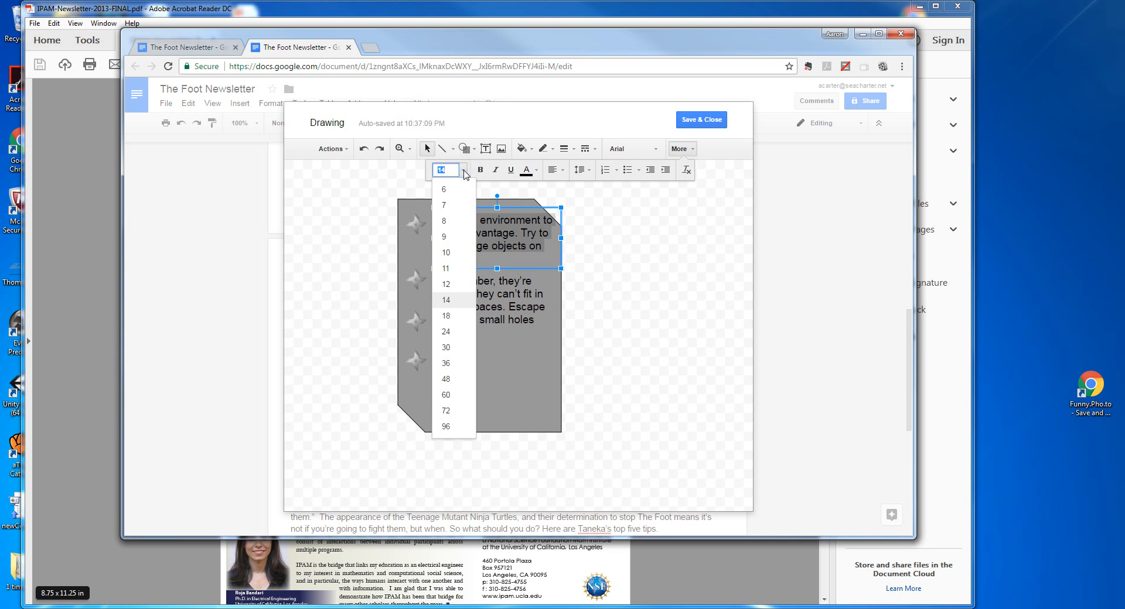
{"action": "left_click", "coordinate": [446, 284]}
{"action": "left_click", "coordinate": [463, 289]}
{"action": "left_click", "coordinate": [441, 281]}
{"action": "left_click", "coordinate": [467, 237]}
{"action": "left_click", "coordinate": [440, 218]}
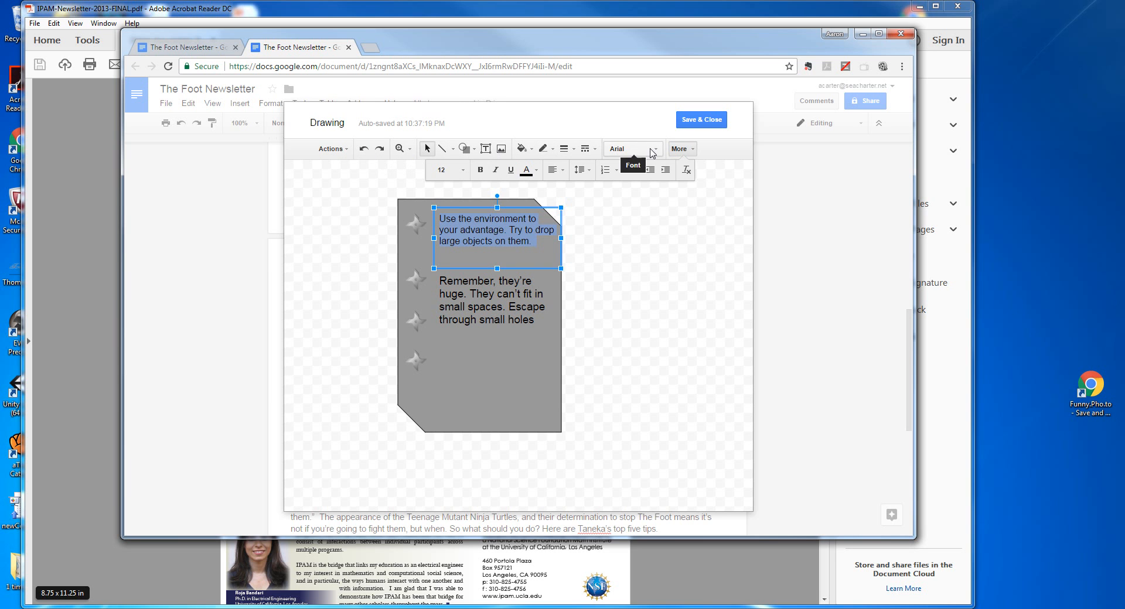
Set the second tip's text, about small spaces, to font size 12.
{"action": "left_click", "coordinate": [455, 230]}
{"action": "left_click_drag", "start_coordinate": [455, 275], "coordinate": [529, 299]}
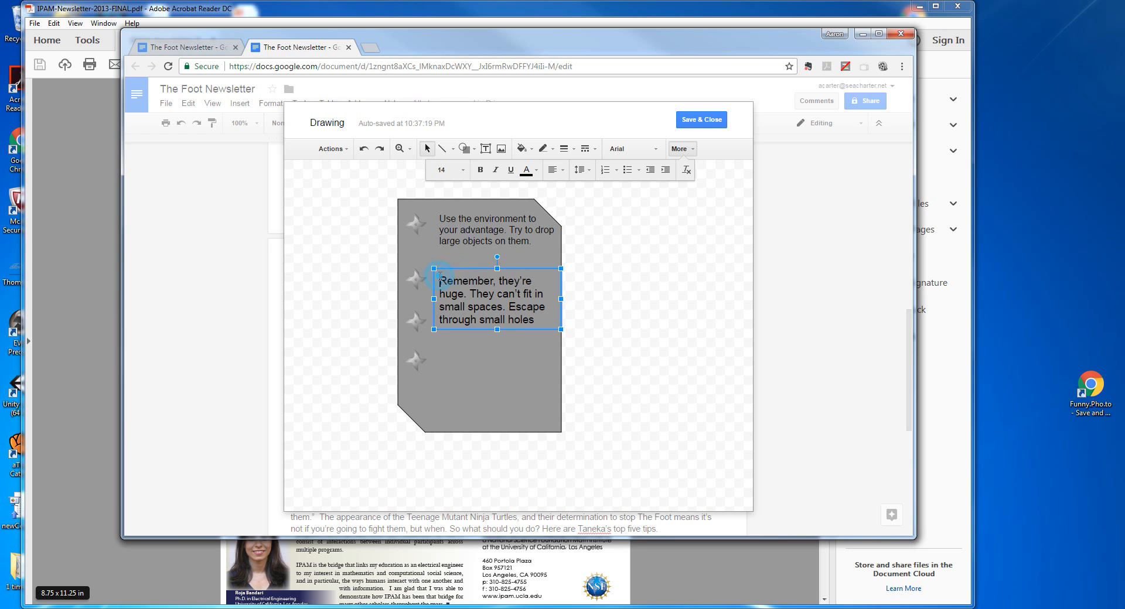
{"action": "left_click", "coordinate": [462, 170]}
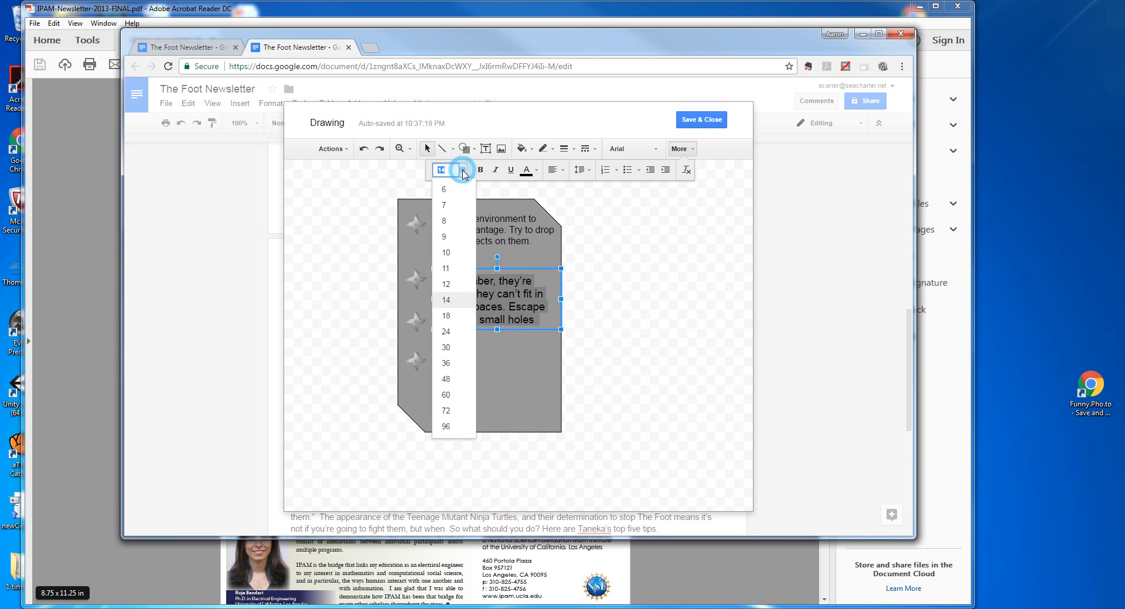
{"action": "left_click", "coordinate": [446, 284]}
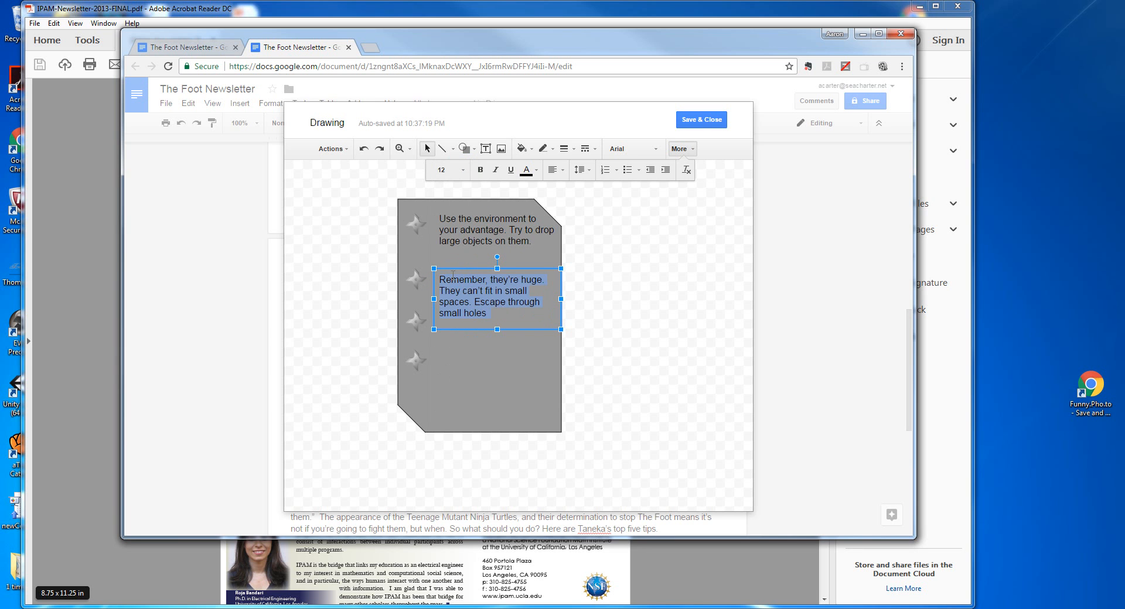
Place a copy of the second tip below it and replace its text with "Use pizza to lure them out into the open".
{"action": "left_click_drag", "start_coordinate": [460, 269], "coordinate": [459, 296]}
{"action": "key", "text": "ctrl+d"}
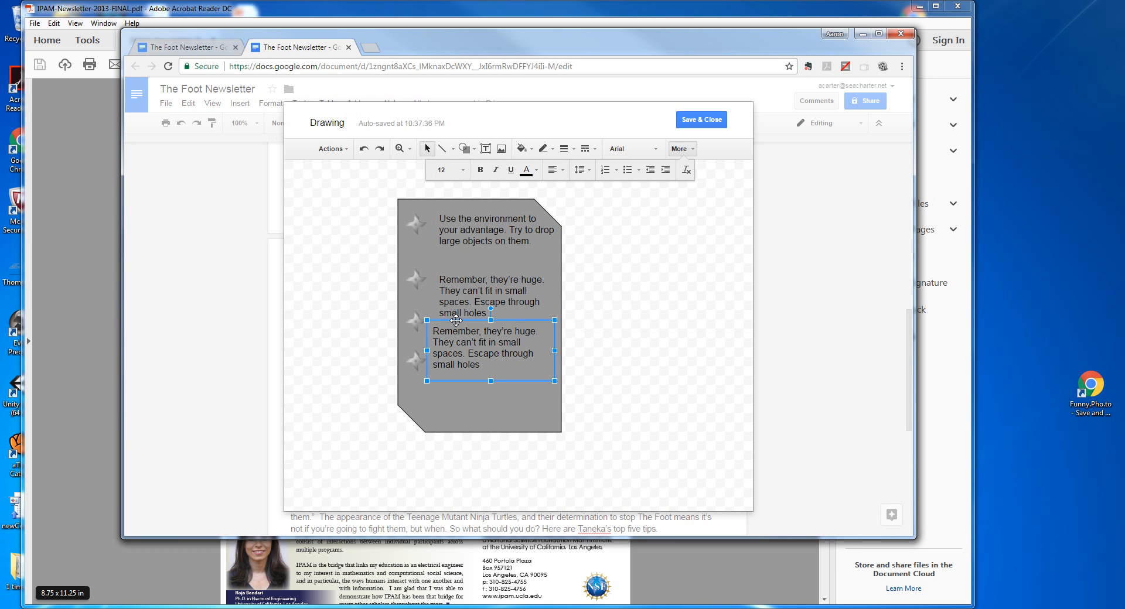
{"action": "double_click", "coordinate": [447, 333]}
{"action": "left_click", "coordinate": [435, 332]}
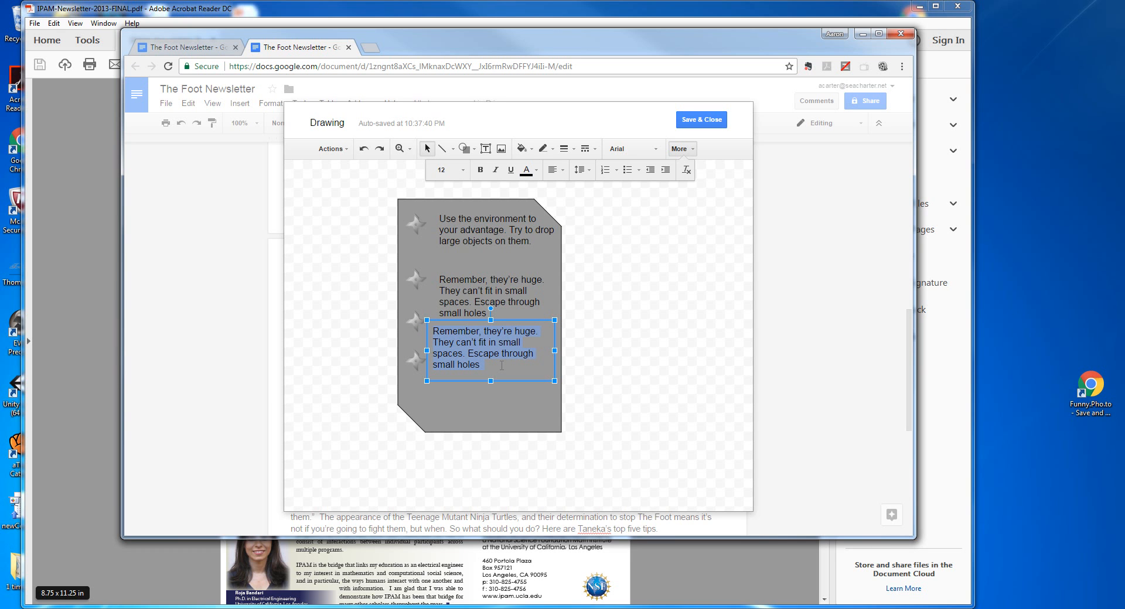
{"action": "type", "text": "Use P"}
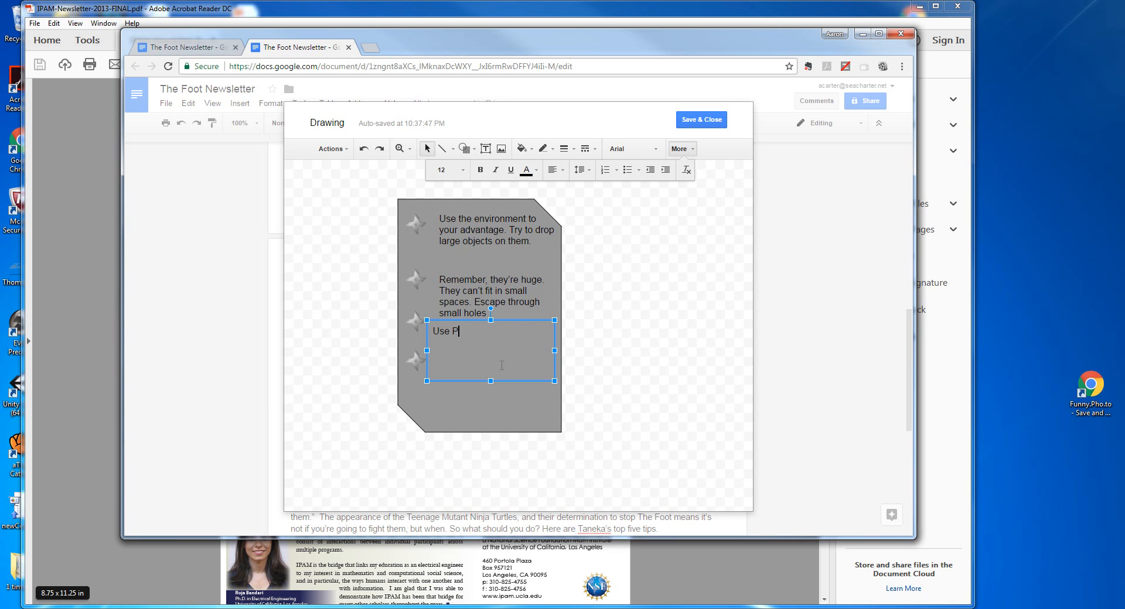
{"action": "key", "text": "BackSpace"}
{"action": "type", "text": "pizza to lure them out into the open"}
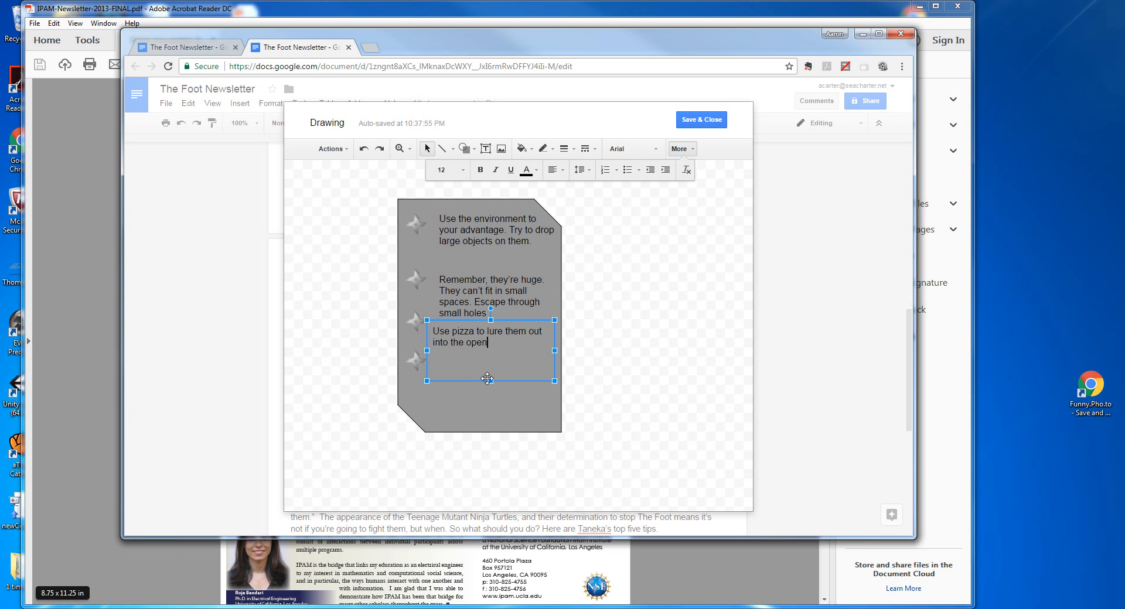
Shorten the pizza tip's text box to fit its two lines and nudge it right, roughly in line with the tips above.
{"action": "left_click_drag", "start_coordinate": [489, 379], "coordinate": [487, 350]}
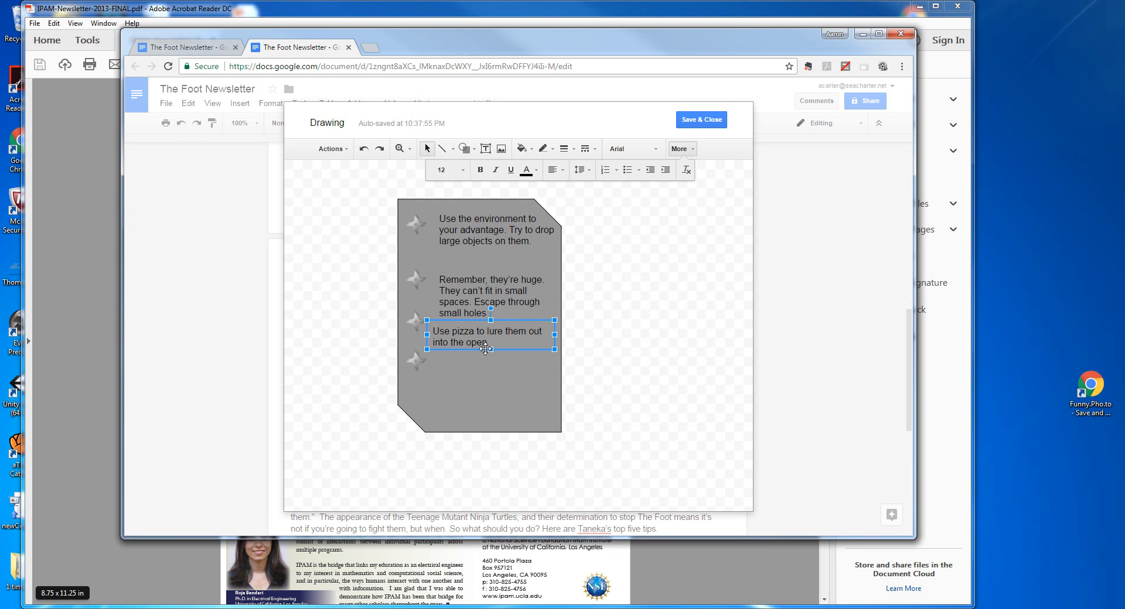
{"action": "left_click", "coordinate": [458, 287]}
{"action": "left_click", "coordinate": [459, 340]}
{"action": "left_click", "coordinate": [485, 342]}
{"action": "left_click_drag", "start_coordinate": [485, 342], "coordinate": [408, 320]}
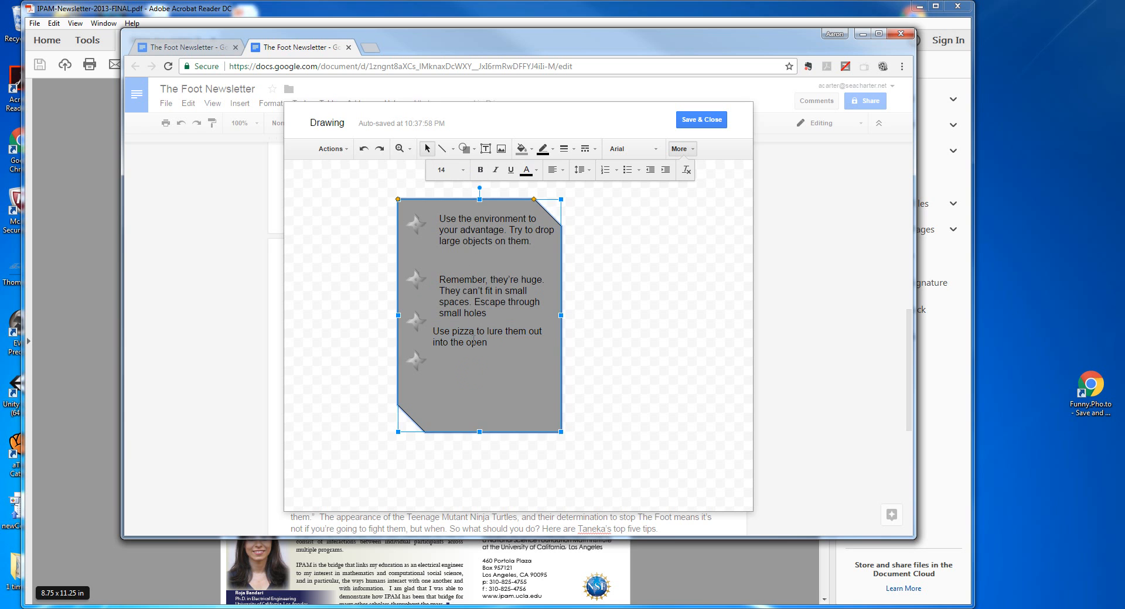
{"action": "left_click", "coordinate": [466, 323]}
{"action": "key", "text": "Right"}
{"action": "key", "text": "Right"}
{"action": "key", "text": "Left"}
{"action": "key", "text": "Right"}
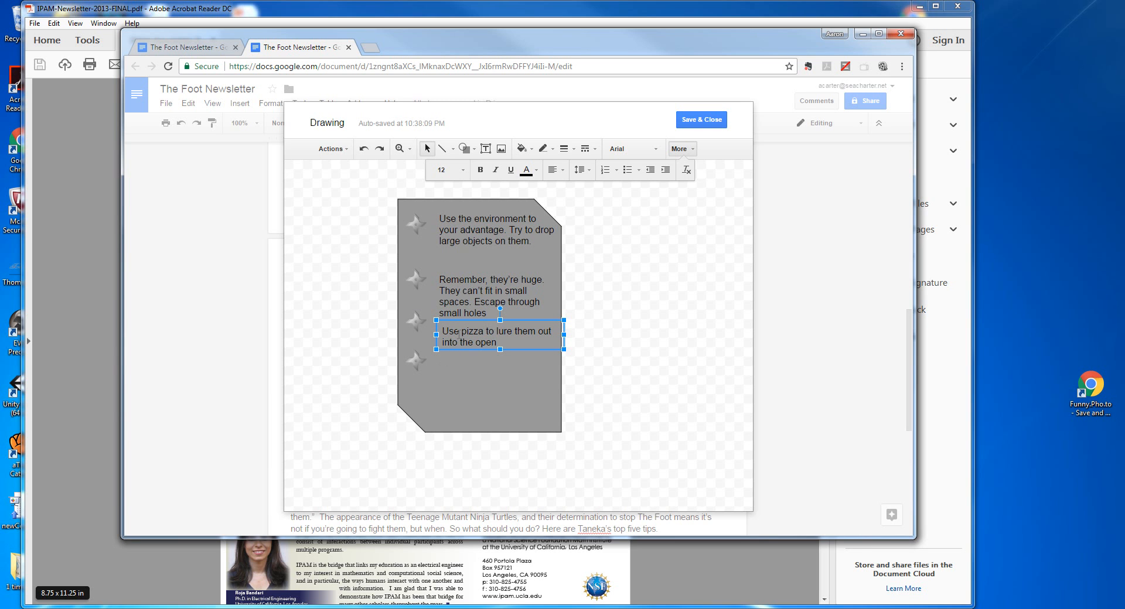
Copy the pizza tip below itself and replace the text with "They have a soft spot for innocents. Don't be afraid to take hostages".
{"action": "left_click_drag", "start_coordinate": [459, 332], "coordinate": [466, 356]}
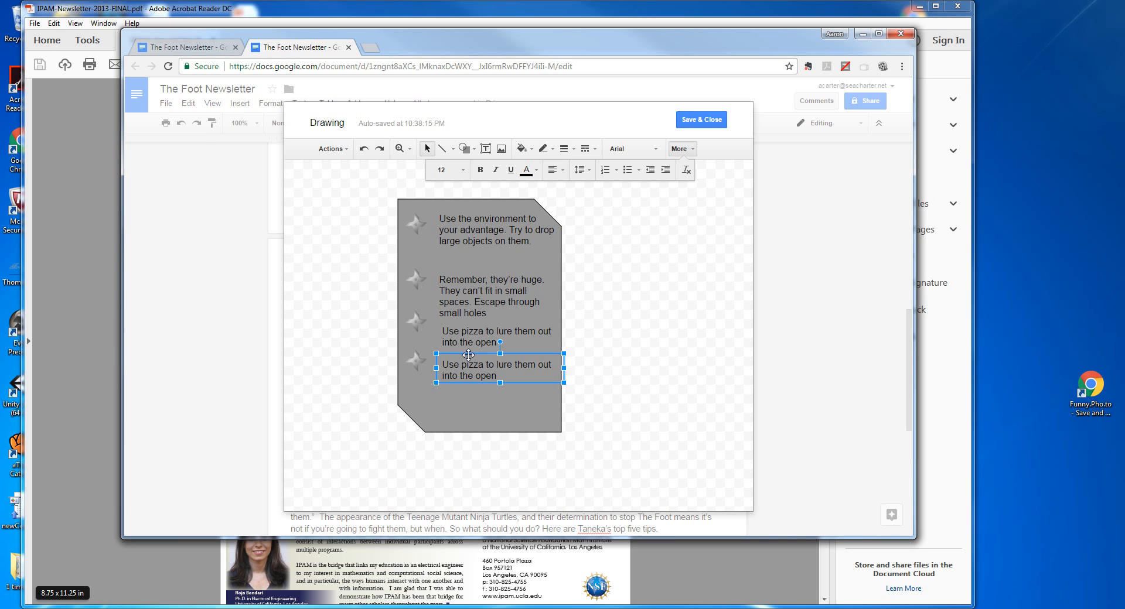
{"action": "type", "text": "They"}
{"action": "triple_click", "coordinate": [445, 366]}
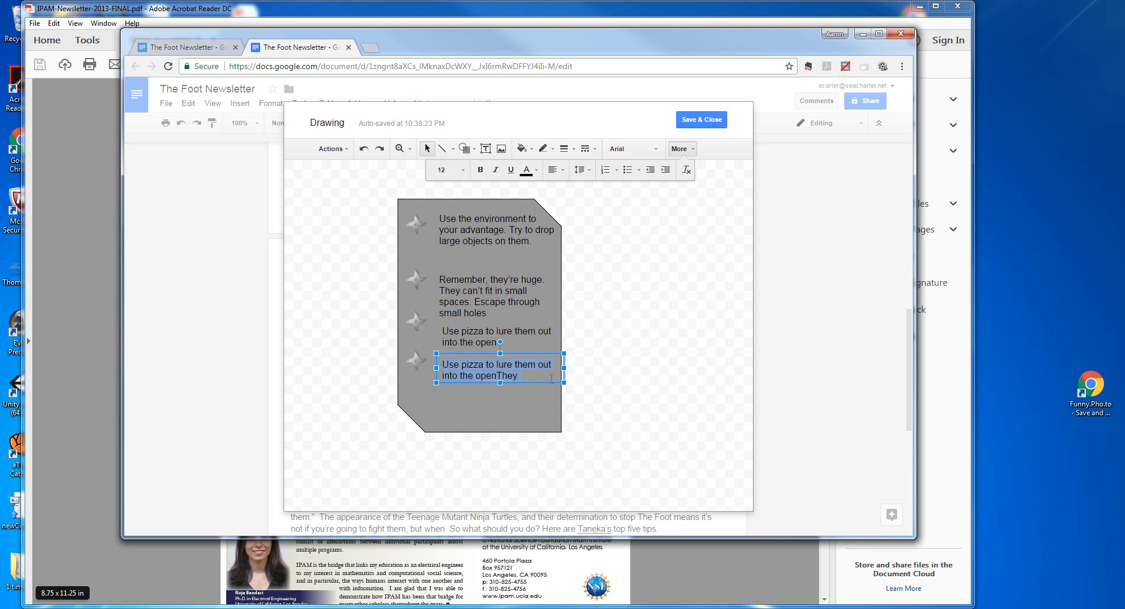
{"action": "type", "text": "The"}
{"action": "type", "text": "ve a"}
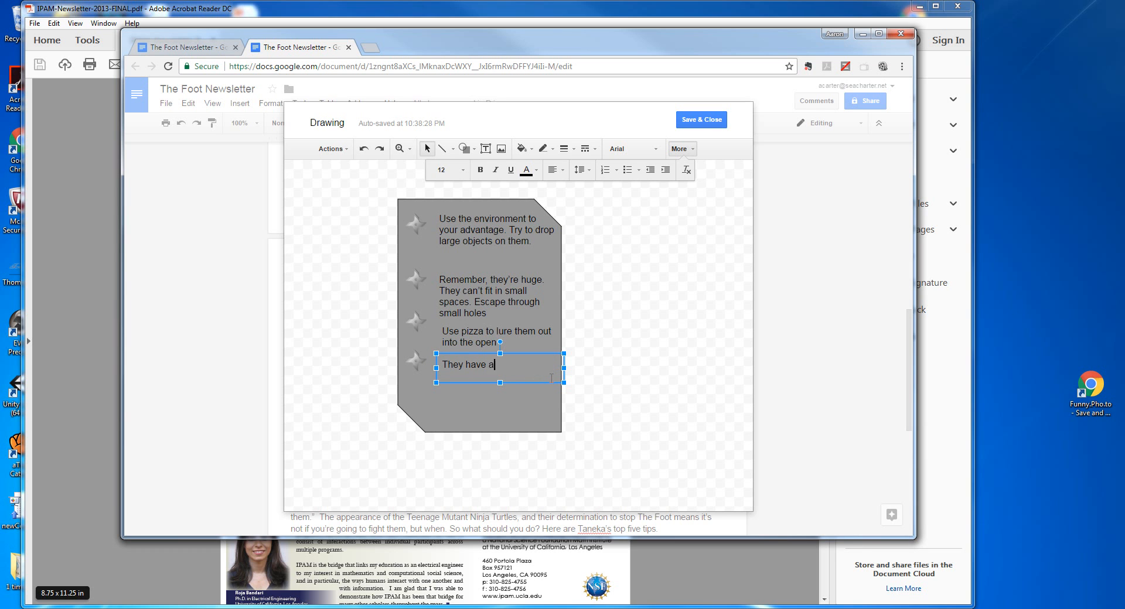
{"action": "type", "text": " soft spot for innocents. Don"}
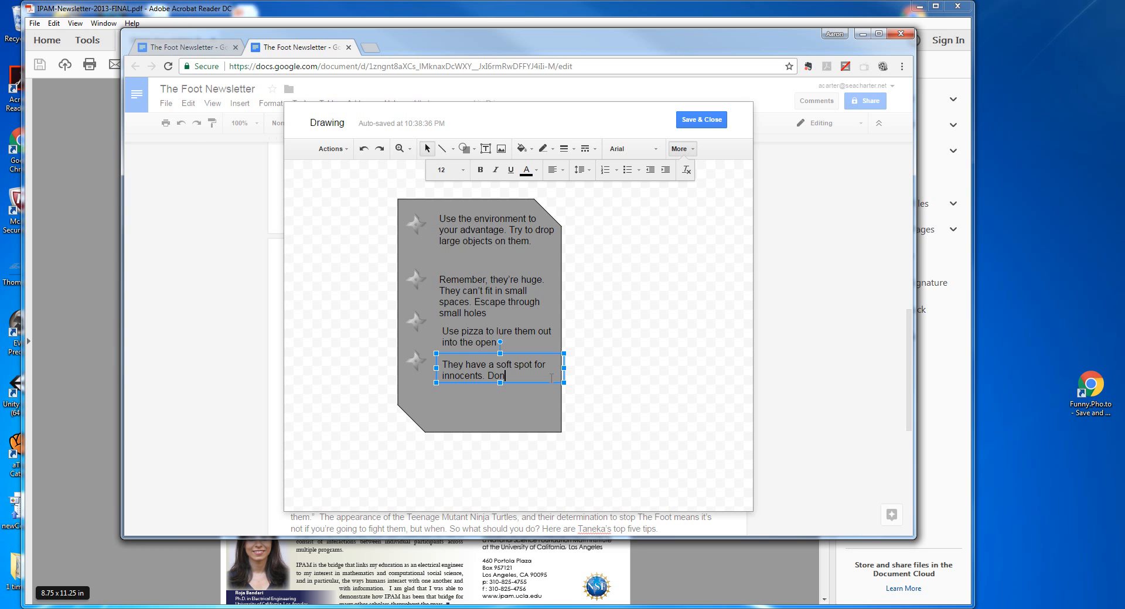
{"action": "type", "text": "'t be afraid to take hostages"}
Place a copy of the hostages tip below it, near the grey shape's lower edge.
{"action": "left_click", "coordinate": [498, 410]}
{"action": "left_click", "coordinate": [485, 365]}
{"action": "left_click_drag", "start_coordinate": [484, 353], "coordinate": [469, 411]}
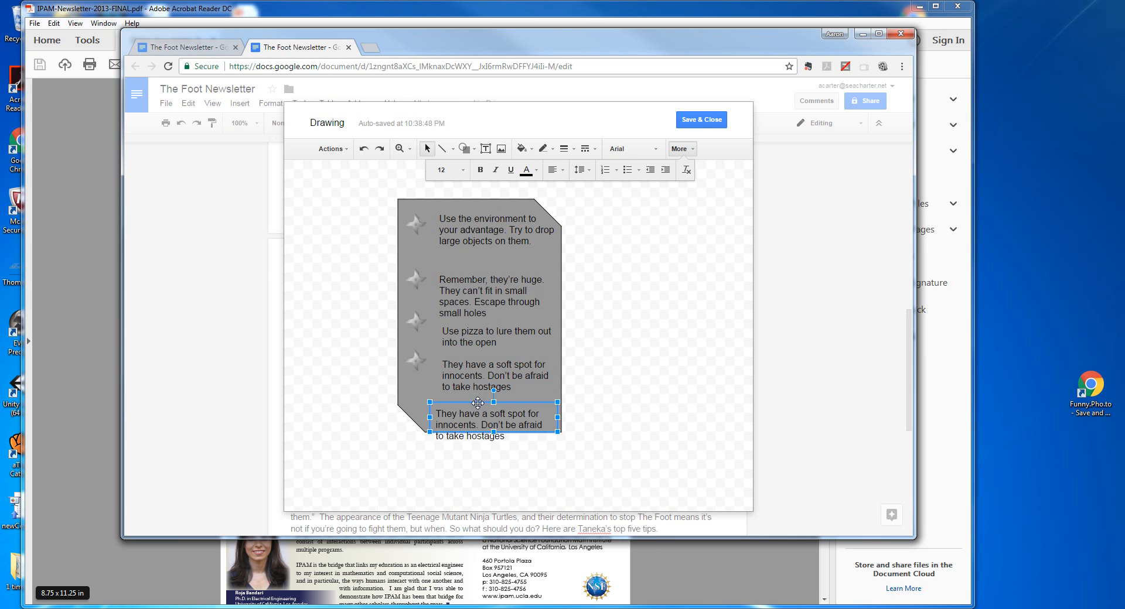
Replace the lowest tip's text with "Handguns don't work on them, but rockets, grenades, and bazookas do".
{"action": "left_click", "coordinate": [436, 413]}
{"action": "left_click_drag", "start_coordinate": [437, 413], "coordinate": [517, 438]}
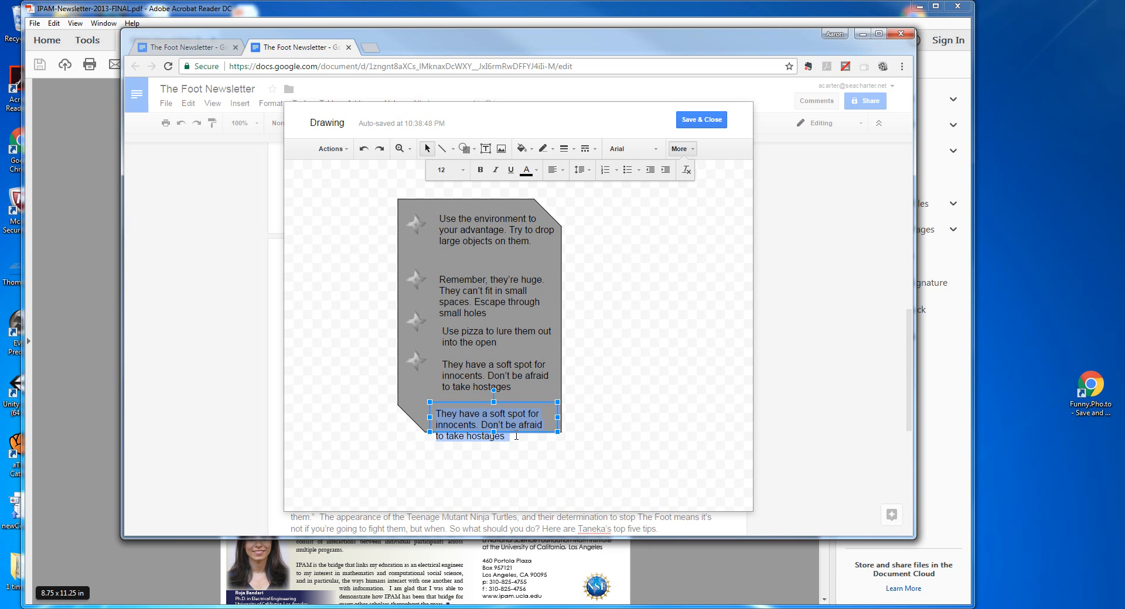
{"action": "type", "text": "Handguns t"}
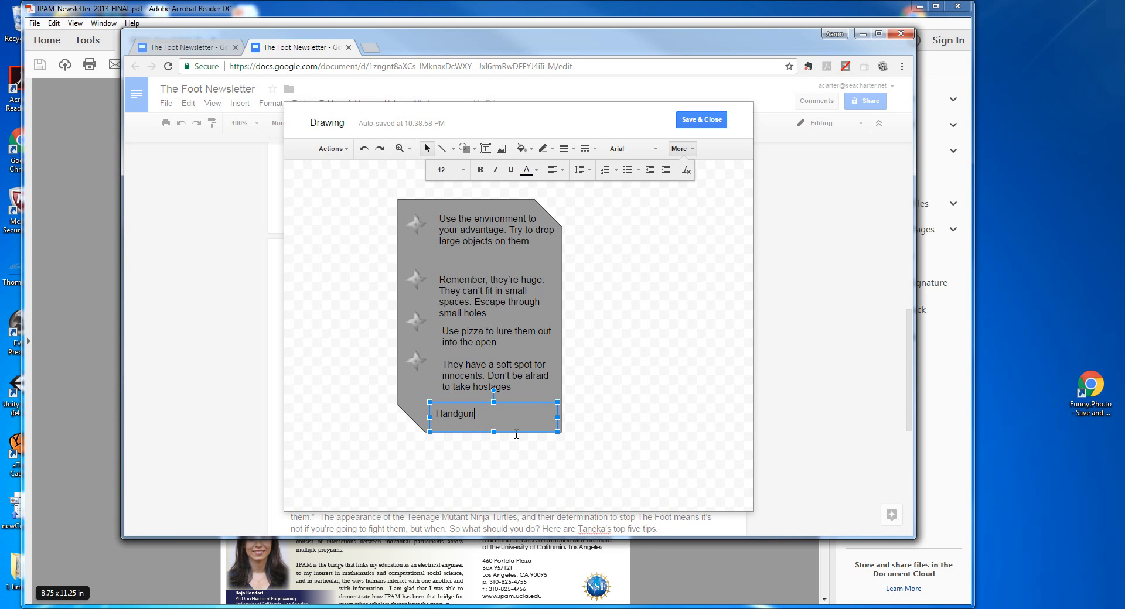
{"action": "key", "text": "BackSpace"}
{"action": "type", "text": "don't work on"}
{"action": "type", "text": "hem, but rocek"}
{"action": "key", "text": "BackSpace"}
{"action": "key", "text": "BackSpace"}
{"action": "type", "text": "kets"}
{"action": "type", "text": ", "}
{"action": "type", "text": "gra"}
{"action": "type", "text": "nades"}
{"action": "type", "text": ", and baz"}
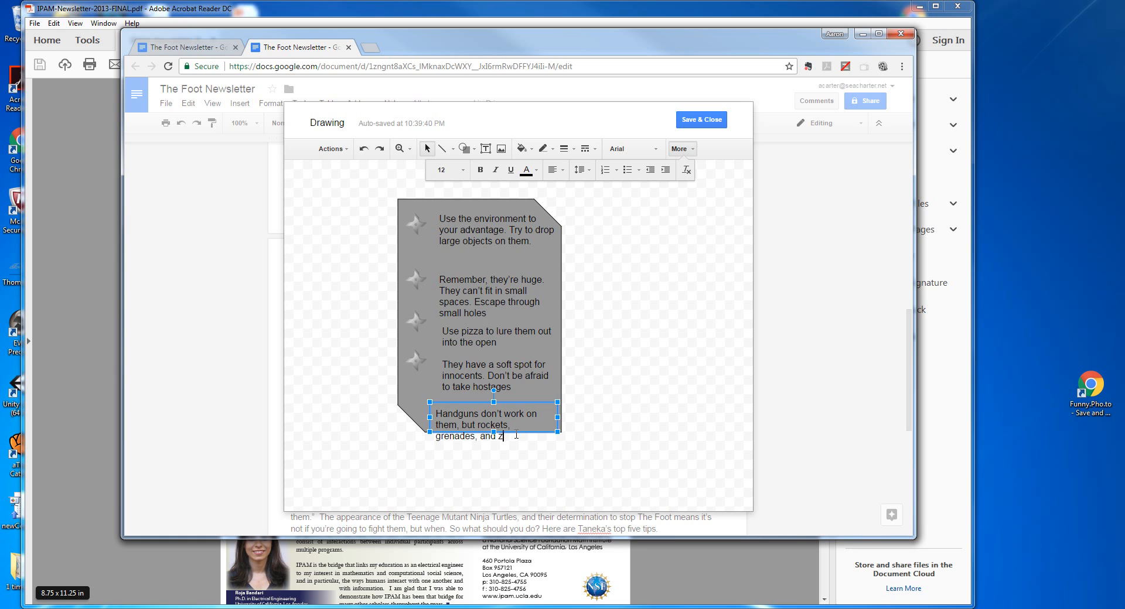
{"action": "type", "text": "ookas do."}
{"action": "key", "text": "BackSpace"}
Move the first tip up to the grey shape's upper edge and slightly left, and raise its star to match.
{"action": "left_click", "coordinate": [448, 226]}
{"action": "left_click", "coordinate": [463, 210]}
{"action": "key", "text": "Left"}
{"action": "key", "text": "Up"}
{"action": "key", "text": "Up"}
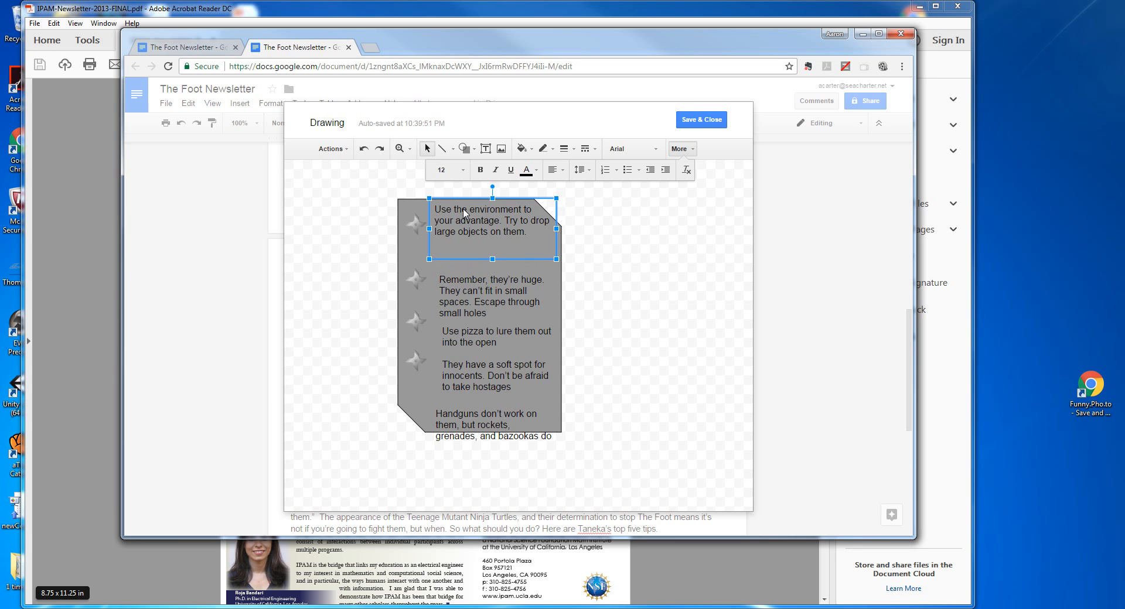
{"action": "left_click", "coordinate": [419, 221]}
Move the second tip up and slightly left, closer beneath the first, and raise its star beside its opening lines.
{"action": "left_click", "coordinate": [449, 281]}
{"action": "key", "text": "Up"}
{"action": "key", "text": "Up"}
{"action": "key", "text": "Up"}
{"action": "key", "text": "Up"}
{"action": "key", "text": "Left"}
{"action": "key", "text": "Up"}
{"action": "left_click", "coordinate": [418, 280]}
{"action": "key", "text": "Up"}
{"action": "key", "text": "Up"}
{"action": "key", "text": "Up"}
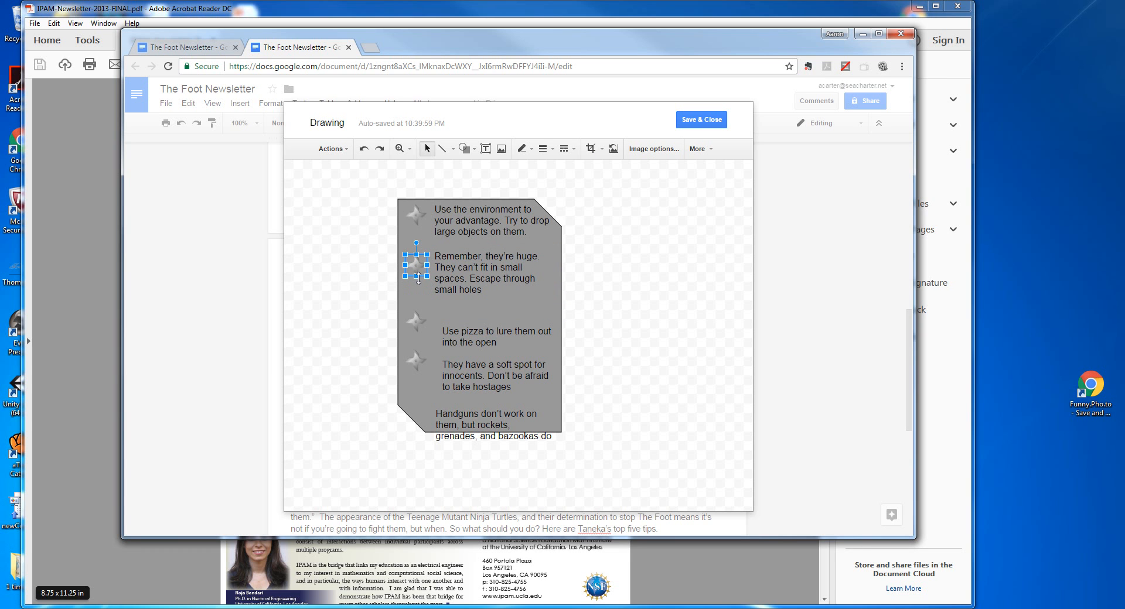
Move the pizza tip up and slightly left beneath the second tip, and align its star with it.
{"action": "left_click", "coordinate": [468, 339]}
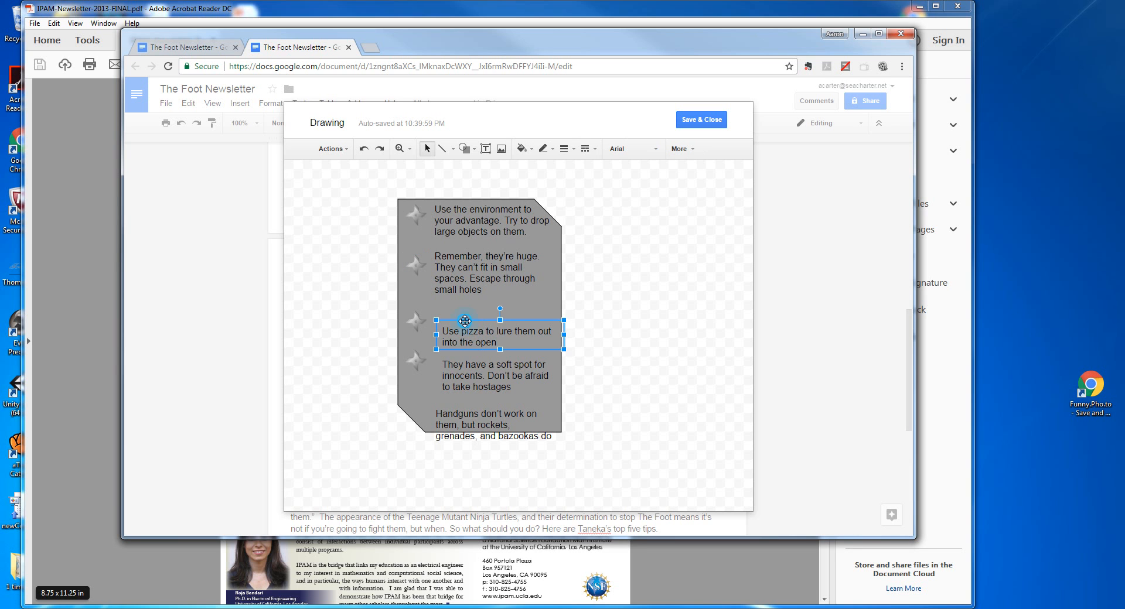
{"action": "key", "text": "Left"}
{"action": "key", "text": "Up"}
{"action": "key", "text": "Up"}
{"action": "key", "text": "Up"}
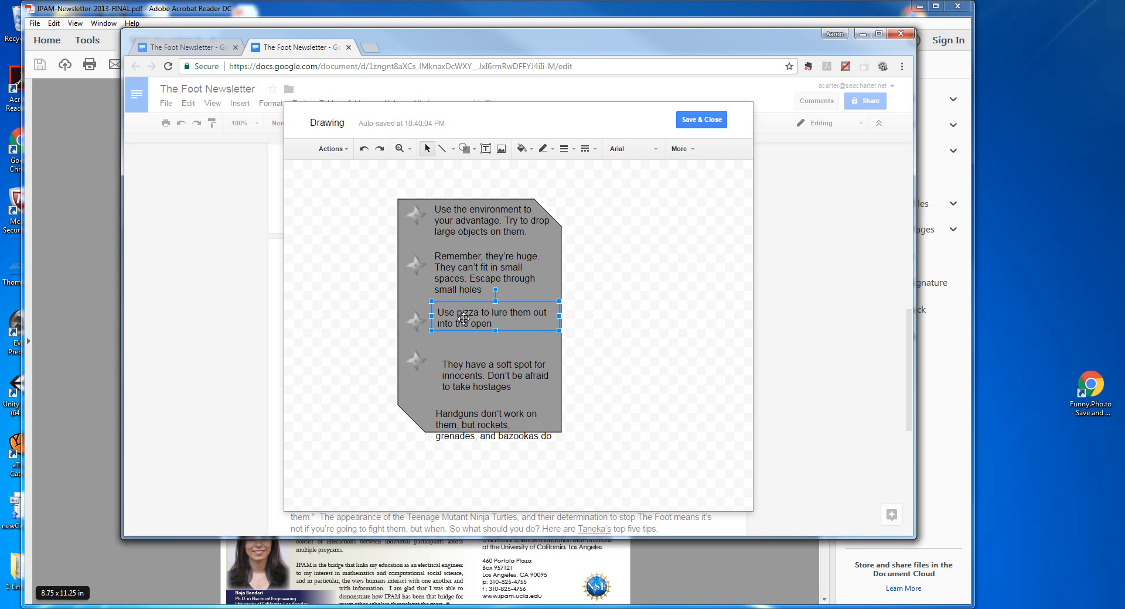
{"action": "left_click", "coordinate": [414, 320]}
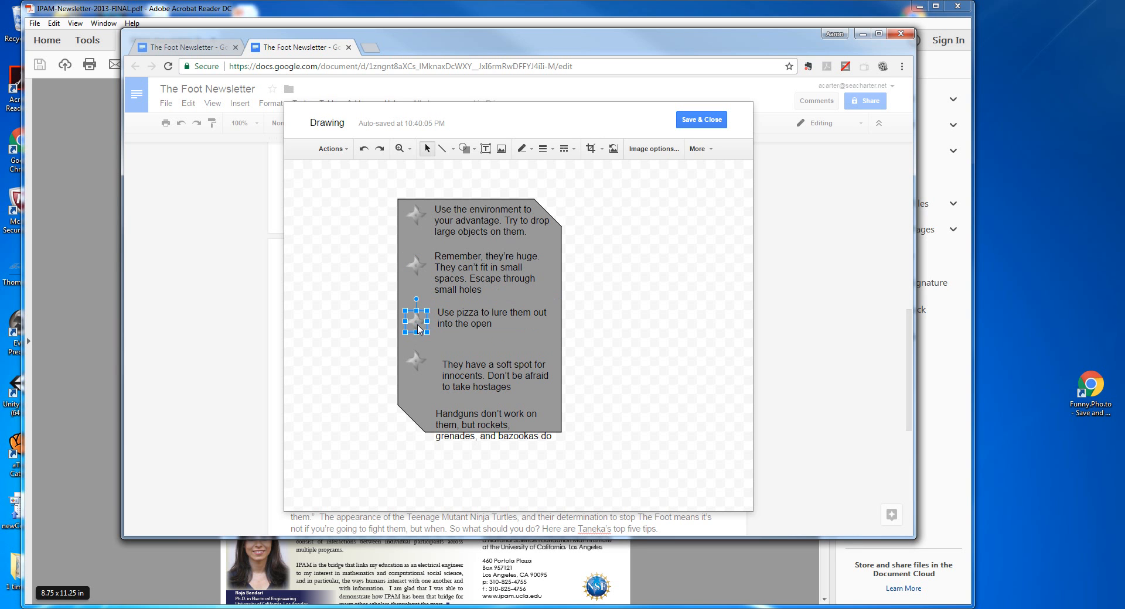
Move the hostages tip up and slightly left beneath the pizza tip, and raise its star beside it.
{"action": "left_click", "coordinate": [460, 362]}
{"action": "key", "text": "Up"}
{"action": "key", "text": "Up"}
{"action": "key", "text": "Up"}
{"action": "key", "text": "Up"}
{"action": "key", "text": "Up"}
{"action": "key", "text": "Left"}
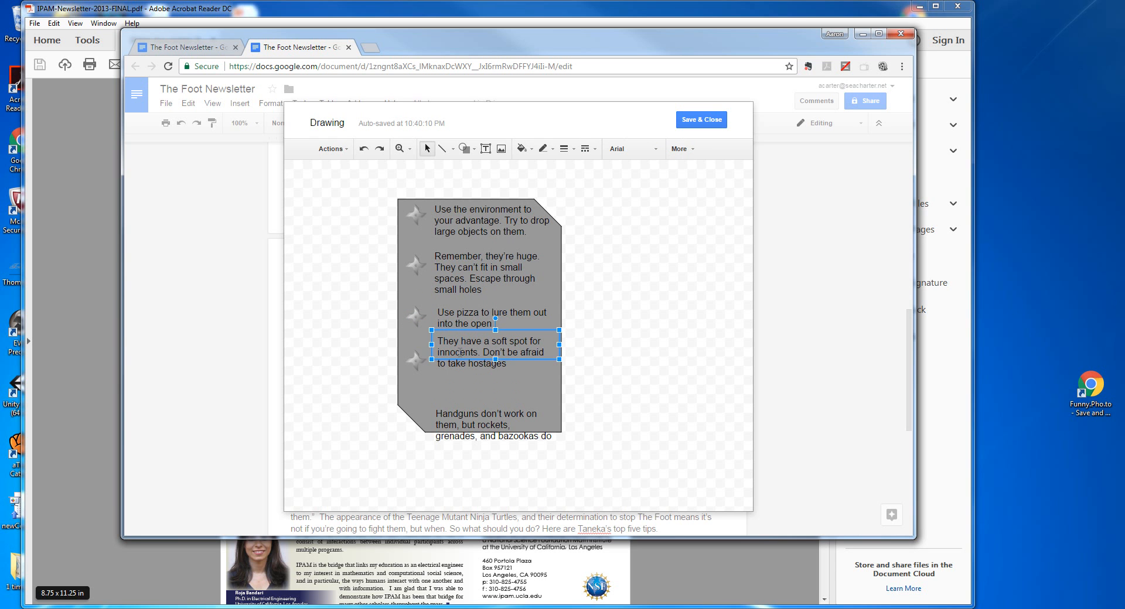
{"action": "left_click", "coordinate": [419, 356]}
{"action": "key", "text": "Up"}
{"action": "key", "text": "Up"}
{"action": "key", "text": "Up"}
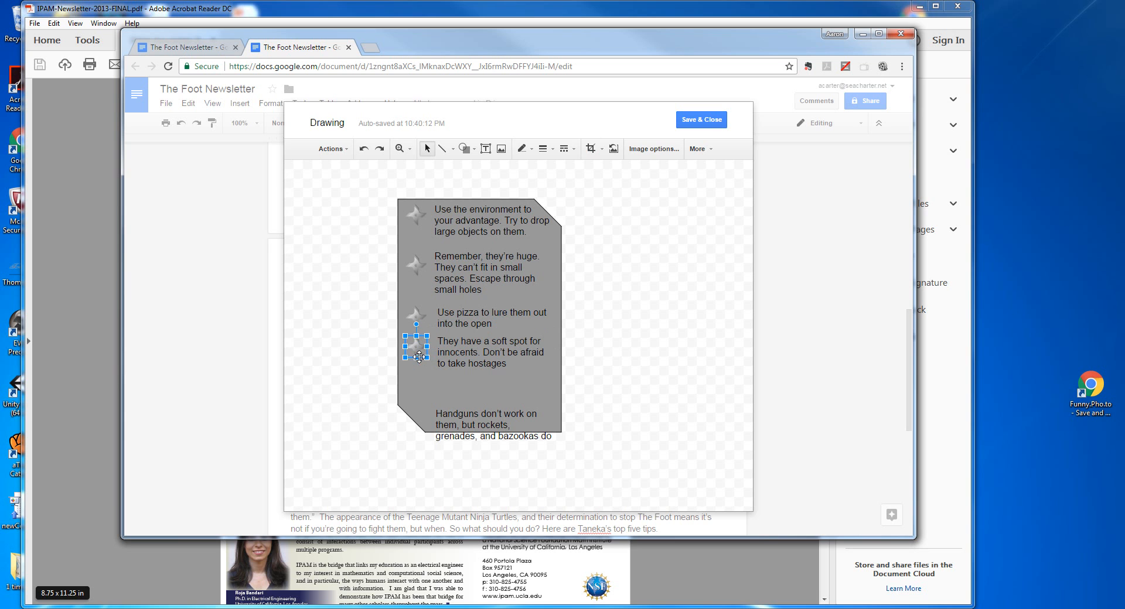
Move the handguns tip up beneath the hostages tip so all its lines sit inside the grey shape.
{"action": "left_click", "coordinate": [448, 416]}
{"action": "key", "text": "Up"}
{"action": "key", "text": "Up"}
{"action": "key", "text": "Up"}
{"action": "key", "text": "Up"}
{"action": "key", "text": "Up"}
{"action": "key", "text": "Right"}
{"action": "key", "text": "Left"}
{"action": "key", "text": "Up"}
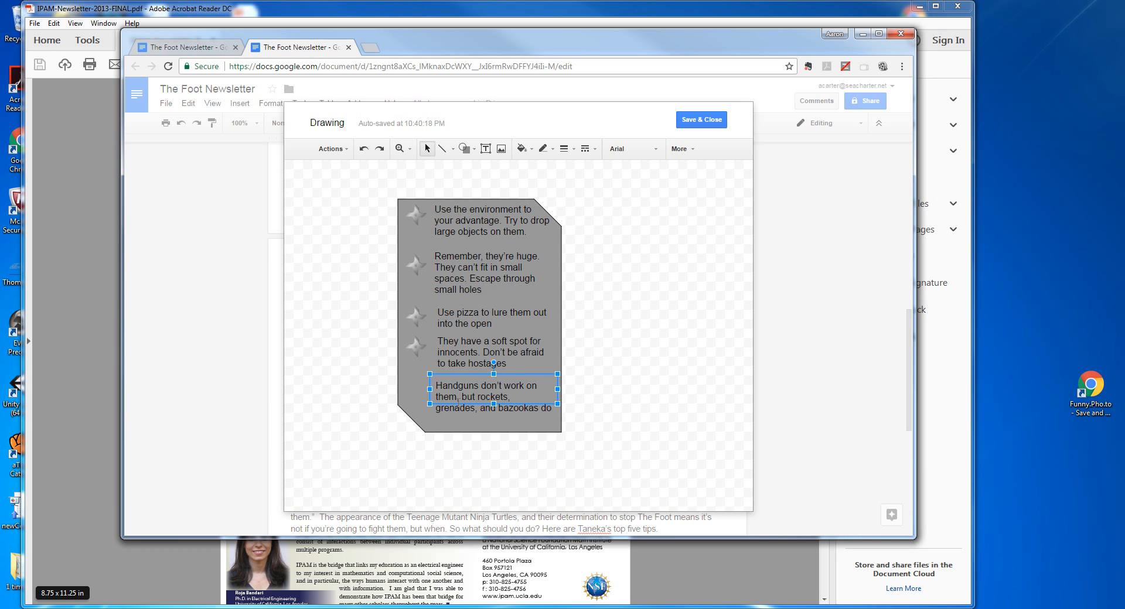
{"action": "key", "text": "Up"}
Place a copy of the fourth ninja star beside the handguns tip, in line with the other stars.
{"action": "left_click", "coordinate": [421, 350]}
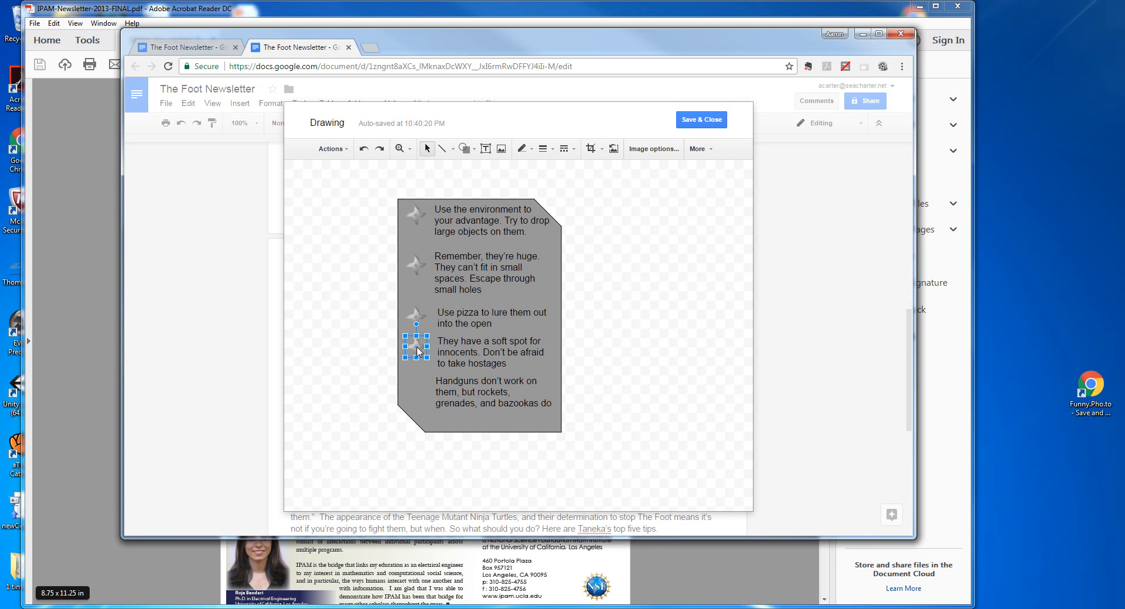
{"action": "left_click_drag", "start_coordinate": [417, 347], "coordinate": [418, 377]}
{"action": "key", "text": "Left"}
{"action": "key", "text": "Right"}
{"action": "key", "text": "Down"}
{"action": "left_click", "coordinate": [365, 394]}
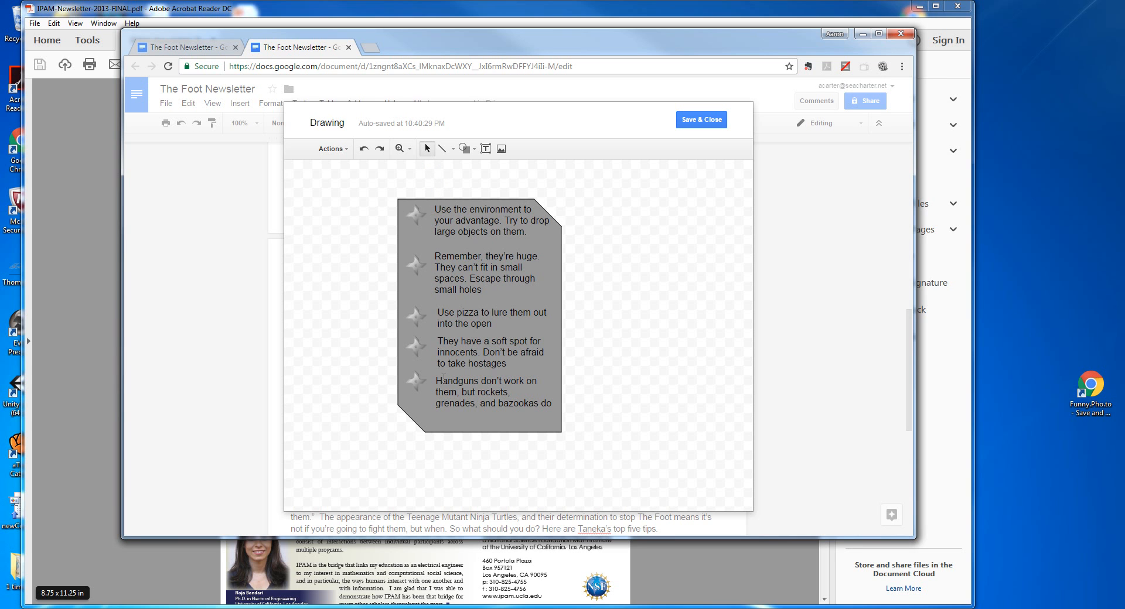
Align the text boxes of all five tips horizontally to the left.
{"action": "left_click", "coordinate": [444, 200]}
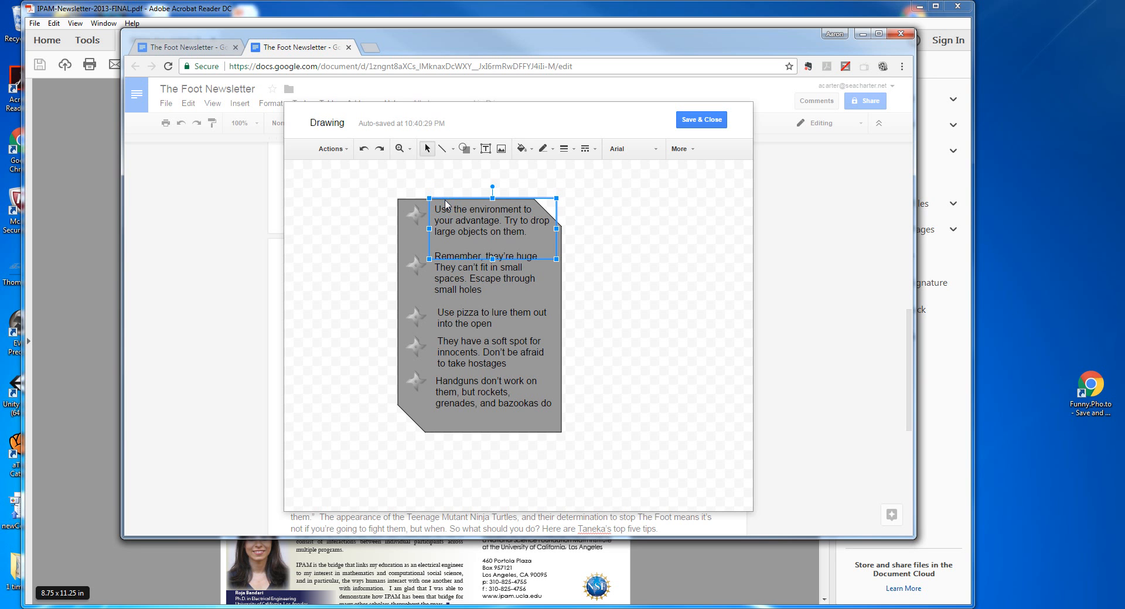
{"action": "left_click", "coordinate": [453, 267], "text": "shift"}
{"action": "left_click", "coordinate": [456, 322], "text": "shift"}
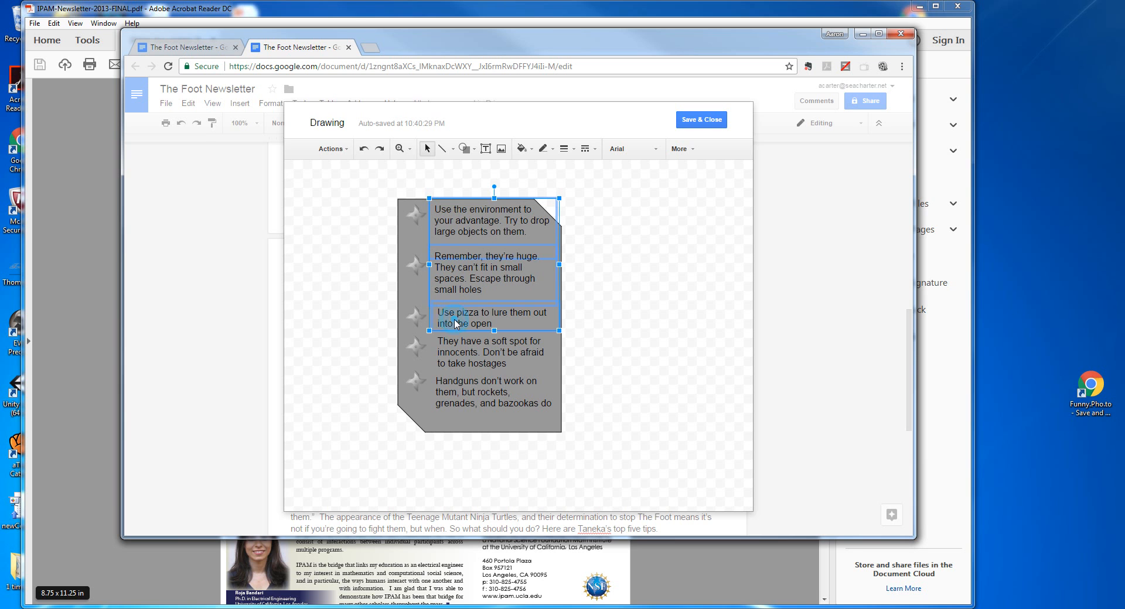
{"action": "left_click", "coordinate": [459, 351], "text": "shift"}
{"action": "left_click", "coordinate": [457, 390], "text": "shift"}
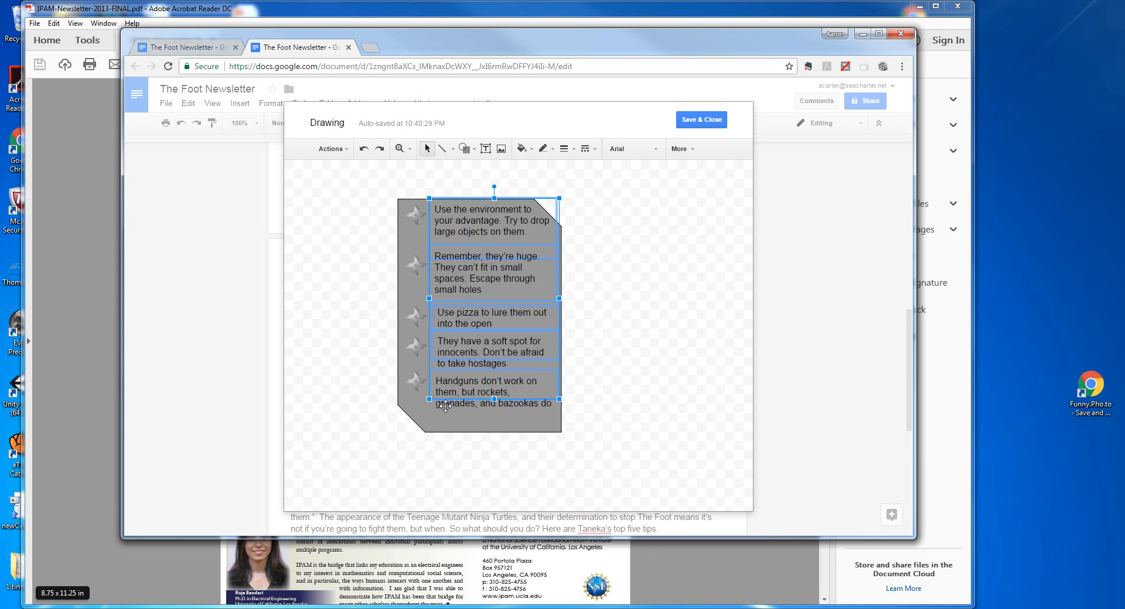
{"action": "left_click", "coordinate": [447, 414], "text": "shift"}
{"action": "left_click", "coordinate": [448, 418], "text": "shift"}
{"action": "left_click", "coordinate": [331, 149]}
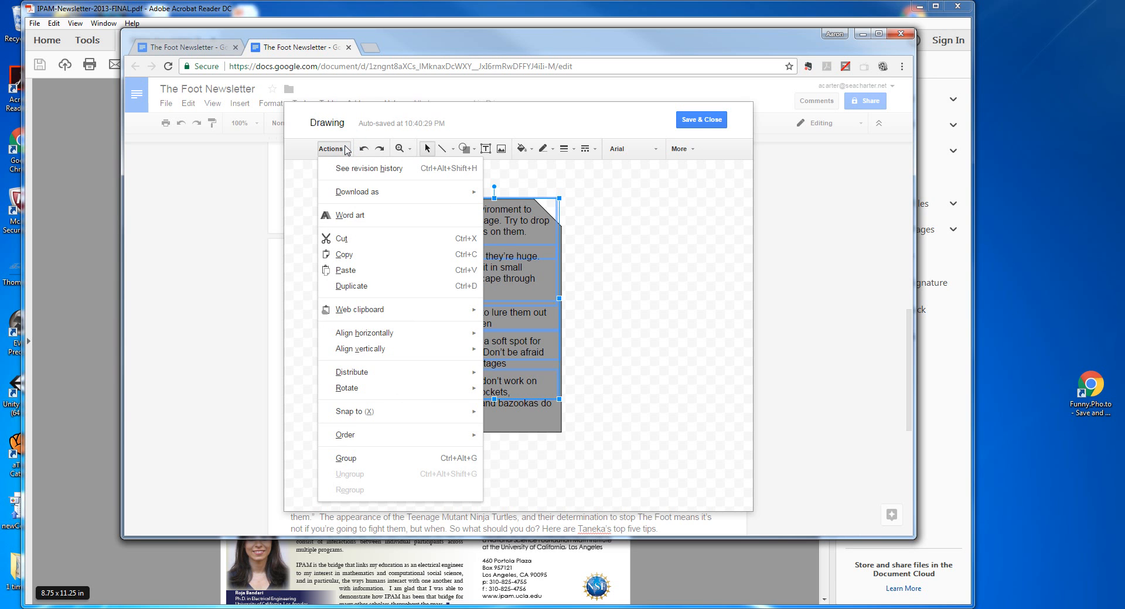
{"action": "mouse_move", "coordinate": [385, 335]}
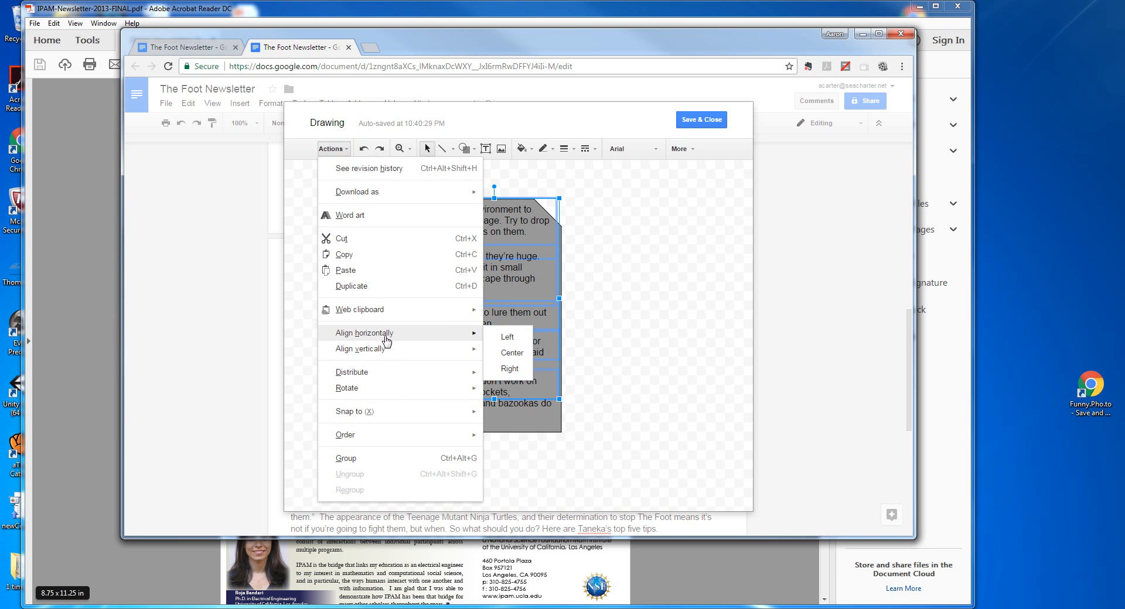
{"action": "mouse_move", "coordinate": [388, 355]}
{"action": "left_click", "coordinate": [507, 337]}
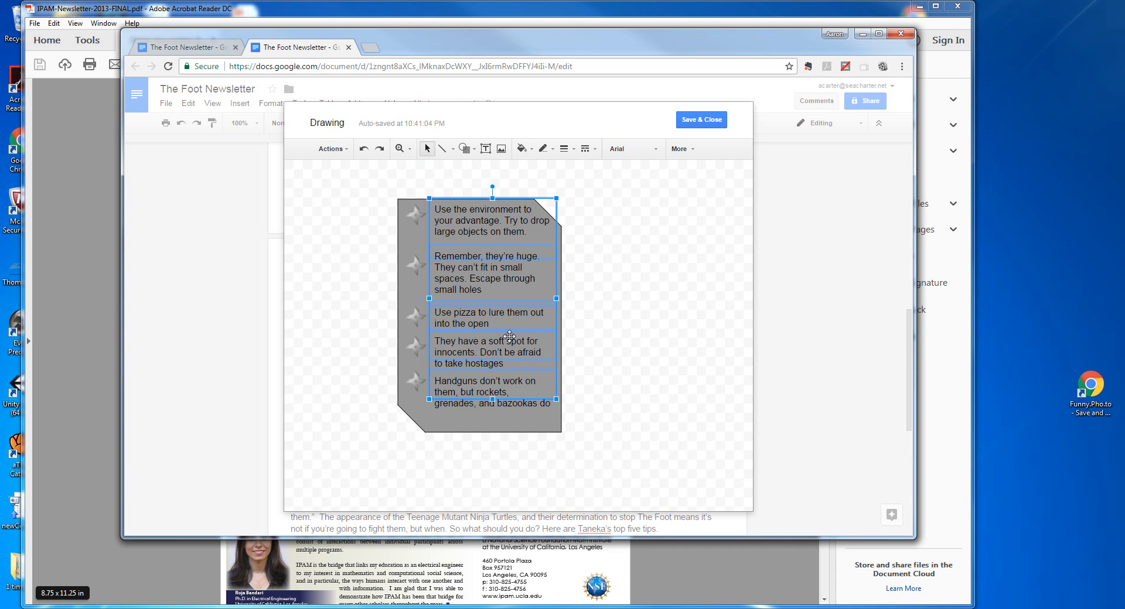
{"action": "left_click", "coordinate": [587, 341]}
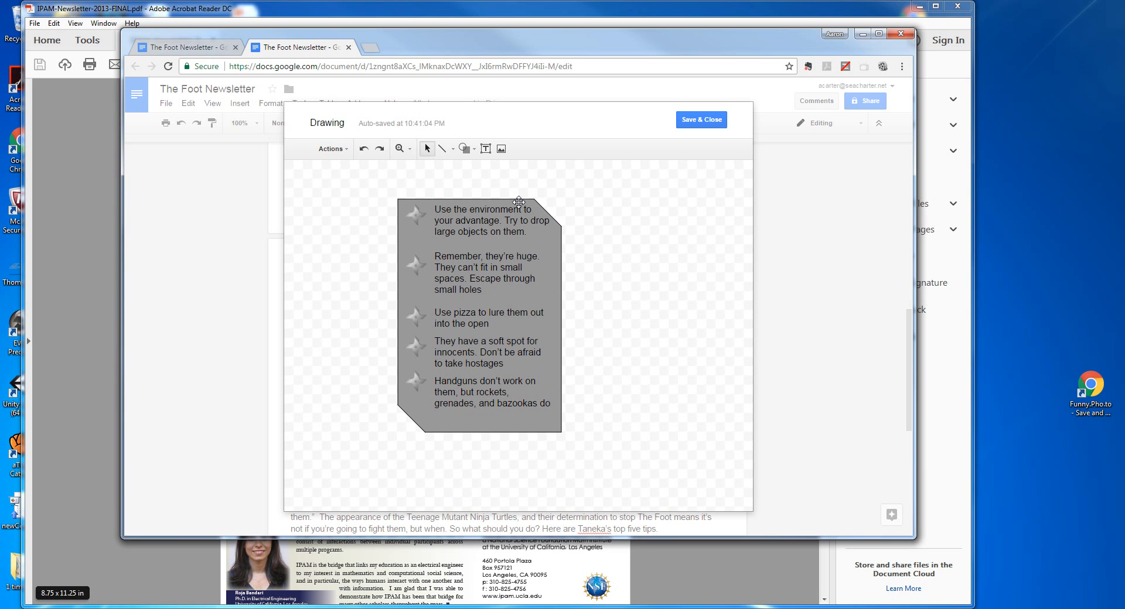
Shift all five stars and their tips together slightly down within the grey shape.
{"action": "left_click", "coordinate": [414, 215]}
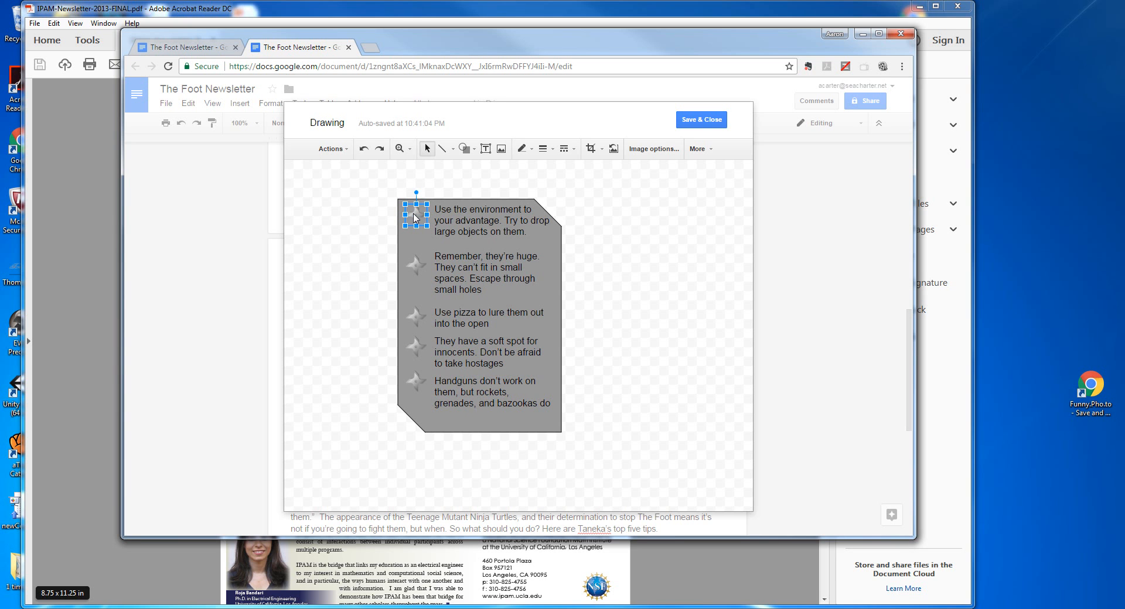
{"action": "left_click", "coordinate": [417, 265], "text": "shift"}
{"action": "left_click", "coordinate": [416, 317], "text": "shift"}
{"action": "left_click", "coordinate": [416, 347], "text": "shift"}
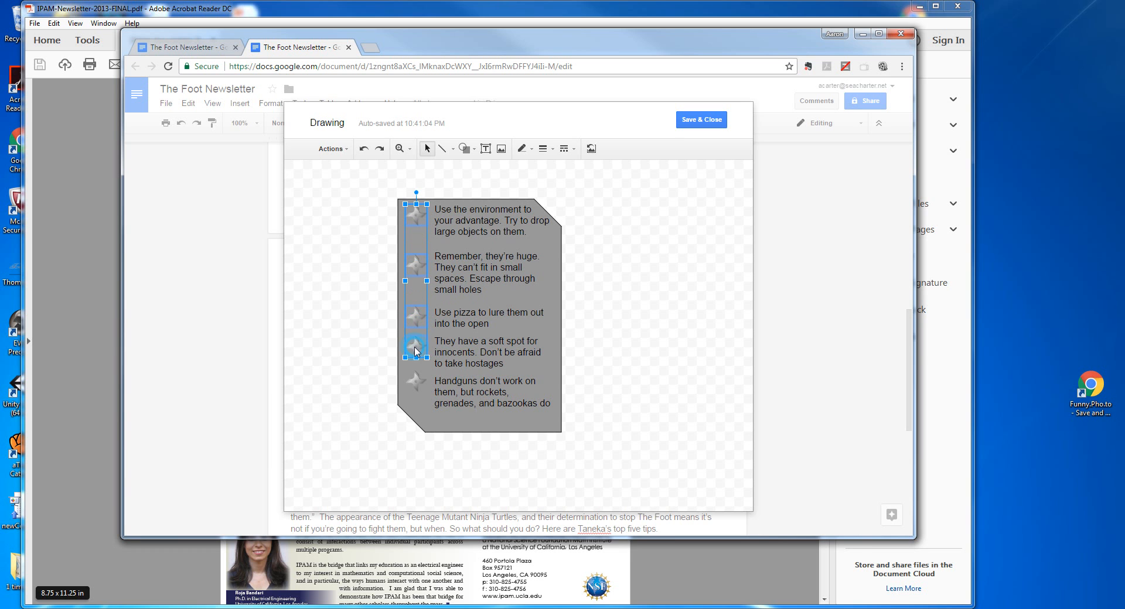
{"action": "left_click", "coordinate": [420, 382], "text": "shift"}
{"action": "left_click", "coordinate": [449, 380], "text": "shift"}
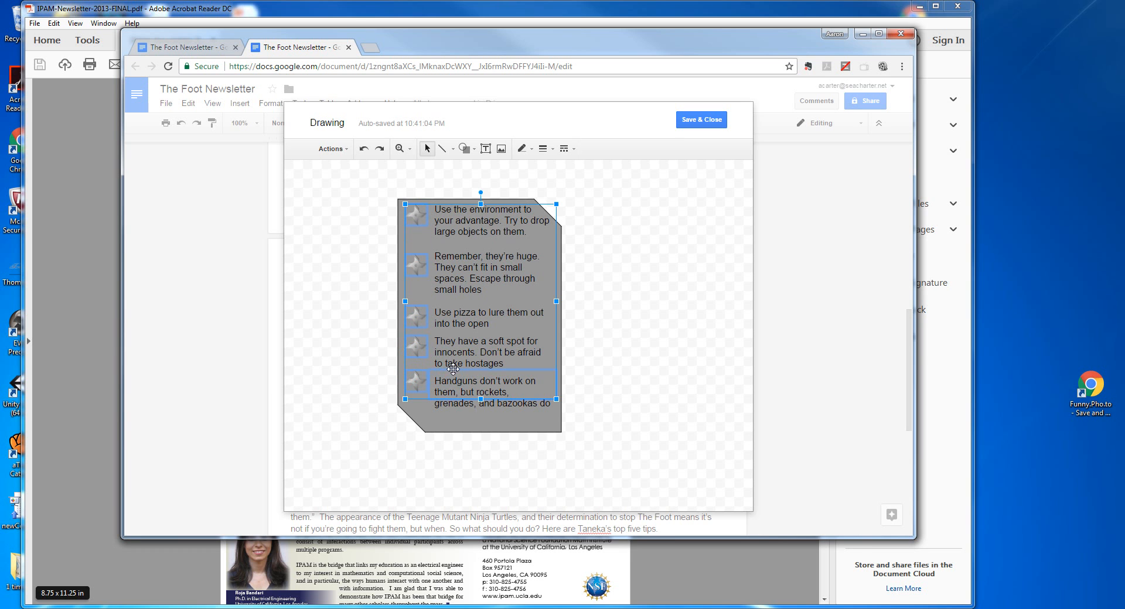
{"action": "left_click", "coordinate": [454, 351], "text": "shift"}
{"action": "left_click", "coordinate": [456, 319], "text": "shift"}
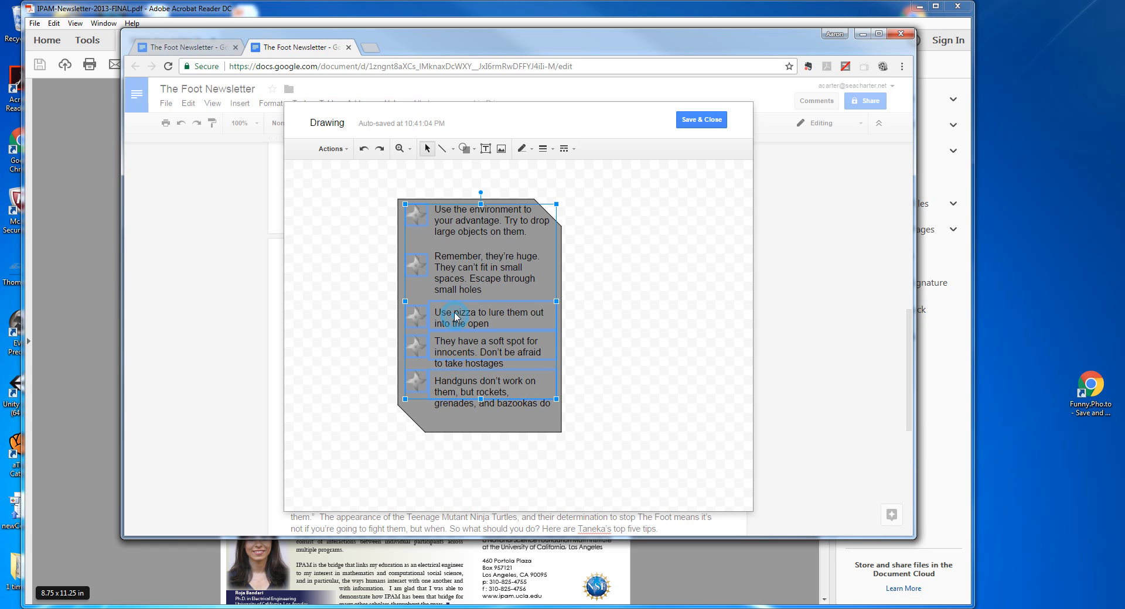
{"action": "left_click", "coordinate": [446, 268], "text": "shift"}
{"action": "left_click", "coordinate": [448, 226], "text": "shift"}
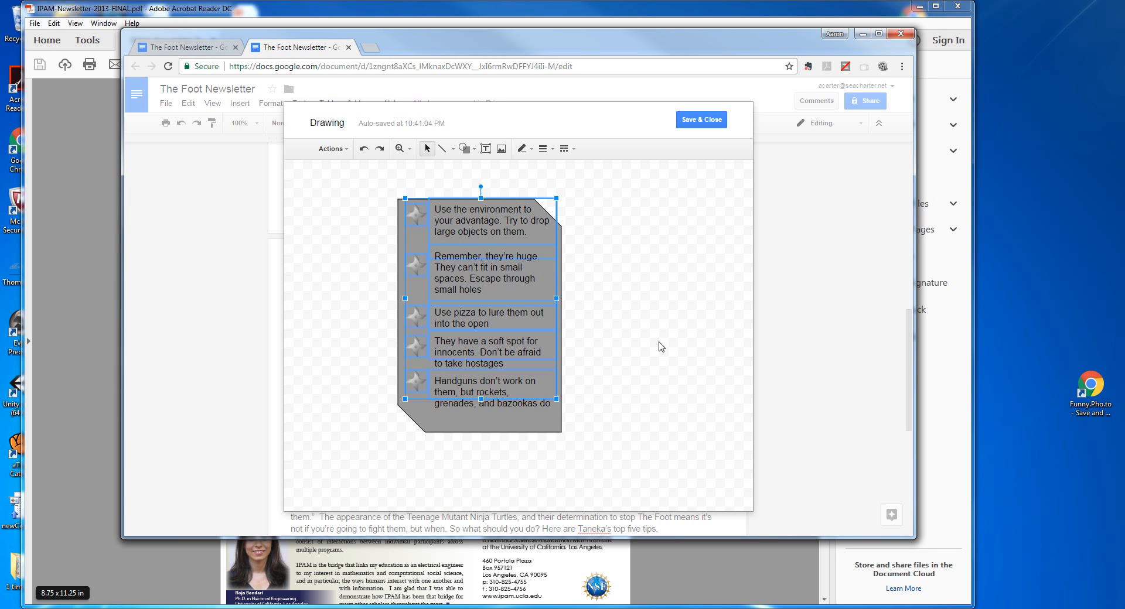
{"action": "key", "text": "Down"}
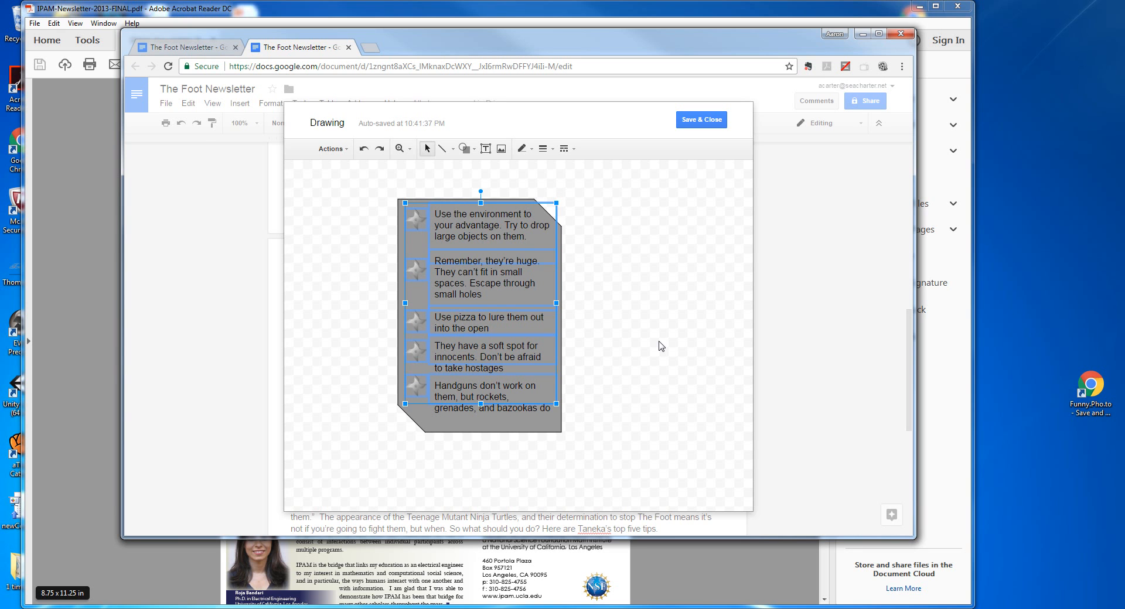
{"action": "key", "text": "Down"}
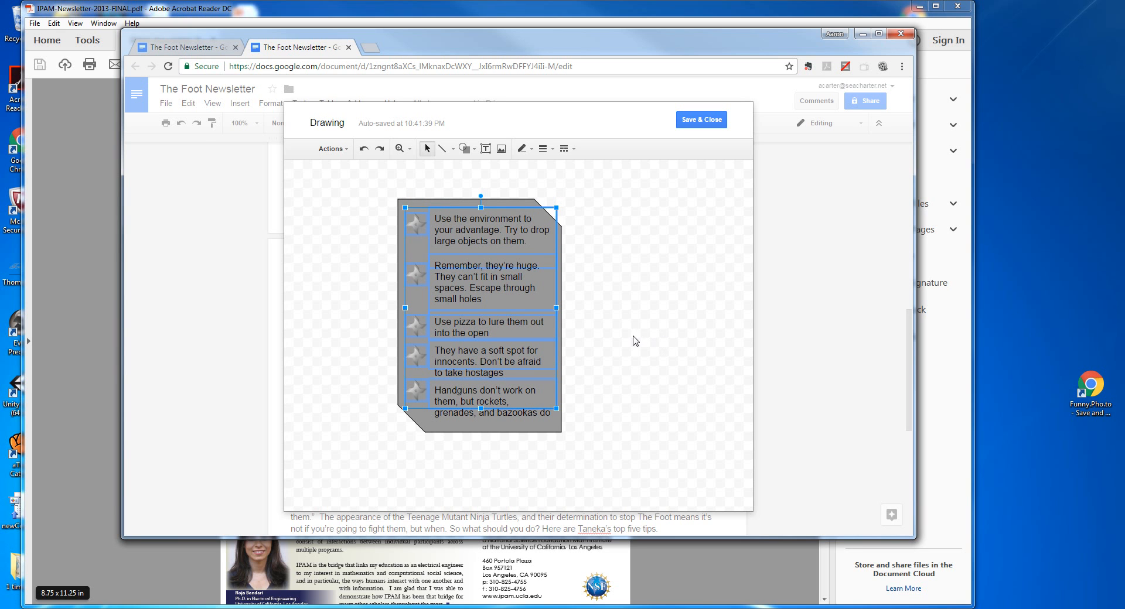
{"action": "left_click", "coordinate": [639, 324]}
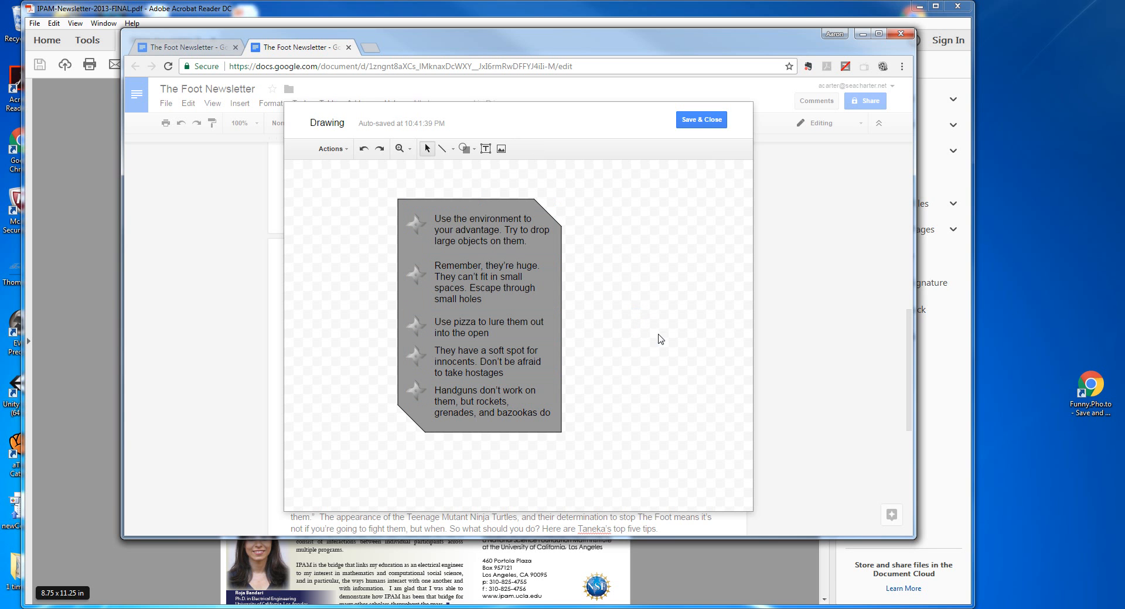
Save and close the drawing, and shrink it in the document to roughly half size so it fits under the "Know your foe" heading.
{"action": "left_click", "coordinate": [697, 127]}
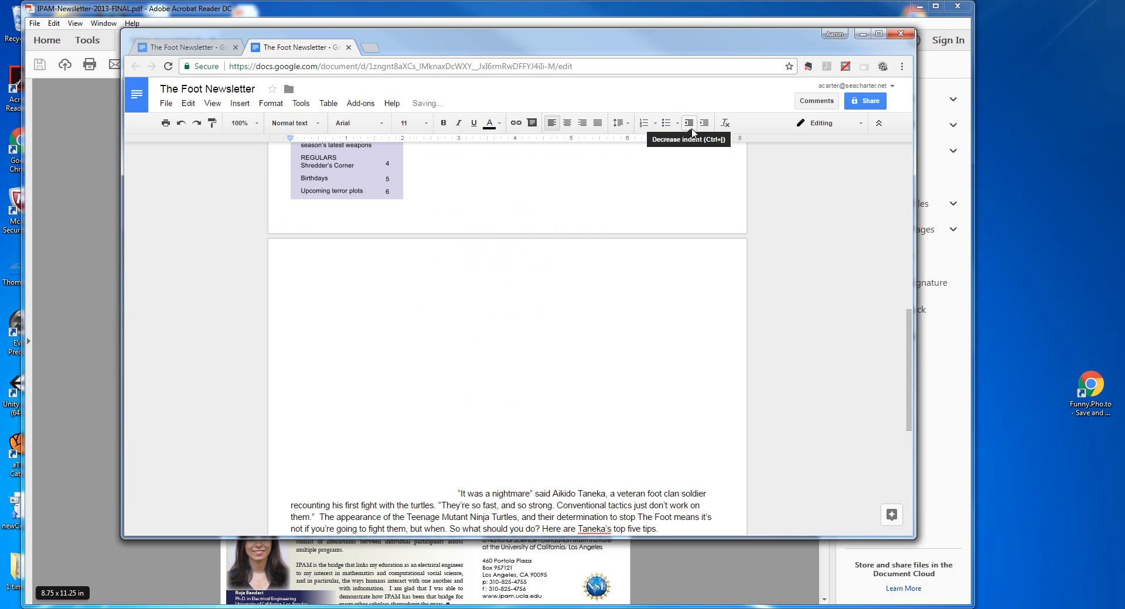
{"action": "scroll", "coordinate": [564, 370], "scroll_direction": "up", "scroll_amount": 3}
{"action": "scroll", "coordinate": [495, 385], "scroll_direction": "down", "scroll_amount": 3}
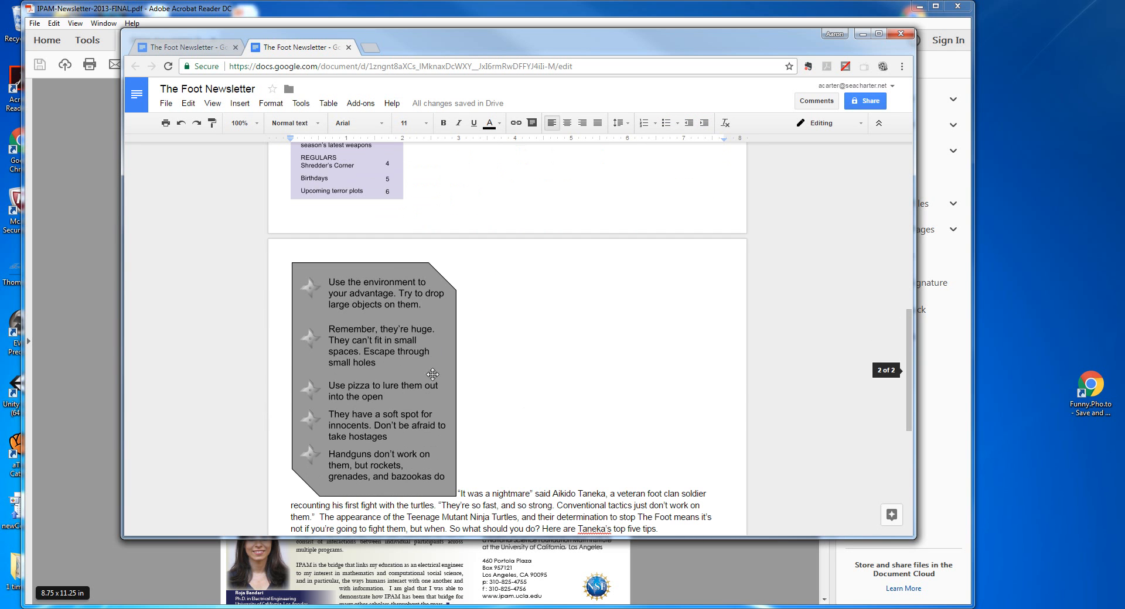
{"action": "left_click", "coordinate": [388, 295]}
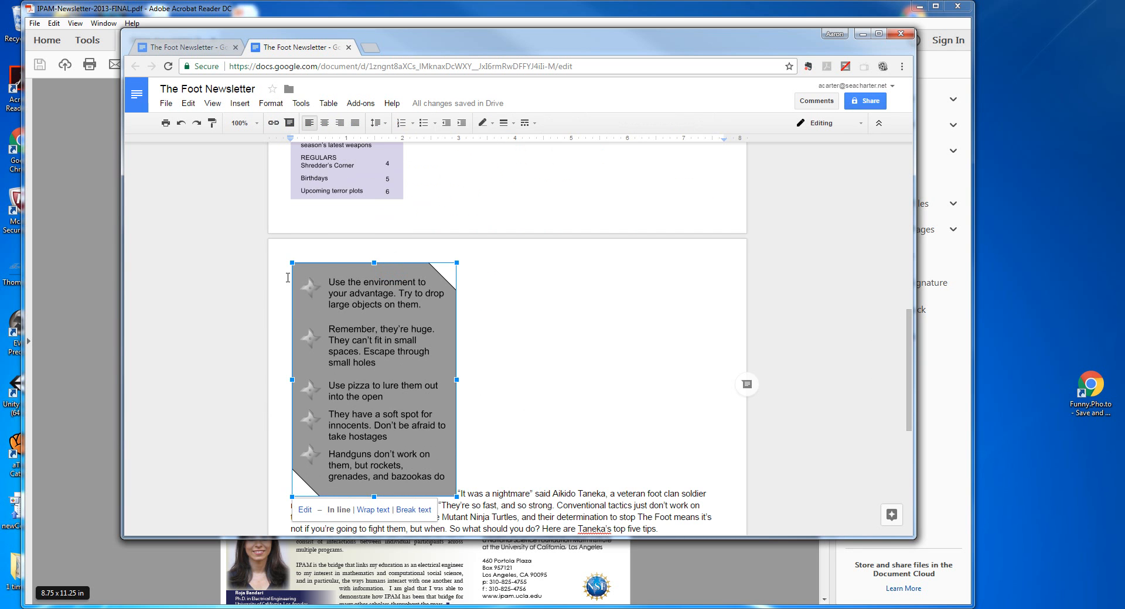
{"action": "left_click_drag", "start_coordinate": [292, 263], "coordinate": [372, 370]}
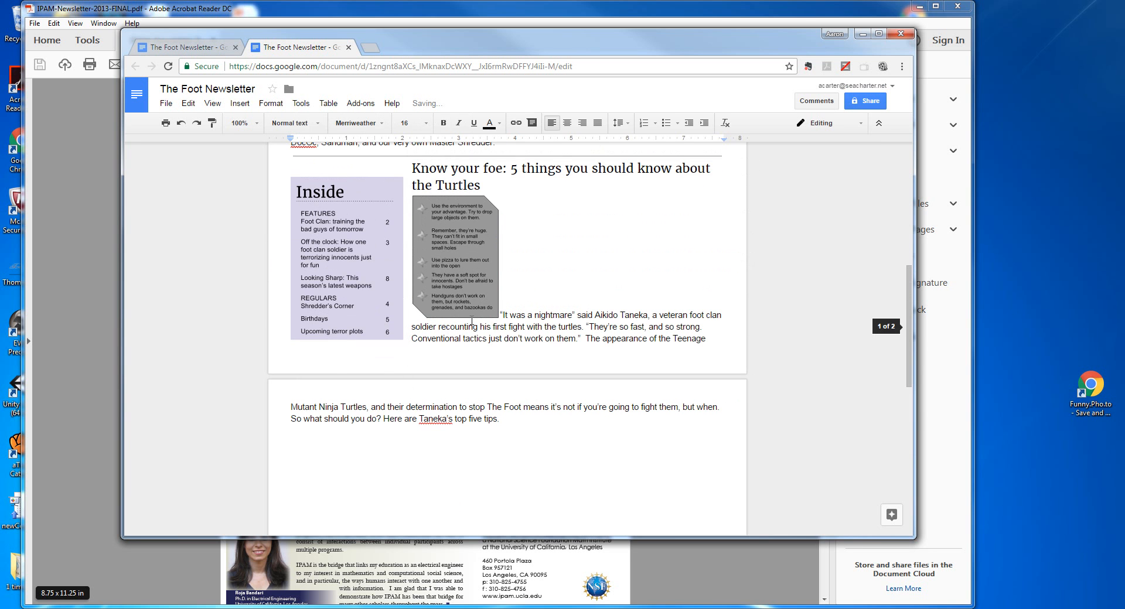
Wrap the article text around the tips box and place it, slightly enlarged, at the right edge of the article.
{"action": "left_click", "coordinate": [452, 254]}
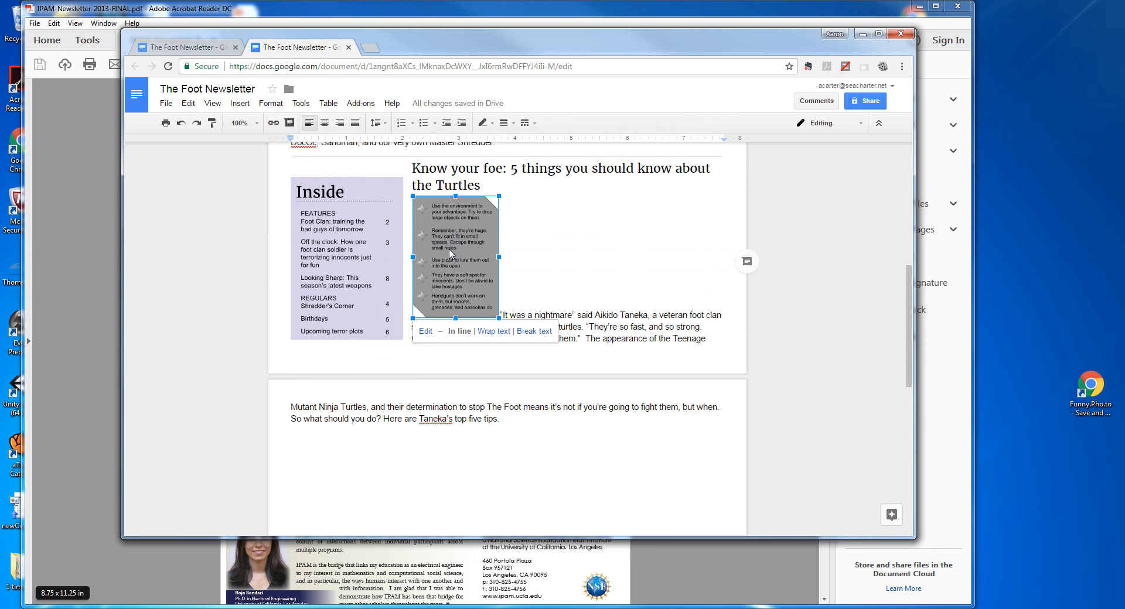
{"action": "left_click", "coordinate": [494, 331]}
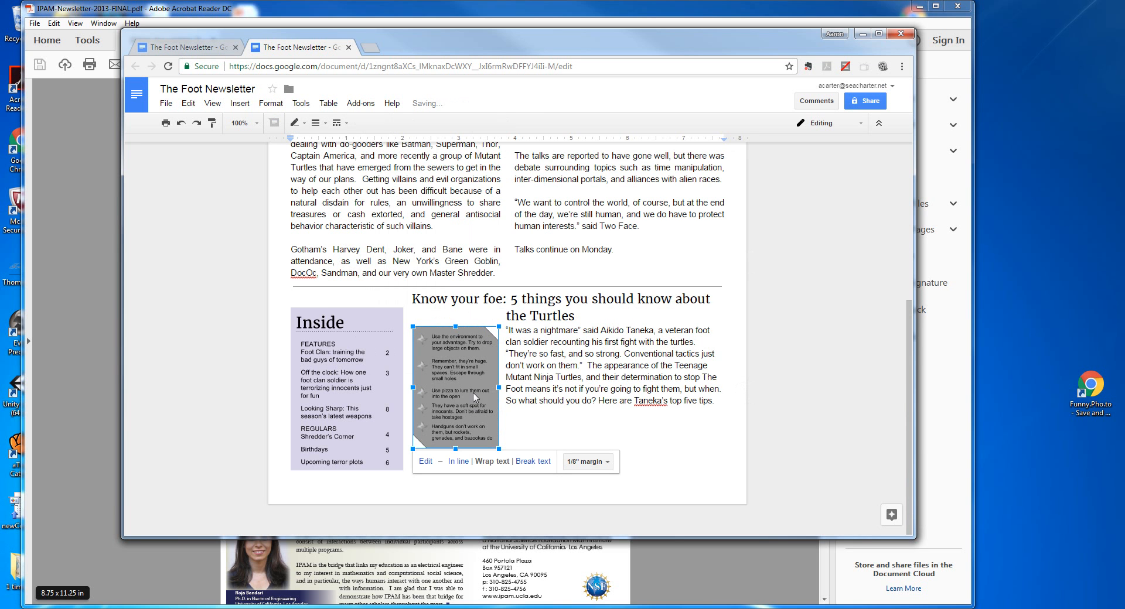
{"action": "left_click_drag", "start_coordinate": [444, 356], "coordinate": [647, 366]}
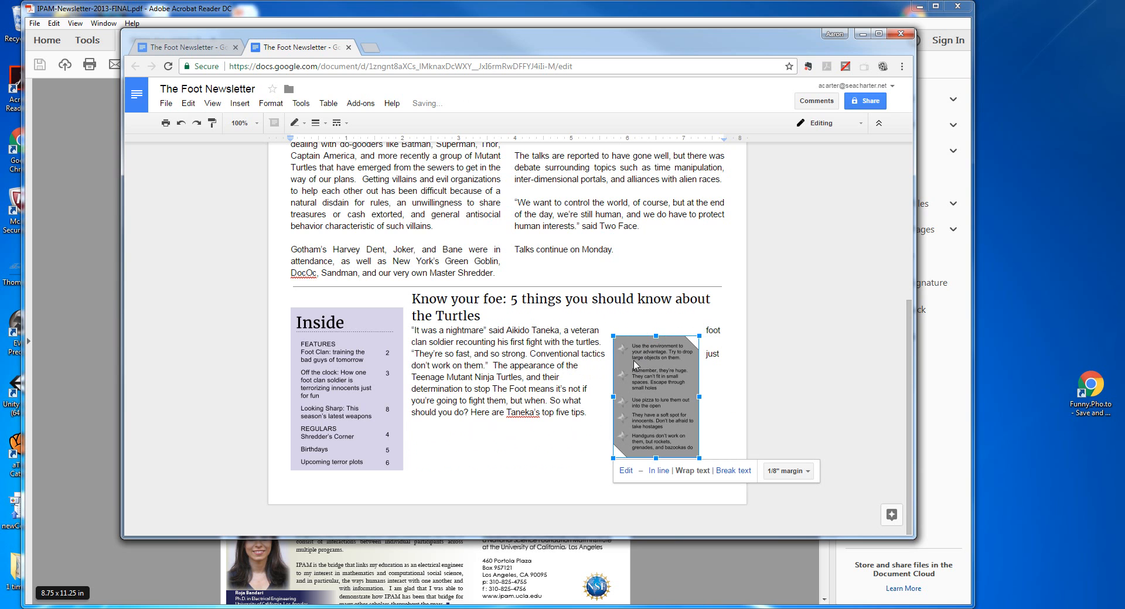
{"action": "left_click_drag", "start_coordinate": [613, 337], "coordinate": [599, 332]}
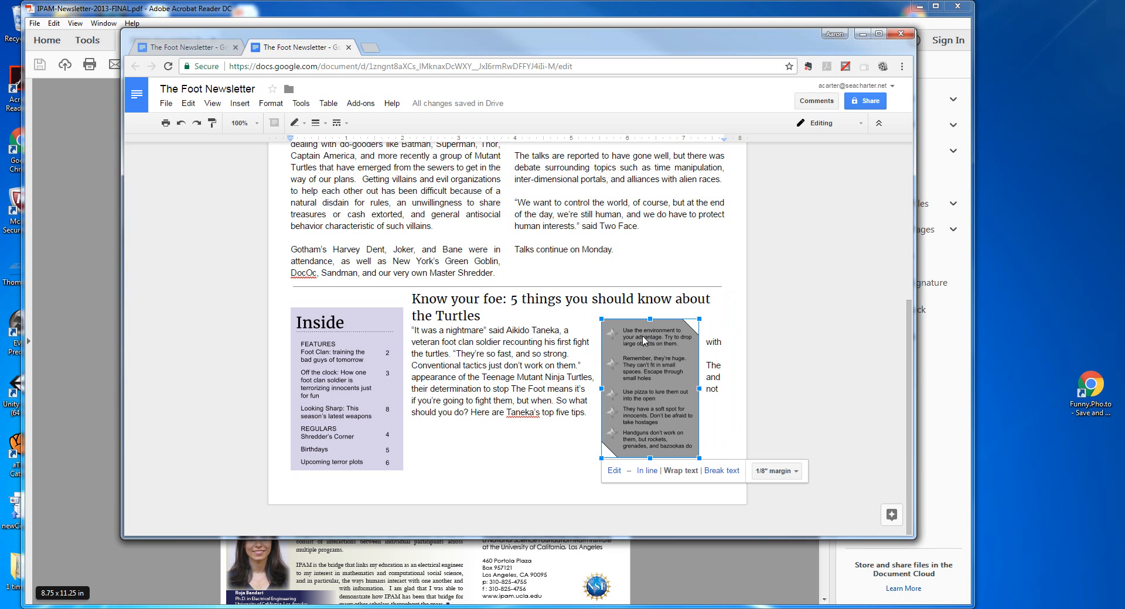
{"action": "left_click_drag", "start_coordinate": [639, 327], "coordinate": [656, 328]}
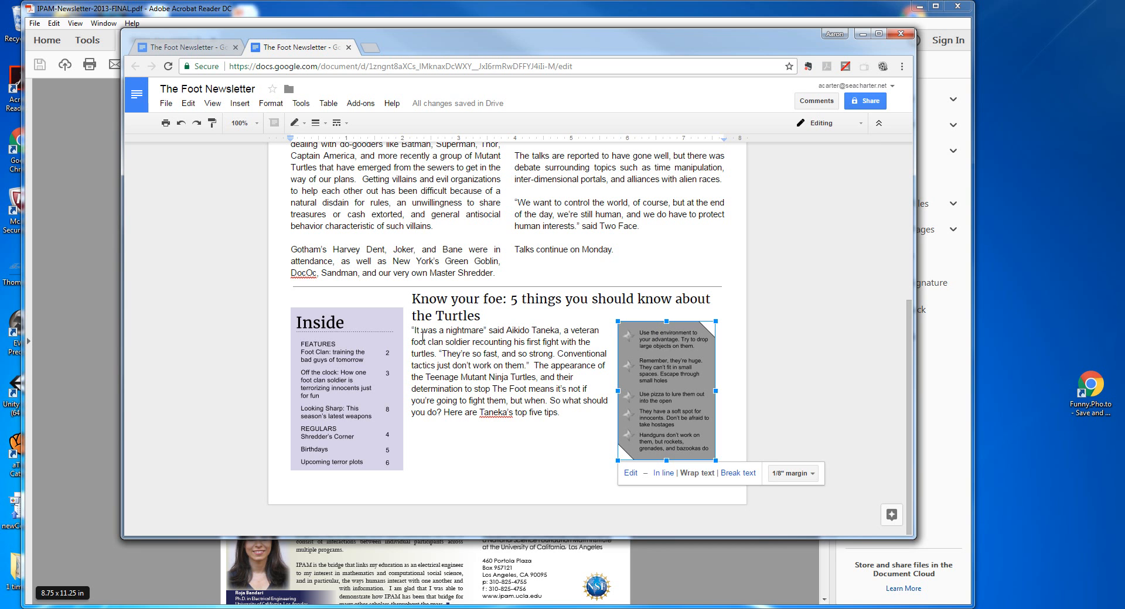
{"action": "left_click_drag", "start_coordinate": [413, 330], "coordinate": [489, 355]}
{"action": "left_click", "coordinate": [462, 355]}
{"action": "left_click_drag", "start_coordinate": [414, 354], "coordinate": [571, 436]}
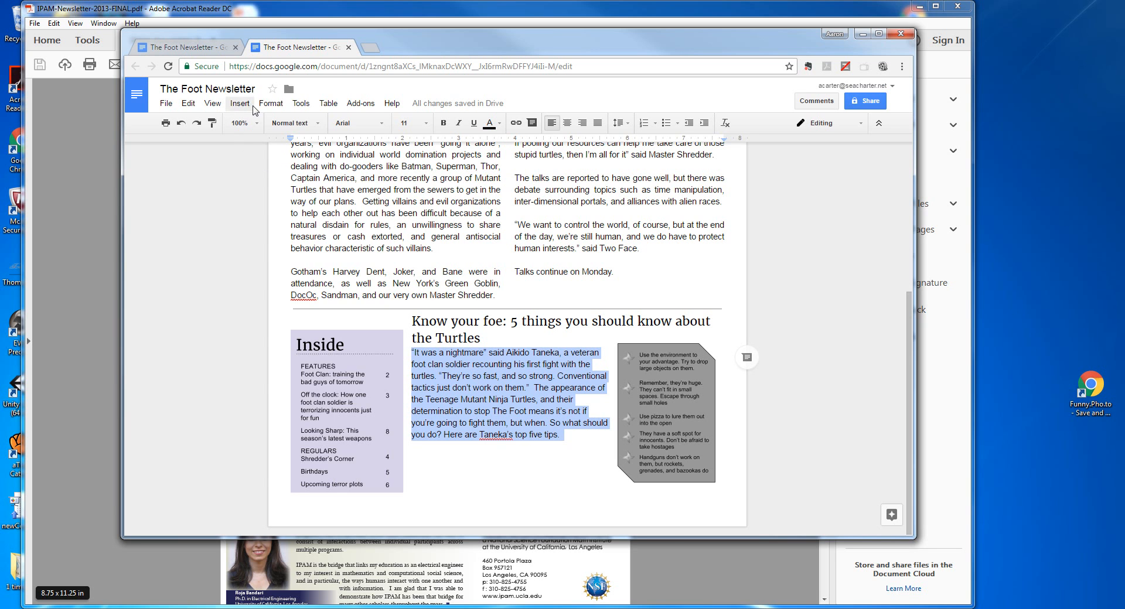
{"action": "left_click", "coordinate": [271, 104]}
{"action": "mouse_move", "coordinate": [287, 293]}
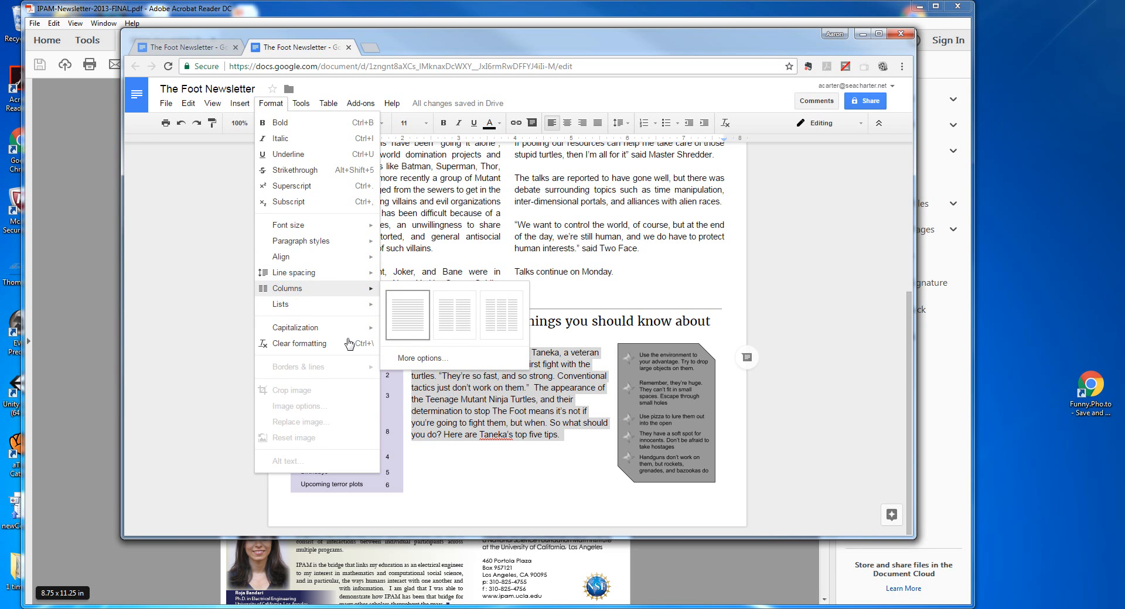
{"action": "left_click", "coordinate": [523, 447]}
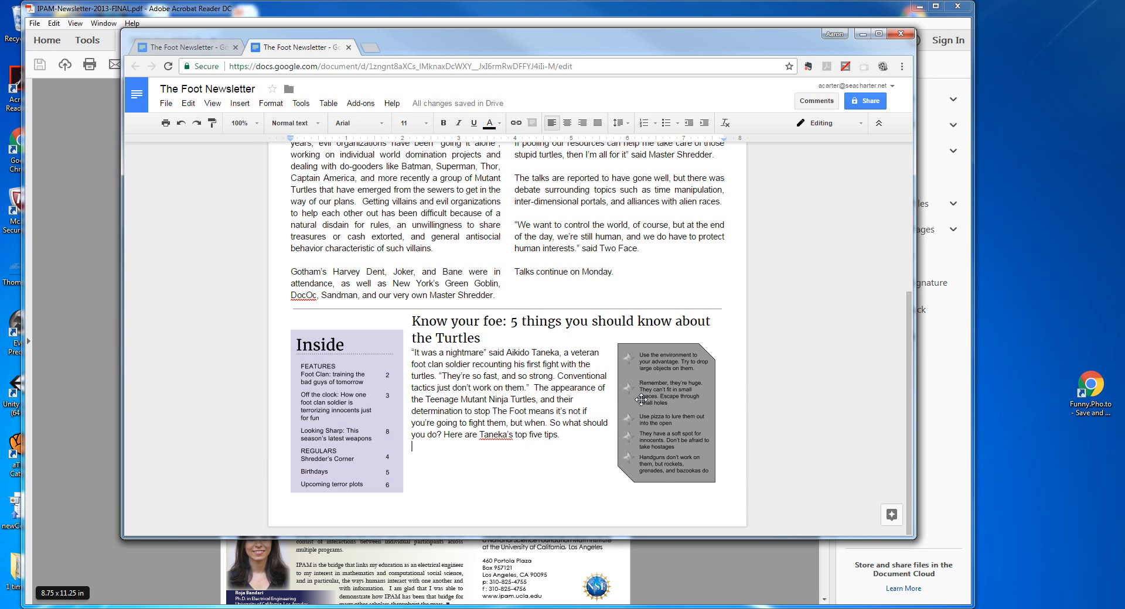
Enlarge the tips box a little from its lower-left corner, extending it just below the Inside box.
{"action": "left_click", "coordinate": [630, 475]}
{"action": "left_click_drag", "start_coordinate": [620, 481], "coordinate": [605, 501]}
{"action": "left_click", "coordinate": [534, 491]}
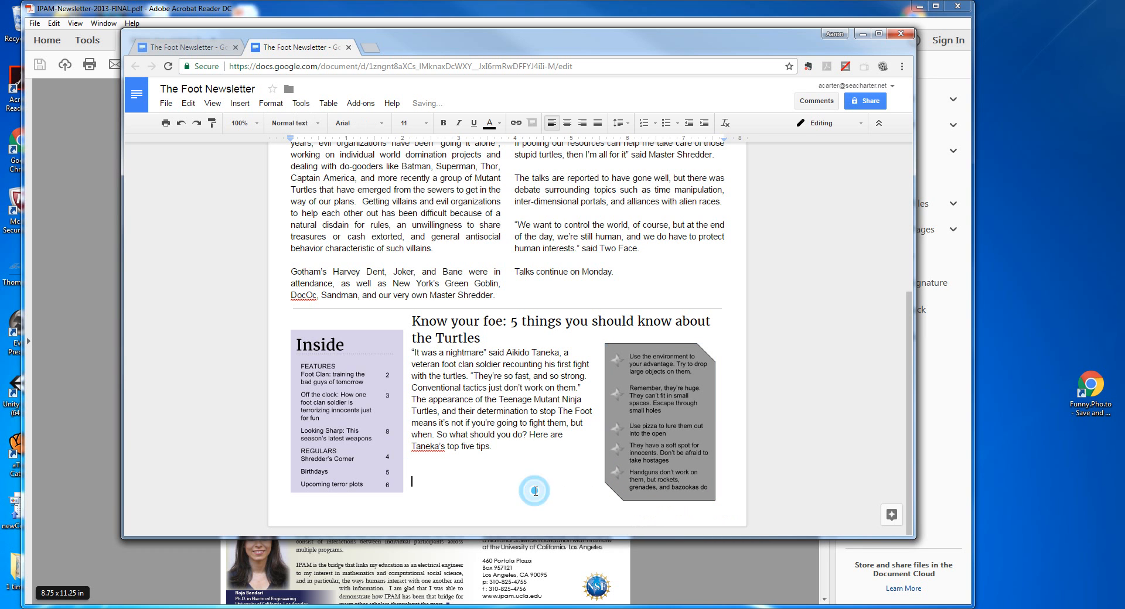
Justify the "Know your foe" article paragraph.
{"action": "left_click", "coordinate": [413, 352]}
{"action": "left_click_drag", "start_coordinate": [412, 352], "coordinate": [520, 452]}
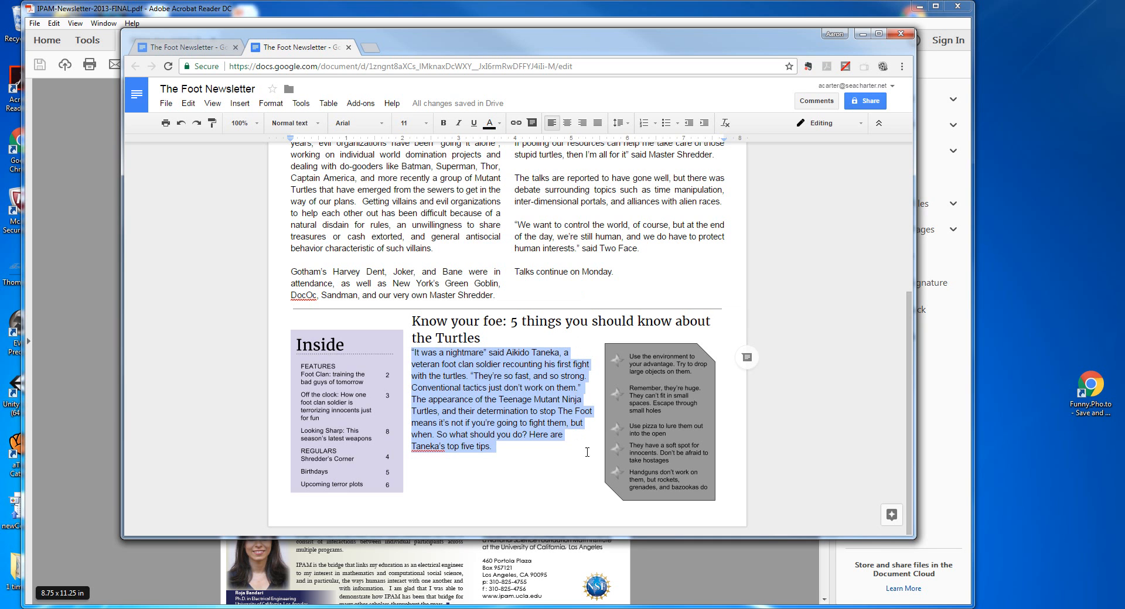
{"action": "left_click", "coordinate": [544, 493]}
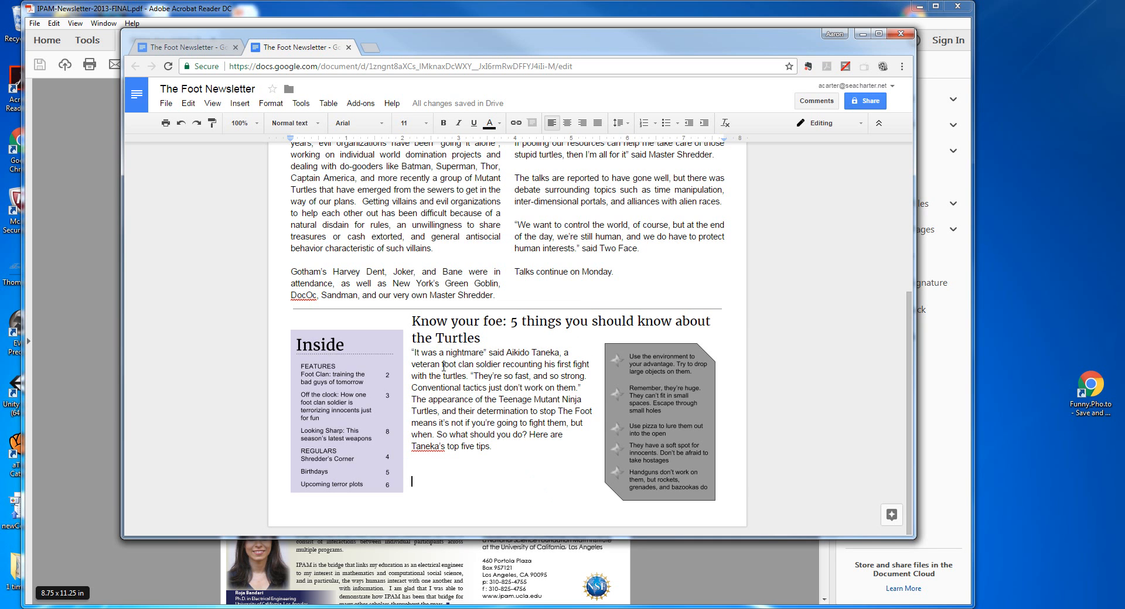
{"action": "left_click_drag", "start_coordinate": [414, 353], "coordinate": [513, 458]}
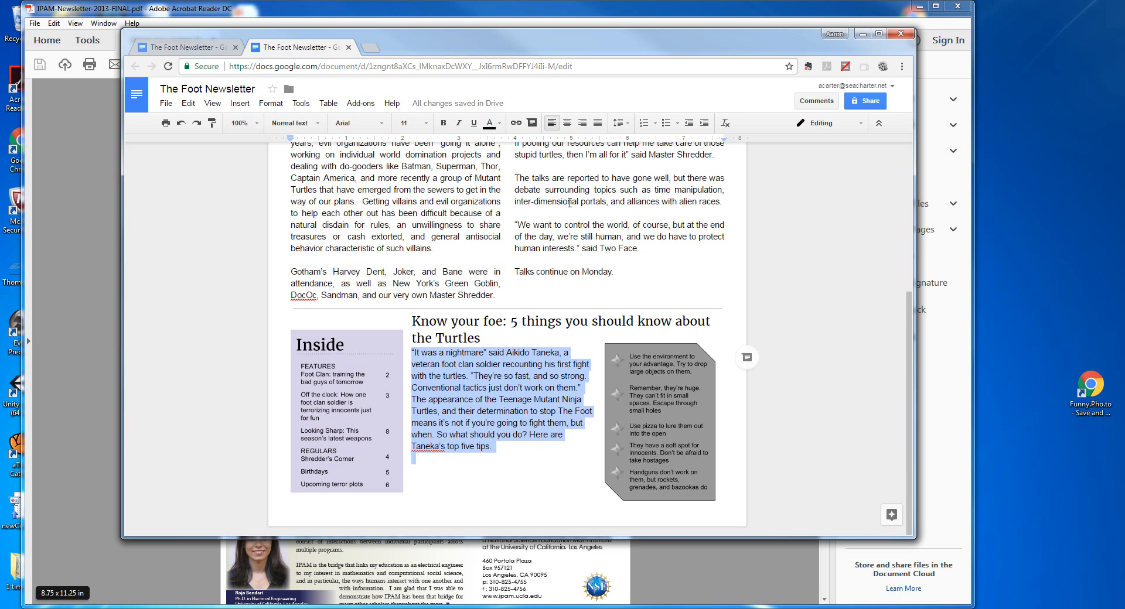
{"action": "left_click", "coordinate": [599, 123]}
{"action": "left_click", "coordinate": [503, 477]}
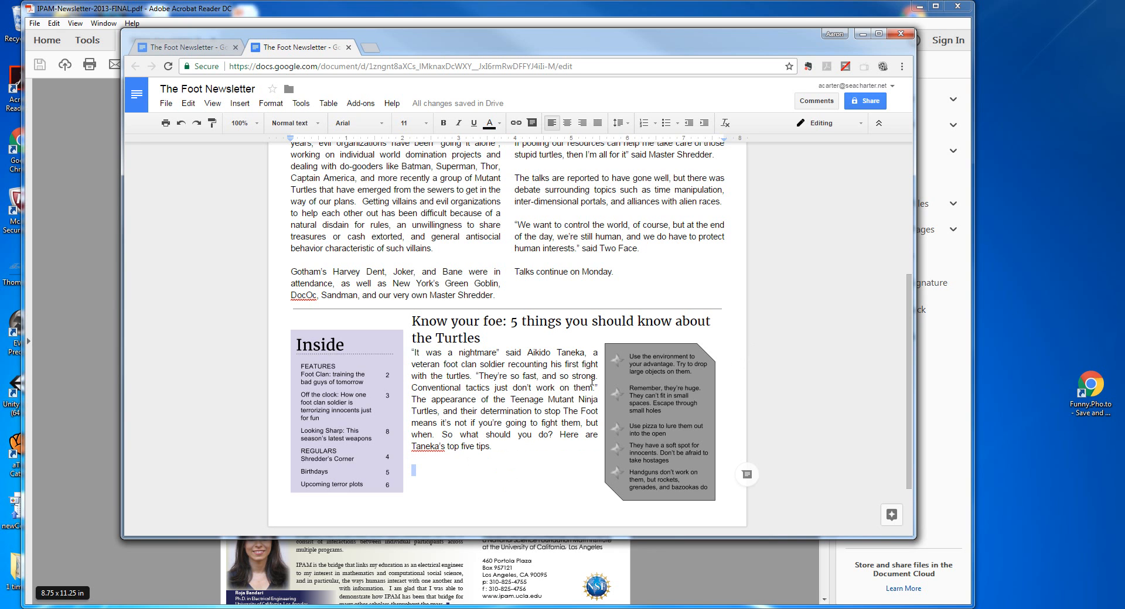
Split the "Know your foe" article paragraph into two columns.
{"action": "left_click", "coordinate": [530, 366]}
{"action": "left_click_drag", "start_coordinate": [411, 352], "coordinate": [505, 447]}
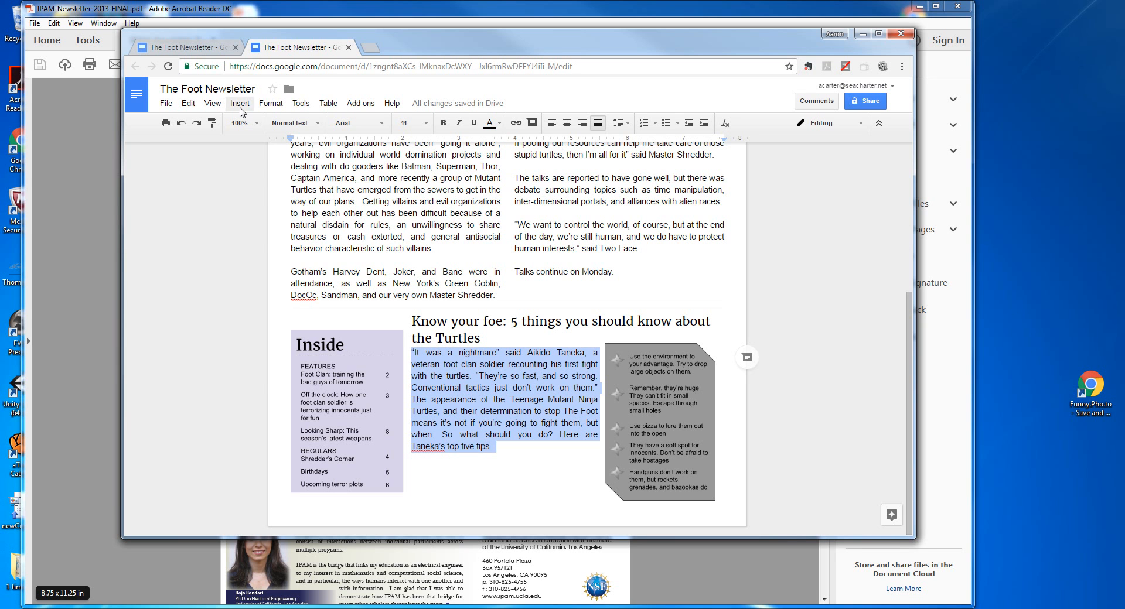
{"action": "left_click", "coordinate": [270, 103]}
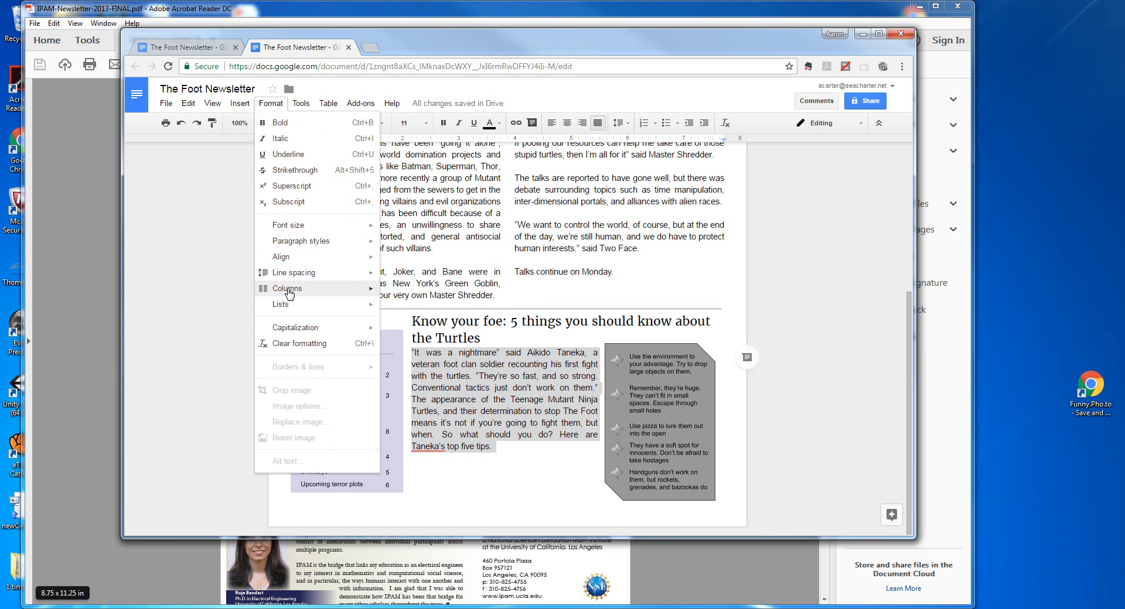
{"action": "mouse_move", "coordinate": [331, 294]}
{"action": "left_click", "coordinate": [451, 322]}
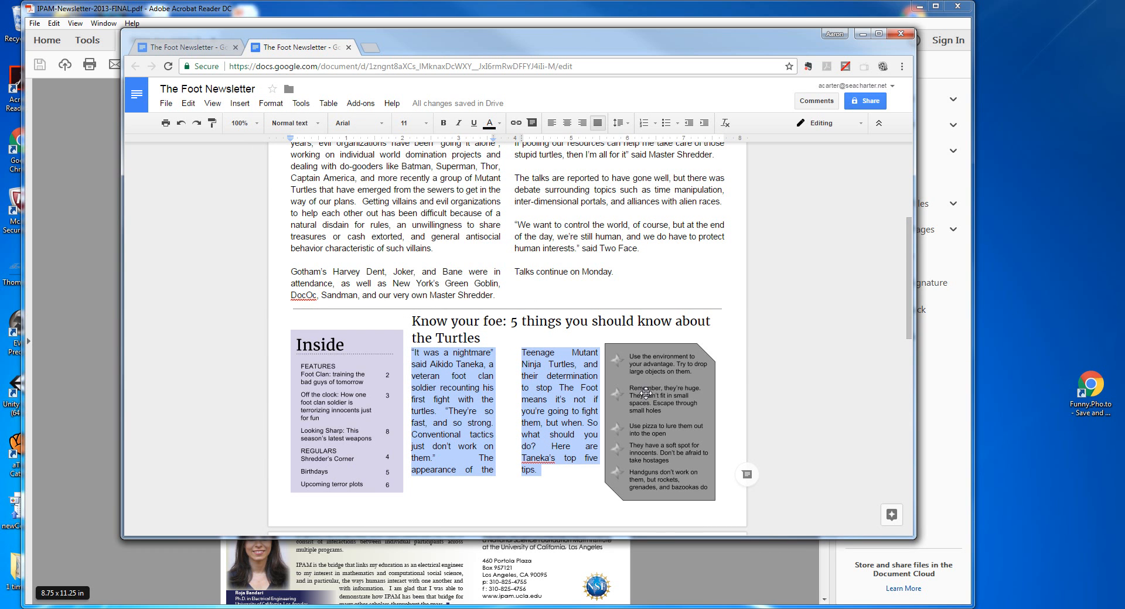
Undo the two-column split of the "Know your foe" article, keeping its paragraph justified in a single column.
{"action": "key", "text": "ctrl+z"}
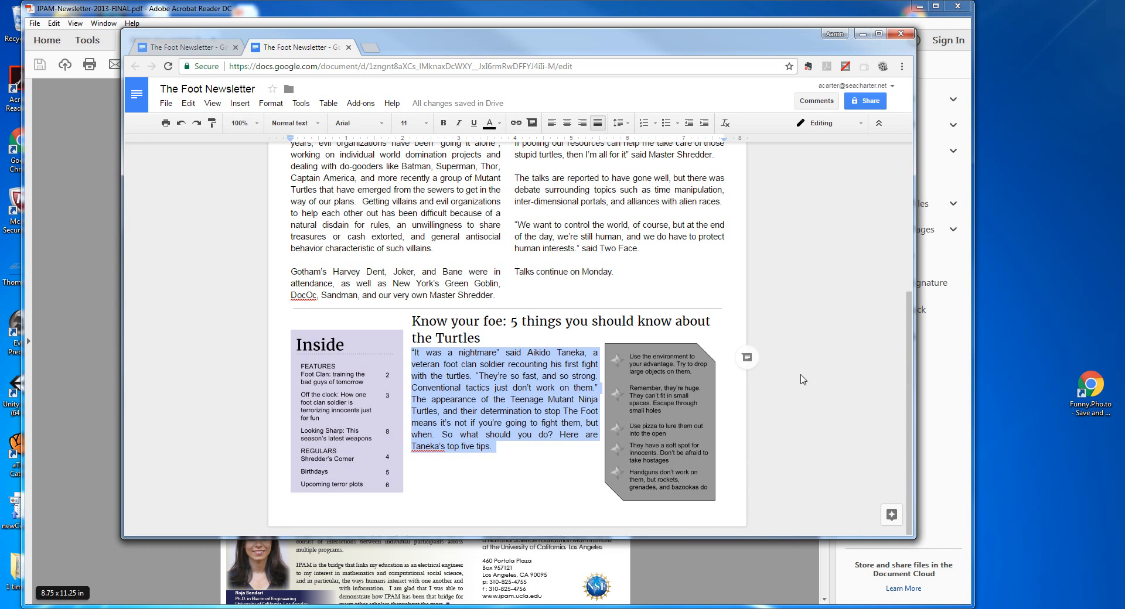
{"action": "left_click", "coordinate": [567, 466]}
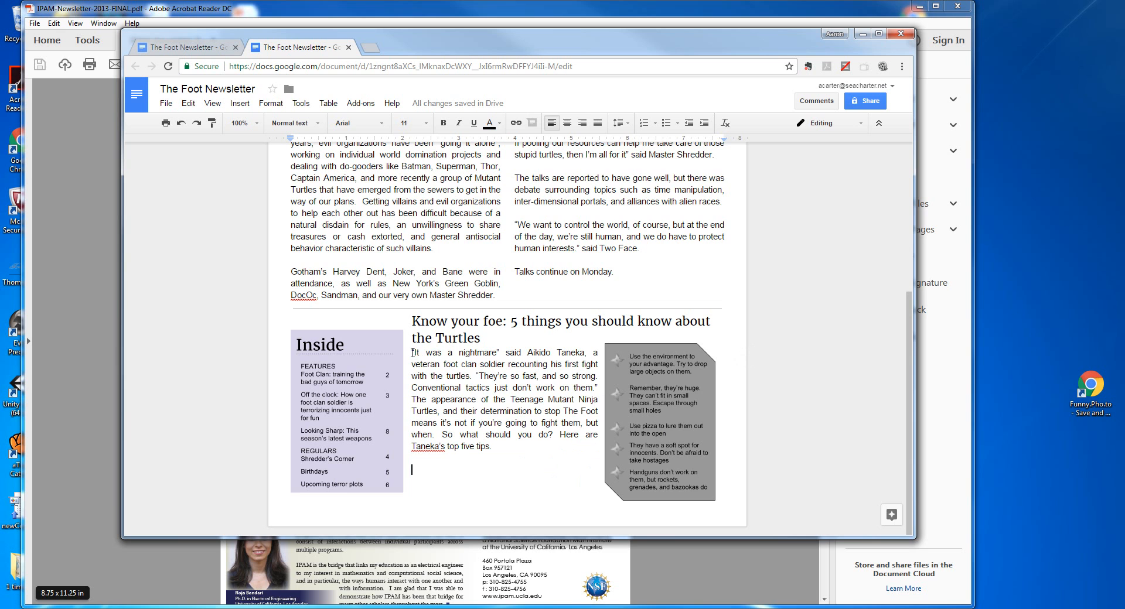
{"action": "left_click_drag", "start_coordinate": [413, 352], "coordinate": [498, 448]}
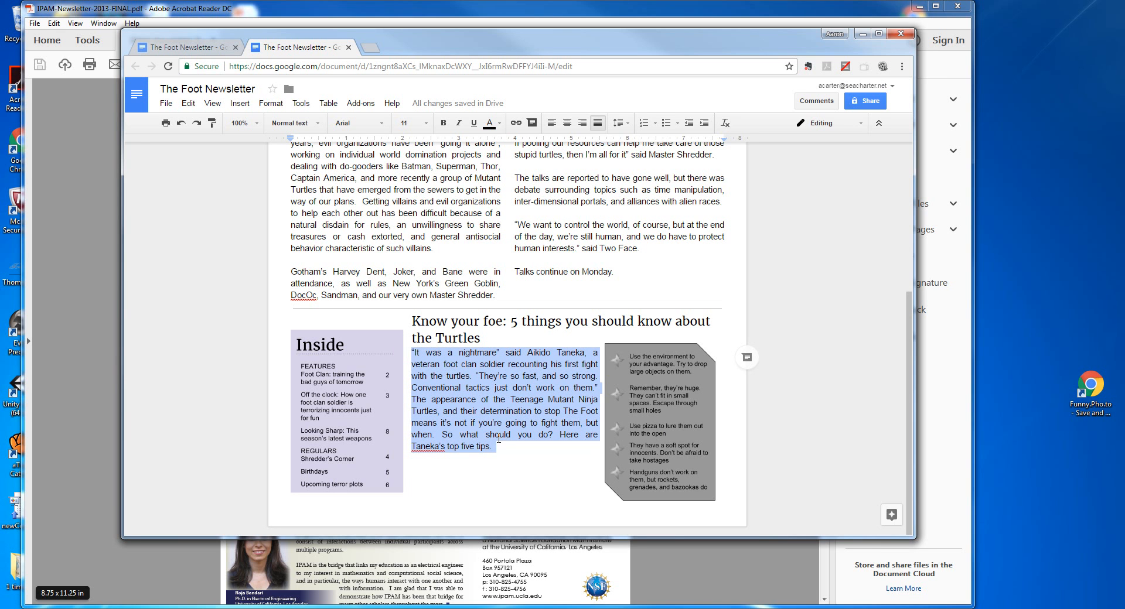
{"action": "left_click", "coordinate": [566, 483]}
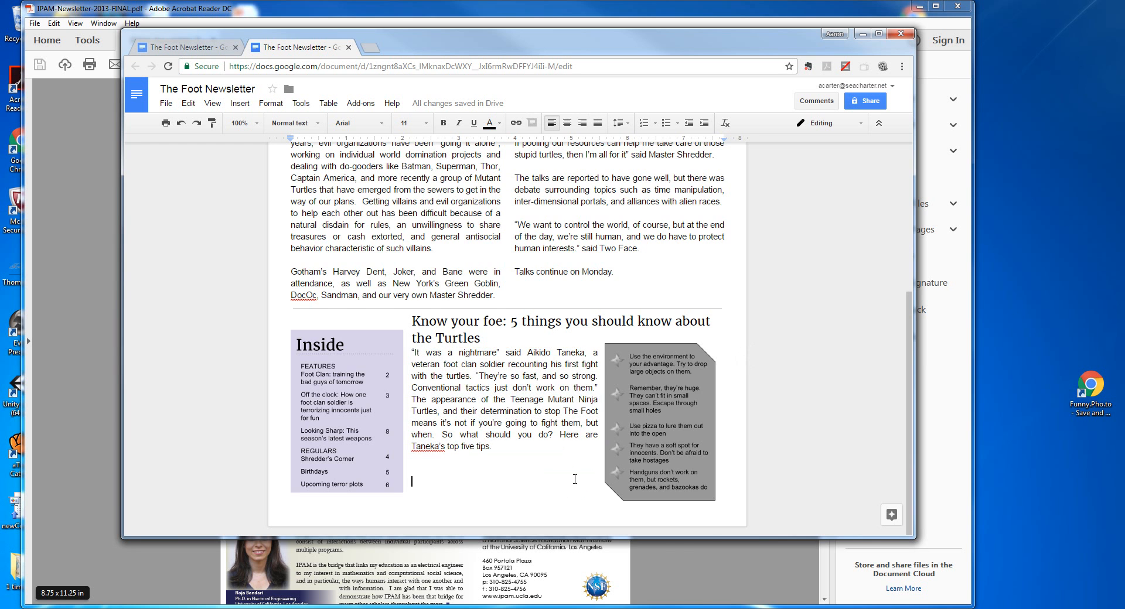
{"action": "scroll", "coordinate": [575, 479], "scroll_direction": "up", "scroll_amount": 6}
{"action": "scroll", "coordinate": [569, 472], "scroll_direction": "down", "scroll_amount": 5}
{"action": "scroll", "coordinate": [569, 472], "scroll_direction": "down", "scroll_amount": 1}
Switch to the Google Classroom window showing the Foot Clan newsletter assignment and dock it to one half of the screen.
{"action": "left_click", "coordinate": [862, 35]}
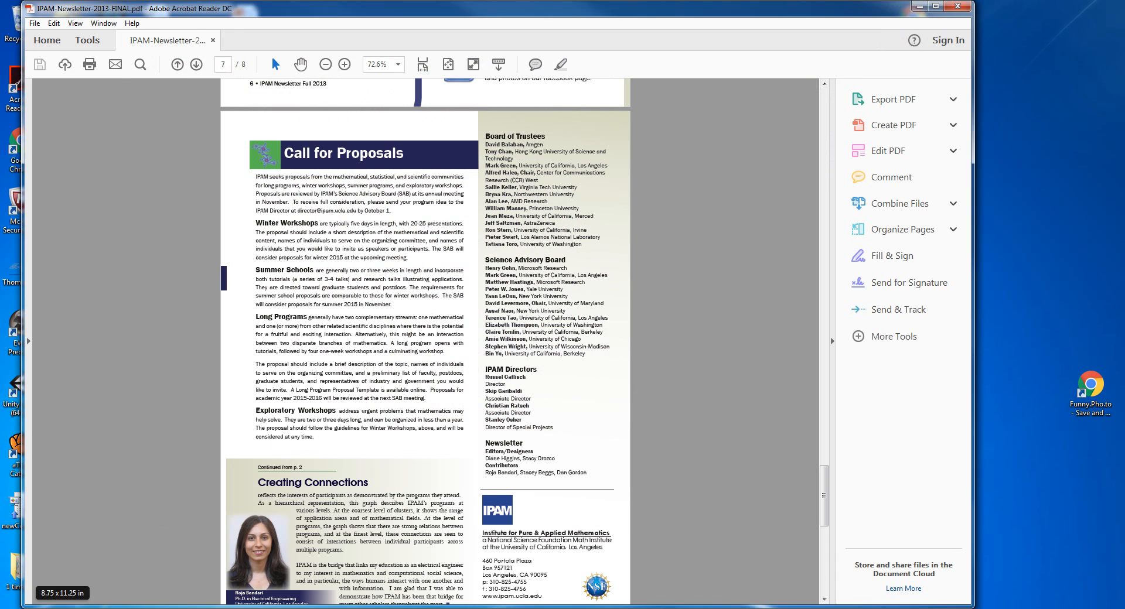
{"action": "mouse_move", "coordinate": [132, 607]}
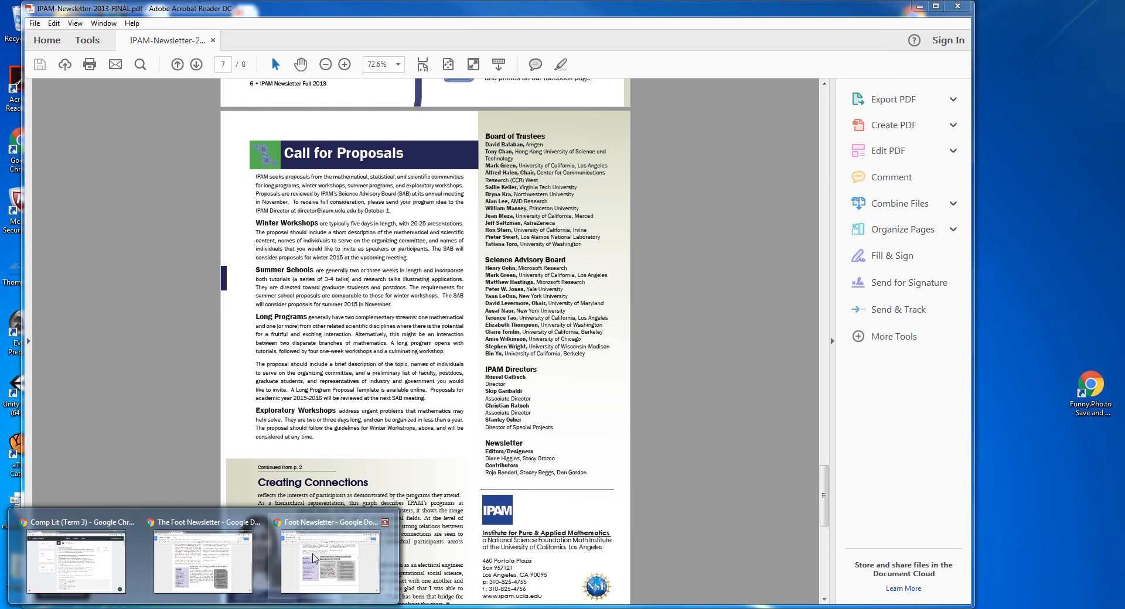
{"action": "left_click", "coordinate": [234, 566]}
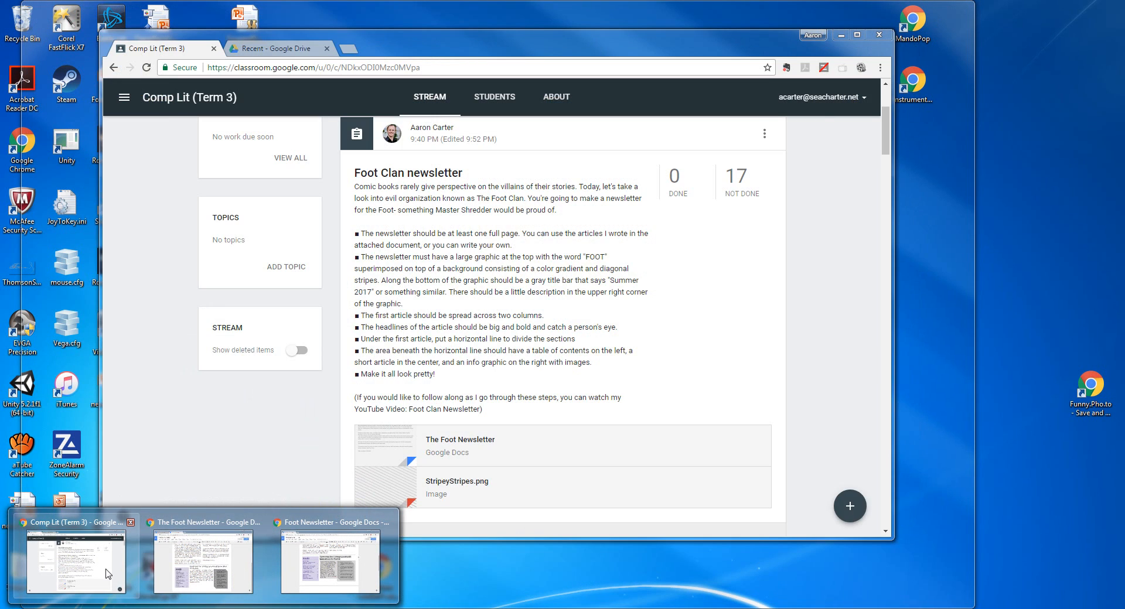
{"action": "left_click", "coordinate": [97, 574]}
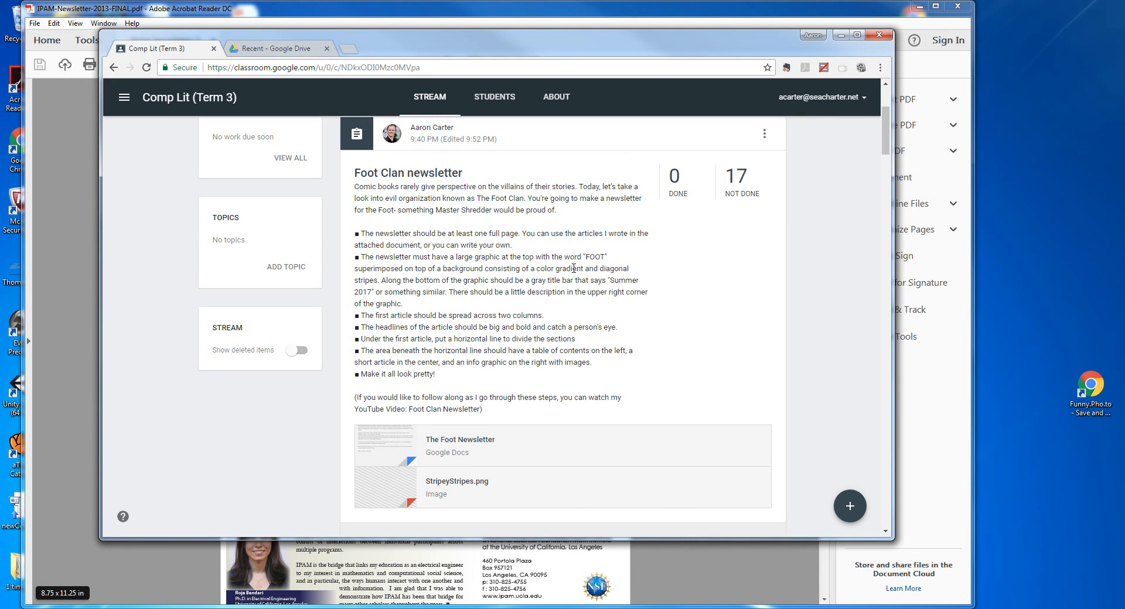
{"action": "left_click_drag", "start_coordinate": [461, 41], "coordinate": [1, 35]}
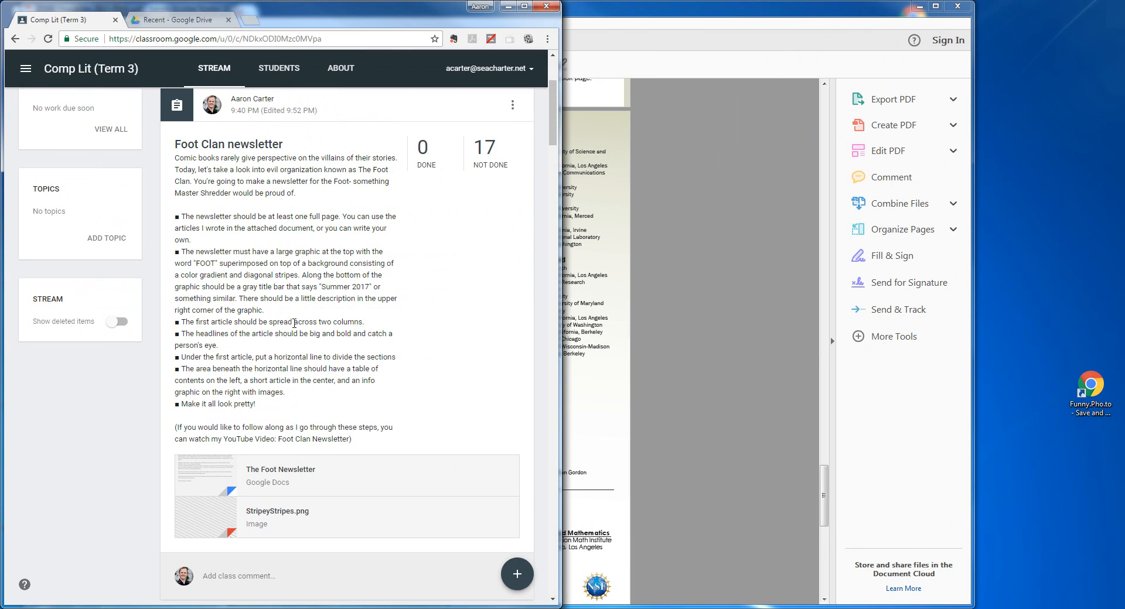
Bring back The Foot Newsletter document window and dock it on the other half of the screen, beside the assignment.
{"action": "mouse_move", "coordinate": [211, 607]}
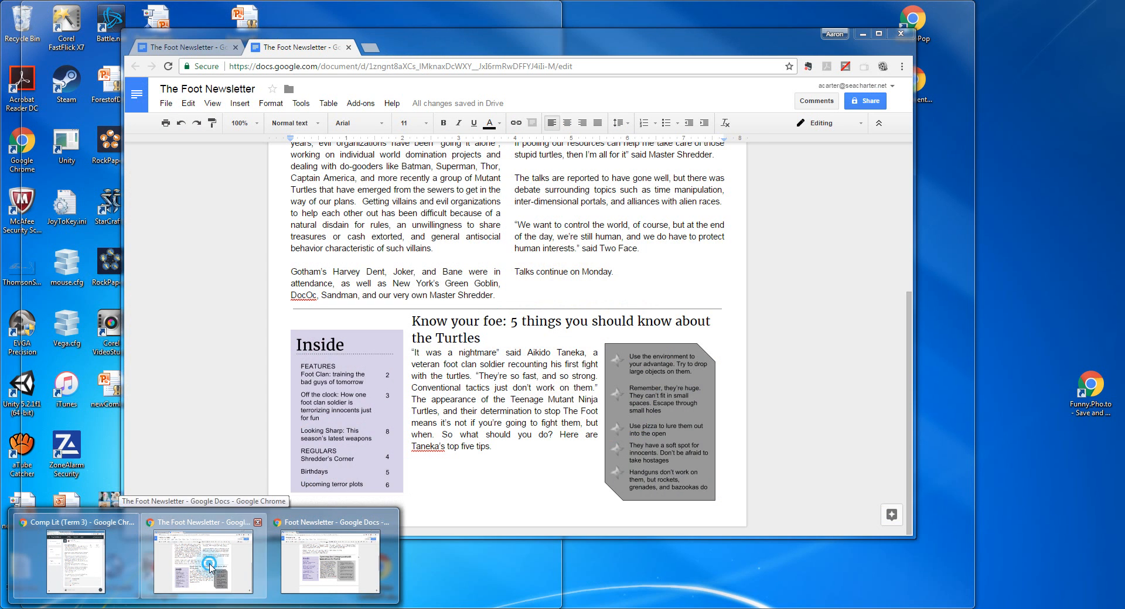
{"action": "left_click", "coordinate": [211, 565]}
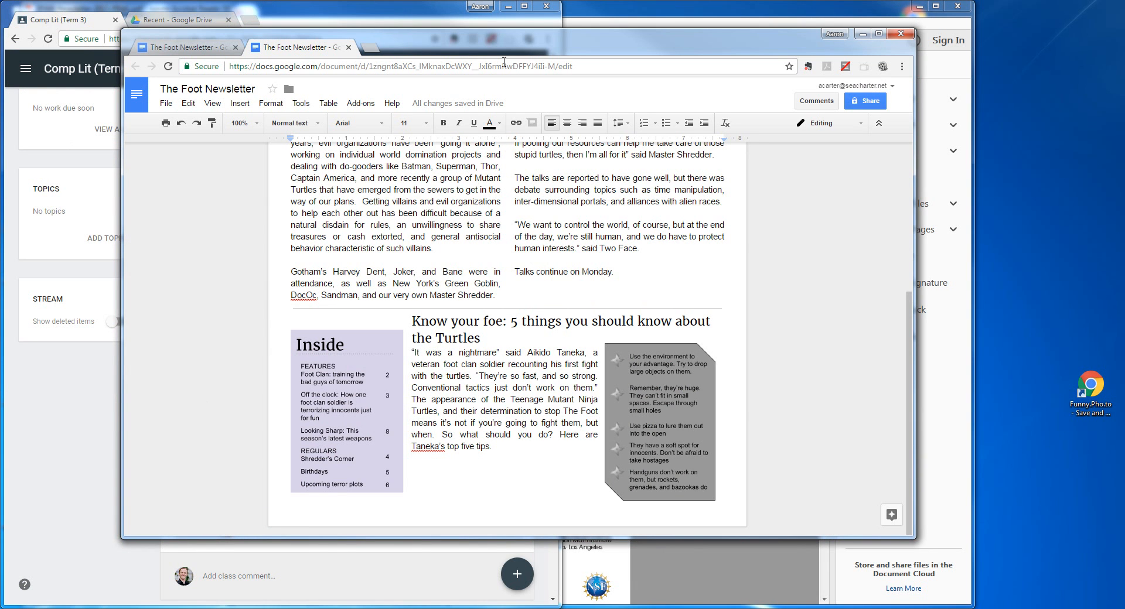
{"action": "left_click_drag", "start_coordinate": [523, 39], "coordinate": [0, 35]}
{"action": "left_click_drag", "start_coordinate": [186, 11], "coordinate": [749, 15]}
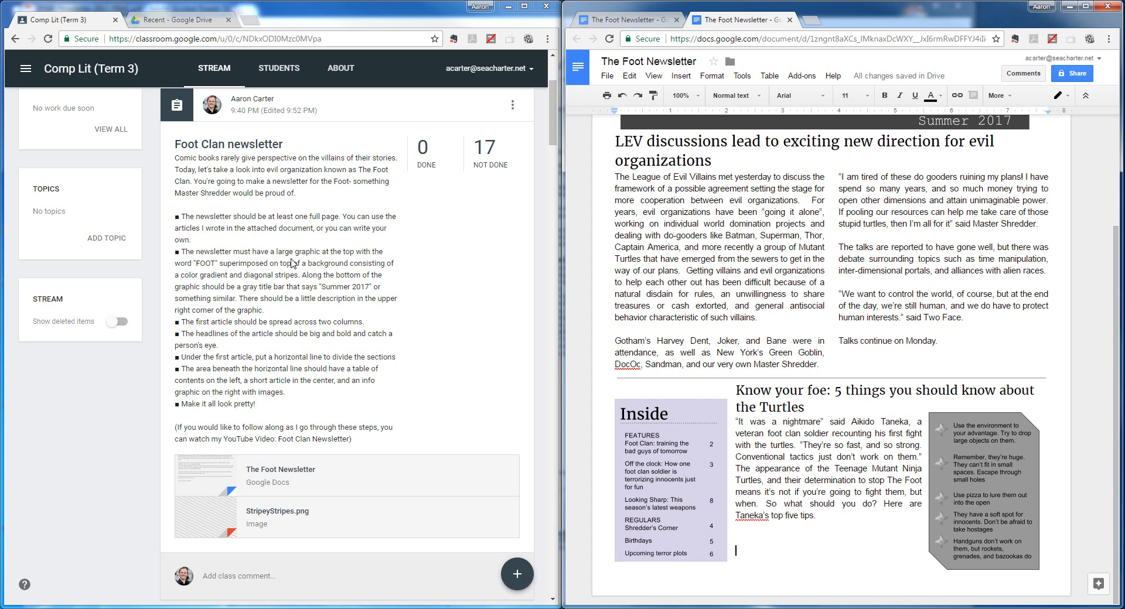
Check the newsletter from its FOOT banner down to the tips box against the requirements listed in the assignment.
{"action": "scroll", "coordinate": [695, 322], "scroll_direction": "up", "scroll_amount": 1}
{"action": "scroll", "coordinate": [694, 323], "scroll_direction": "up", "scroll_amount": 3}
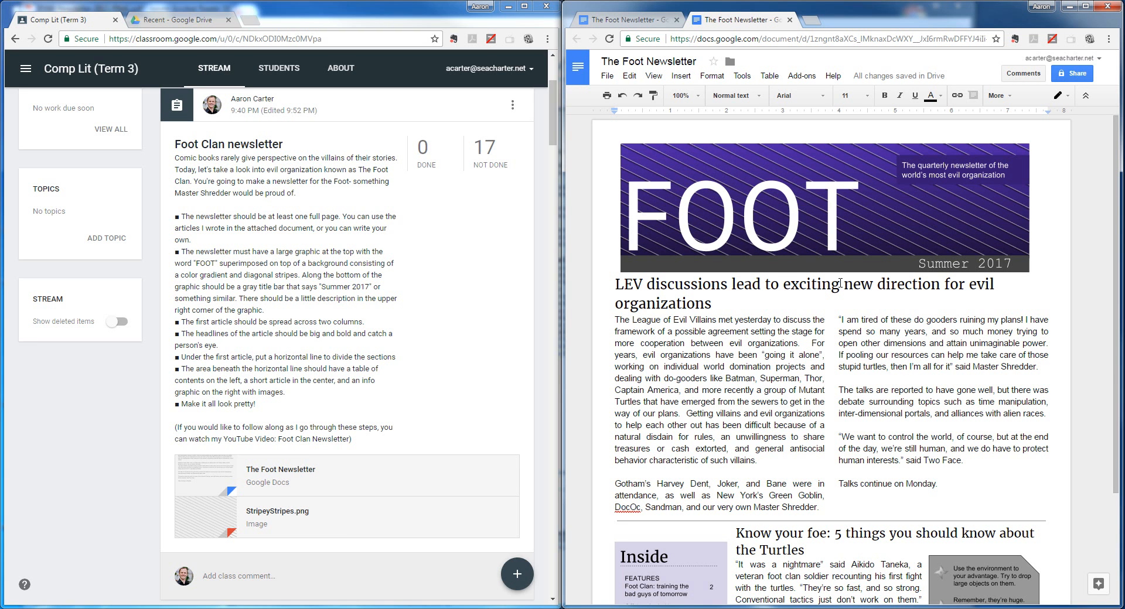
{"action": "scroll", "coordinate": [804, 432], "scroll_direction": "down", "scroll_amount": 2}
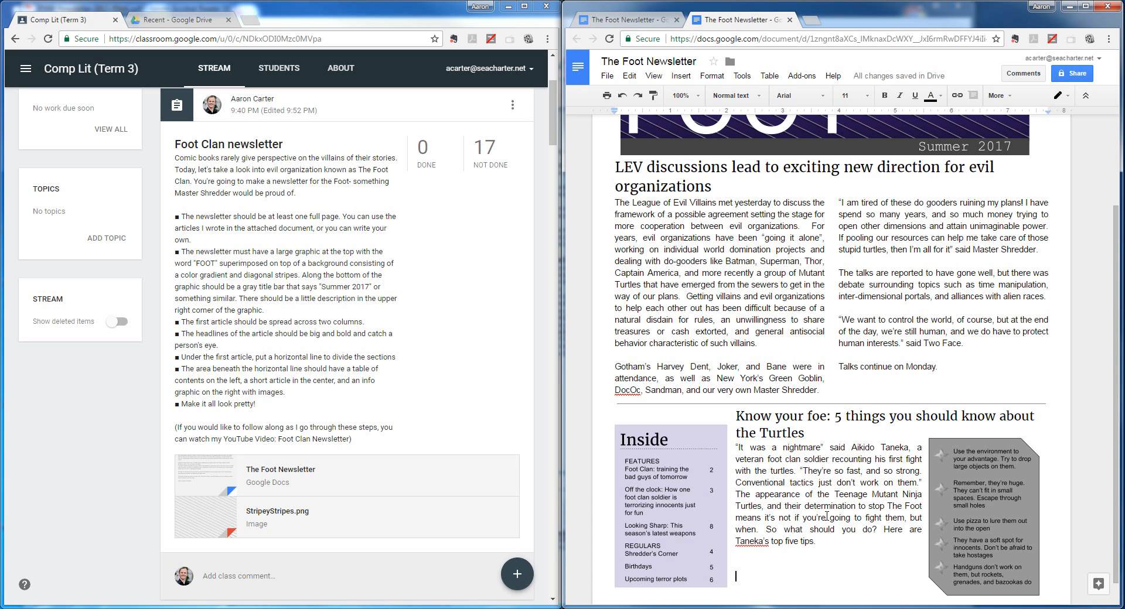
{"action": "scroll", "coordinate": [903, 475], "scroll_direction": "down", "scroll_amount": 1}
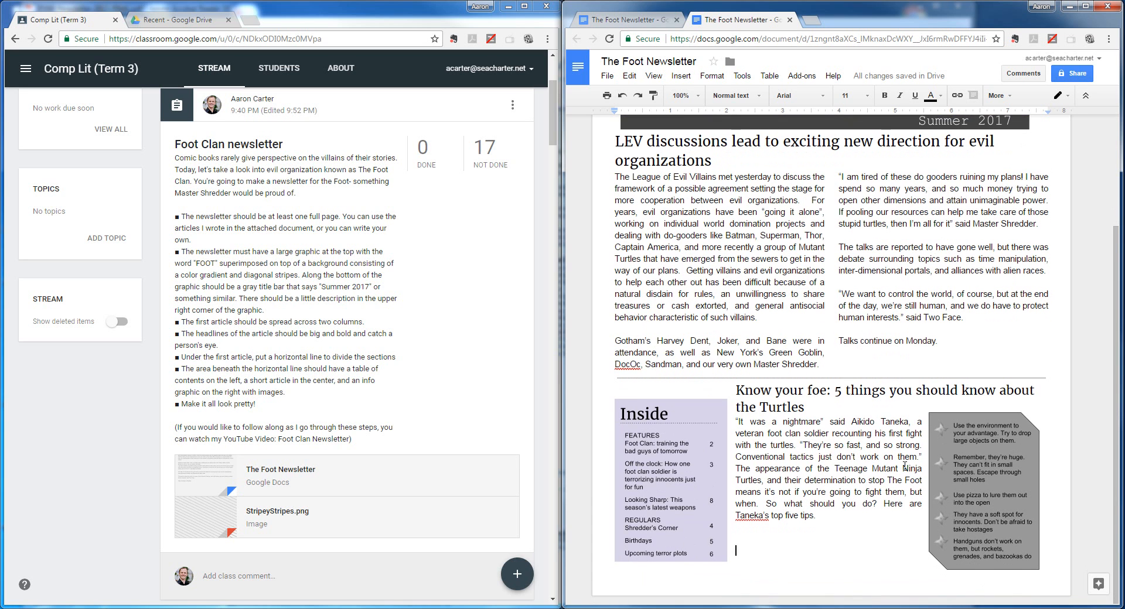